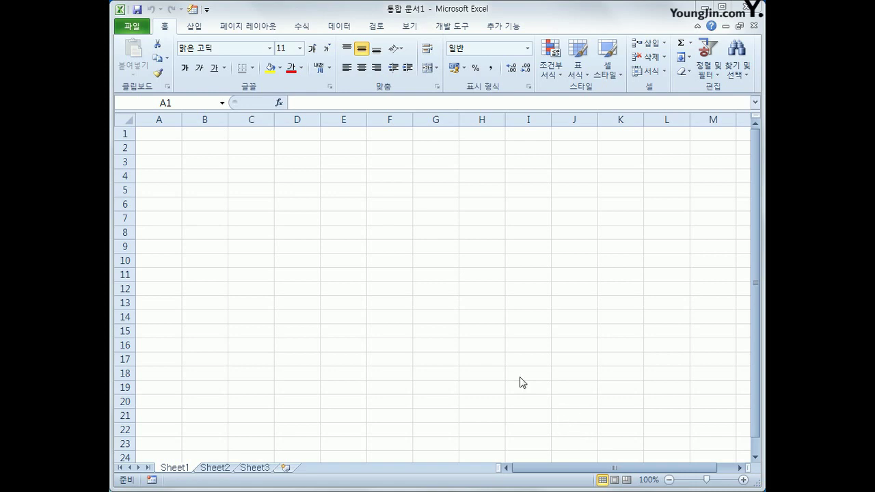
Step: Open the 기출따라하기 workbook from C:\2017컴활1급(2010)\스프레드시트\기출따라하기
click(133, 29)
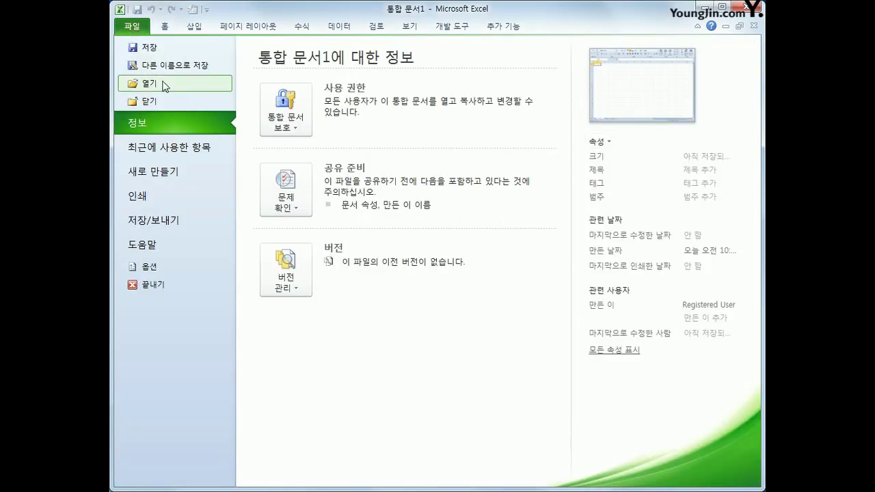
click(164, 86)
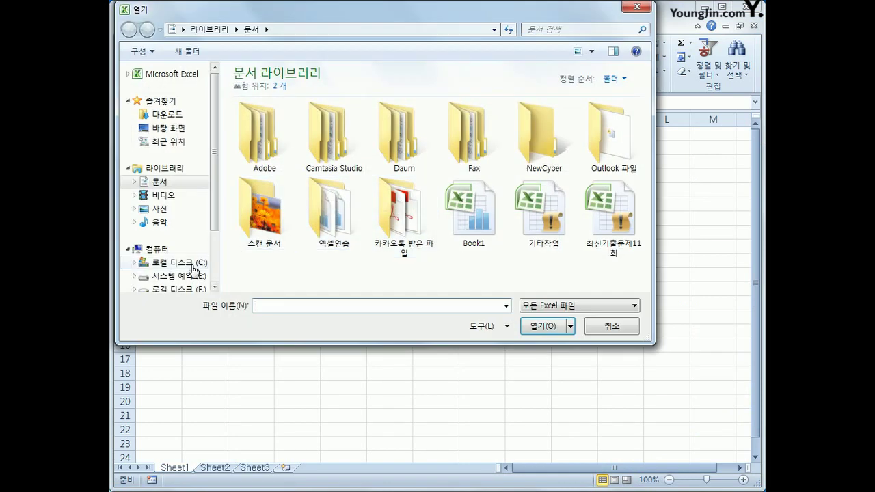
click(193, 266)
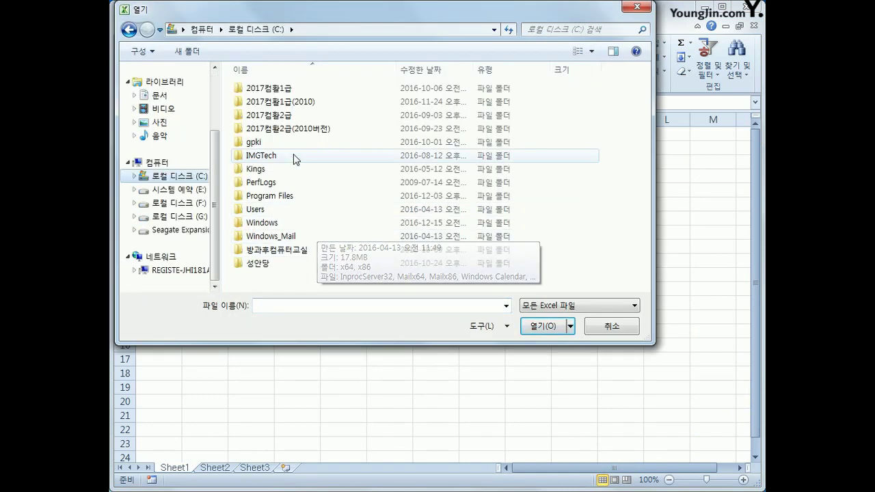
double_click(287, 103)
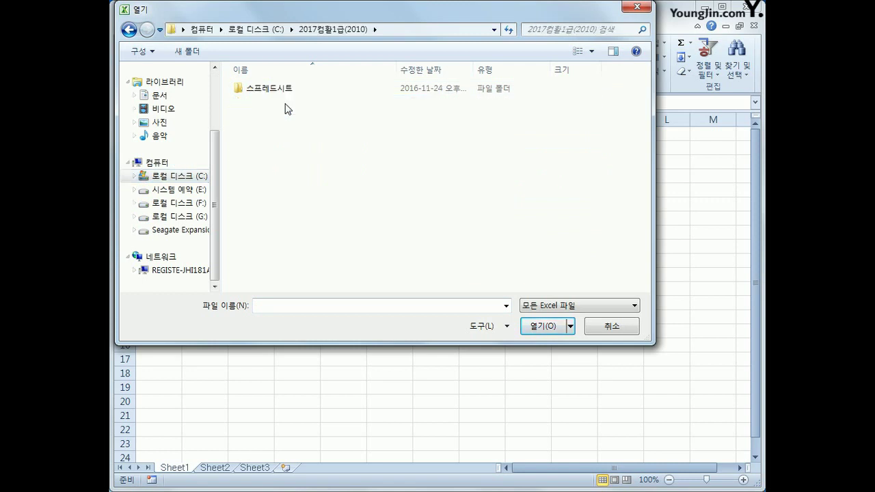
double_click(286, 90)
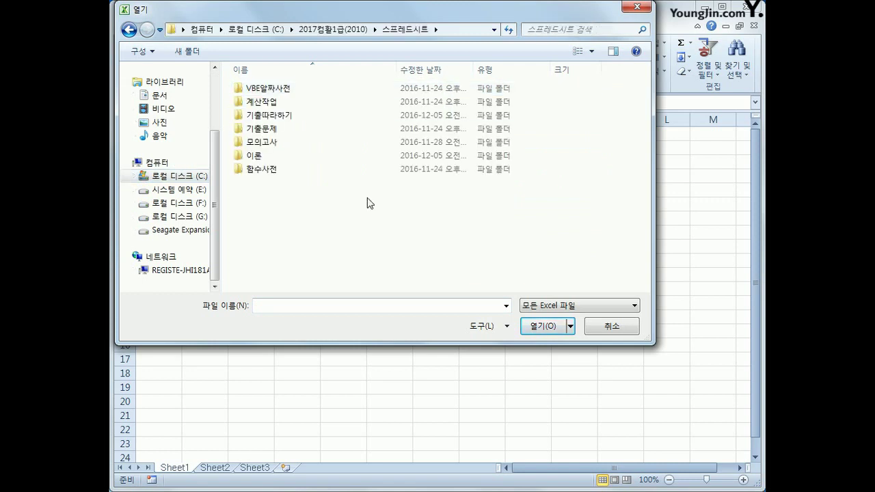
double_click(280, 117)
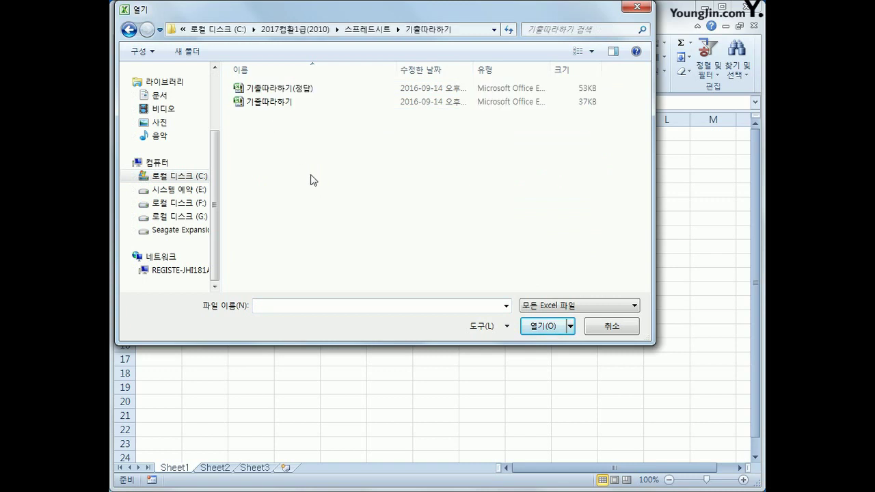
click(280, 106)
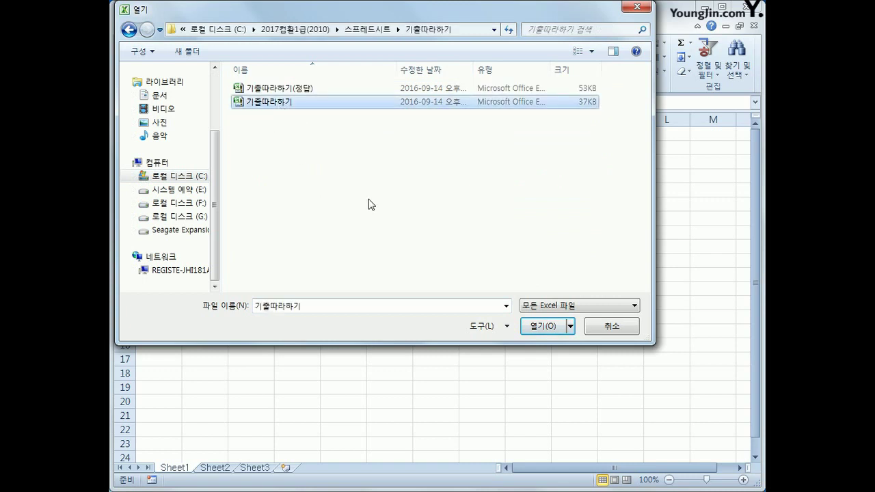
click(544, 329)
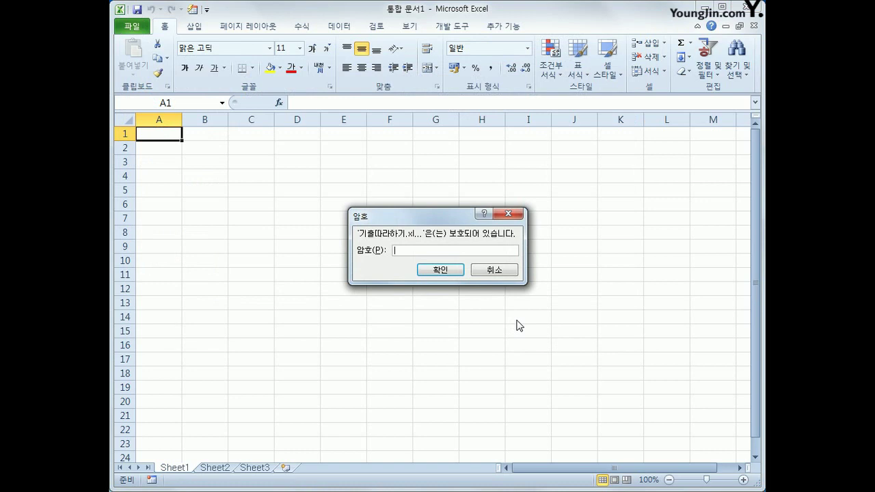
Step: Enter the workbook password, glance at the 자료관리 sheet, and return to 기본작업
text(*****)
click(436, 271)
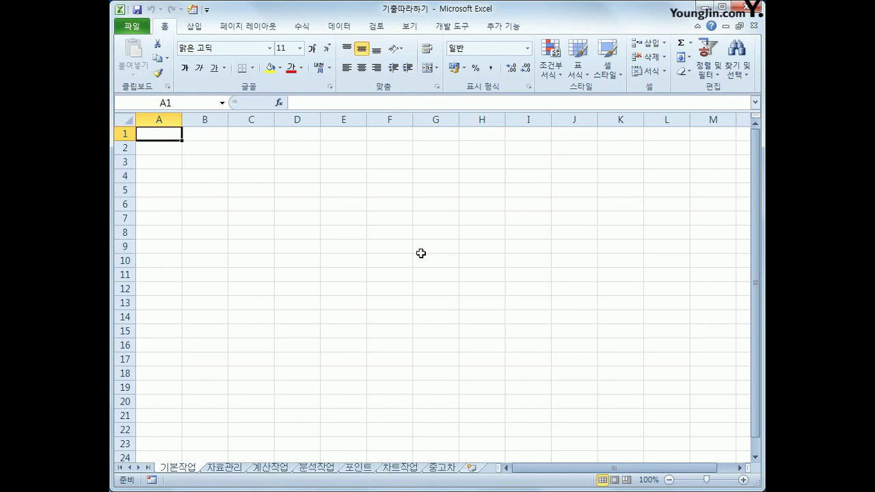
click(213, 468)
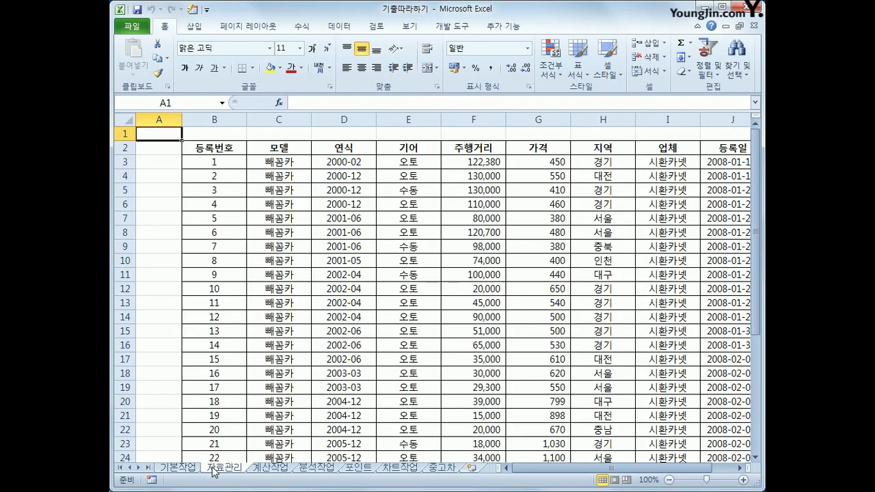
click(172, 469)
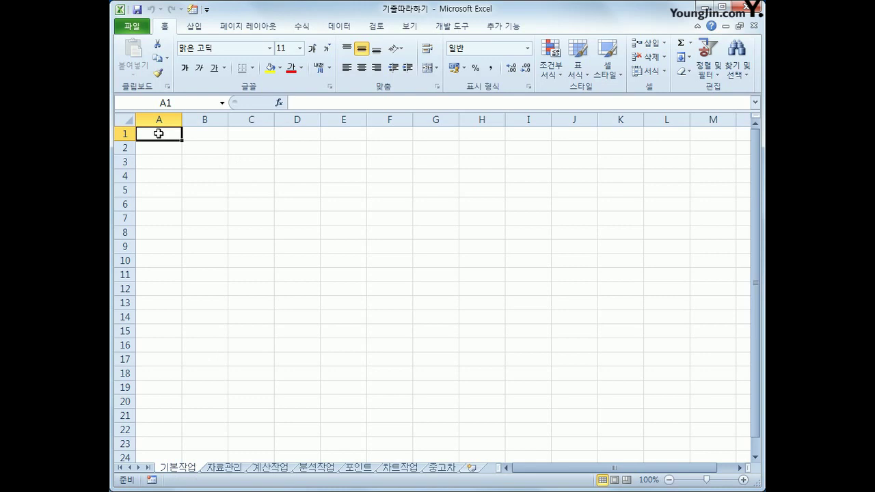
Step: Start a Microsoft Query import using MS Access Database with the 편의점.accdb file
click(334, 31)
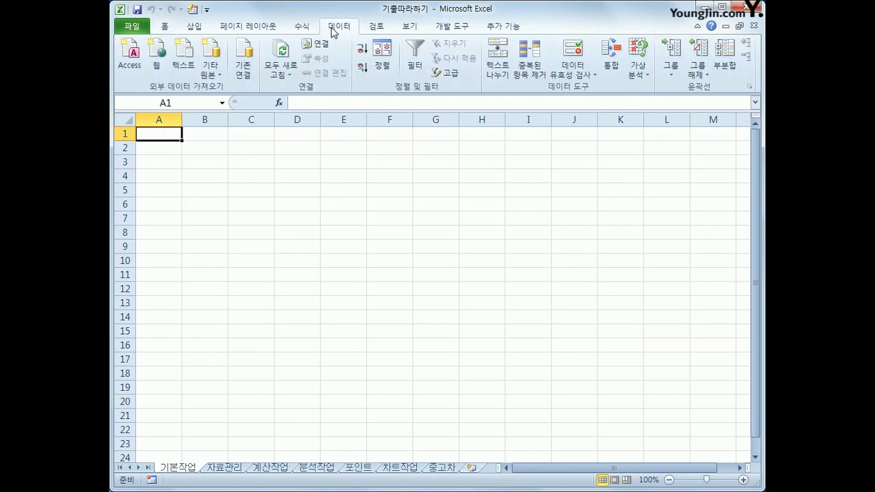
click(213, 80)
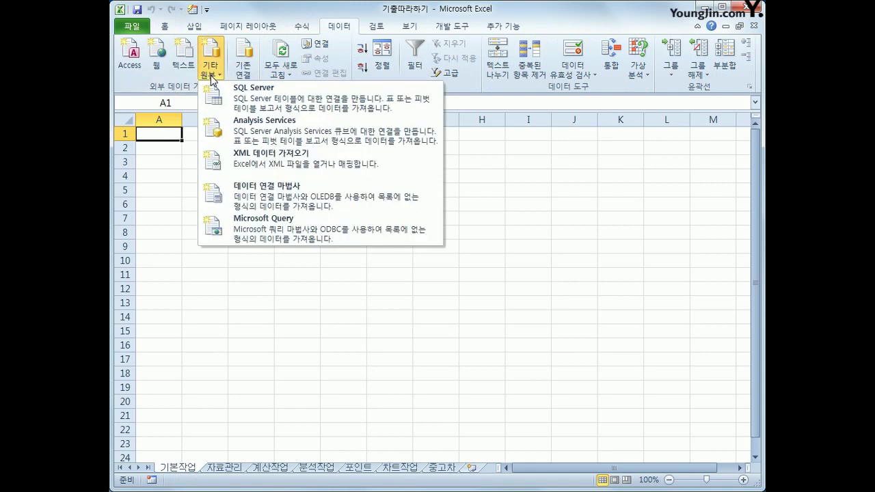
click(254, 230)
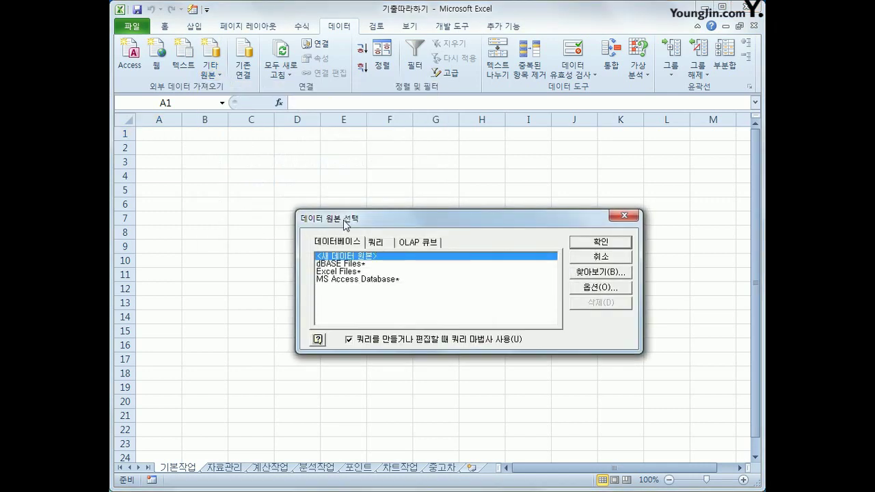
click(348, 280)
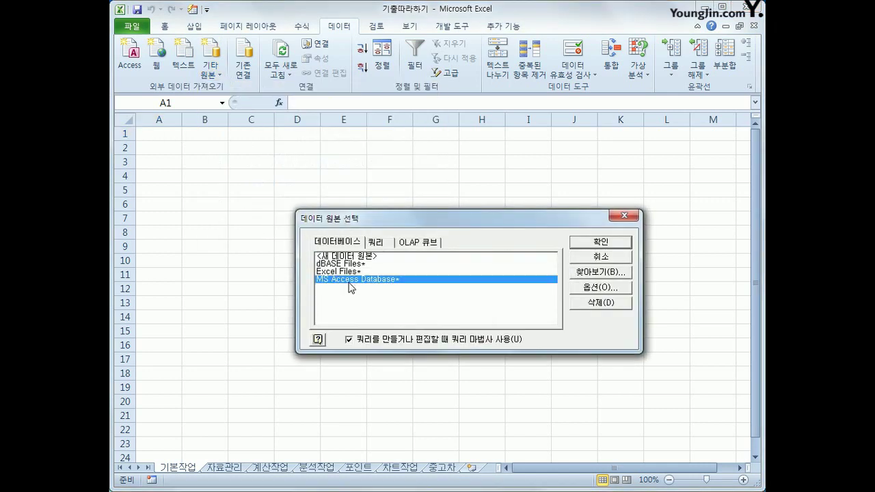
click(596, 244)
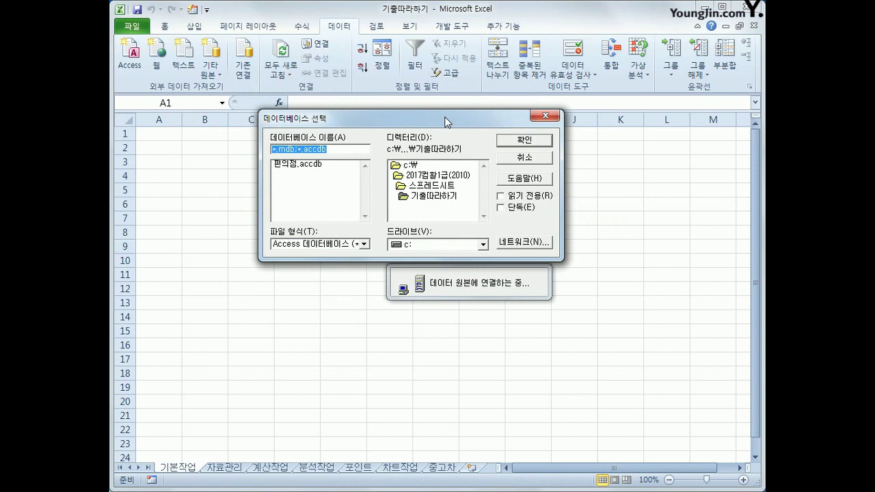
click(313, 164)
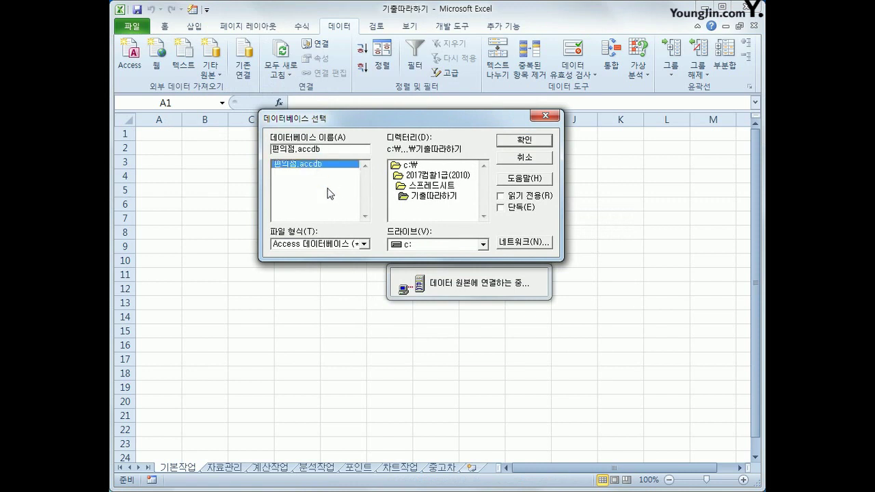
click(533, 140)
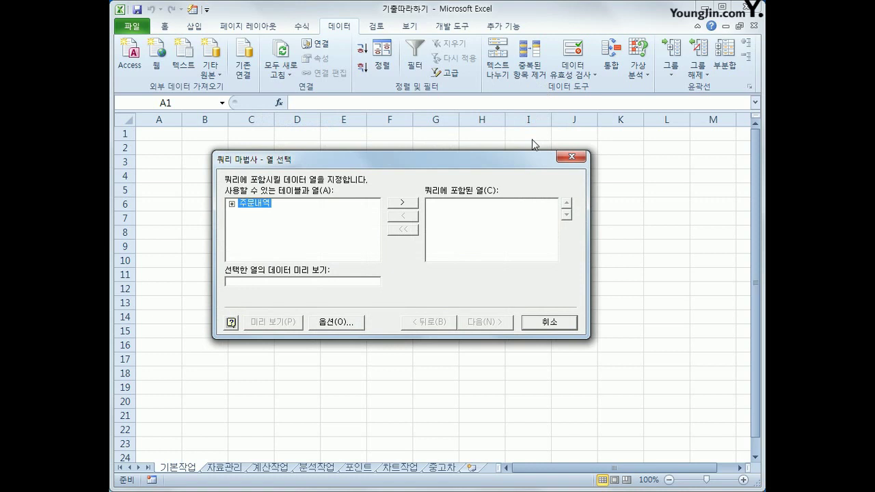
Step: Add 거래구분, 상품명, 판매수량, 가격, 포인트 and 주문코드 from 주문내역, dropping 주문수량
double_click(253, 204)
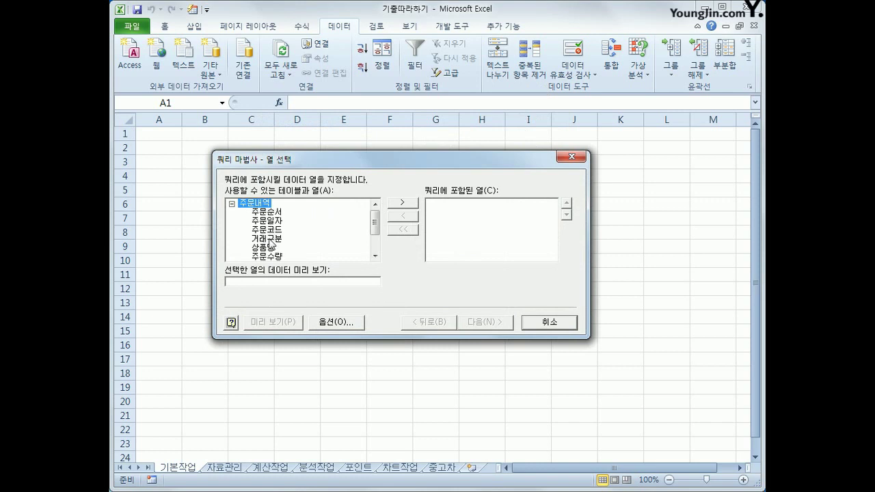
double_click(270, 239)
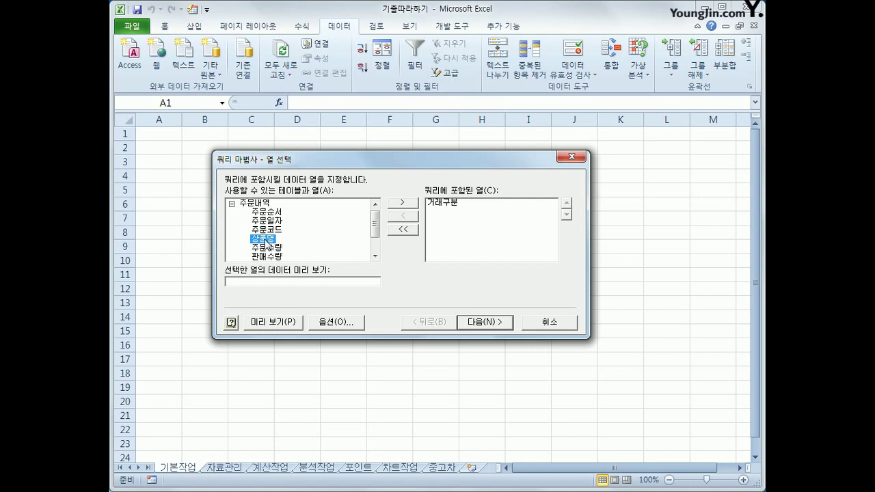
double_click(268, 242)
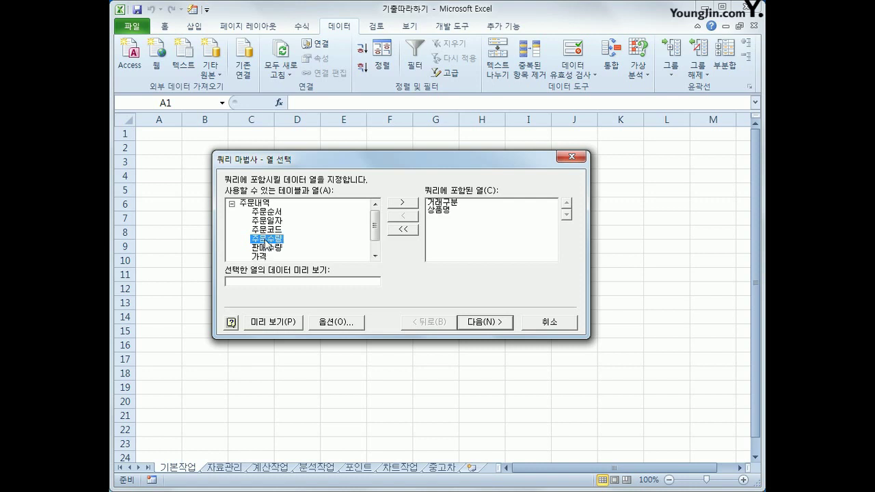
double_click(266, 244)
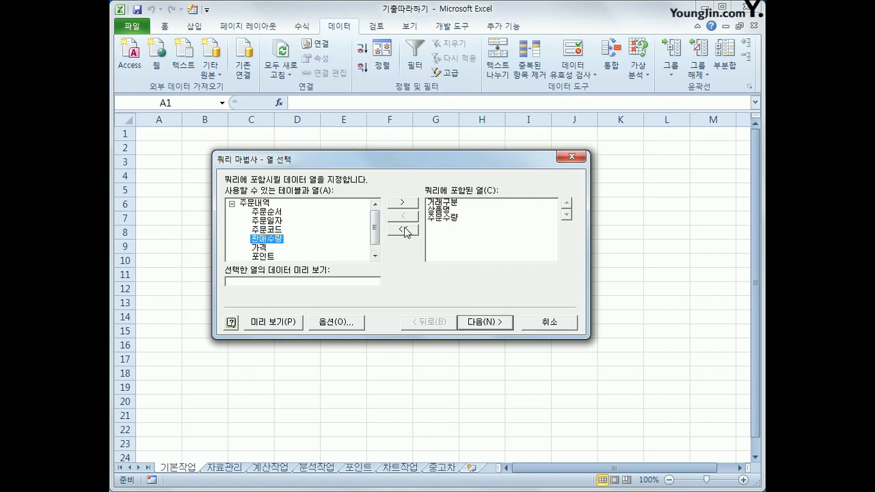
click(444, 217)
click(408, 217)
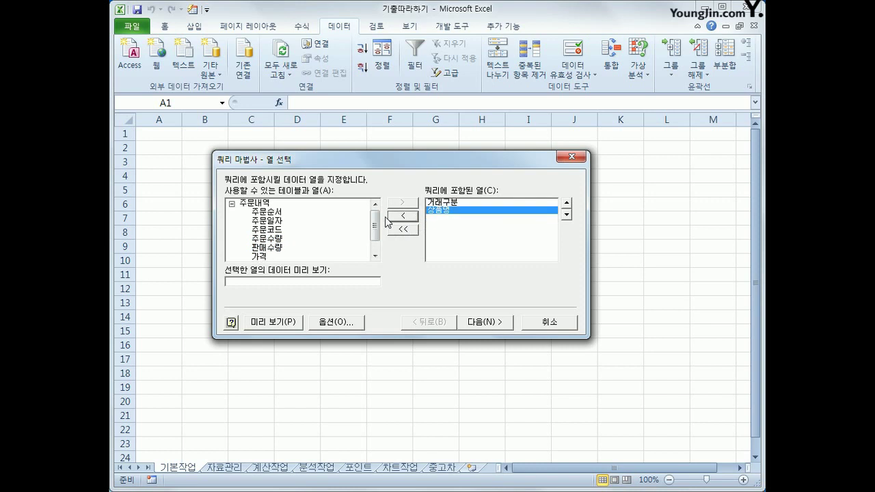
double_click(270, 247)
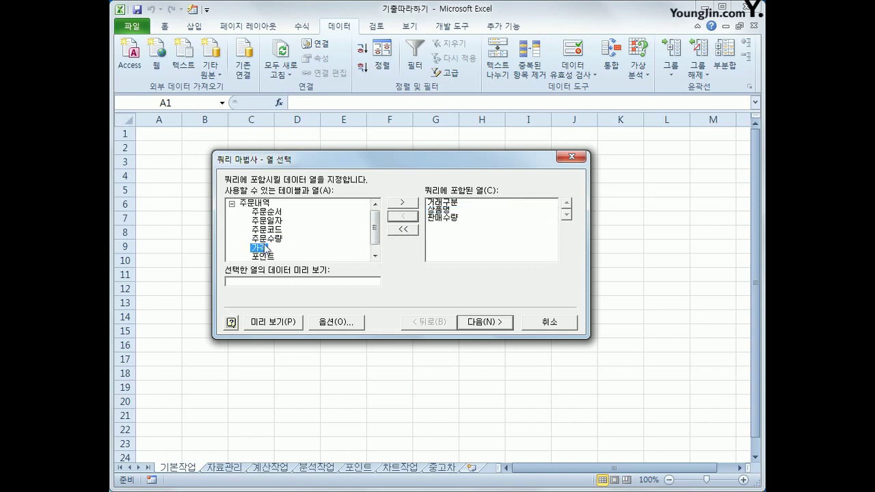
double_click(266, 249)
double_click(266, 249)
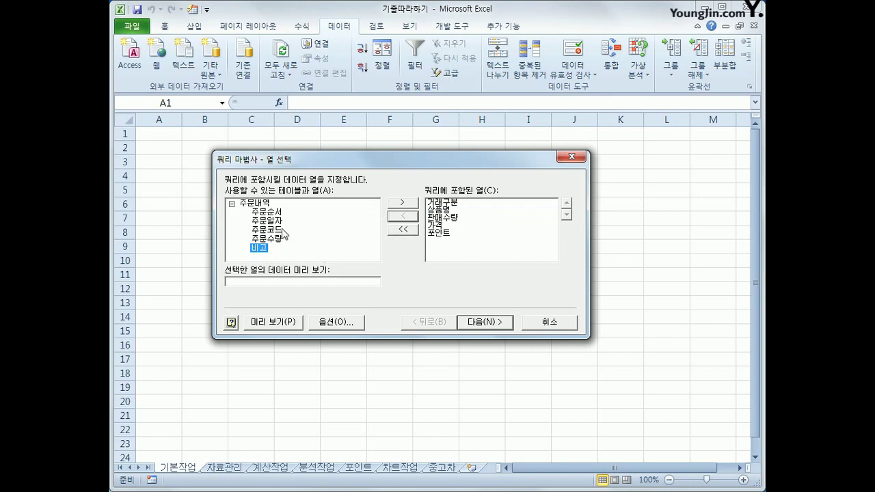
double_click(276, 230)
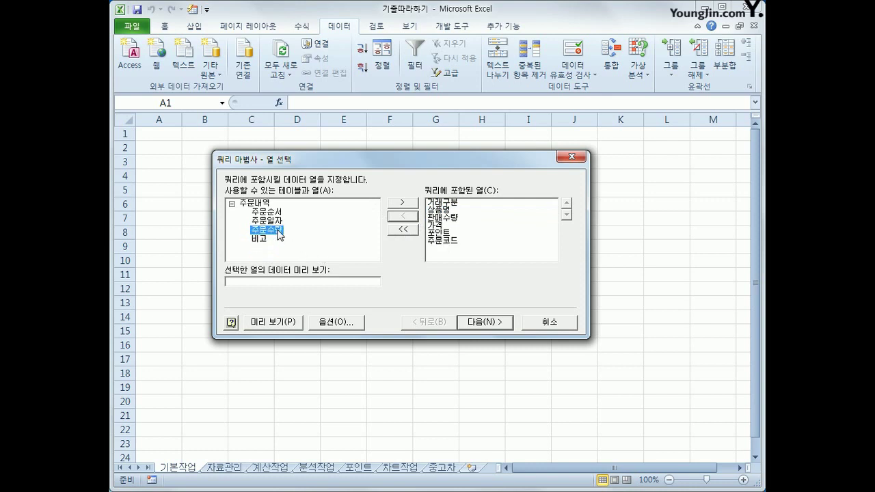
Step: Check the column order, keeping 주문코드 last after 포인트, and proceed to filtering
click(451, 203)
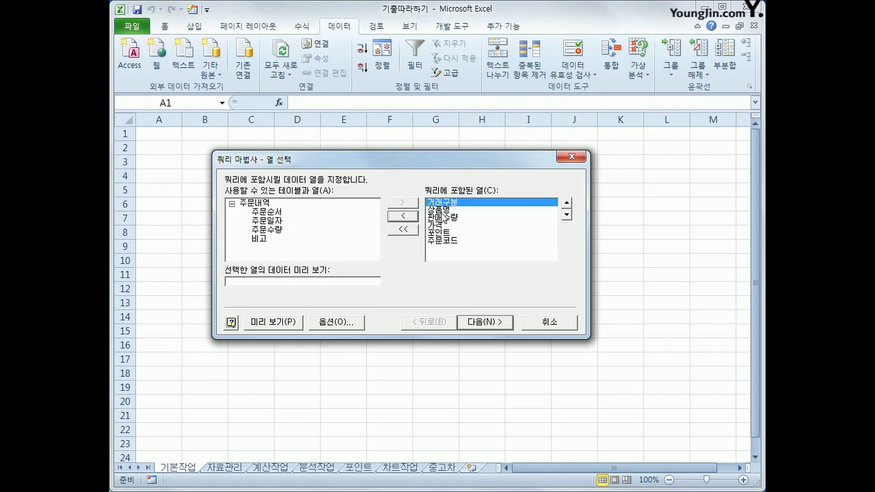
click(442, 210)
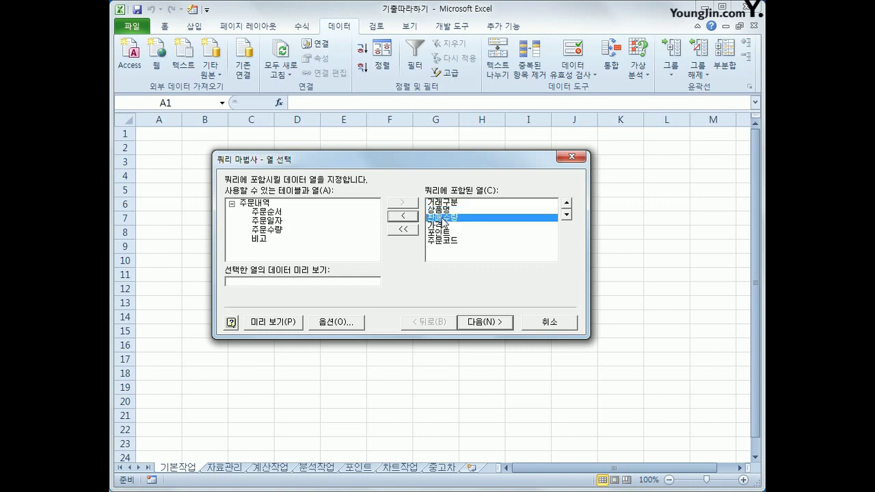
click(445, 225)
click(443, 234)
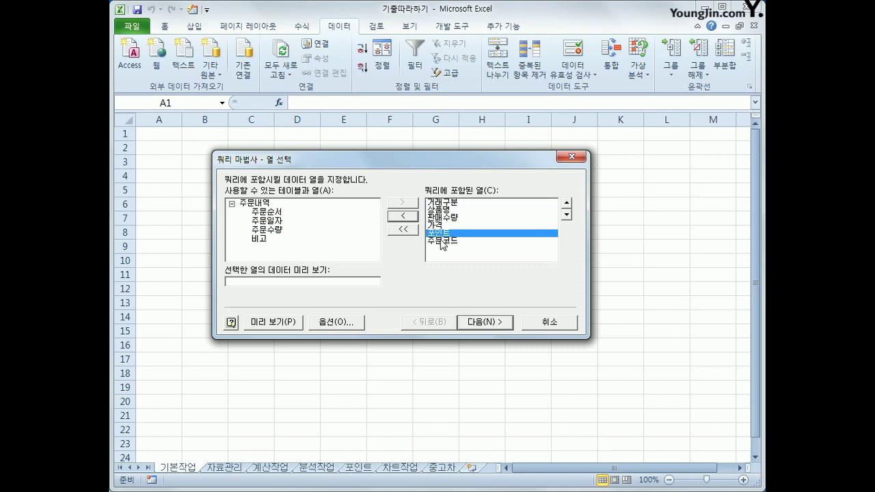
click(444, 243)
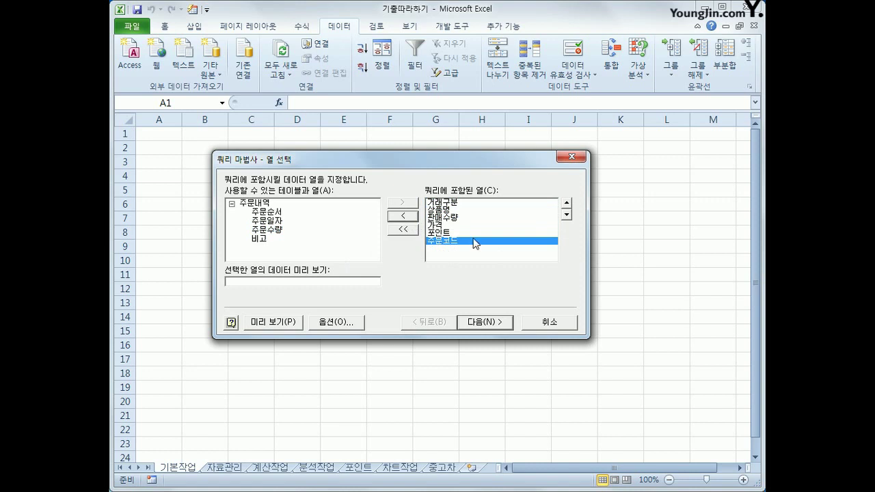
click(566, 205)
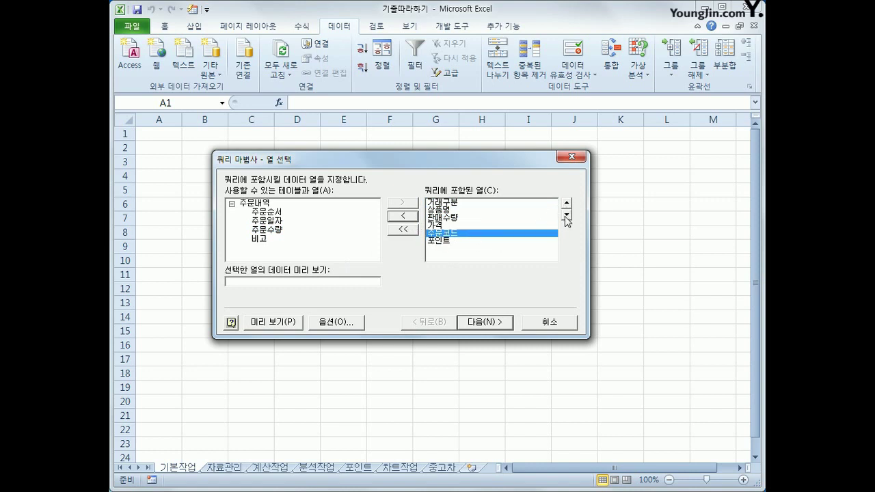
click(565, 216)
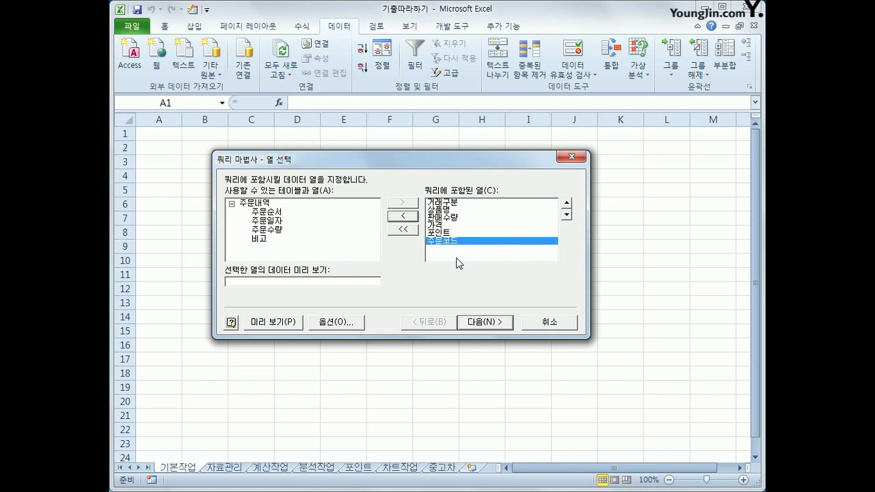
click(497, 324)
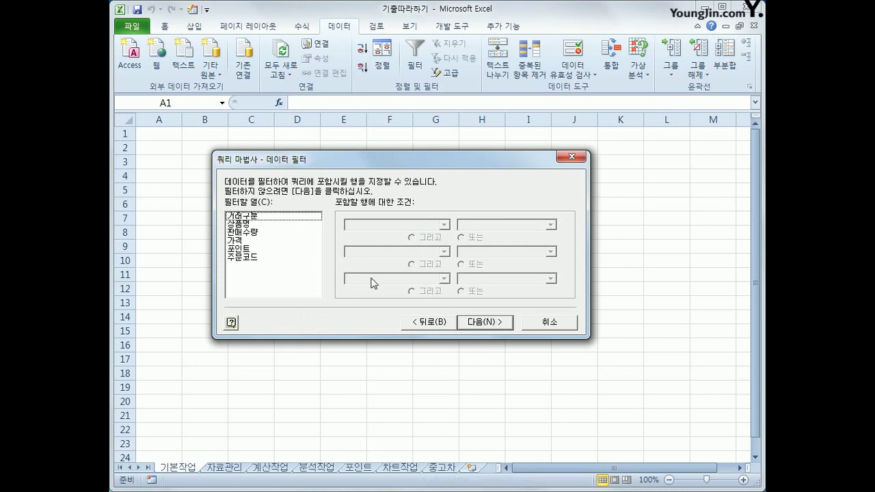
Step: Filter 판매수량 to values greater than 0
click(276, 234)
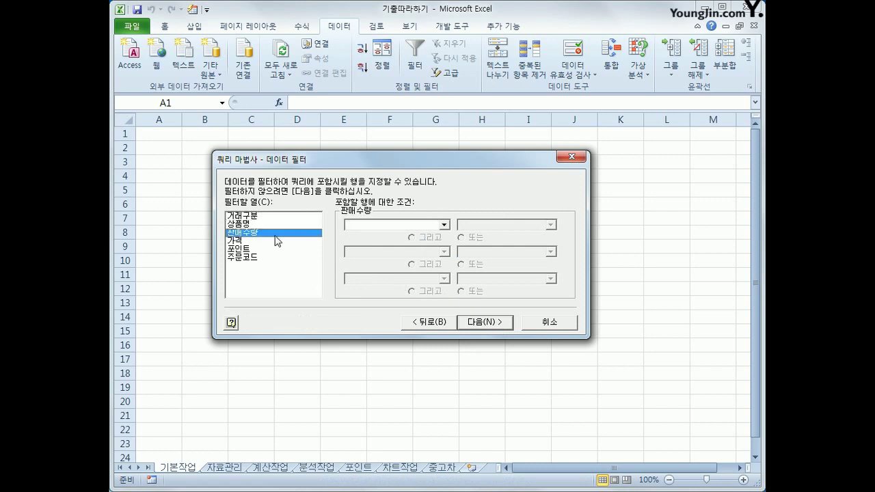
click(415, 226)
click(406, 265)
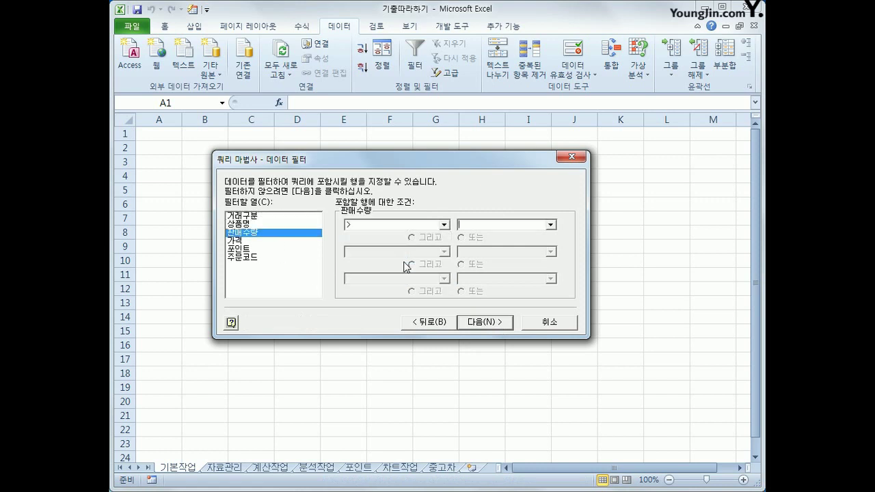
text(0)
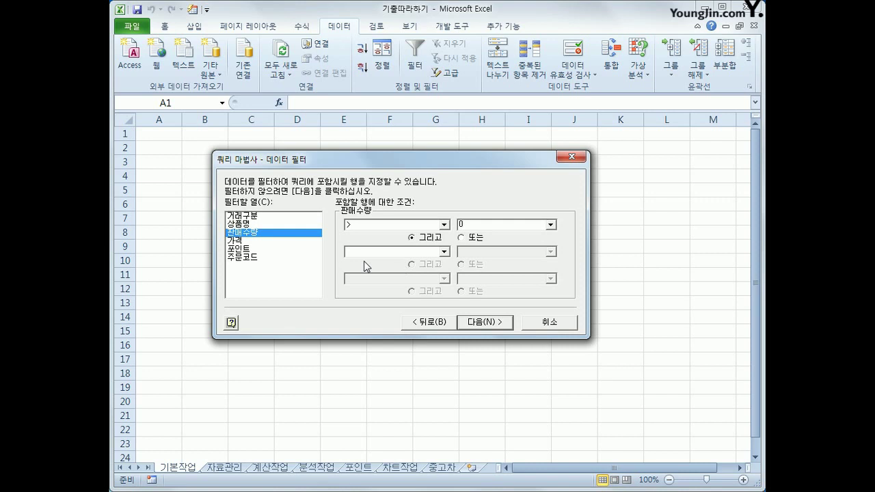
Step: Filter 거래구분 to equal 카드 or 현금, then proceed to sorting
click(263, 218)
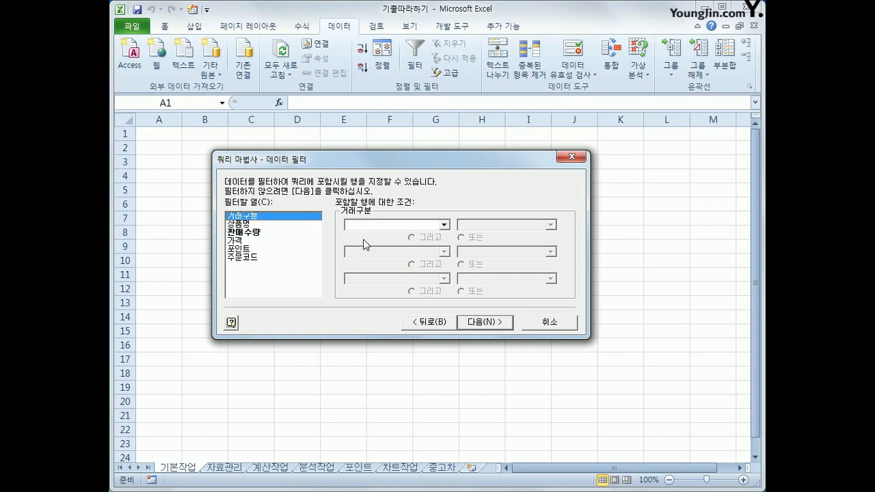
click(398, 226)
click(394, 243)
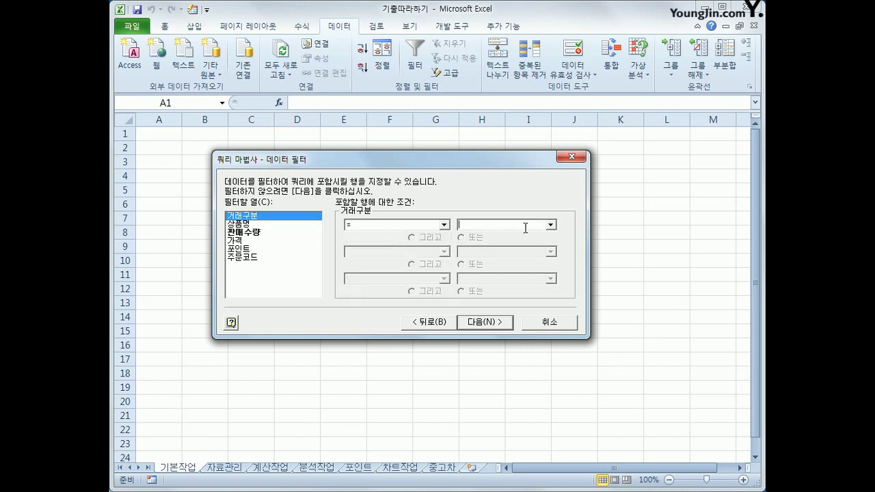
click(550, 225)
click(540, 240)
click(463, 238)
click(445, 251)
click(426, 272)
click(551, 252)
click(536, 275)
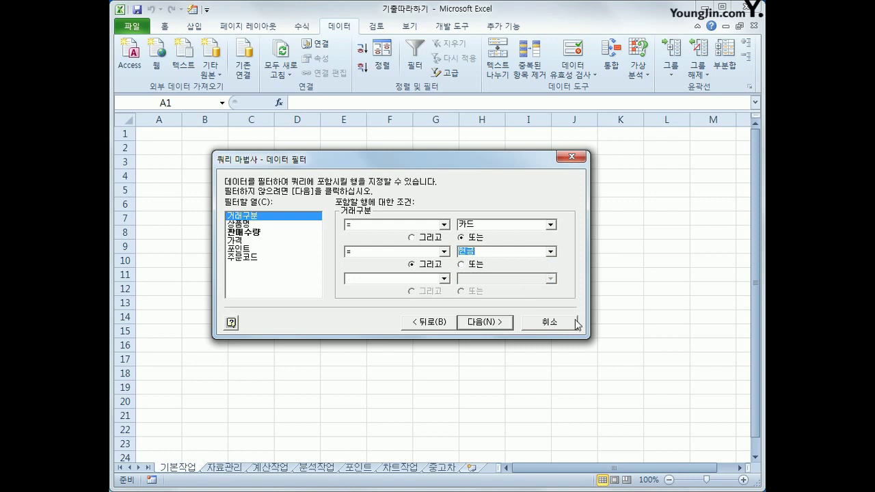
click(509, 323)
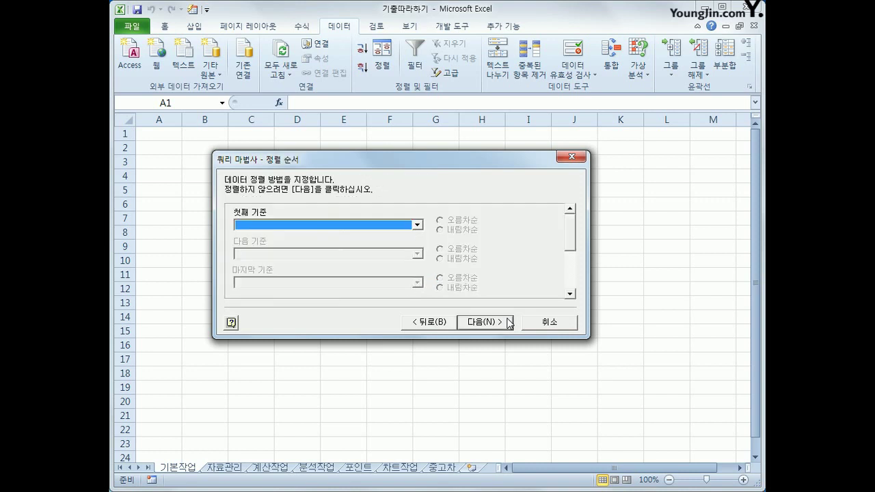
Step: Sort ascending by 거래구분 then 상품명 and finish the Query Wizard
click(416, 225)
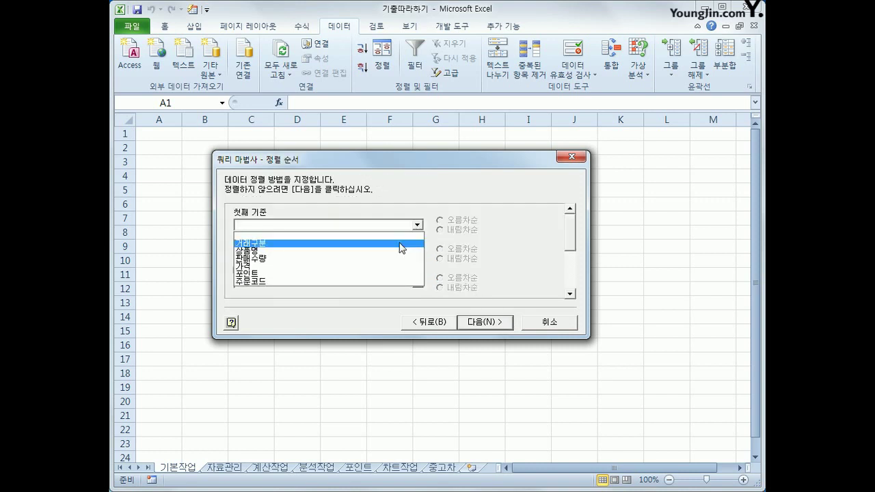
click(402, 244)
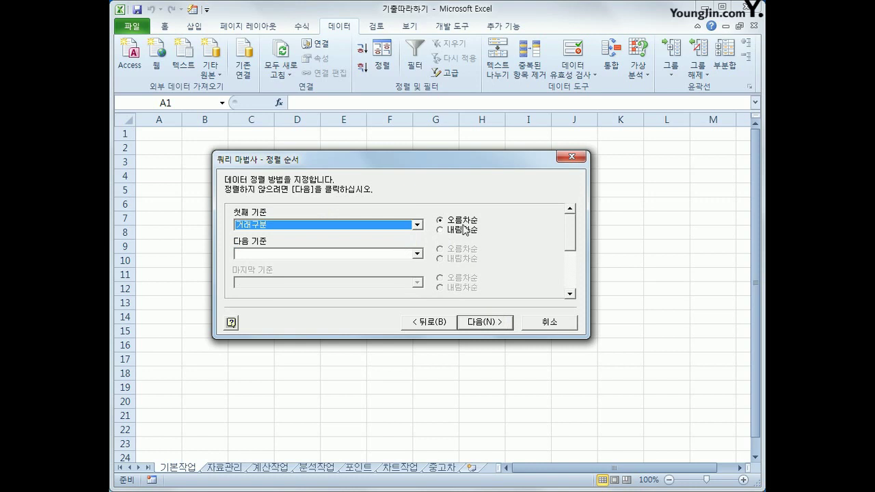
click(417, 253)
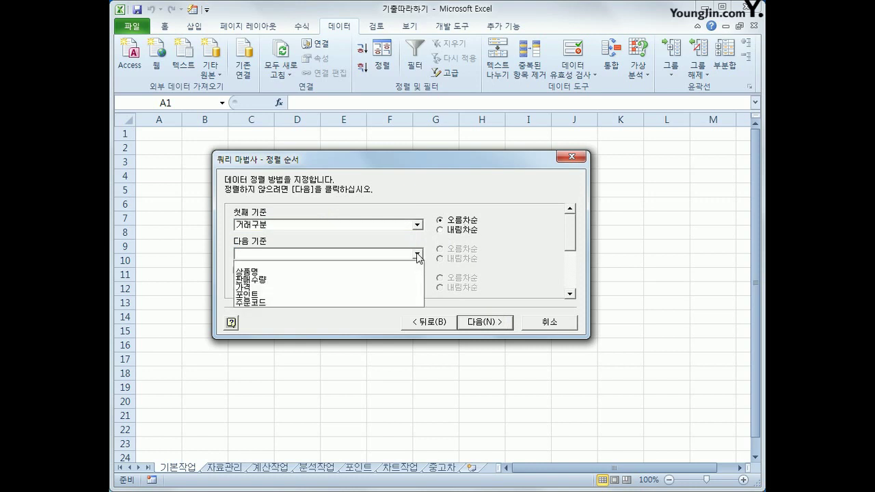
click(442, 260)
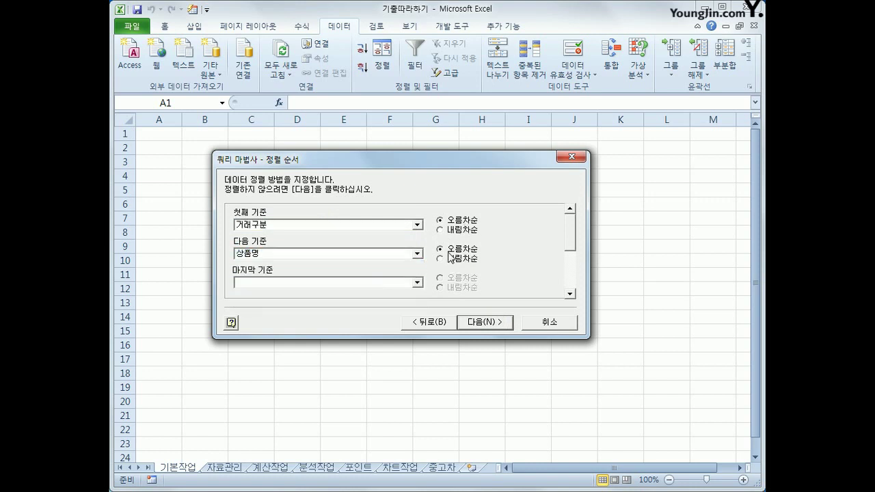
click(492, 326)
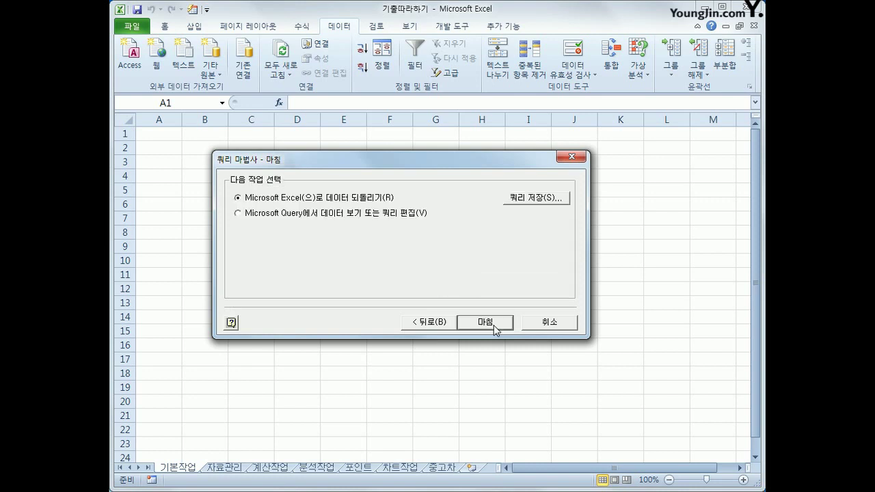
click(496, 328)
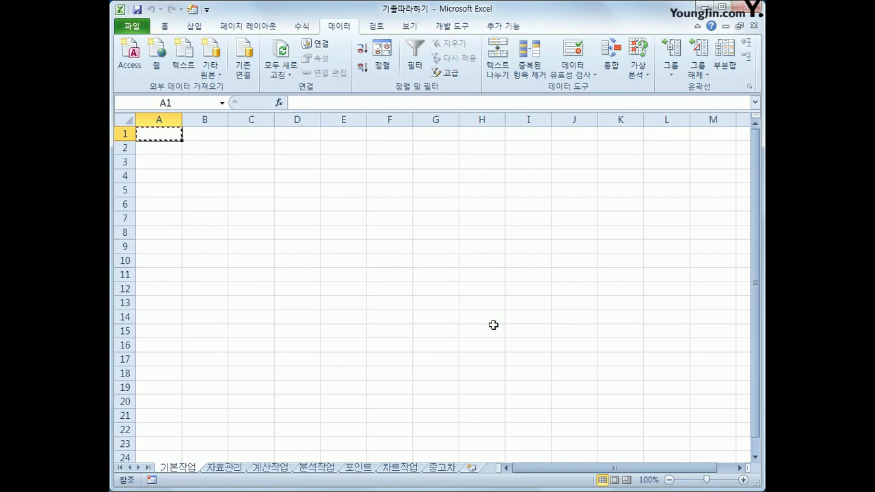
Step: Import the query results as a table at $A$1 and review the rows and headers
drag(432, 180, 447, 192)
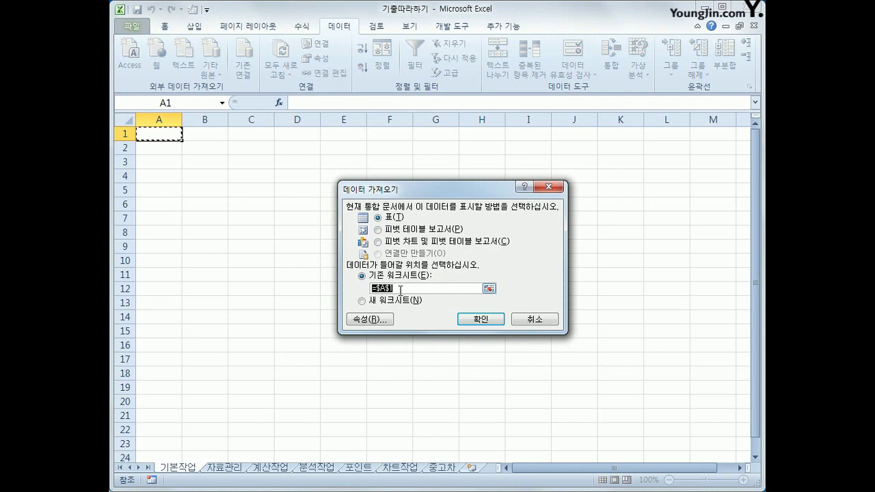
click(478, 317)
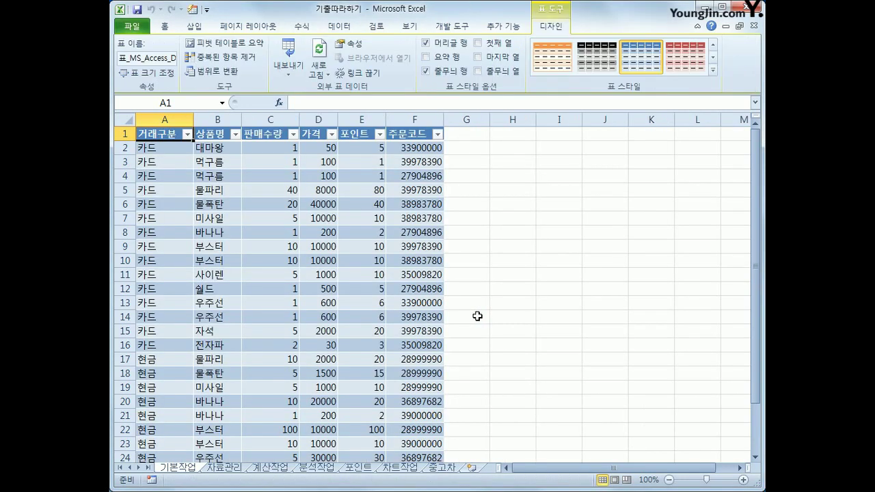
scroll(478, 316, down, 3)
scroll(480, 314, up, 3)
click(169, 361)
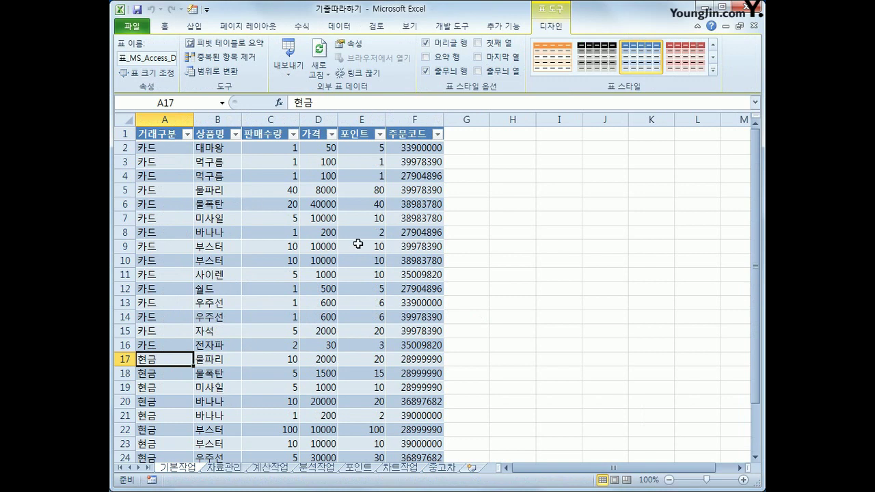
click(165, 133)
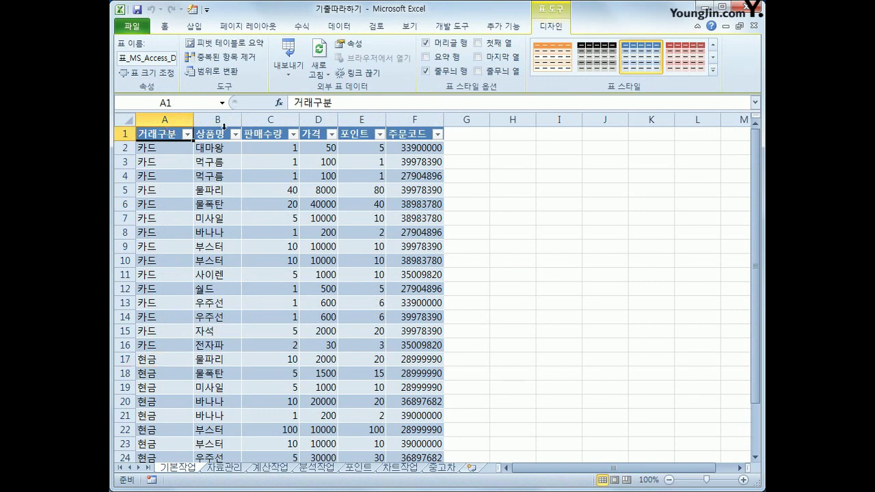
click(217, 134)
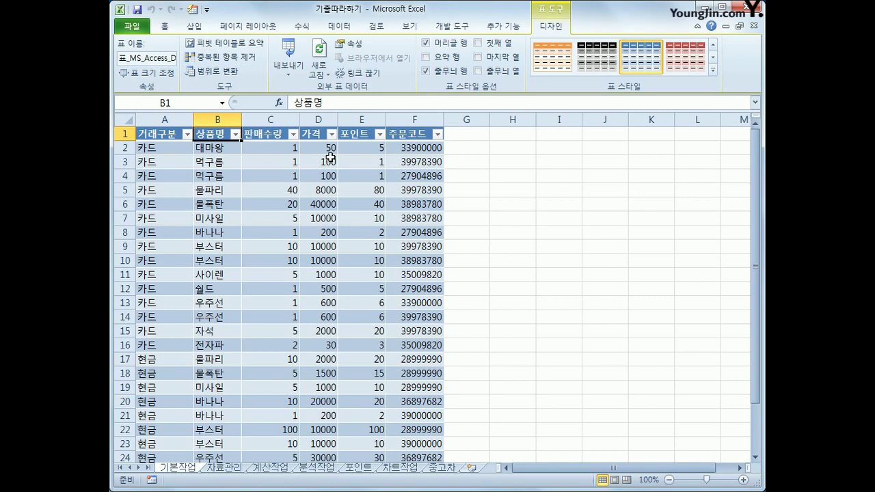
click(274, 135)
scroll(281, 297, down, 2)
scroll(281, 301, up, 2)
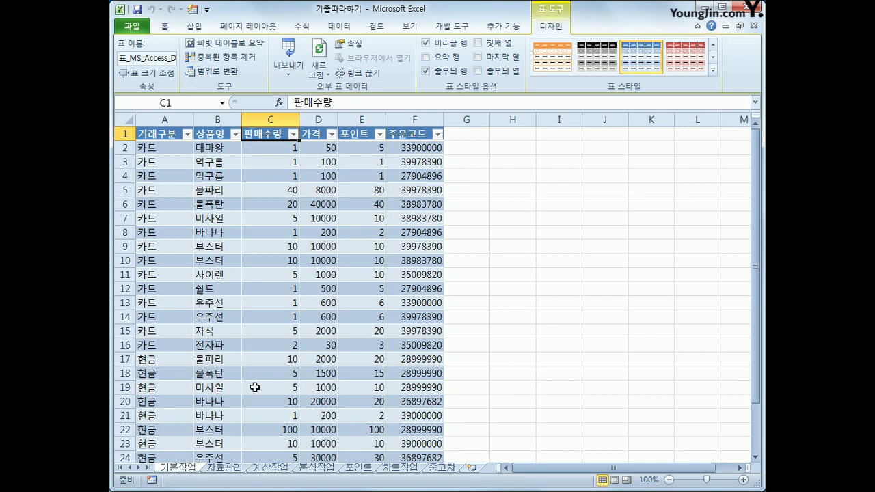
Step: Convert the imported 기본작업 table to a normal range, then go to 자료관리
click(220, 469)
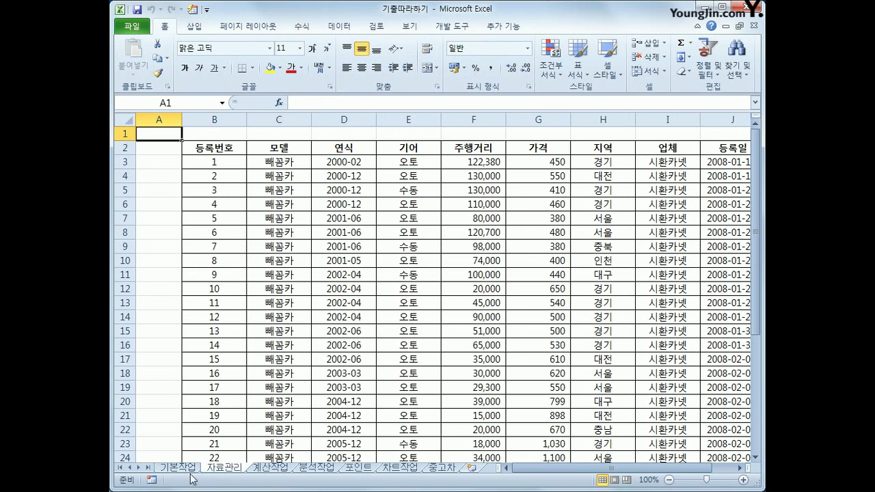
click(186, 471)
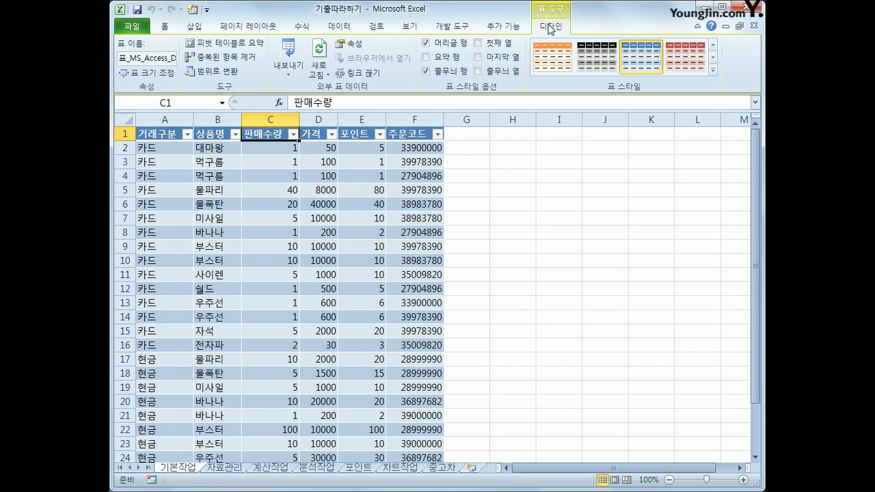
click(223, 72)
drag(456, 267, 457, 194)
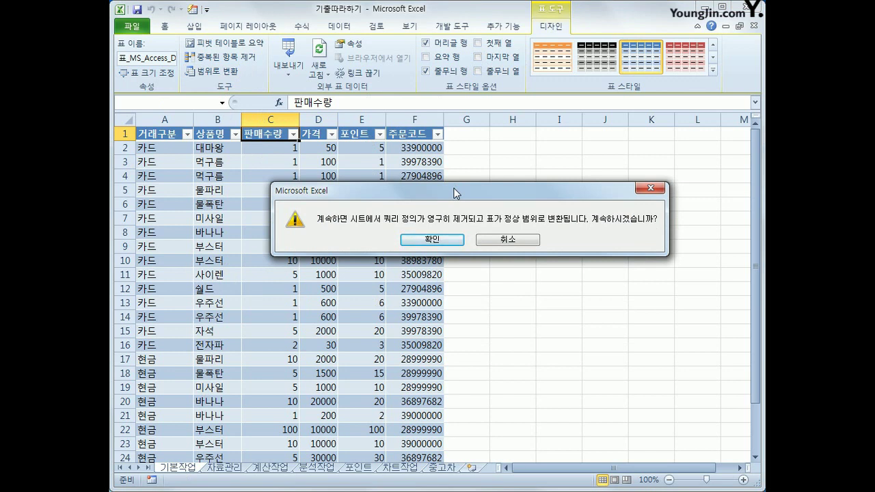
click(445, 242)
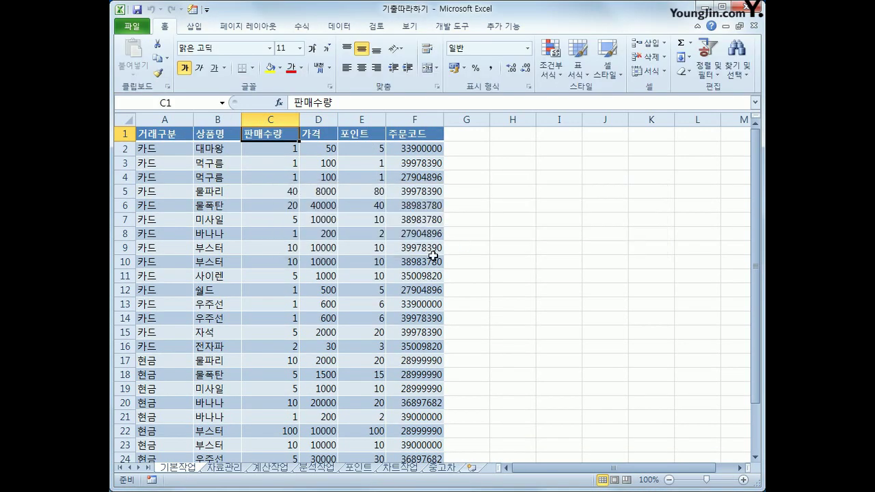
click(231, 469)
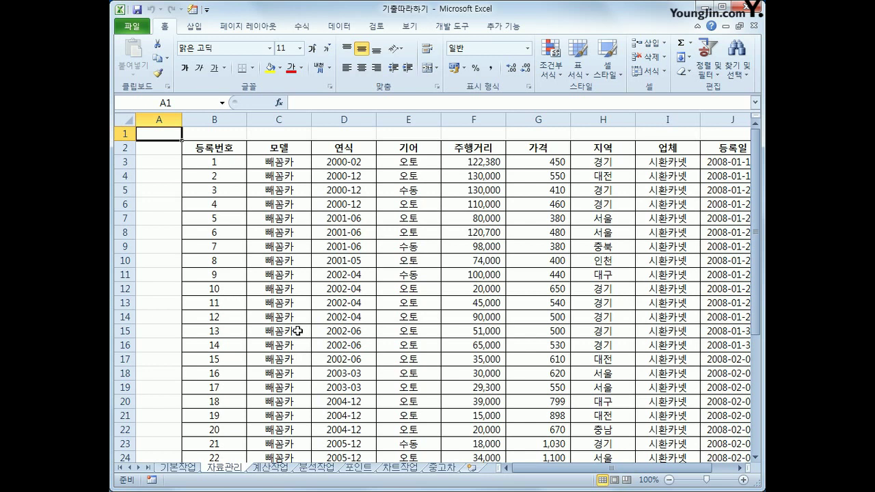
scroll(295, 324, down, 2)
scroll(295, 321, up, 2)
drag(225, 150, 619, 434)
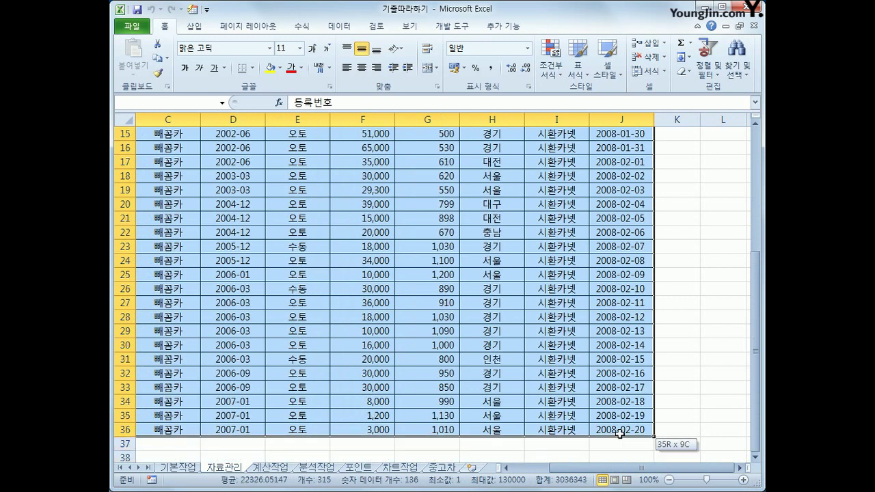
drag(619, 434, 619, 433)
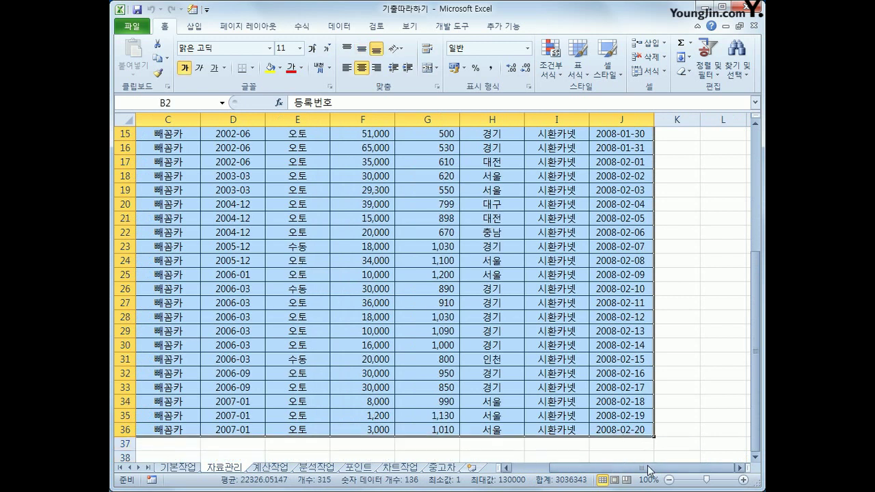
drag(648, 470, 618, 470)
scroll(601, 438, up, 5)
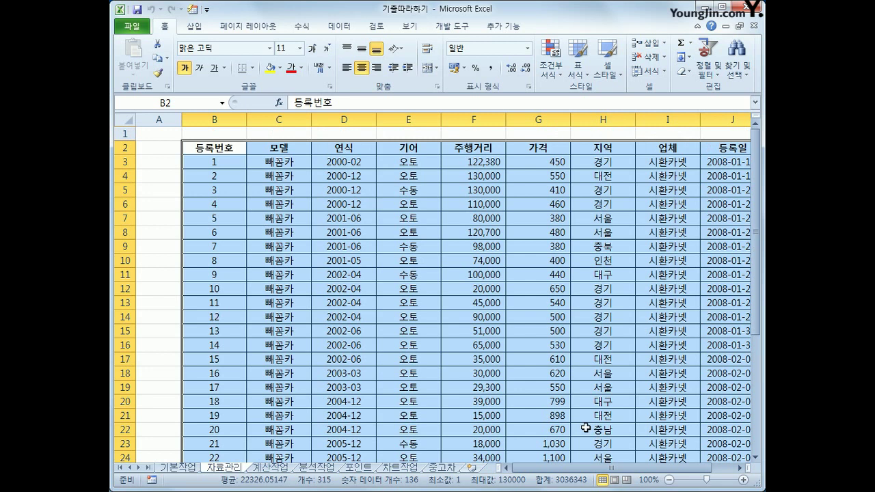
scroll(586, 428, down, 9)
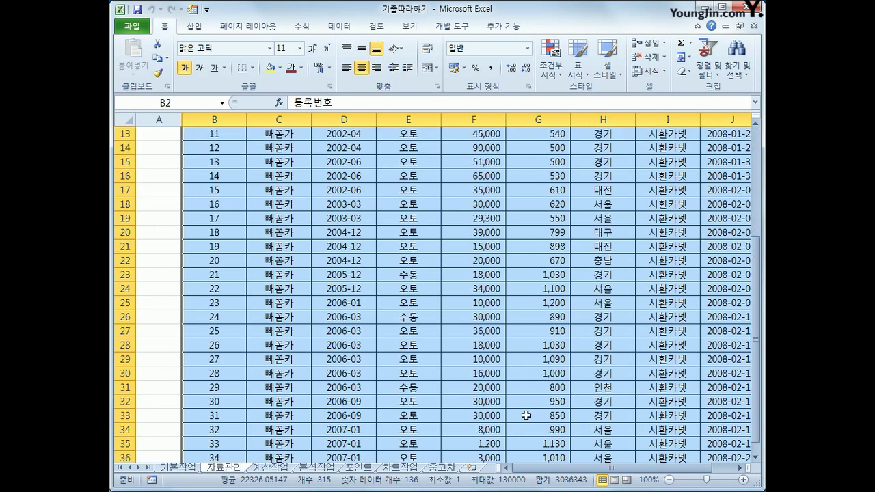
drag(212, 278, 708, 333)
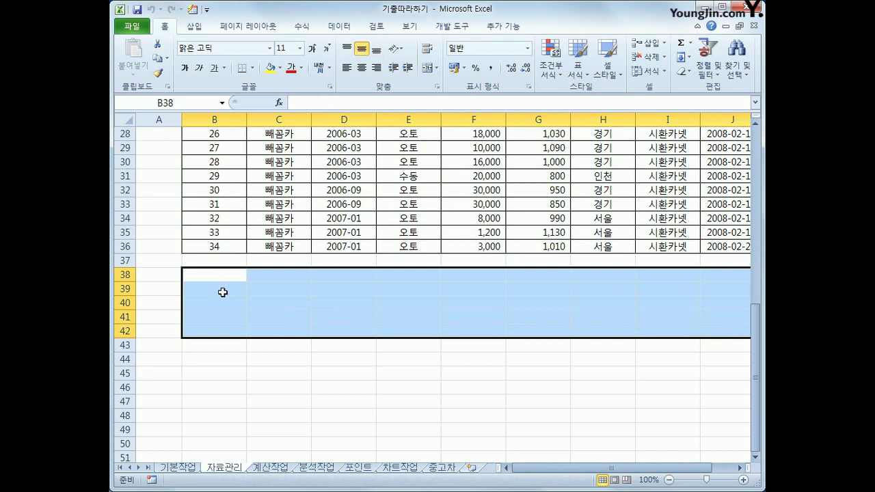
click(224, 277)
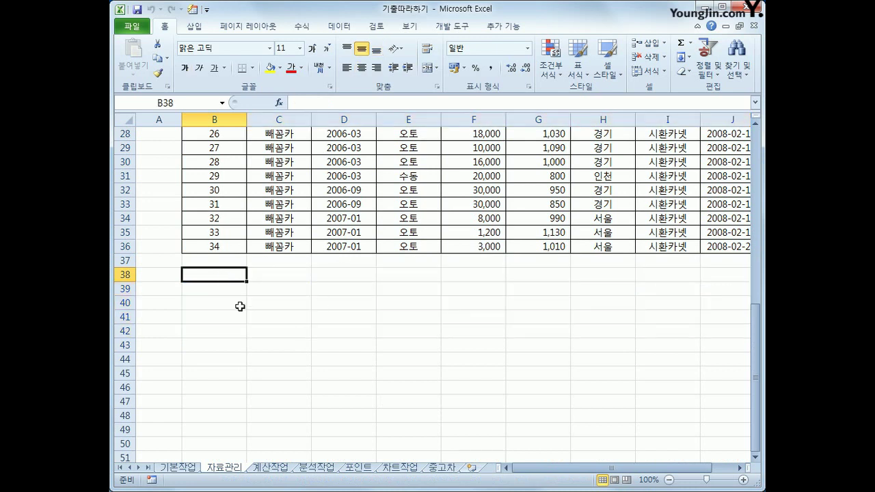
drag(228, 274, 223, 291)
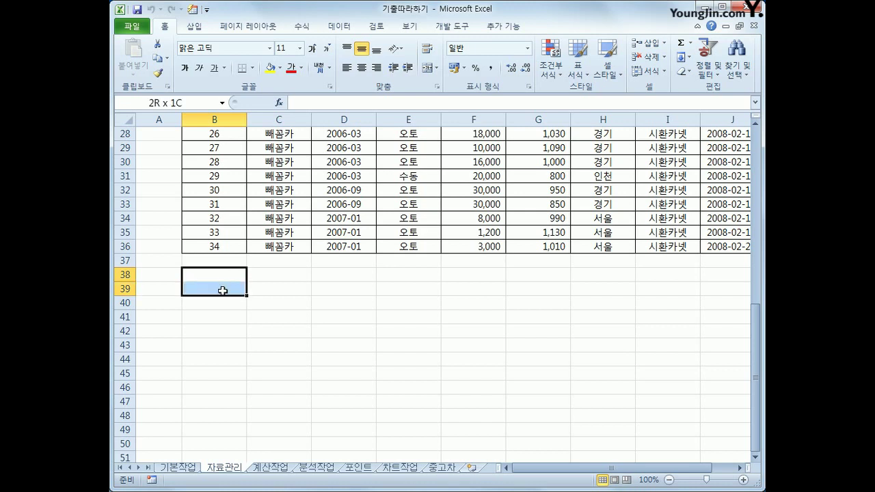
drag(222, 290, 710, 335)
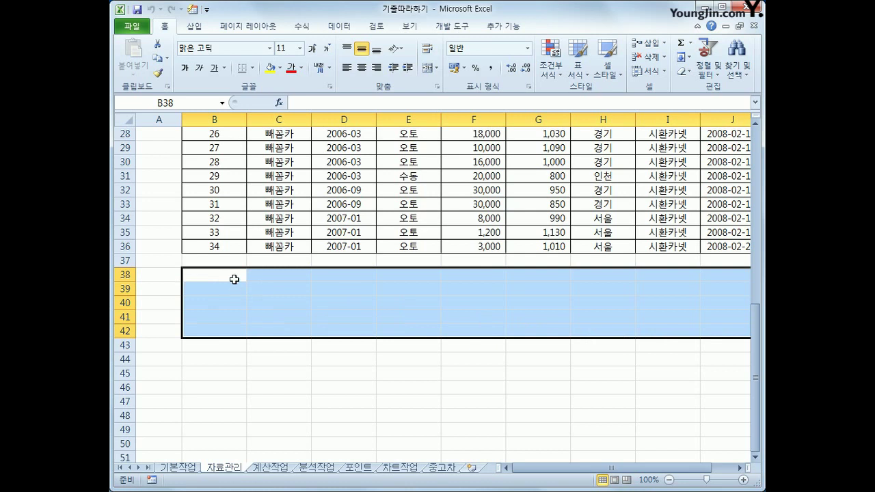
click(235, 279)
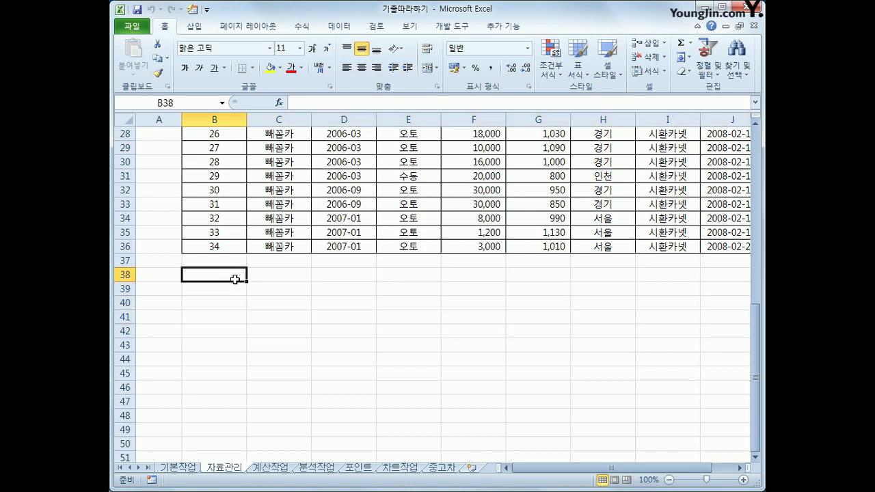
scroll(235, 279, up, 9)
click(401, 147)
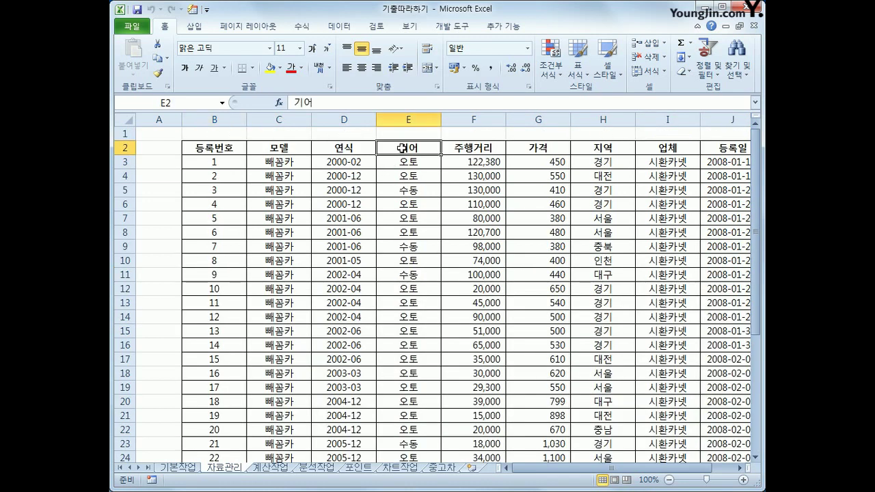
Step: Copy the 기어 heading and 오토 value from E2:E3 into B38:B39
drag(402, 147, 402, 160)
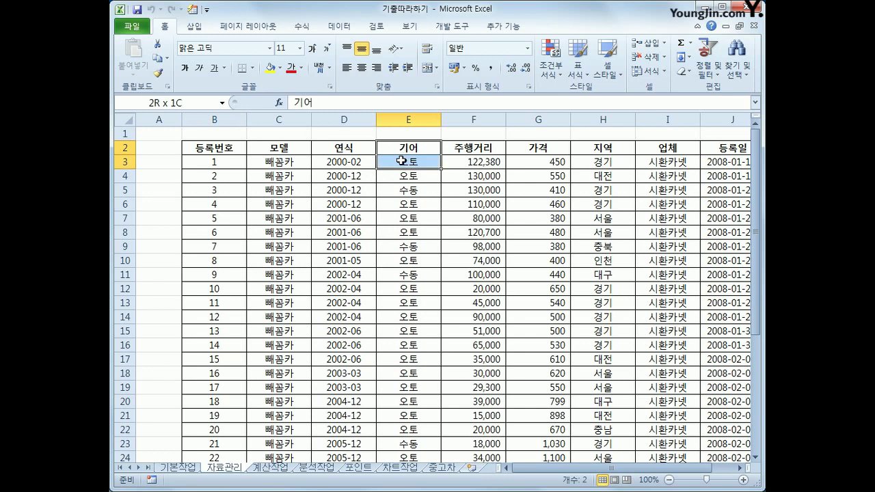
drag(402, 161, 402, 161)
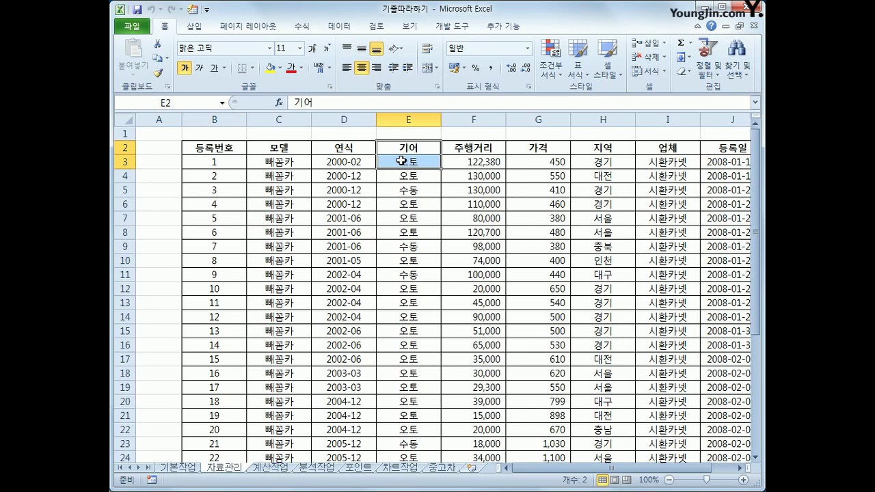
key(ctrl+c)
scroll(293, 271, down, 7)
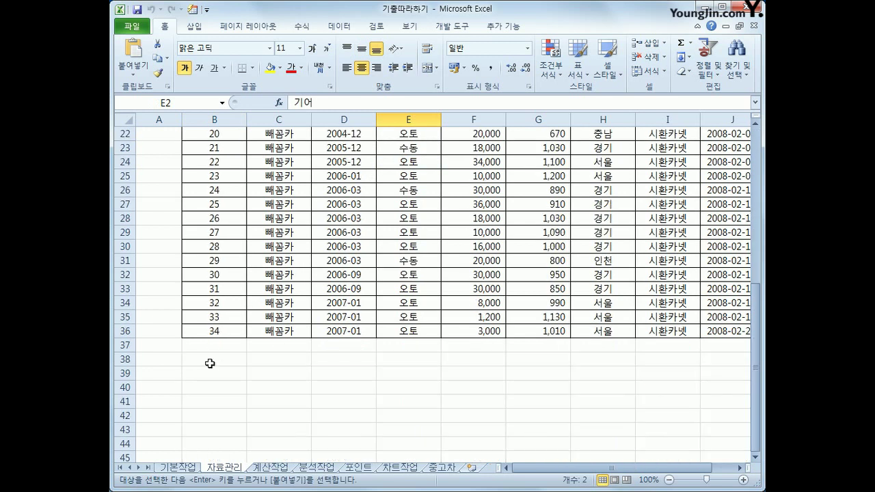
click(209, 362)
key(ctrl+v)
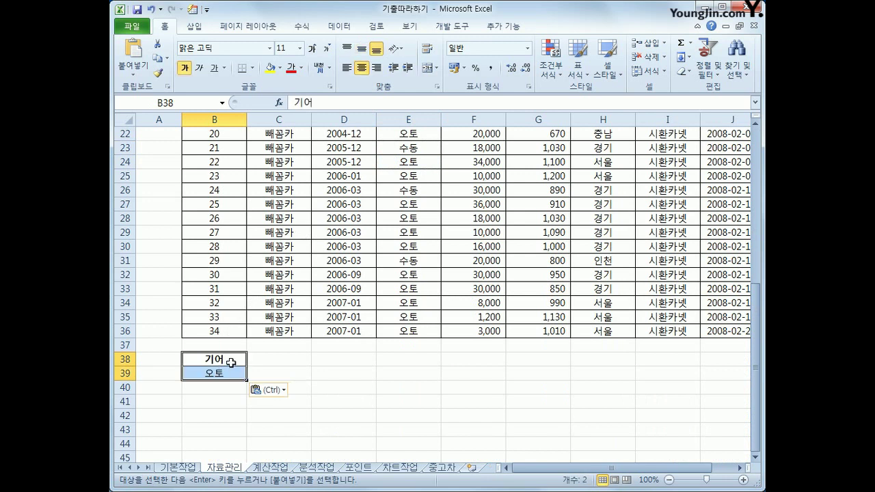
click(229, 372)
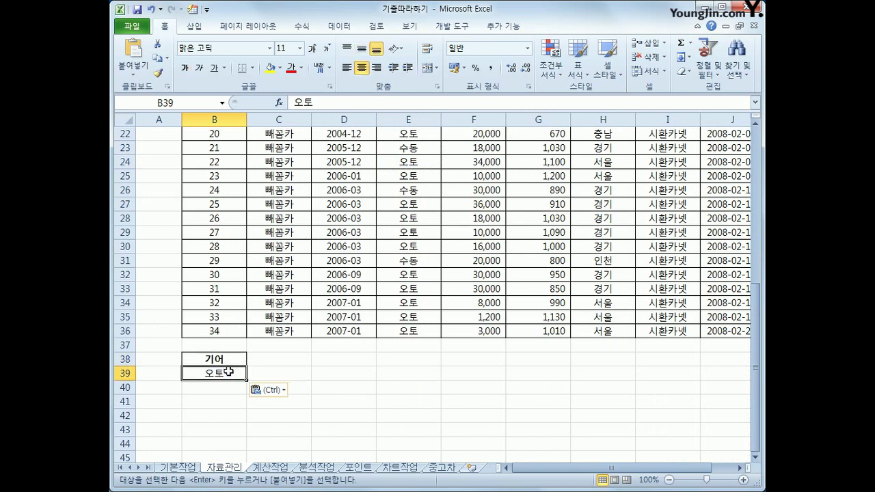
click(230, 360)
click(229, 375)
scroll(304, 352, up, 2)
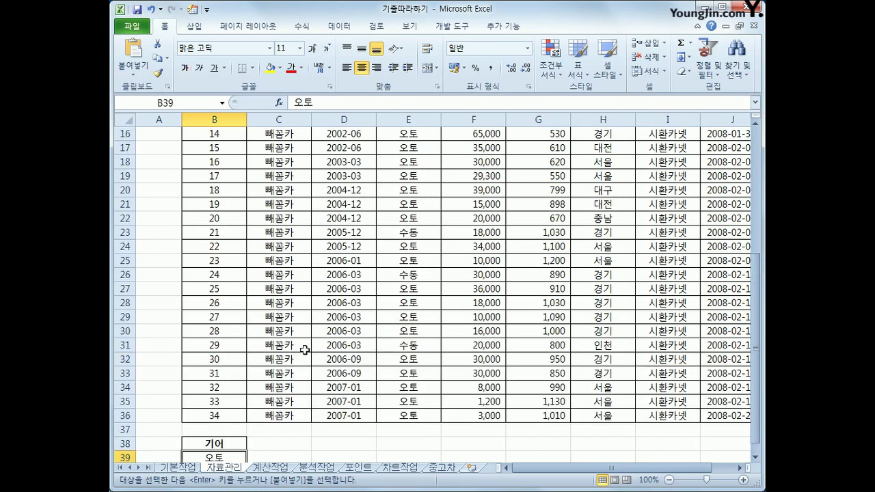
scroll(304, 350, up, 5)
Step: Put the 주행거리 heading in C38 and the condition <=50000 in C39
click(484, 149)
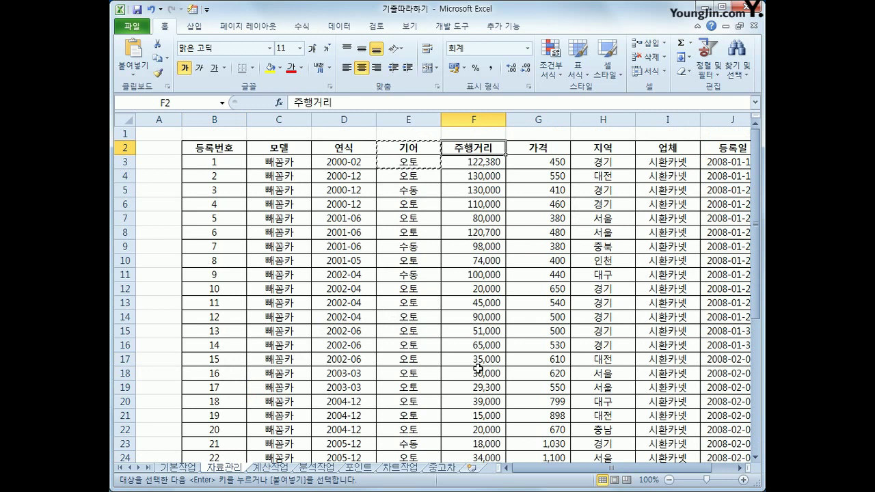
key(ctrl+c)
scroll(426, 371, down, 8)
click(279, 319)
key(ctrl+v)
click(277, 333)
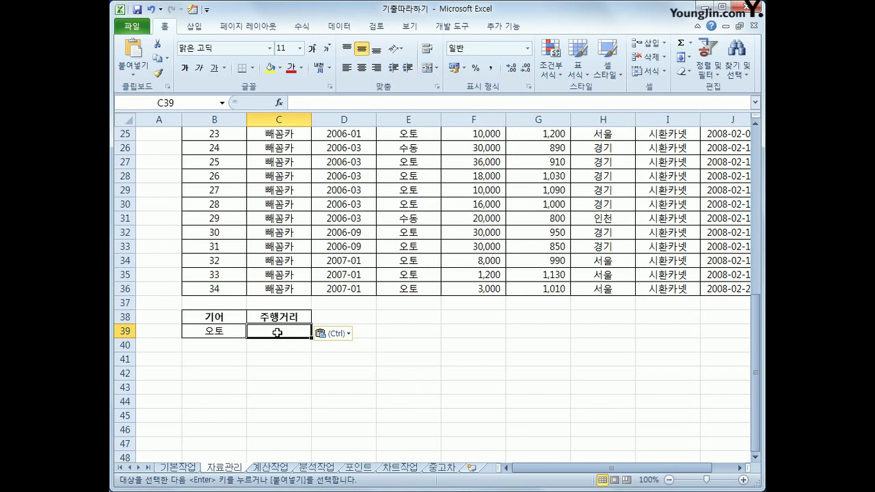
text(<=5)
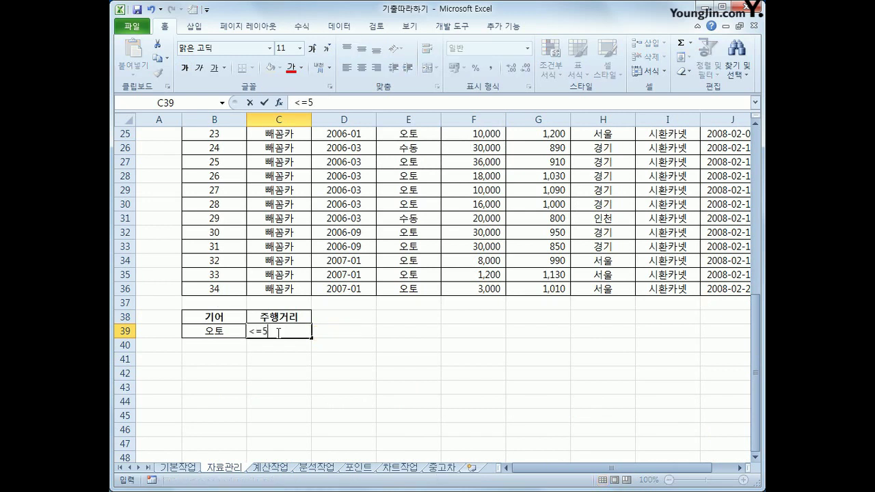
text(0000)
key(Return)
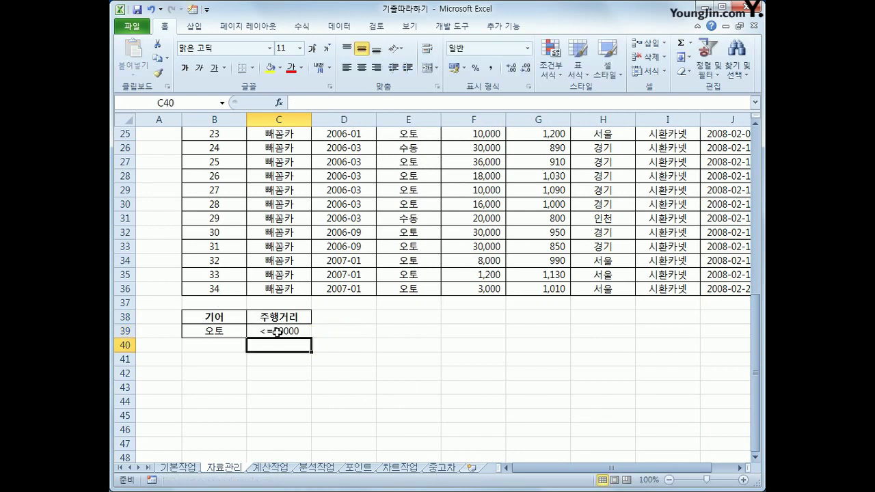
click(277, 332)
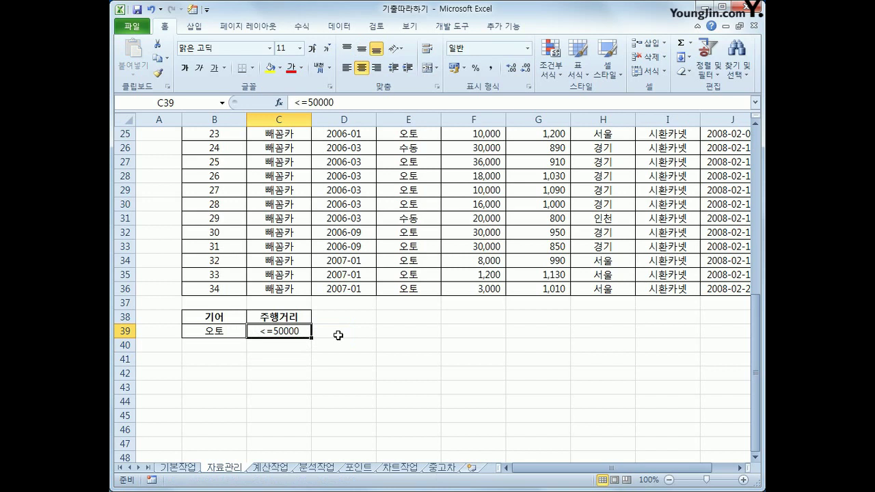
scroll(338, 335, up, 8)
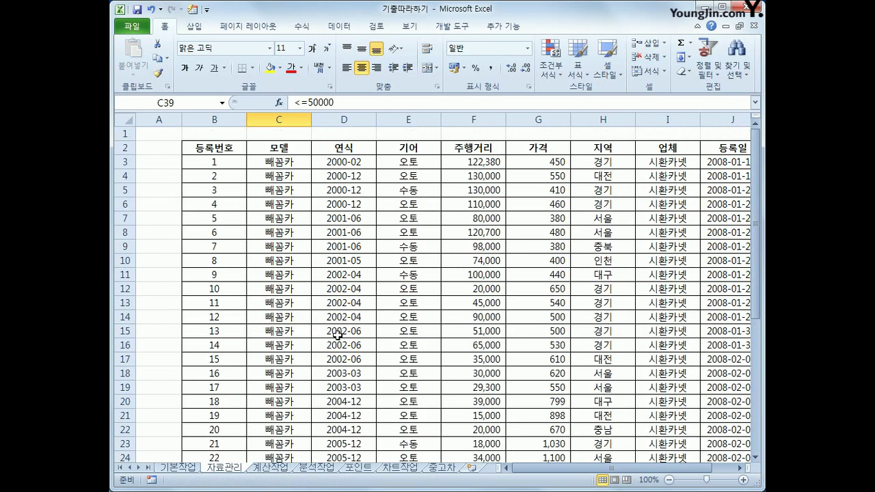
Step: Copy the 가격 heading from G2 into both D38 and E38
click(564, 150)
key(ctrl+c)
scroll(478, 294, down, 10)
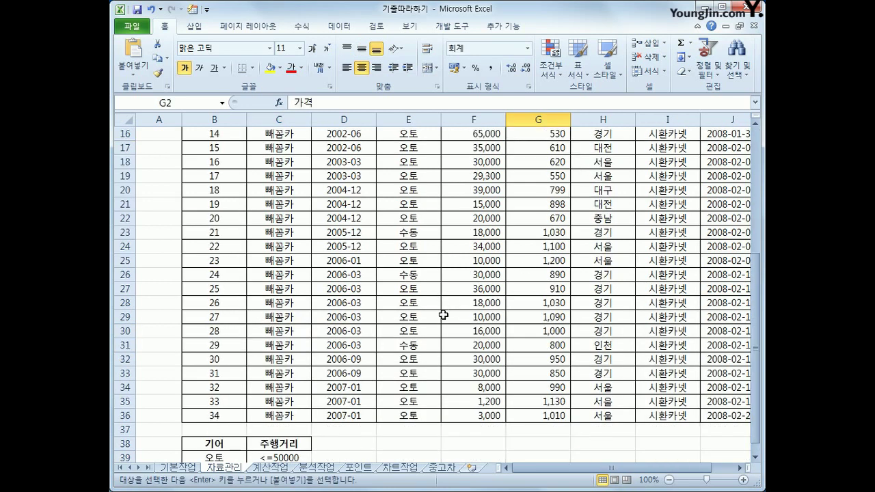
click(336, 232)
key(ctrl+v)
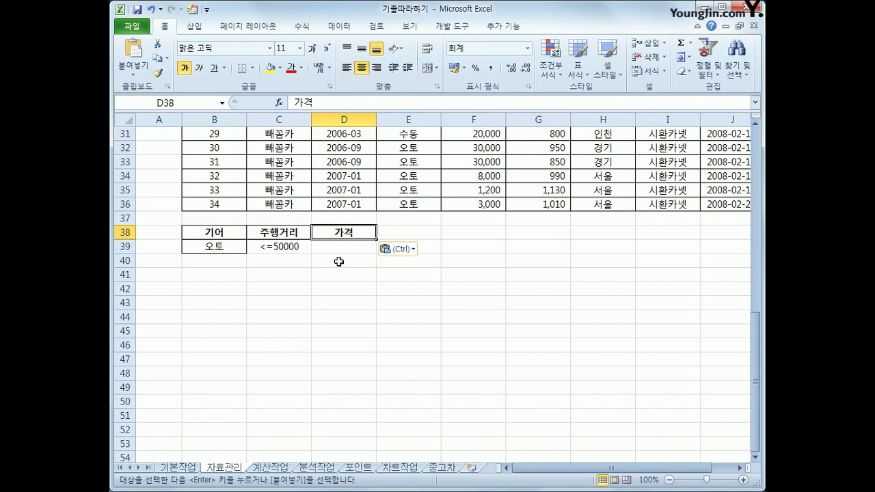
click(384, 233)
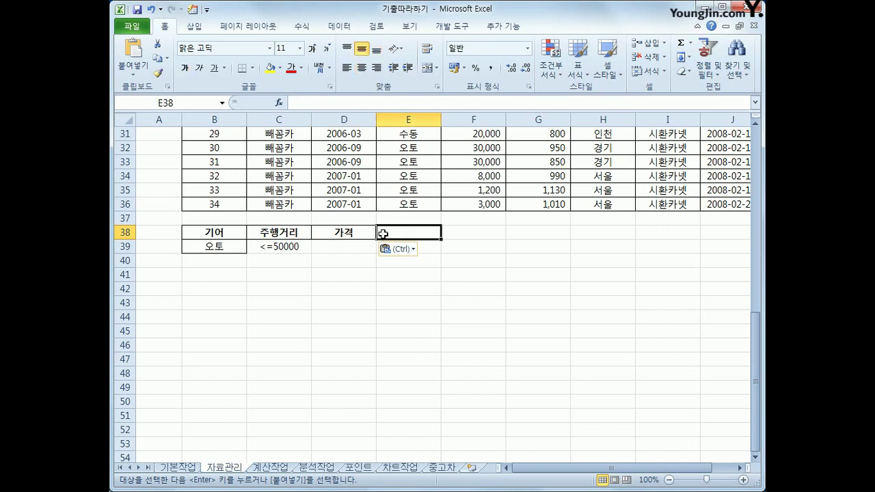
key(ctrl+v)
click(356, 249)
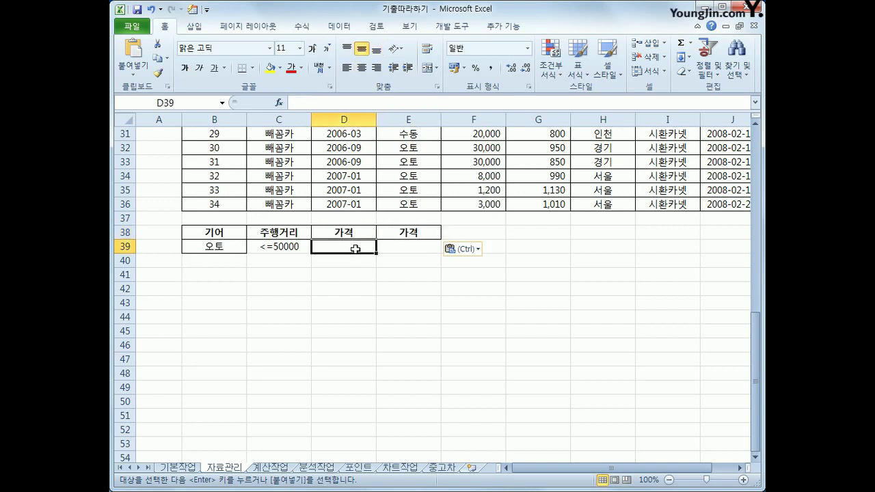
Step: Enter the price criteria >=800 in D39 and <=1000 in E39
text(>=800)
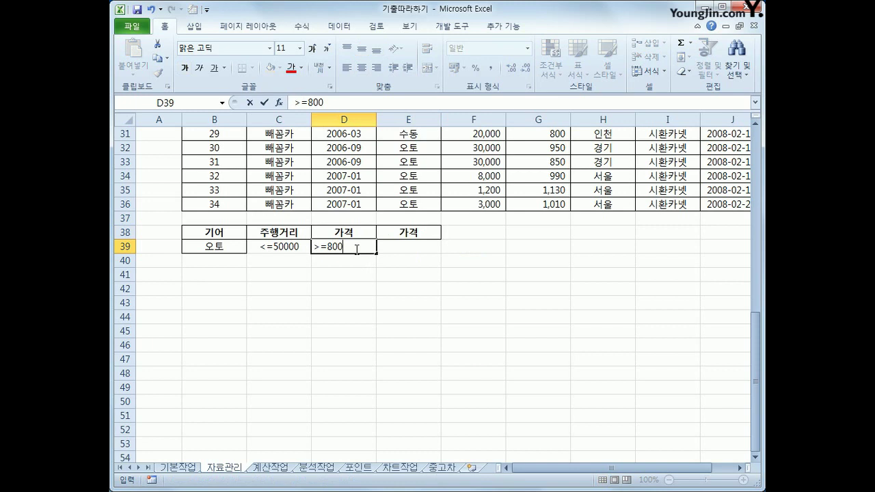
key(Tab)
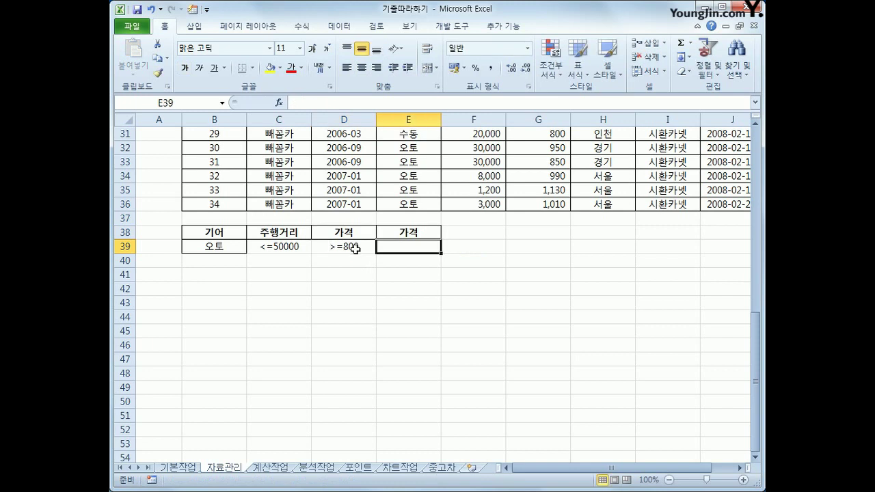
text(<=1000)
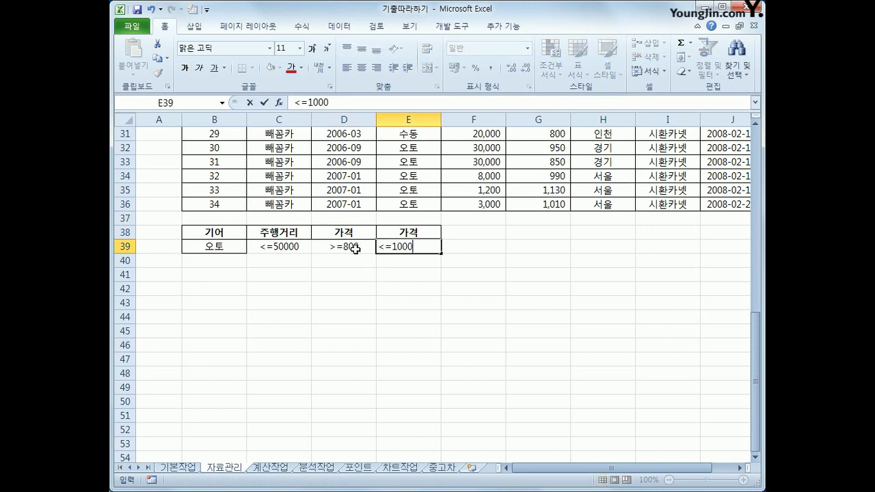
key(Return)
drag(359, 235, 416, 246)
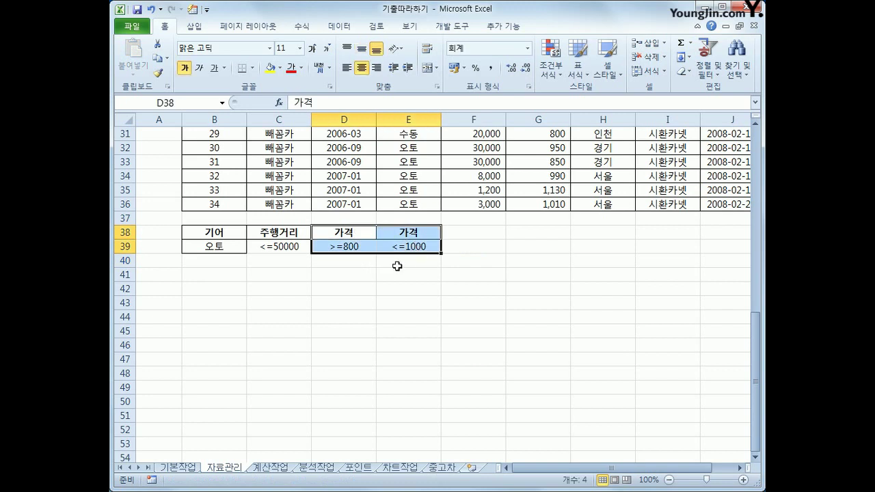
click(397, 266)
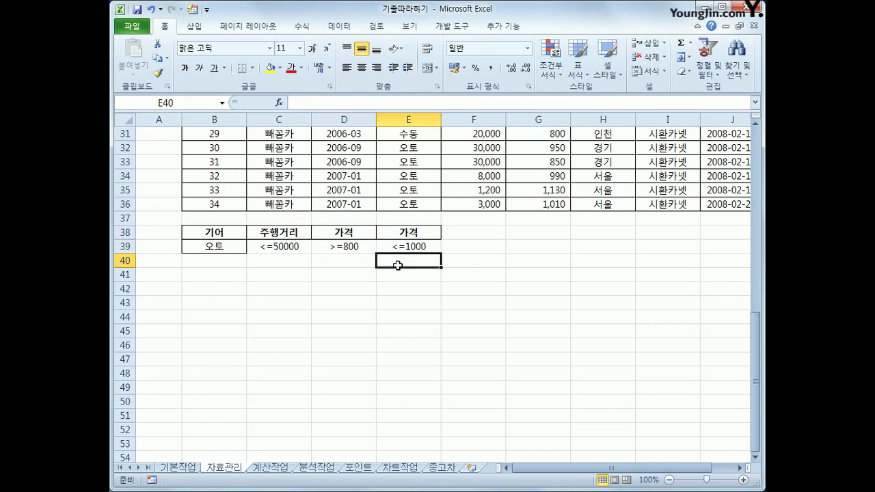
scroll(397, 266, up, 10)
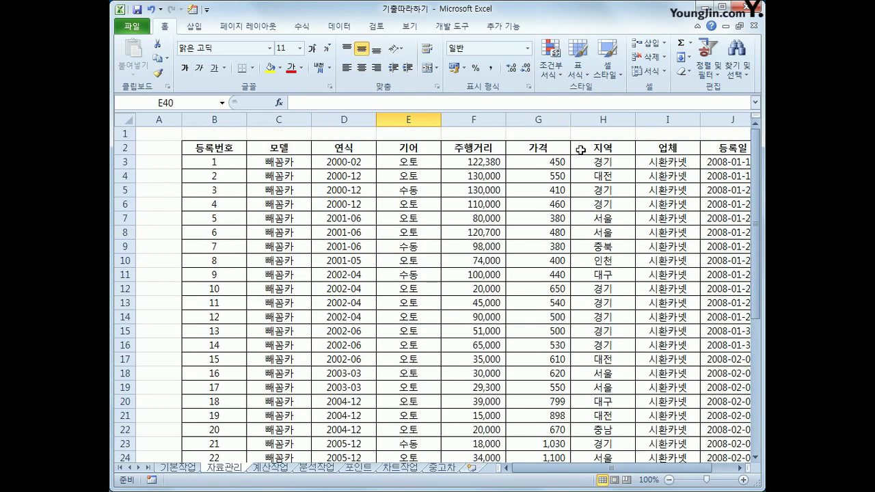
Step: Copy the 지역 heading and 인천 value from H2 and H10 into F38
click(573, 147)
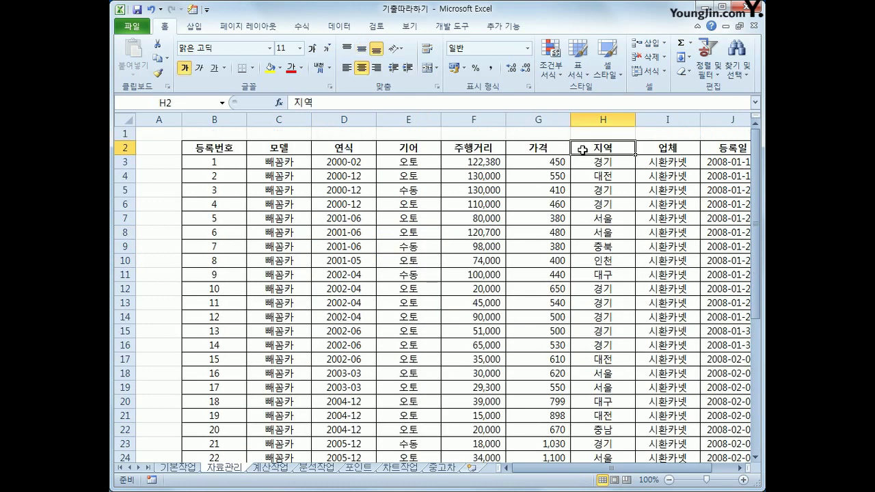
ctrl+click(604, 261)
key(ctrl+c)
scroll(462, 316, down, 4)
scroll(462, 316, down, 5)
click(457, 273)
key(ctrl+v)
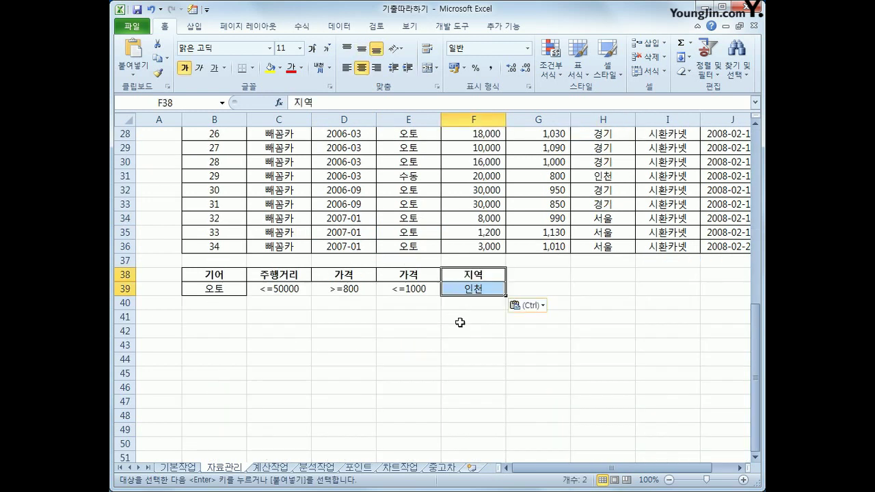
Step: Move 인천 down to F40 so it forms its own OR row in B38:F40
click(414, 333)
drag(225, 290, 463, 288)
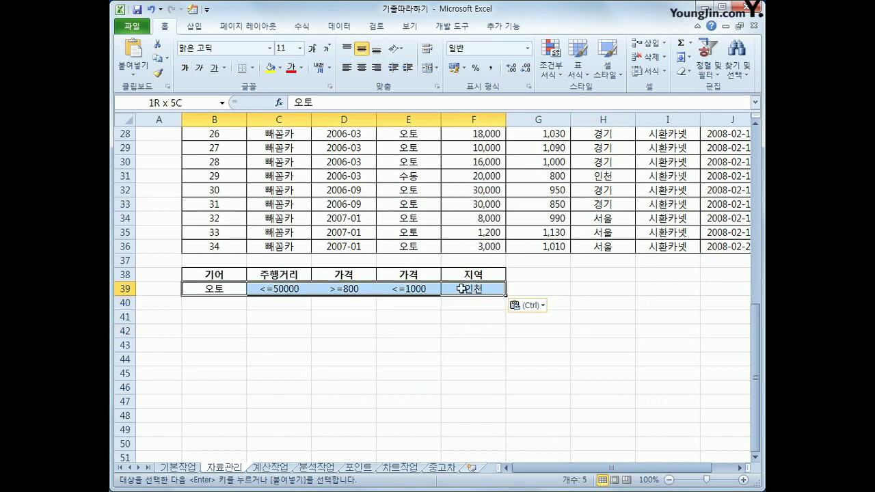
drag(463, 288, 463, 289)
drag(227, 275, 407, 287)
click(473, 289)
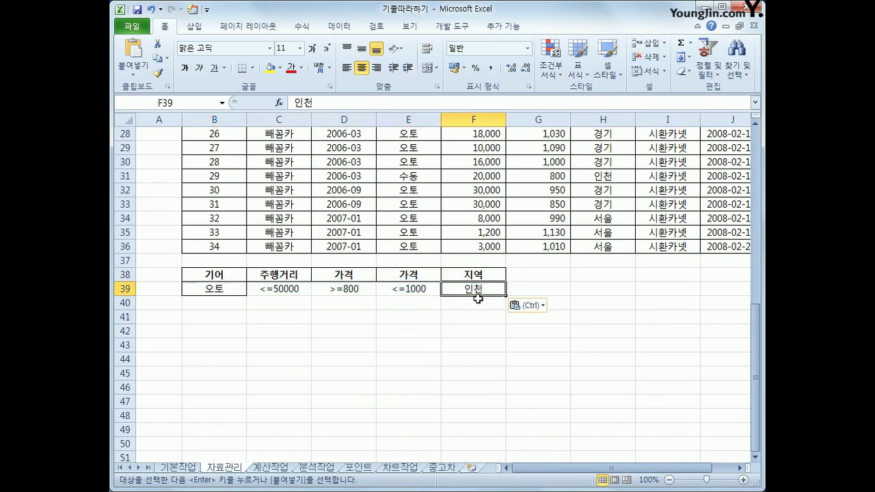
drag(476, 295, 477, 309)
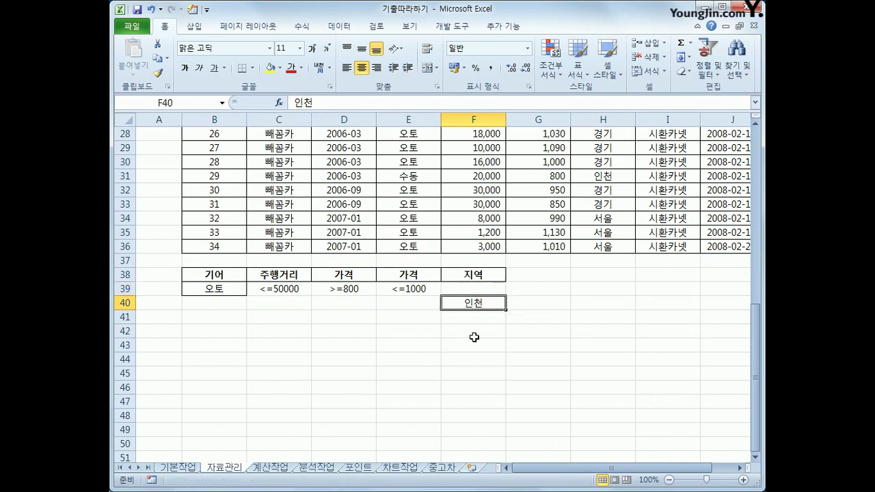
drag(233, 290, 398, 286)
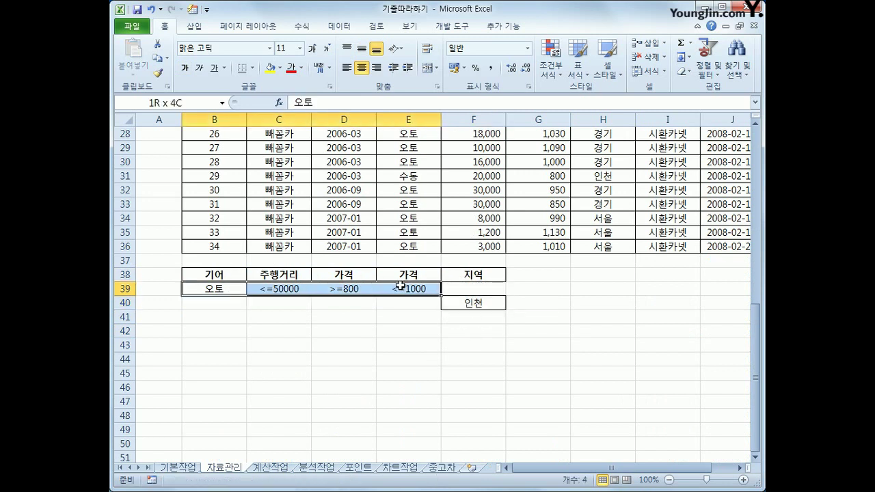
click(453, 302)
drag(238, 295, 450, 301)
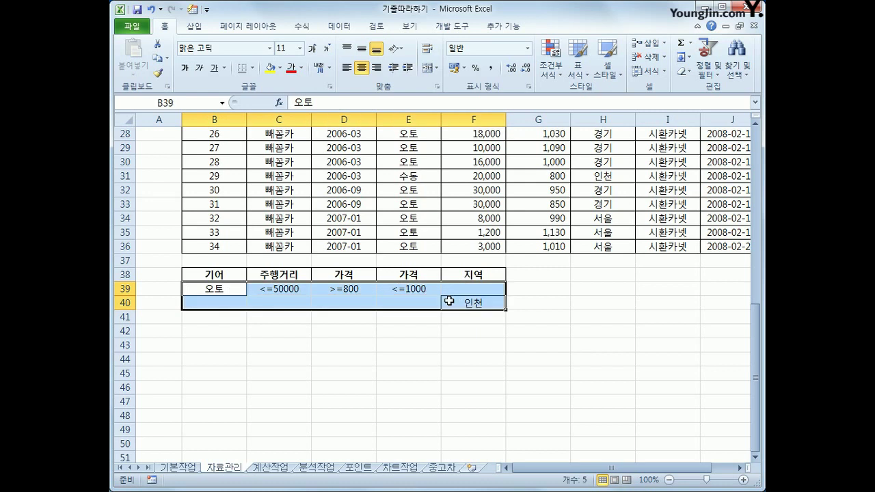
click(525, 355)
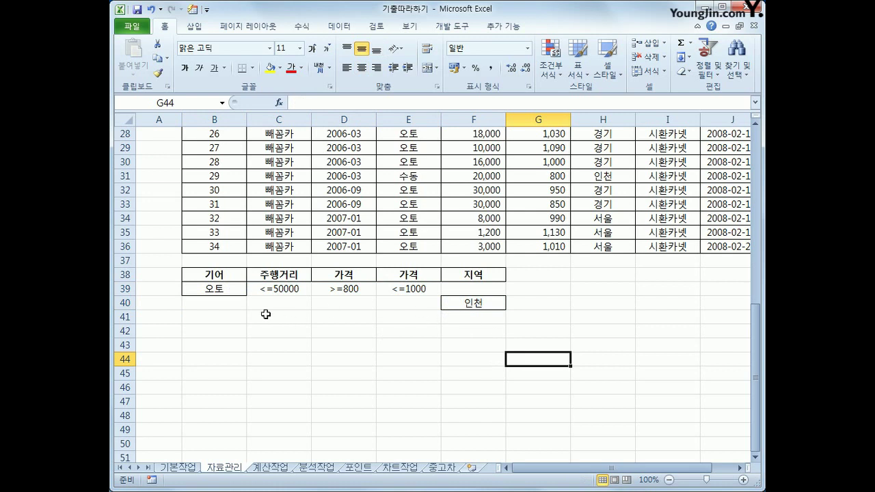
drag(223, 276, 458, 305)
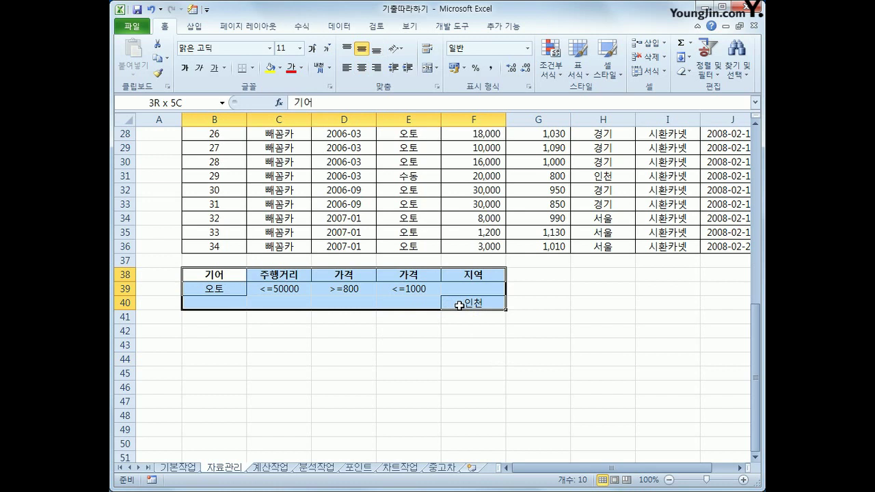
Step: Copy headers 등록번호, 연식, 기어, 주행거리, 가격, 지역 from row 2 into B45:G45
drag(459, 305, 461, 305)
scroll(461, 307, up, 8)
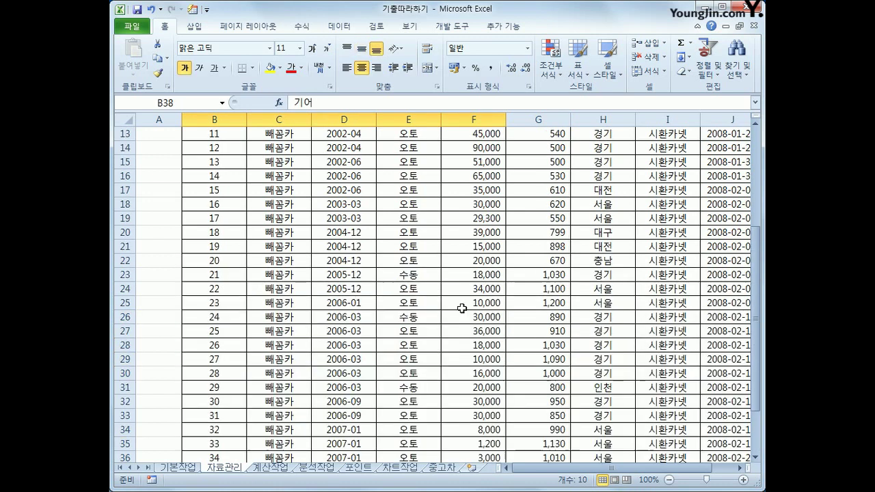
scroll(360, 238, up, 1)
click(219, 148)
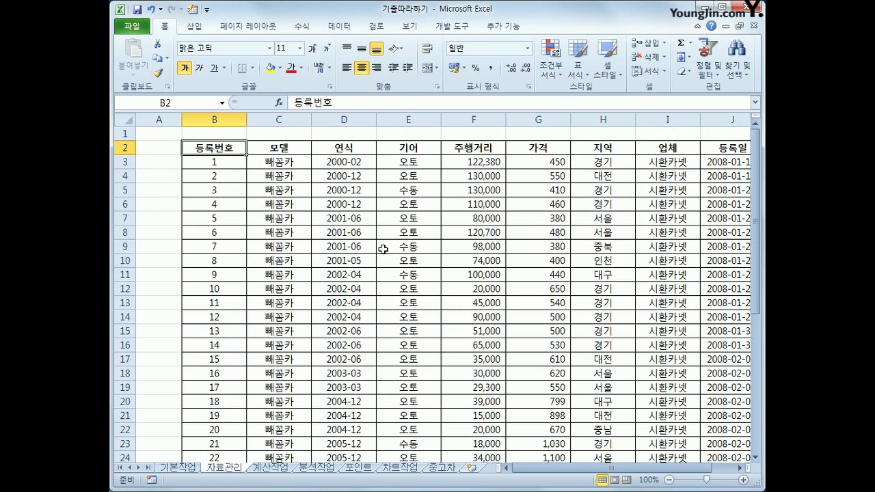
ctrl+click(345, 149)
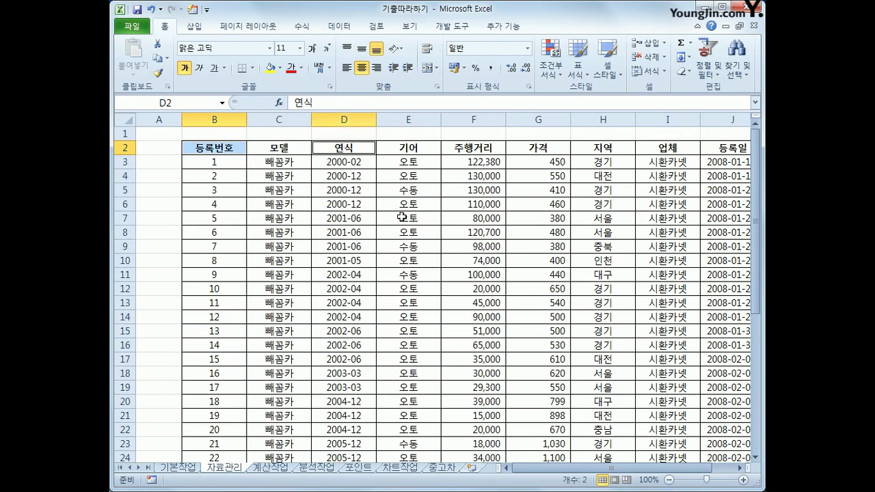
ctrl+click(403, 148)
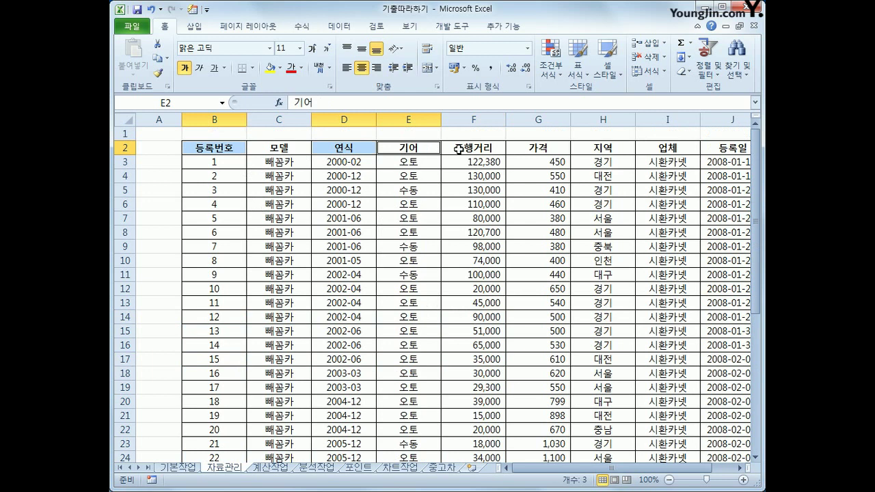
ctrl+click(458, 148)
ctrl+click(524, 149)
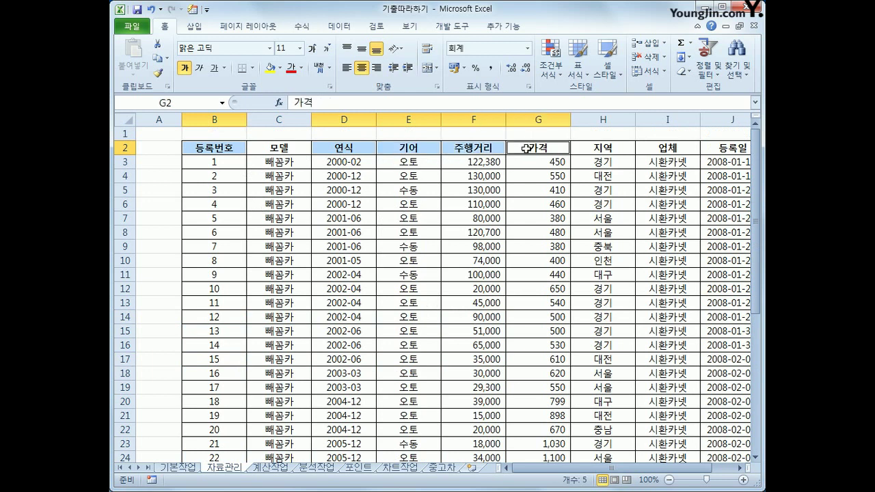
ctrl+click(582, 146)
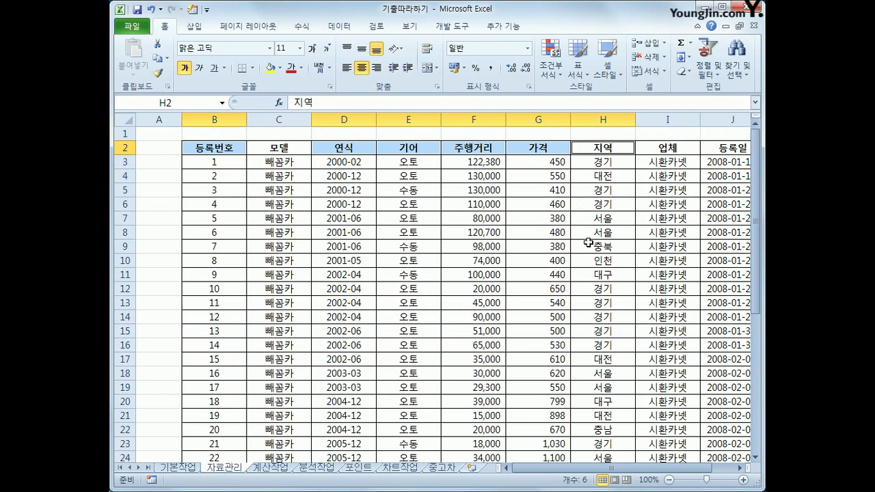
key(ctrl+c)
scroll(302, 290, down, 8)
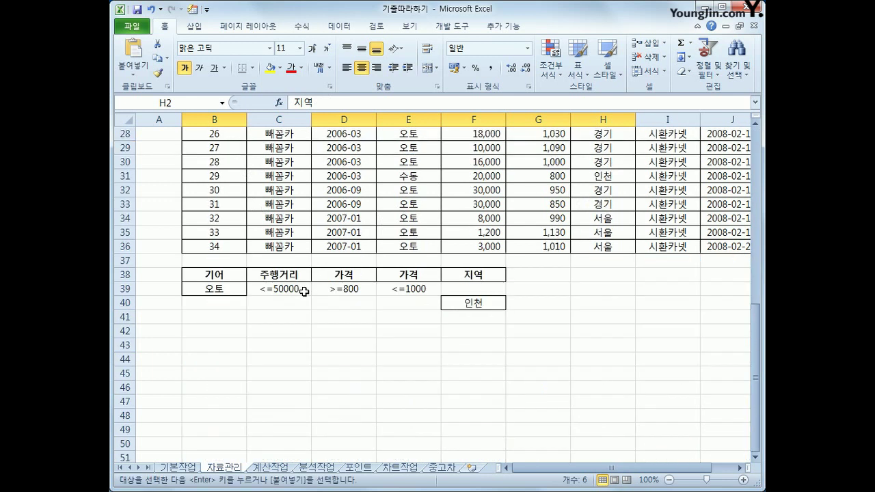
click(213, 373)
key(ctrl+v)
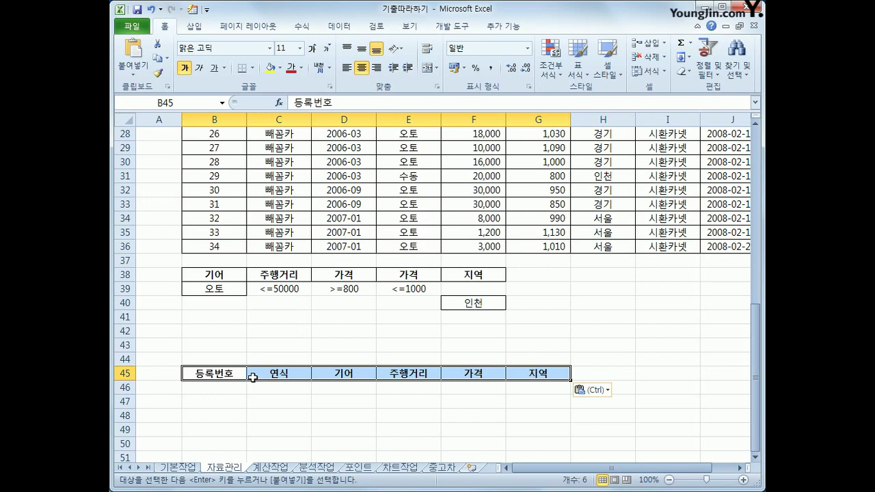
click(272, 164)
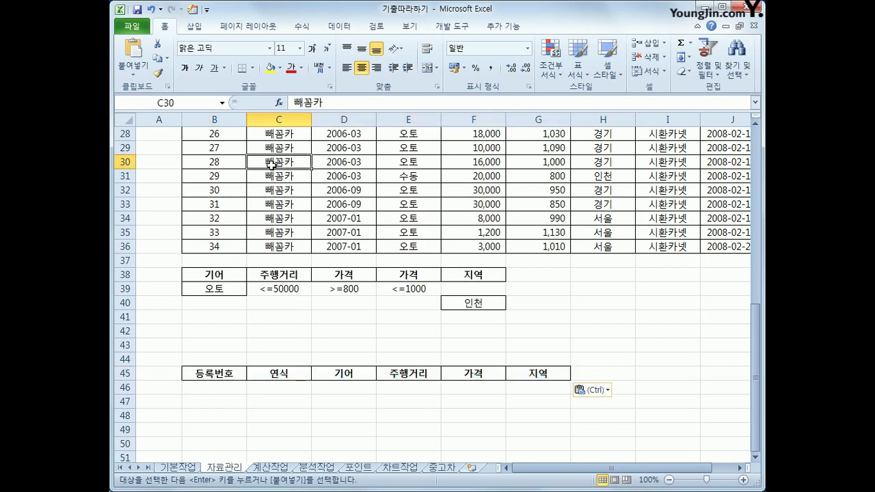
Step: Start an Advanced Filter with criteria range B38:F40
click(339, 26)
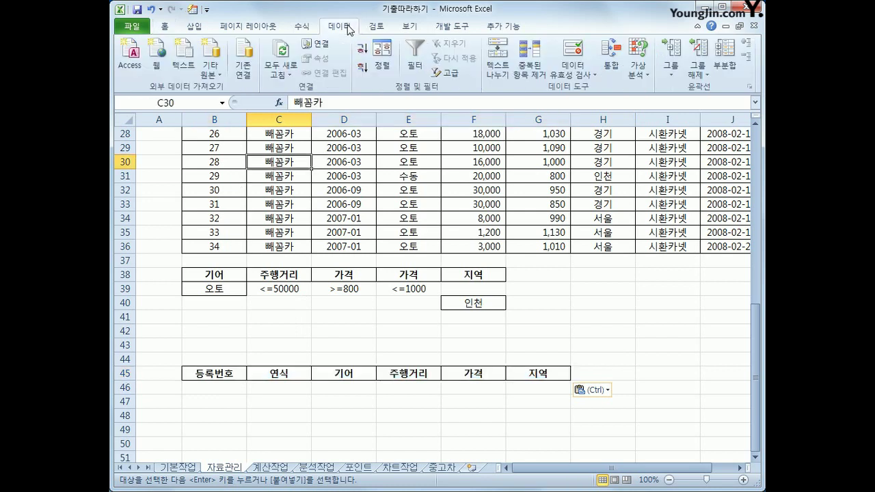
click(447, 71)
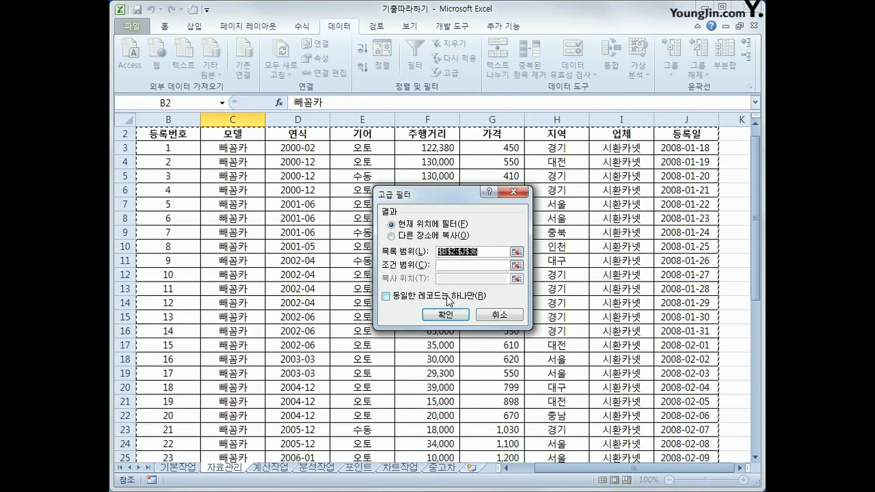
click(449, 265)
scroll(383, 298, down, 8)
drag(175, 303, 413, 331)
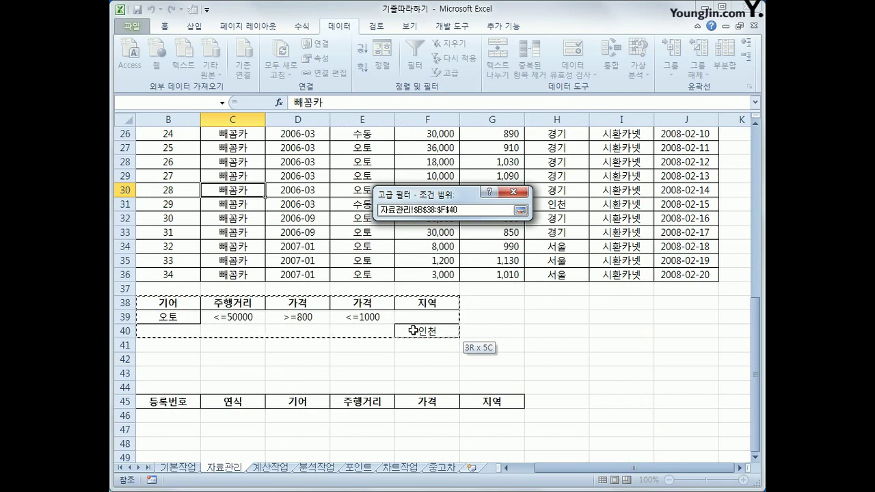
drag(413, 330, 415, 335)
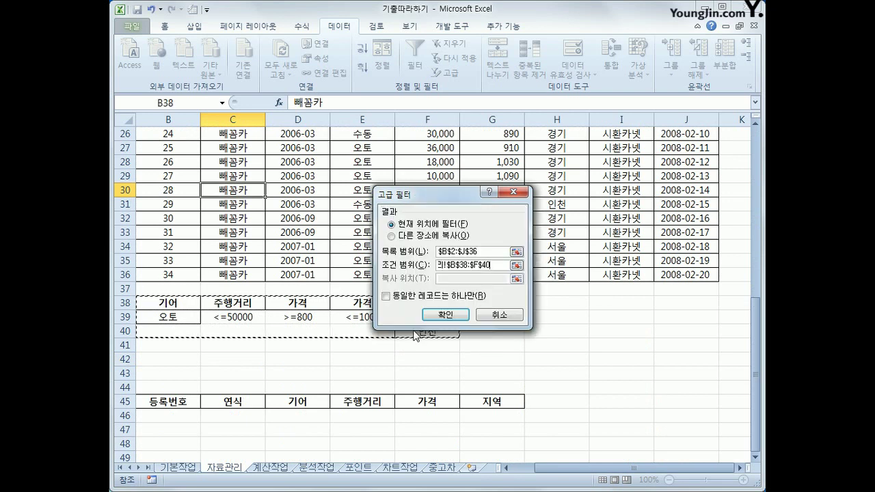
Step: Copy the matching records to another location at B45:G45 and run the filter
click(411, 239)
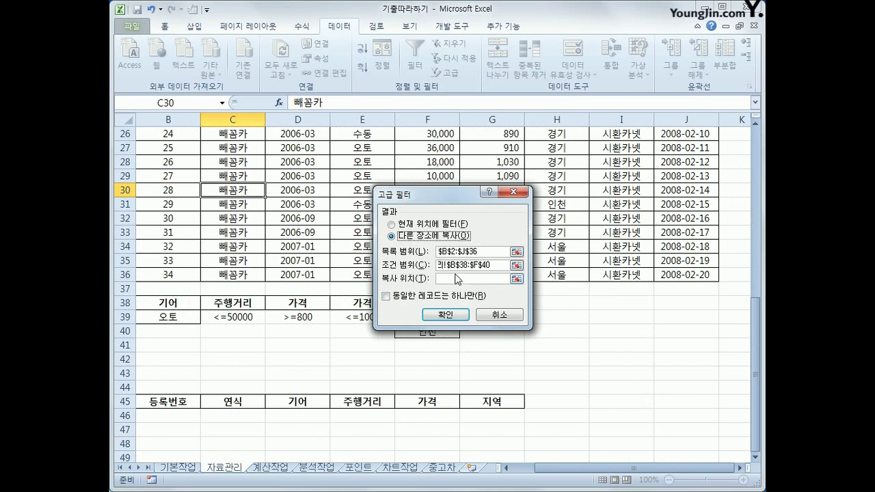
click(458, 279)
drag(184, 406, 477, 405)
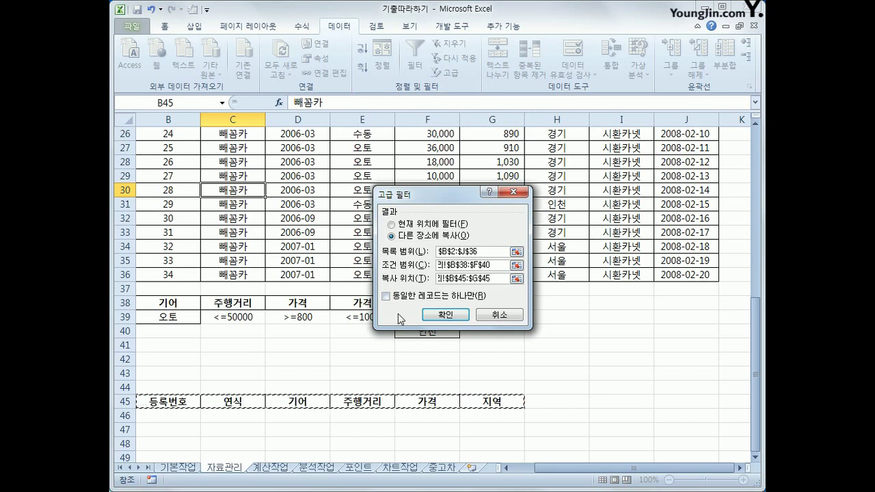
drag(489, 265, 438, 263)
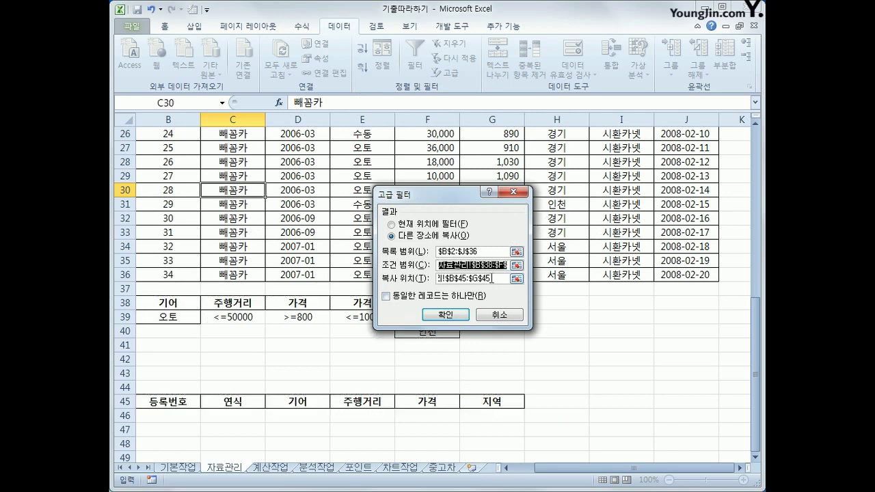
click(425, 237)
drag(490, 279, 225, 402)
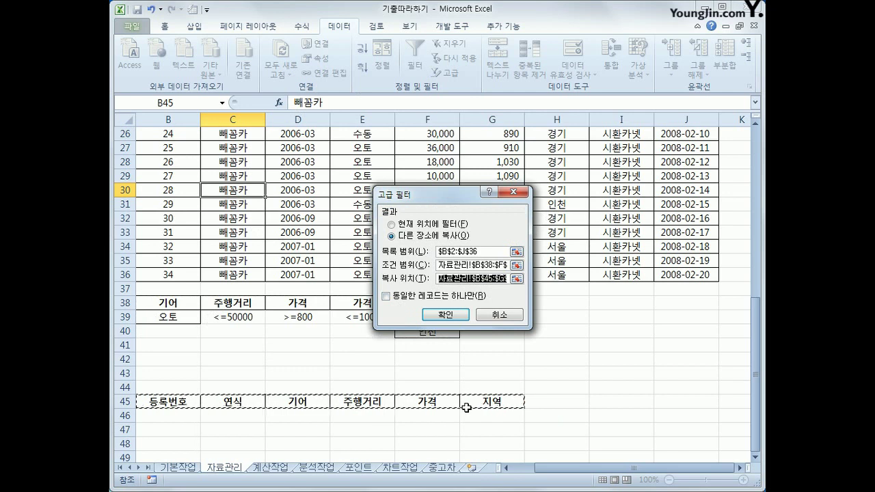
click(431, 316)
scroll(424, 316, down, 4)
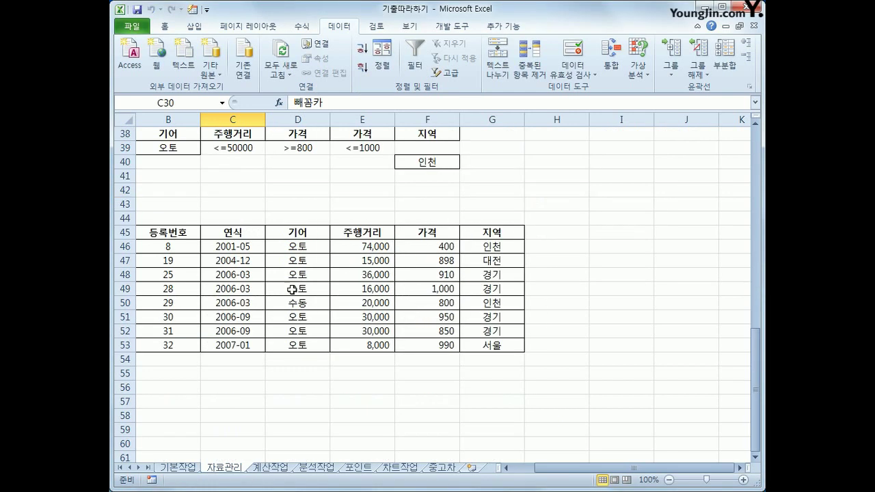
drag(183, 232, 487, 344)
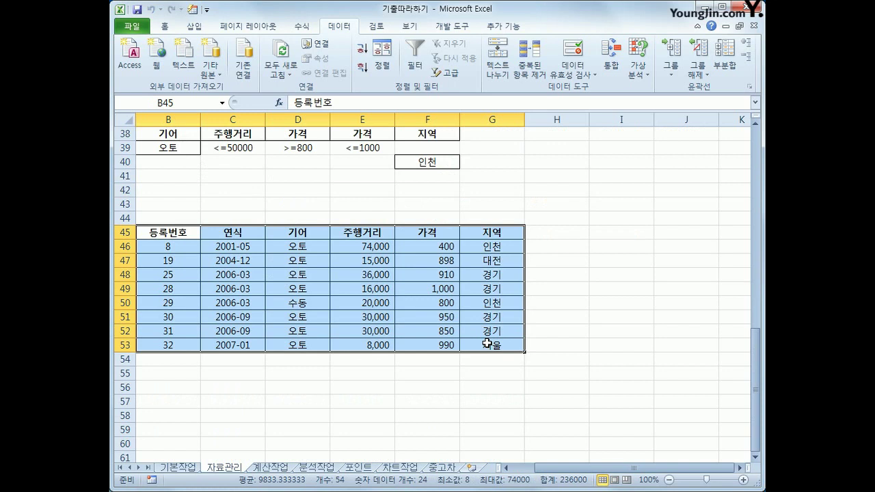
scroll(488, 343, up, 9)
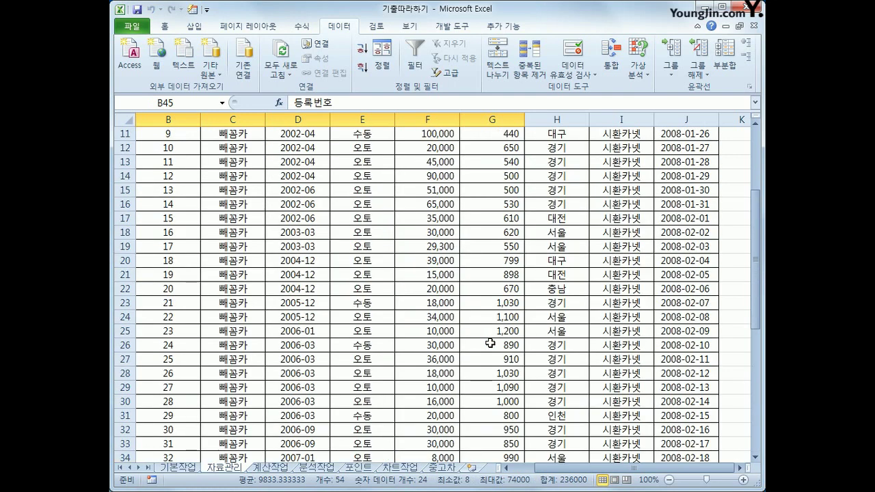
scroll(490, 343, down, 7)
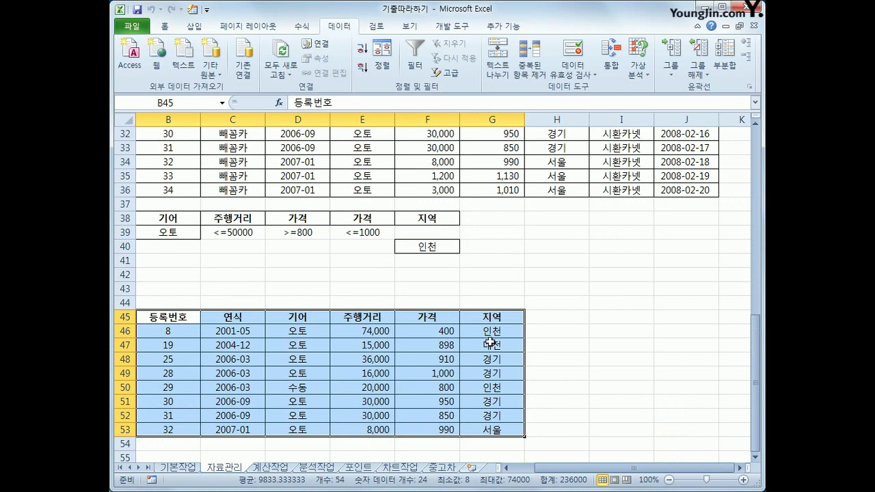
scroll(490, 343, up, 10)
scroll(489, 339, up, 1)
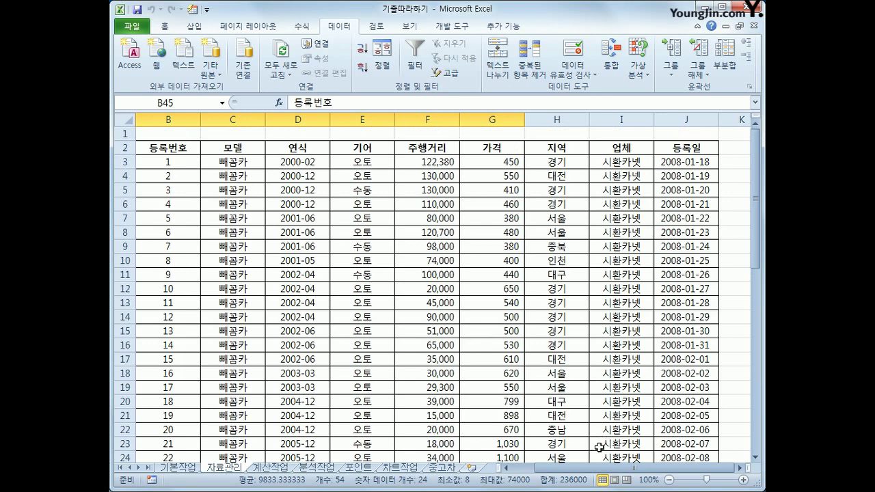
Step: Select the car records B3:J36 on the 자료관리 sheet and switch to Home
drag(594, 470, 564, 473)
drag(226, 152, 738, 155)
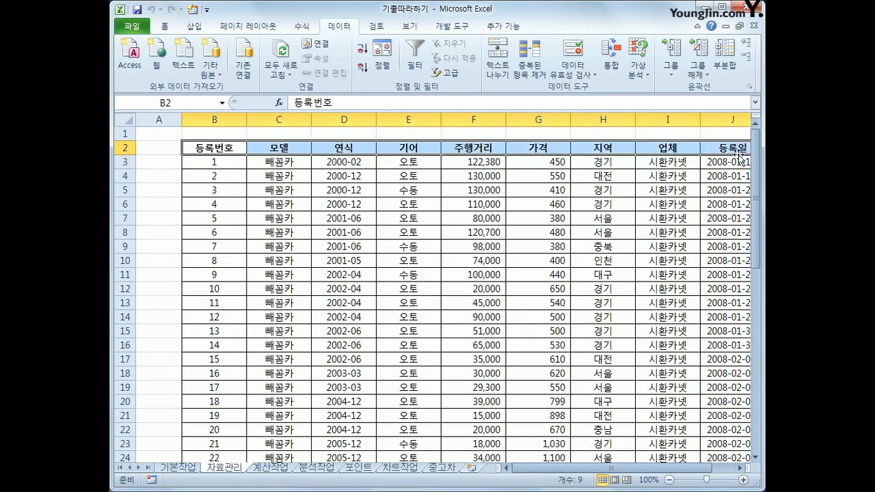
click(224, 164)
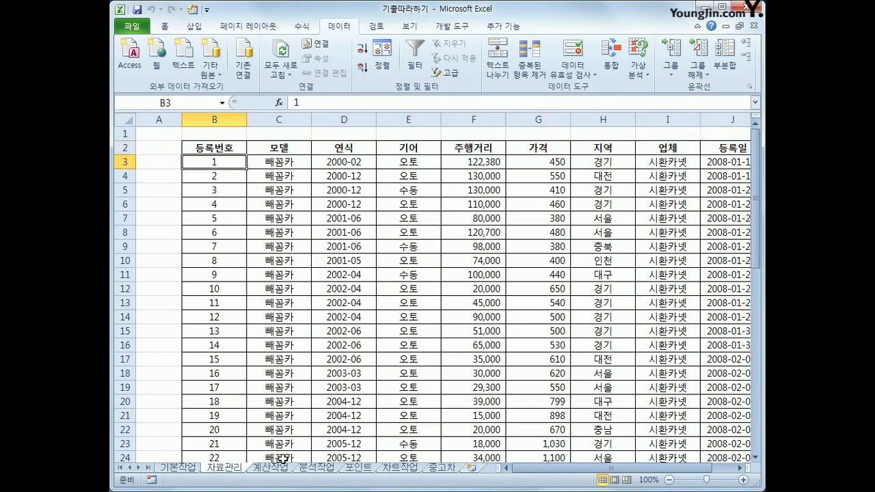
scroll(549, 431, down, 1)
scroll(548, 432, down, 6)
drag(569, 469, 632, 470)
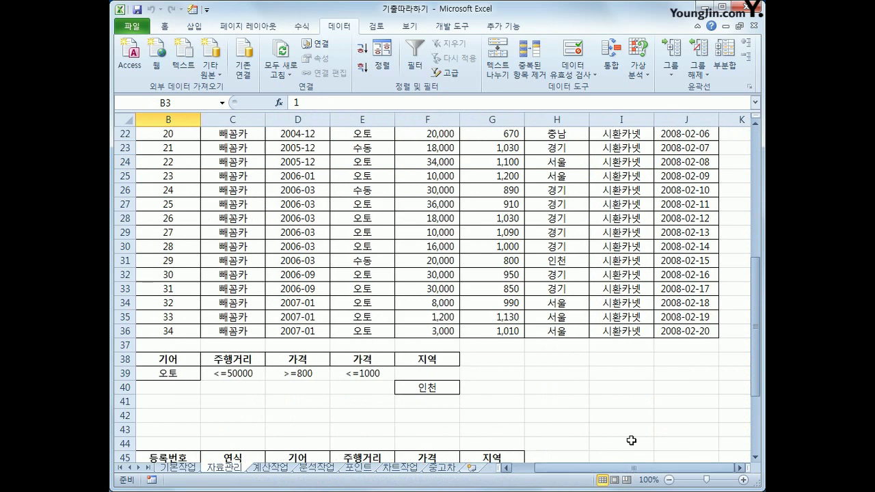
drag(675, 332, 156, 160)
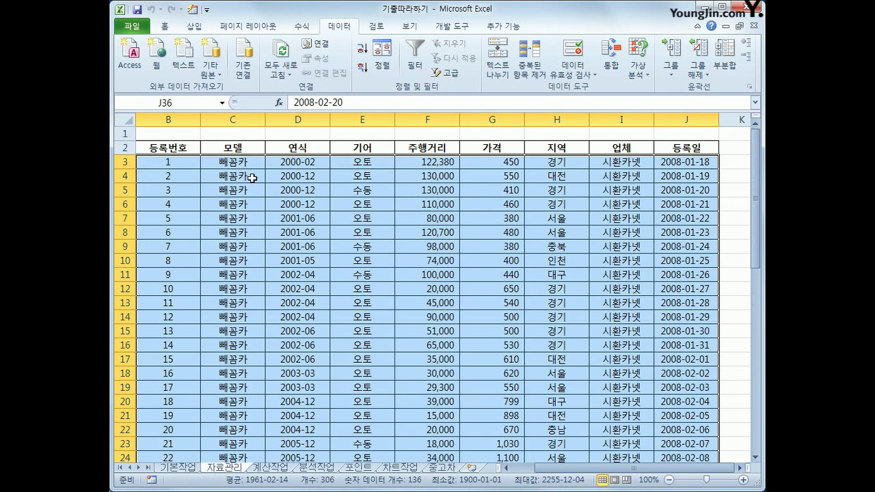
click(164, 162)
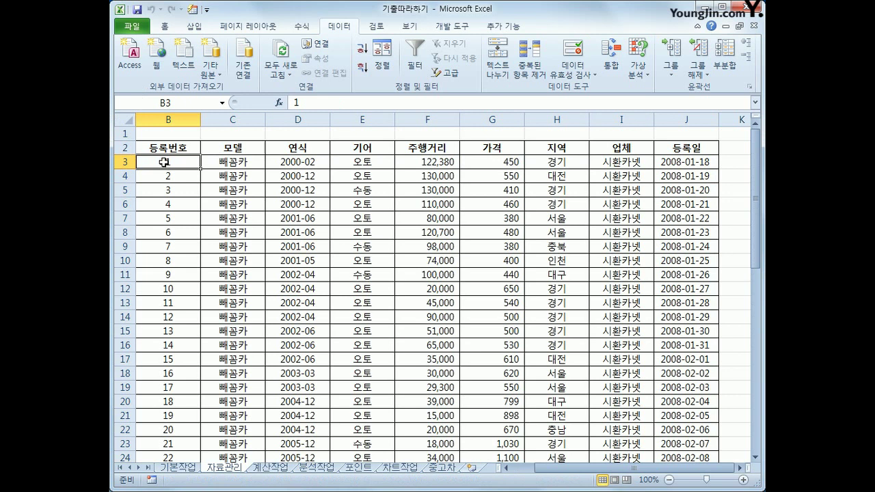
drag(164, 162, 670, 432)
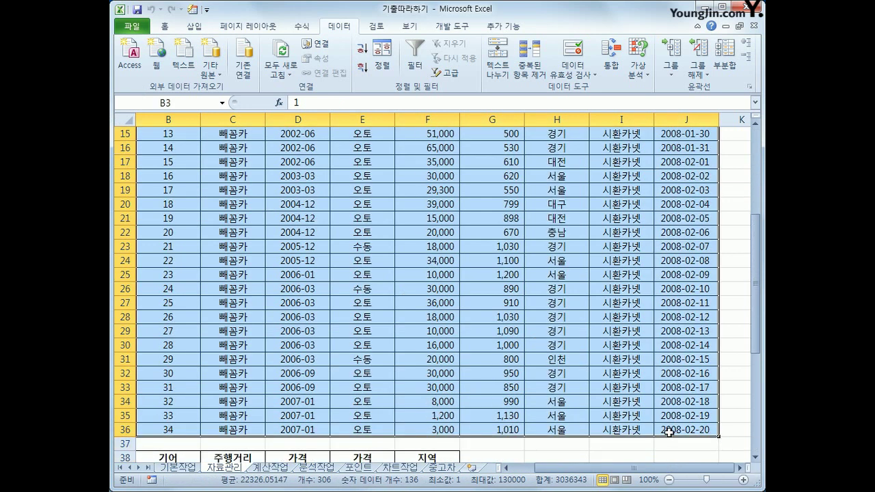
scroll(672, 432, up, 5)
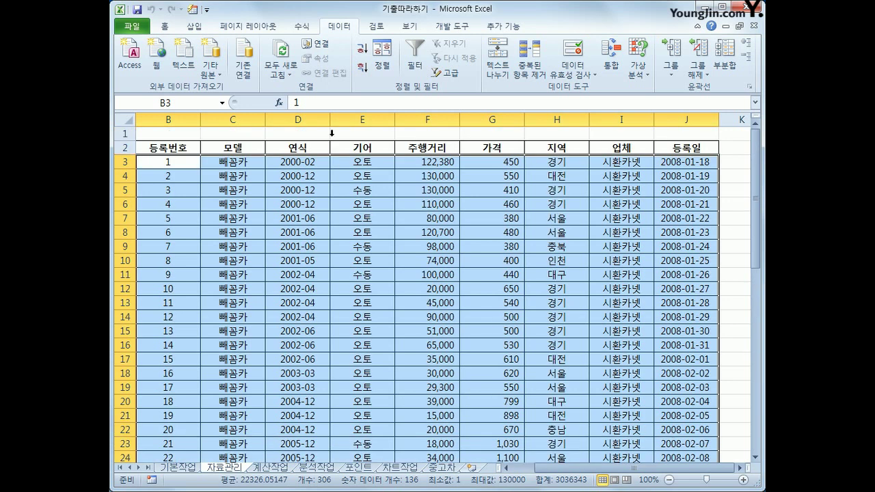
click(169, 27)
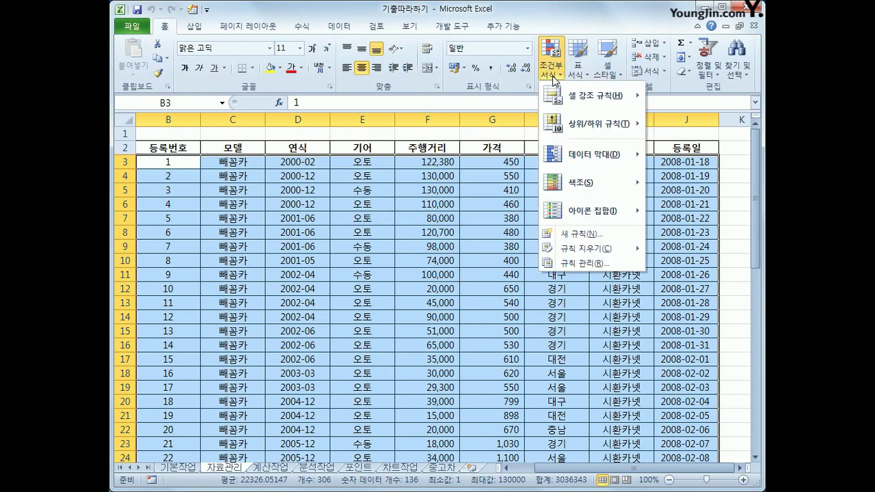
Step: Create a new conditional formatting rule of type 'Use a formula to determine which cells to format'
click(566, 234)
drag(416, 152, 405, 191)
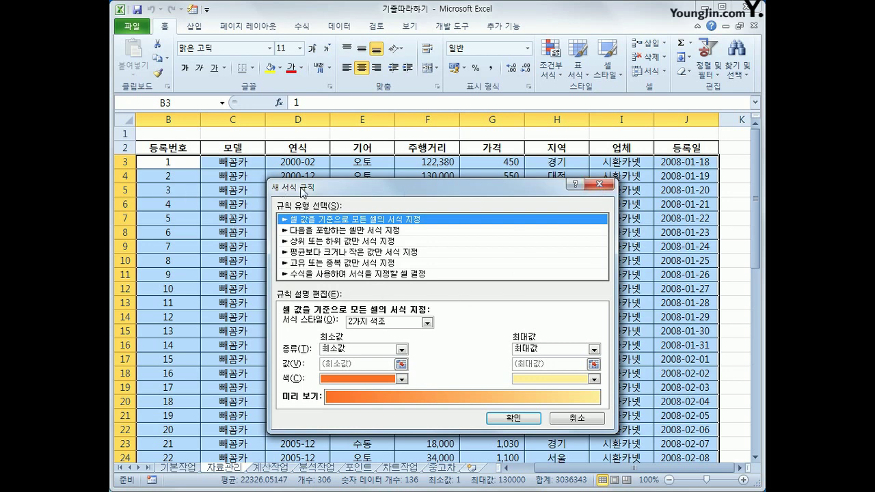
click(342, 274)
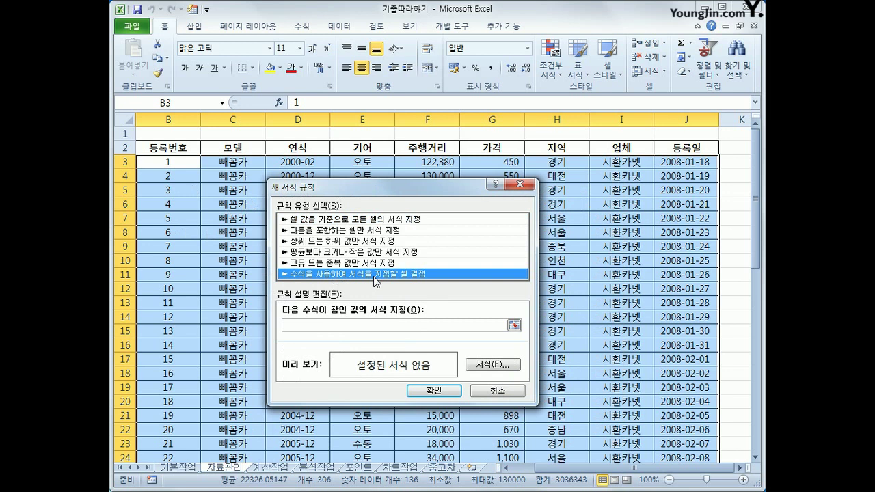
Step: Enter the rule formula =or(left($D3,4)="2003",left($D3,4)="2005") with column D locked
click(340, 324)
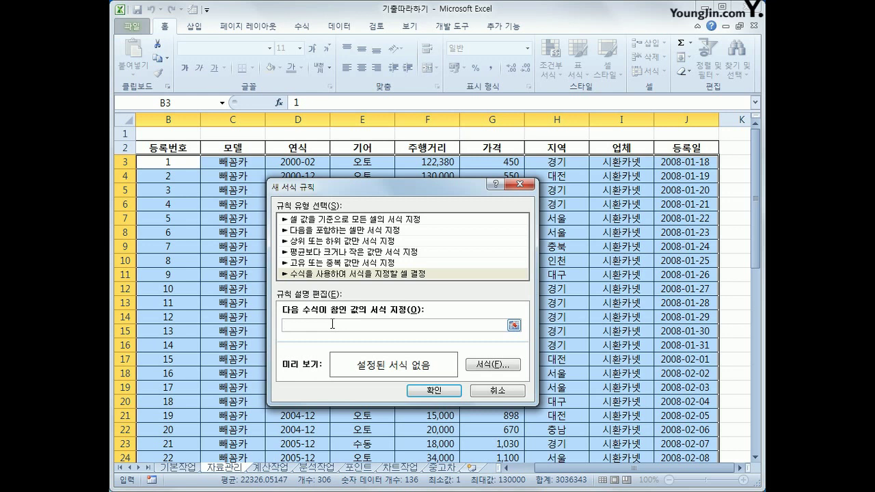
text(=)
text(or()
text(left()
click(308, 162)
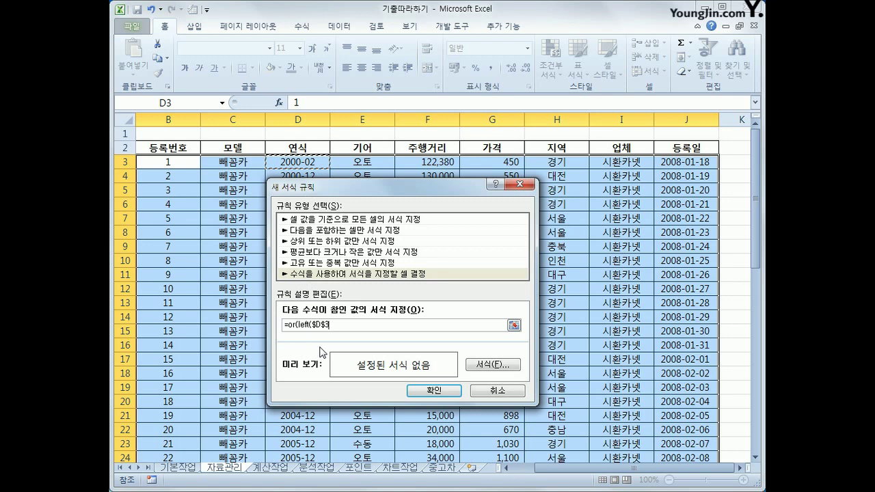
key(F4)
key(F4)
text(,4)="2003)
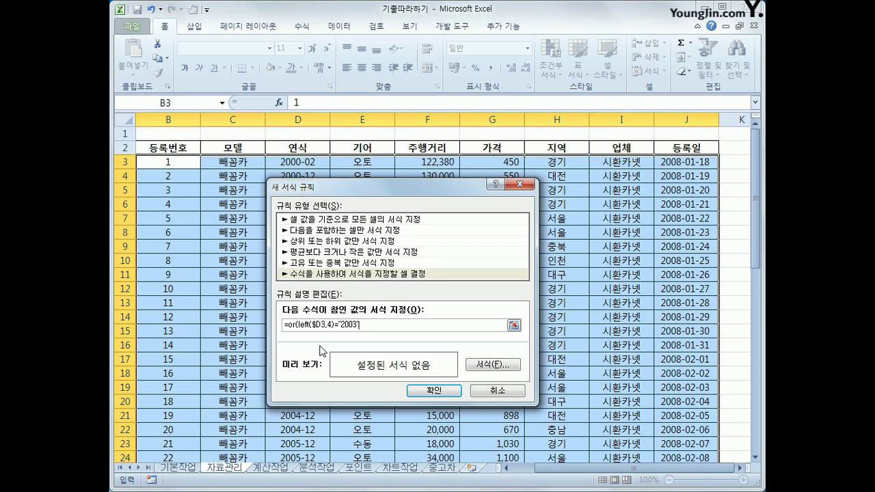
text(",left()
click(321, 164)
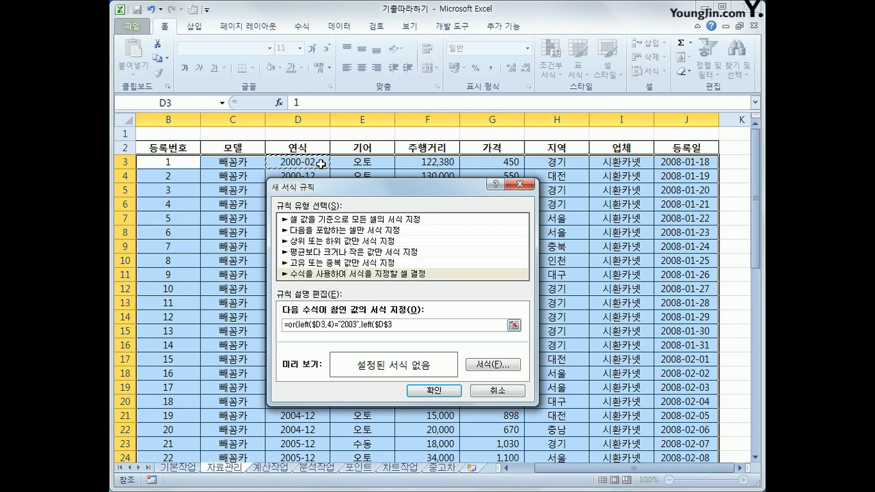
key(F4)
key(F4)
text(,4)="2005"))
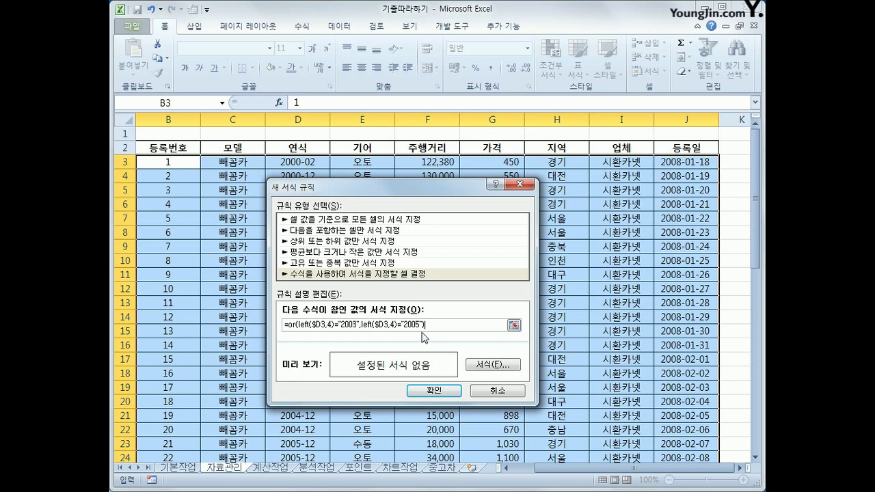
Step: Give the rule a bold red font format and confirm the new rule
click(482, 367)
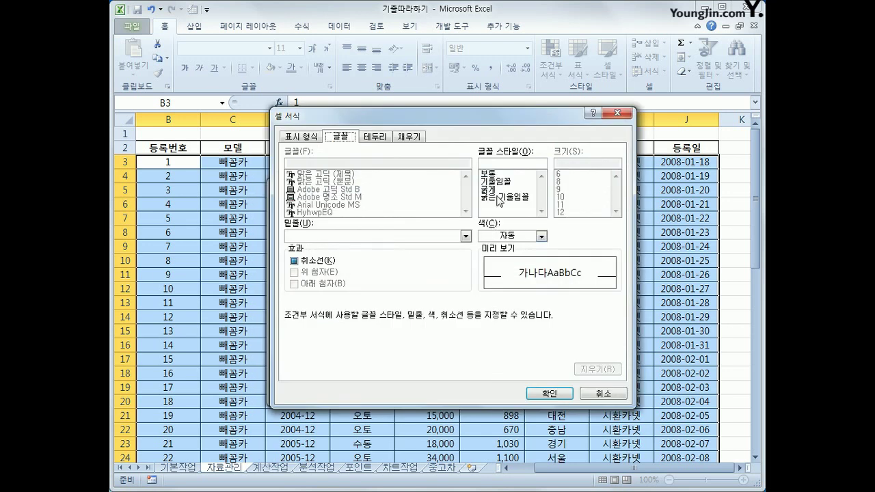
click(497, 190)
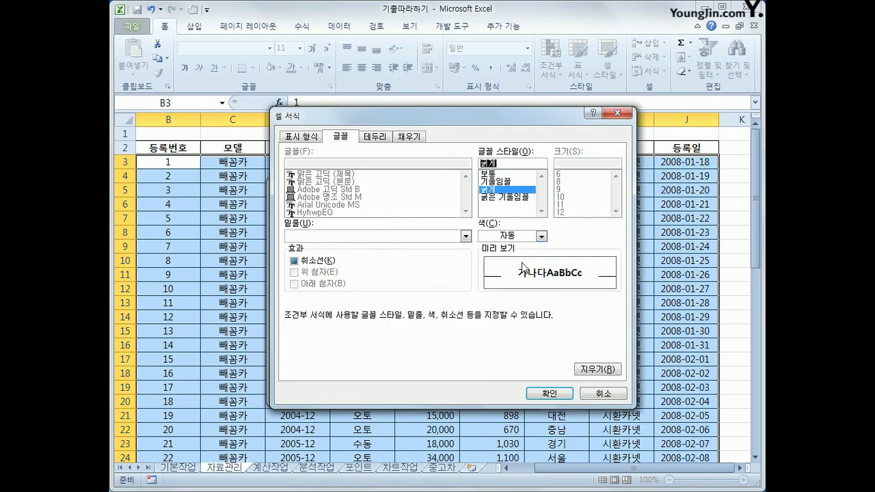
click(541, 236)
click(495, 346)
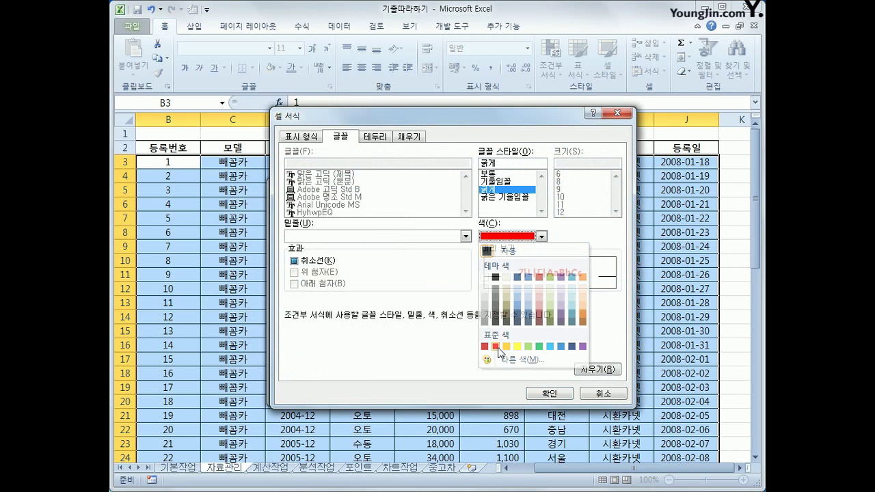
click(547, 395)
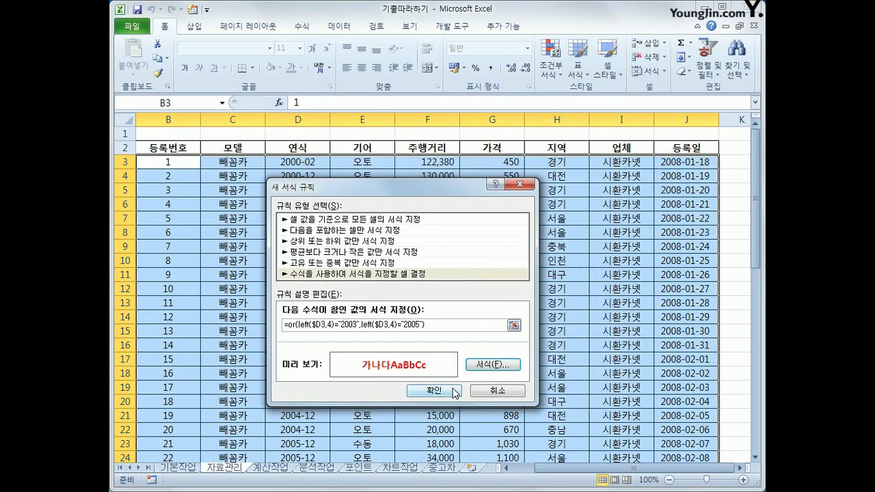
click(454, 391)
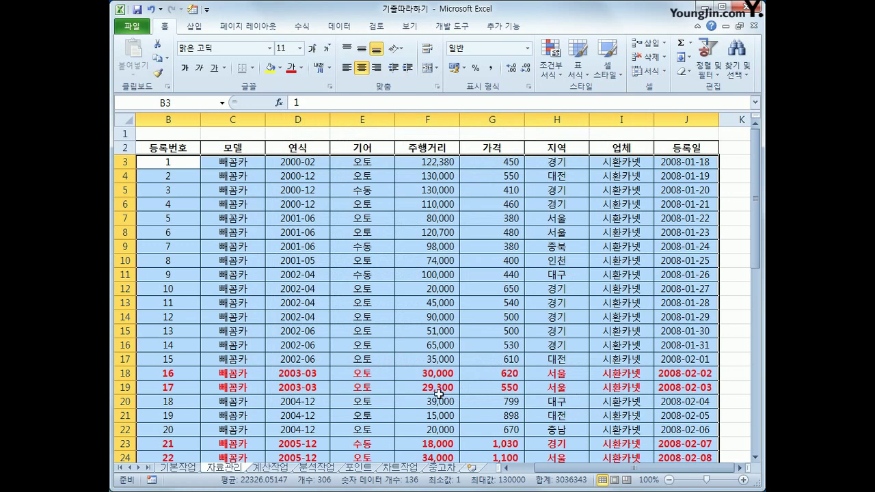
Step: Check the highlighted 2003/2005 records, then go to the 계산작업 sheet
scroll(310, 441, down, 1)
scroll(310, 441, down, 5)
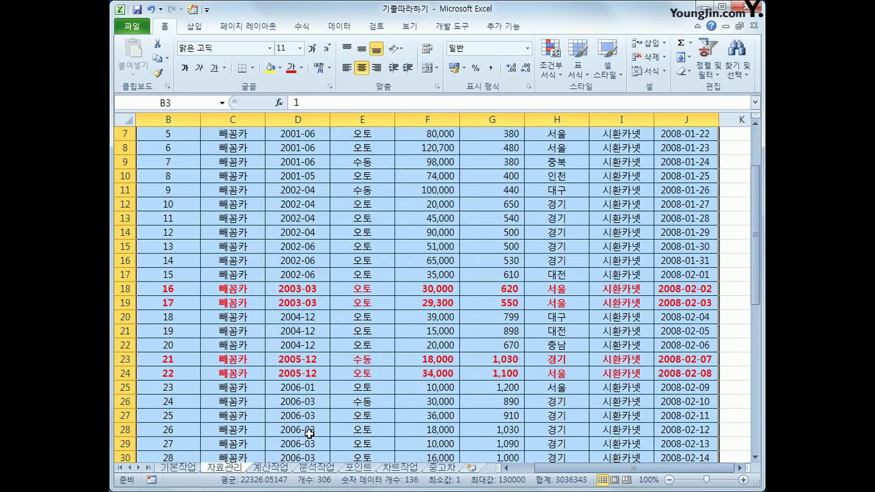
scroll(307, 430, up, 4)
scroll(346, 385, up, 2)
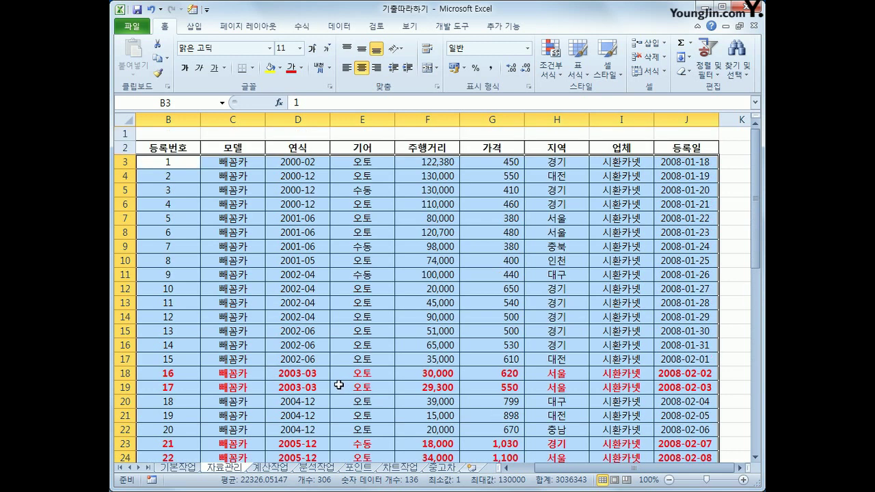
click(178, 150)
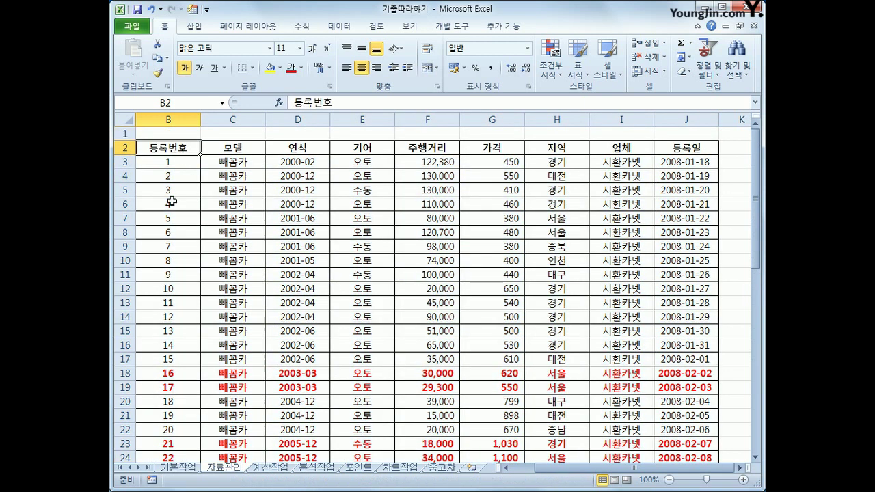
click(181, 470)
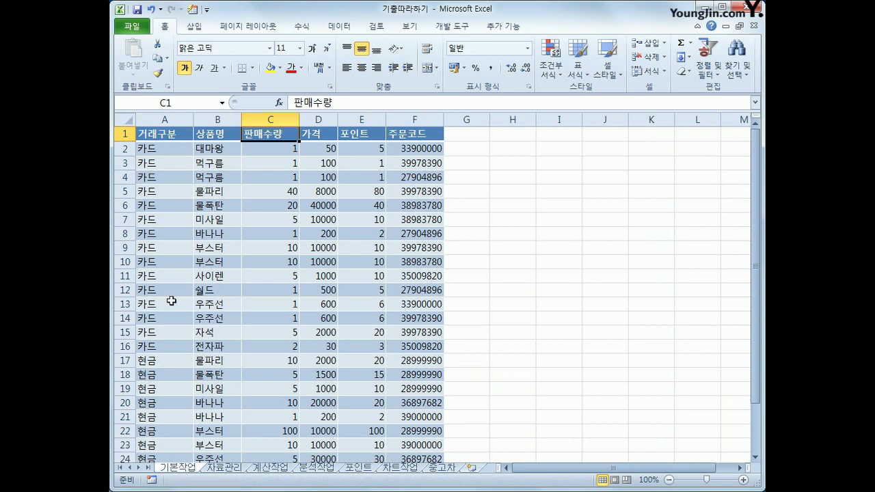
click(229, 468)
scroll(308, 409, down, 10)
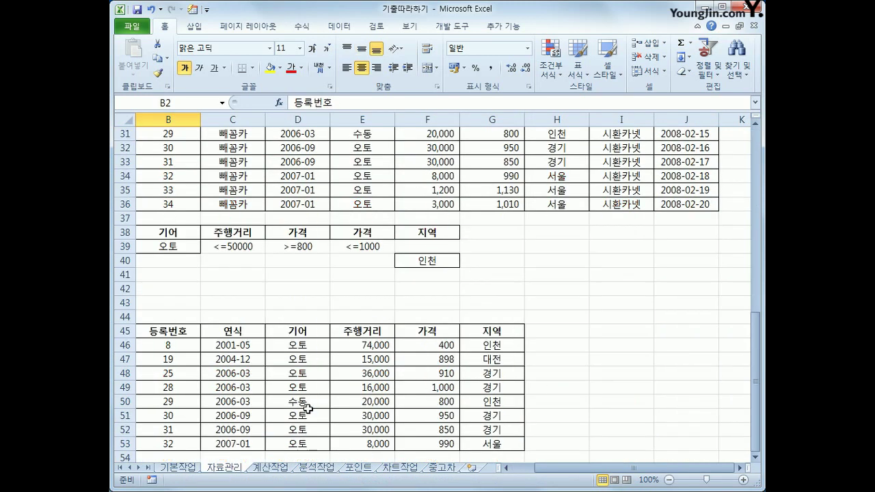
scroll(307, 404, down, 3)
scroll(307, 404, up, 13)
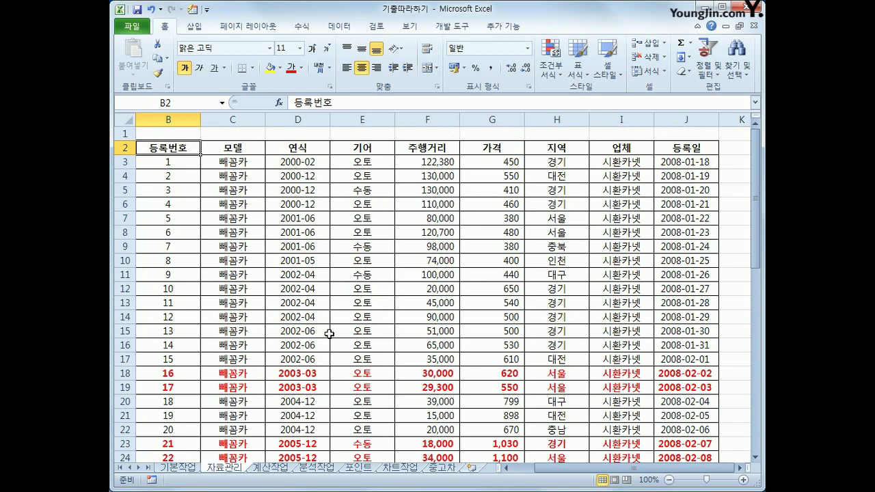
click(273, 468)
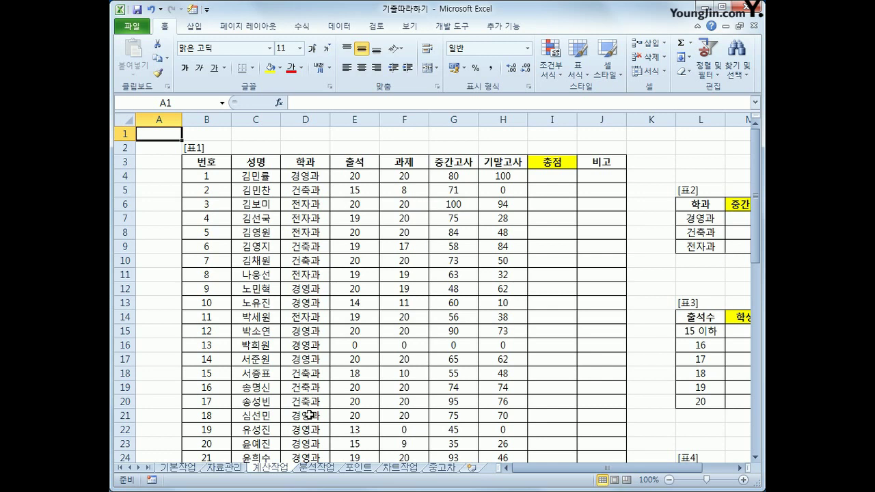
Step: In 표2, select M7 (경영과 중간고사) and begin the formula =av
click(567, 179)
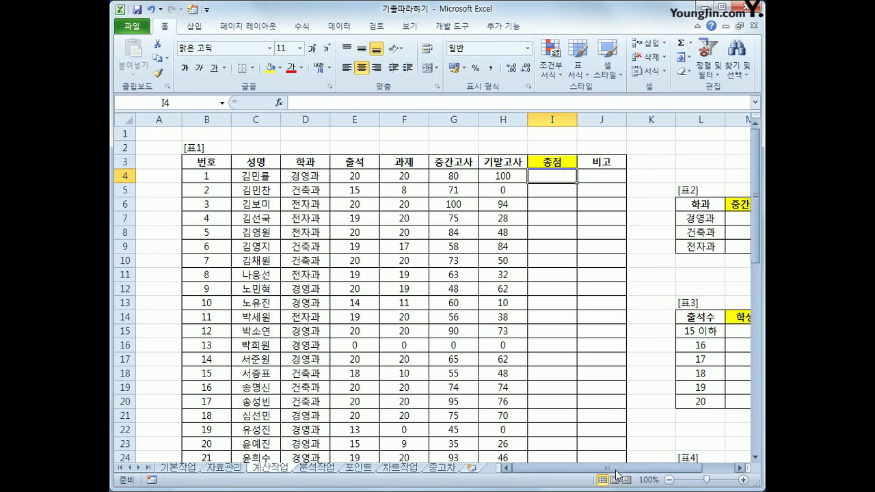
drag(614, 469, 655, 472)
click(654, 225)
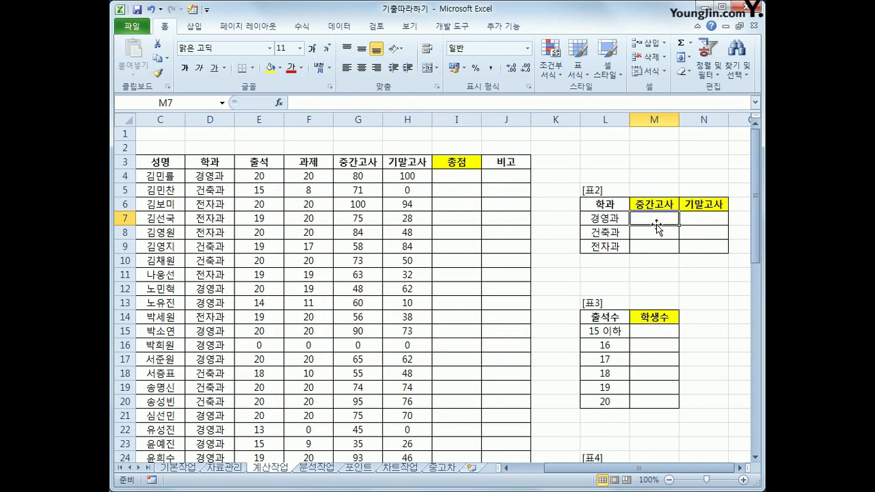
drag(656, 224, 694, 245)
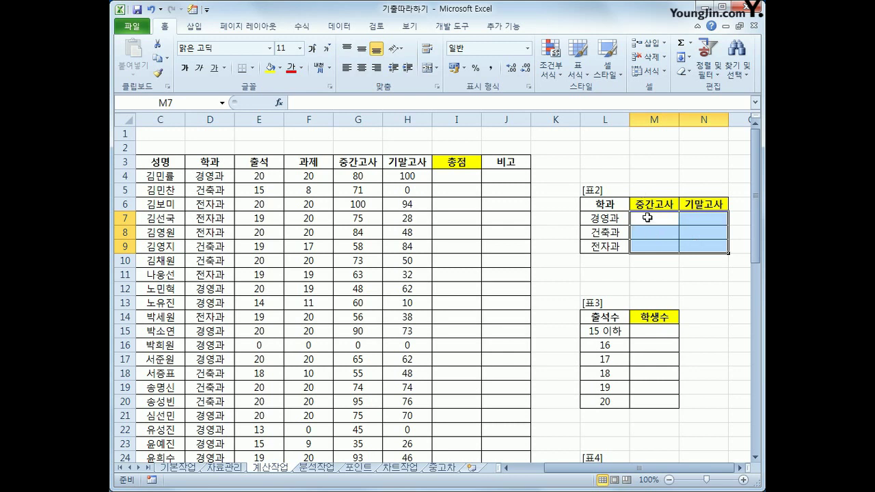
click(650, 220)
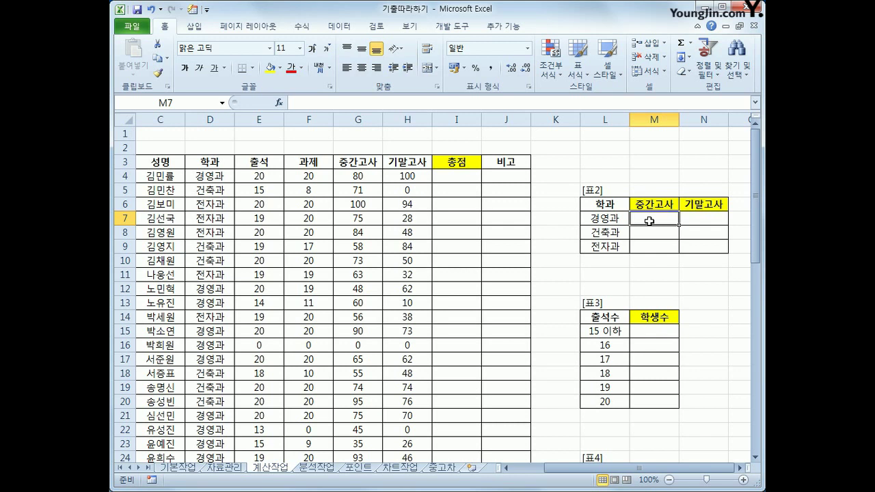
text(=av)
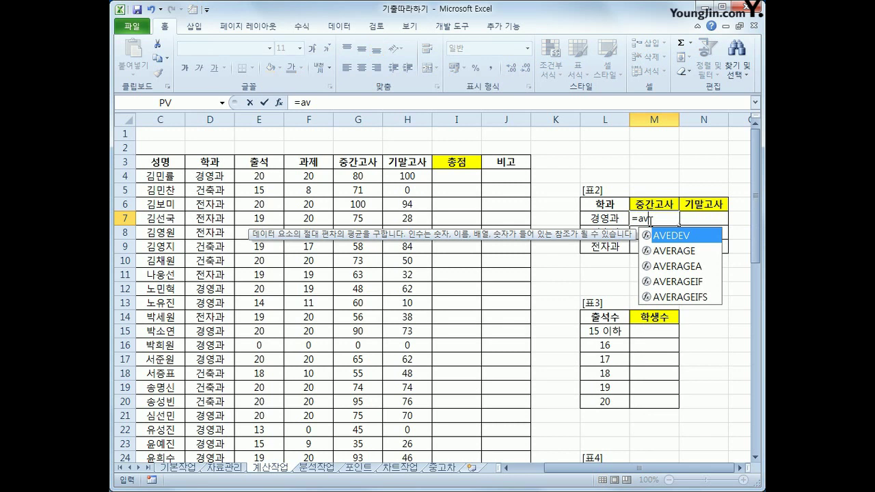
Step: Start an AVERAGEIF formula in M7 using the absolute department range $D$4:$D$43
key(Down)
key(Down)
key(Down)
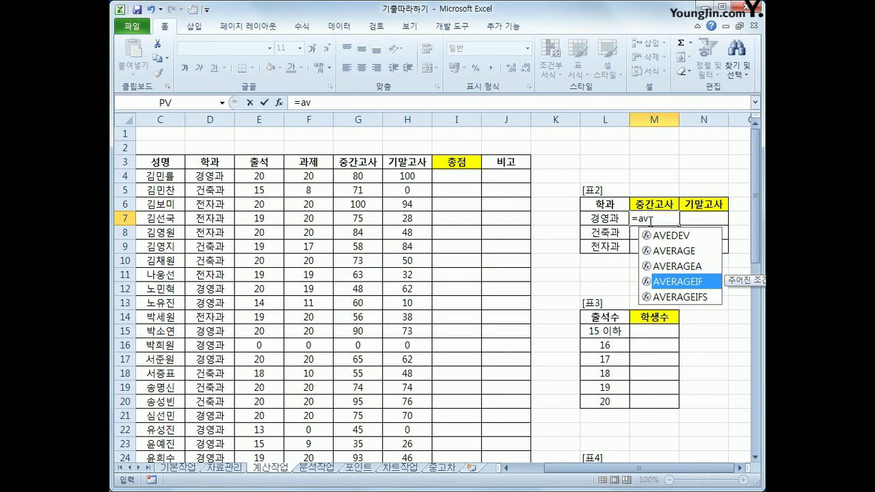
key(Tab)
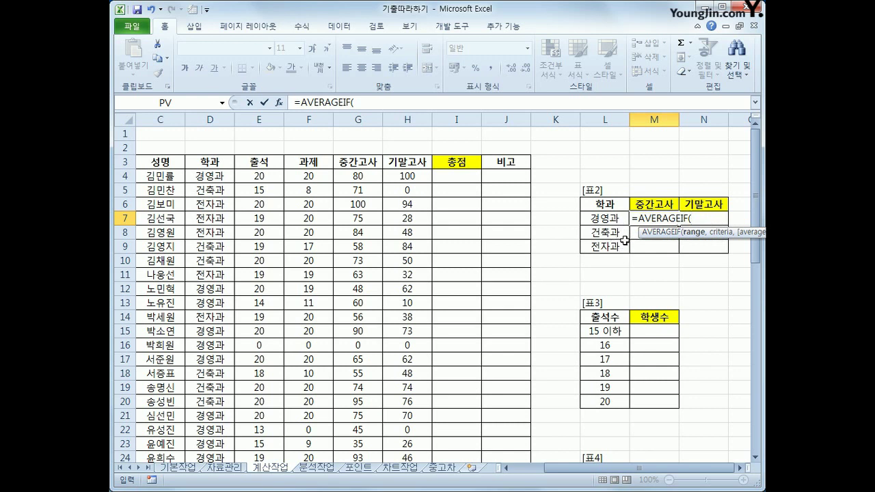
drag(217, 176, 231, 411)
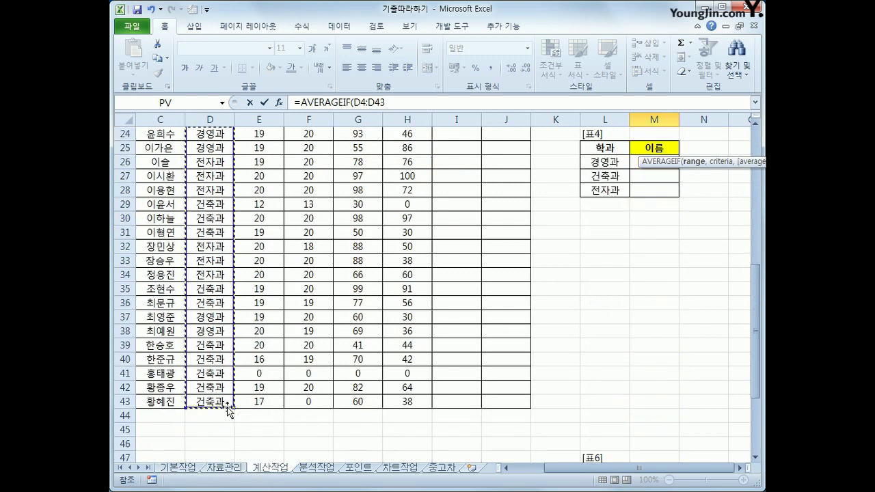
scroll(342, 390, up, 8)
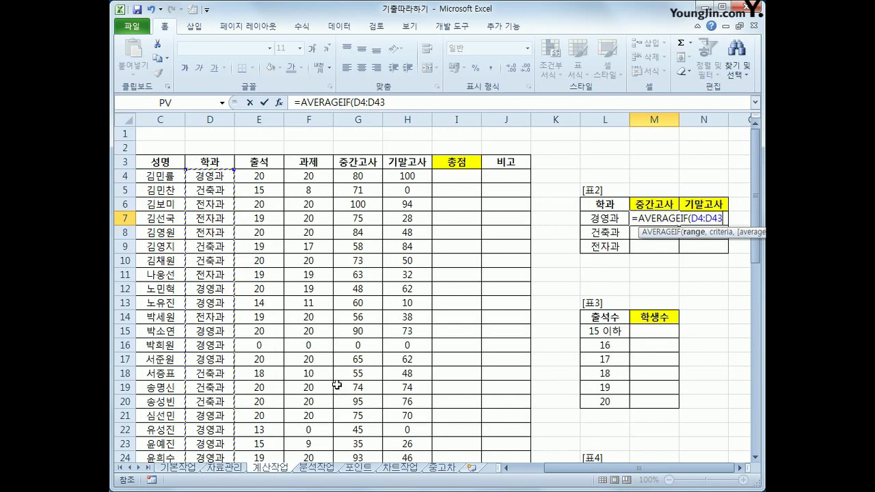
key(F4)
text(,)
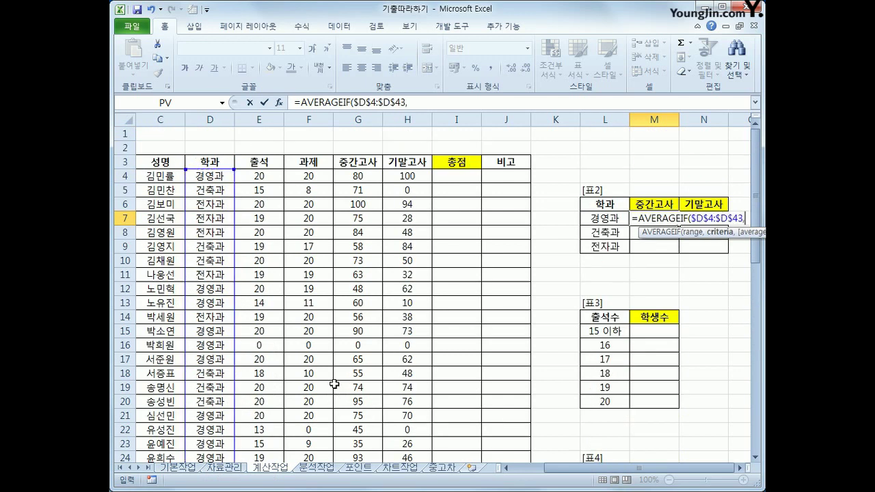
Step: Add the 경영과 label as criteria with the column-locked reference $L7
click(590, 218)
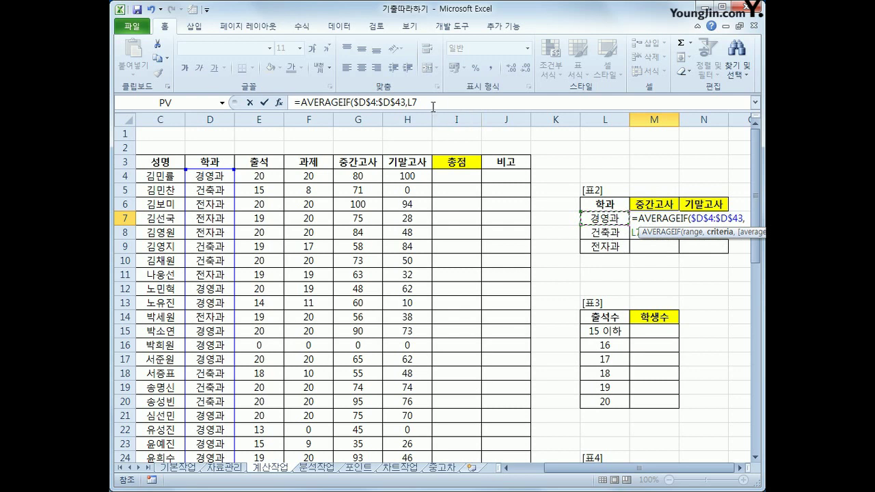
click(432, 106)
key(F4)
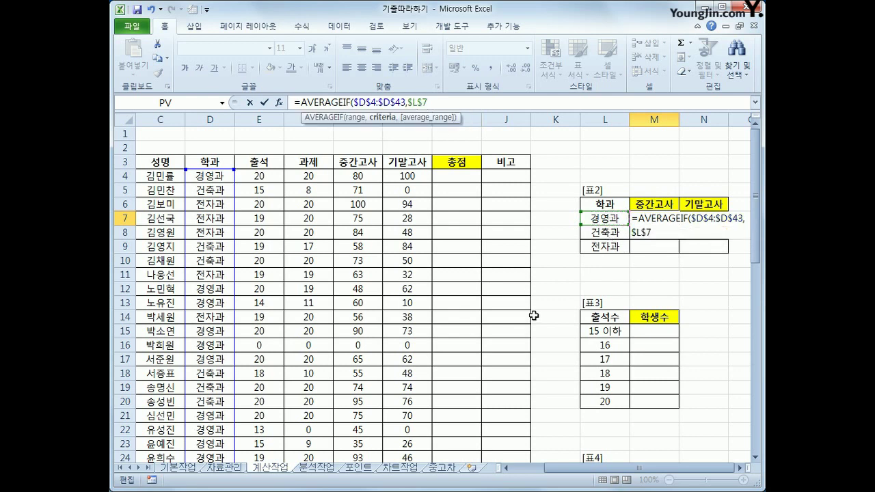
key(F4)
key(F4)
text(,)
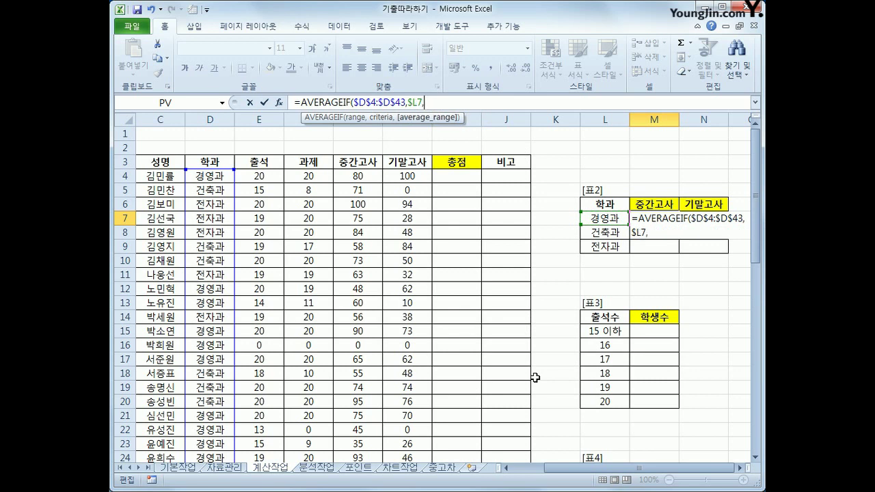
Step: Average the 중간고사 scores G$4:G$43, completing =AVERAGEIF($D$4:$D$43,$L7,G$4:G$43) in M7
drag(359, 176, 370, 446)
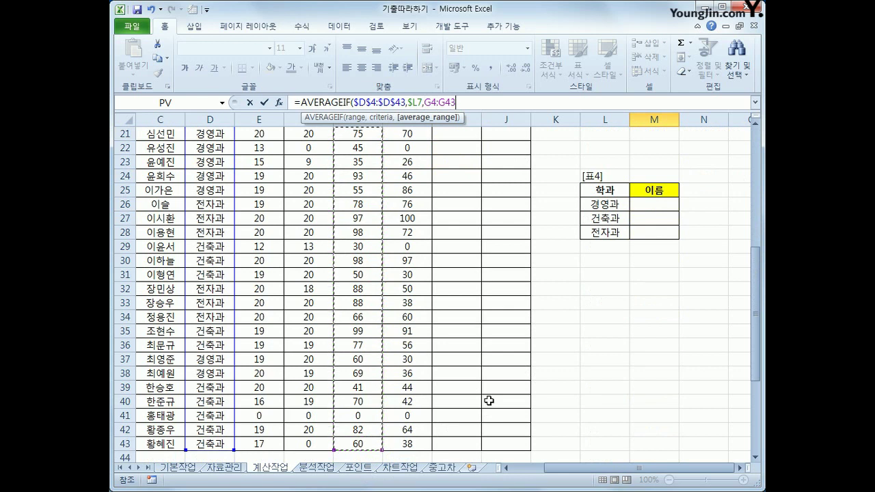
drag(756, 326, 749, 210)
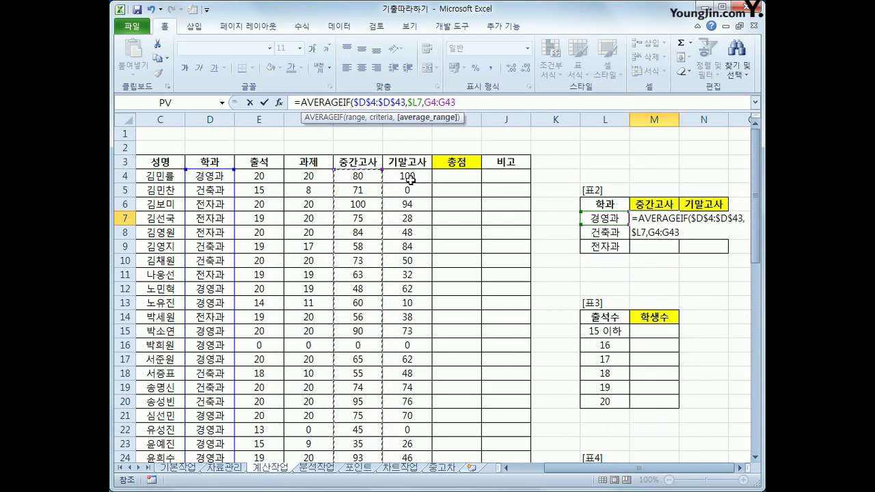
key(F4)
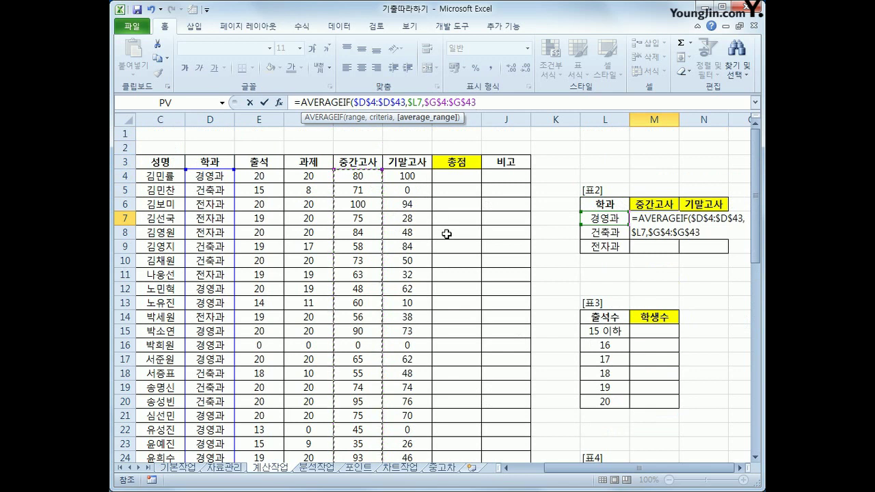
key(F4)
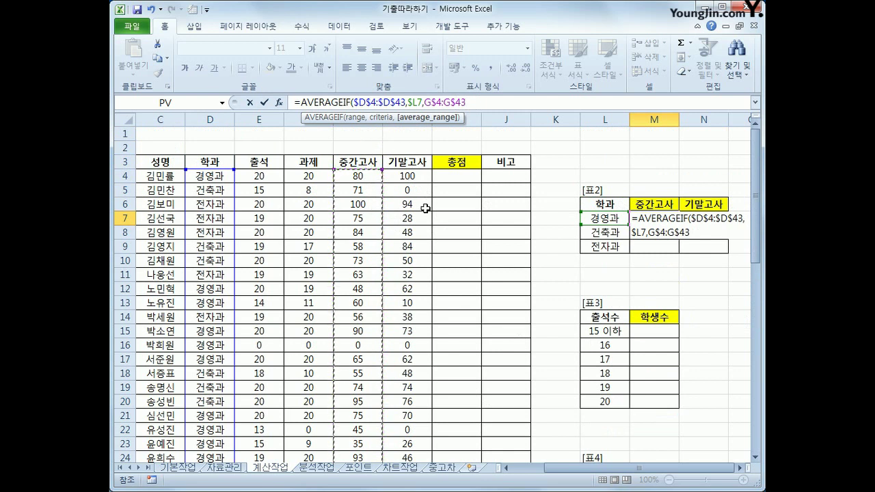
text())
key(Return)
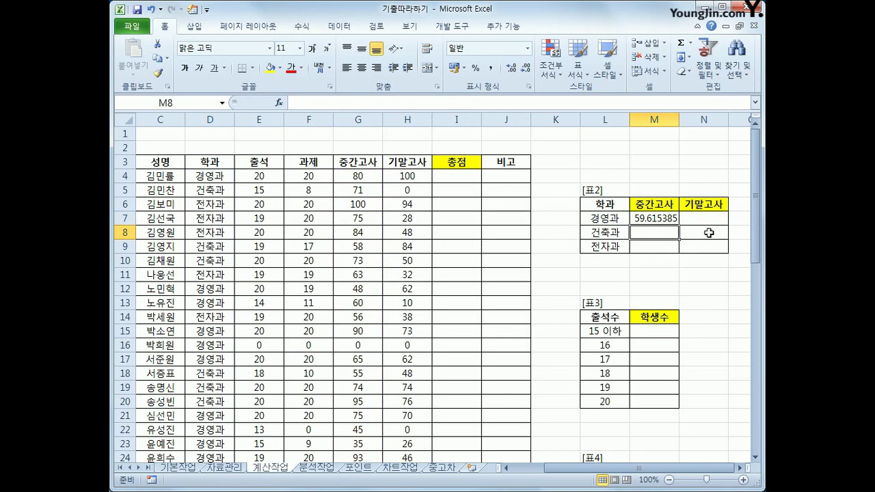
click(661, 219)
Step: Fill M7's AVERAGEIF formula down to M9 for the other two departments
drag(679, 225, 730, 255)
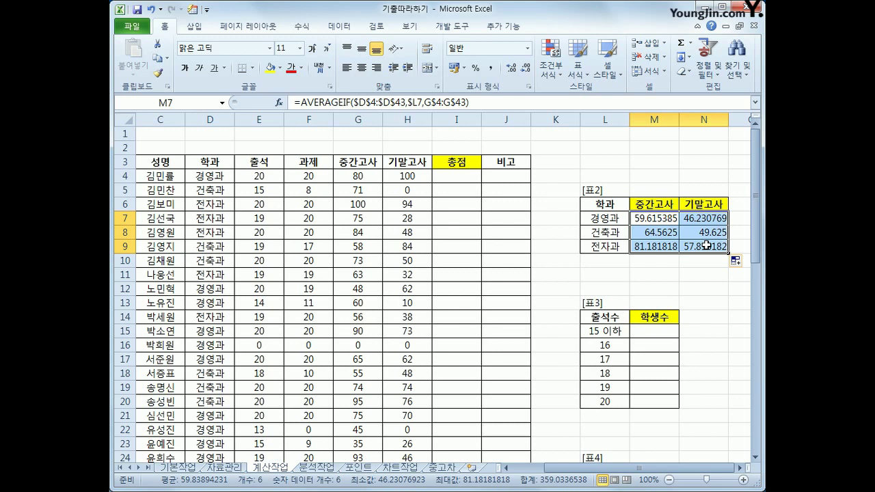
click(645, 214)
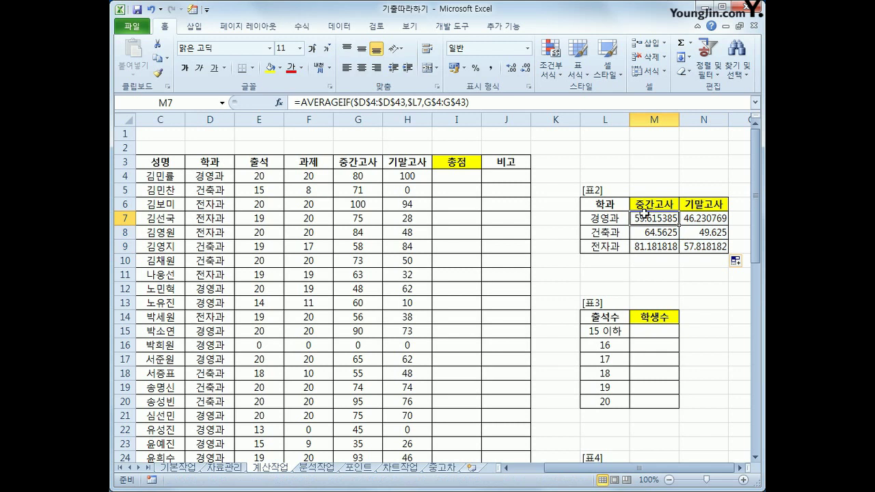
click(304, 103)
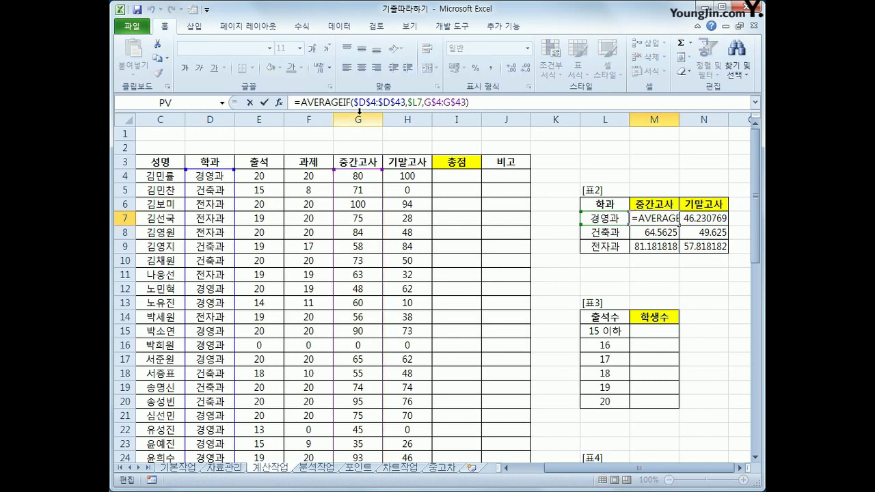
Step: Wrap M7's average in ROUNDUP to one decimal, giving 59.7
text(roun)
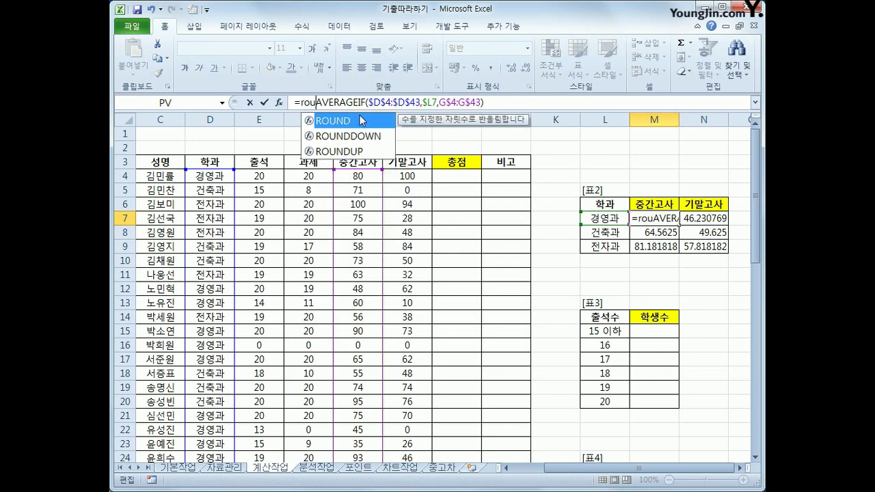
key(Down)
key(Down)
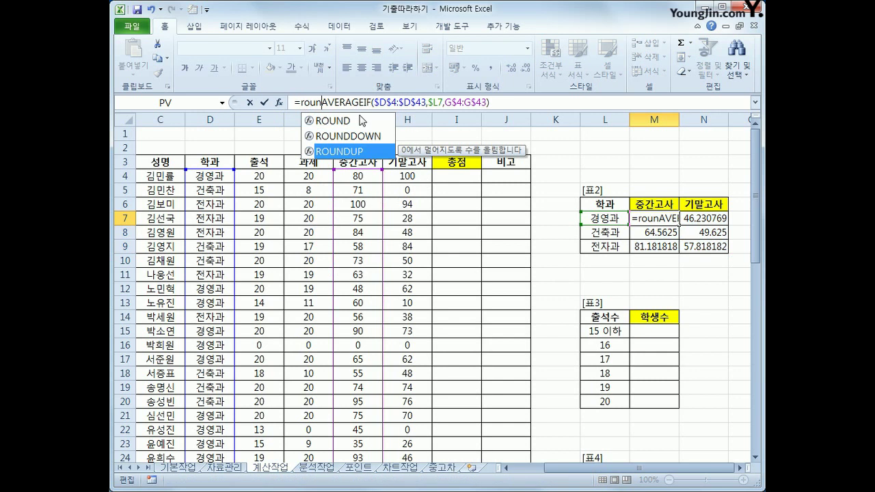
key(Tab)
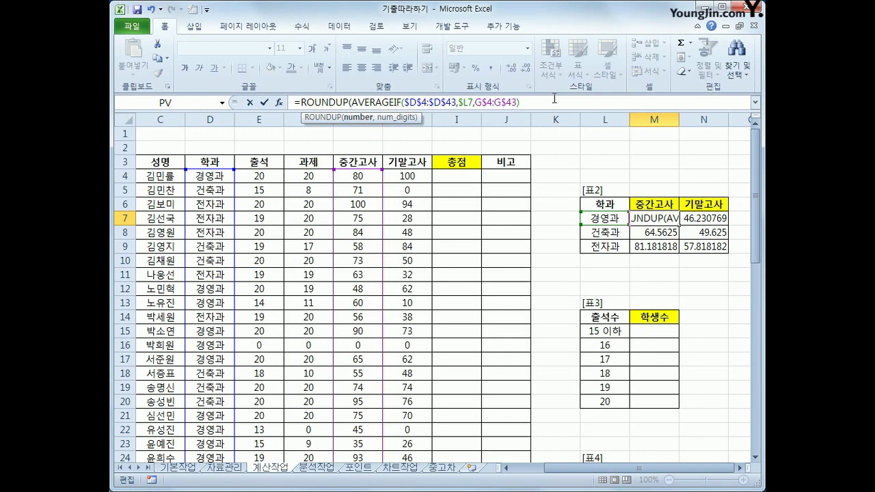
text(,)
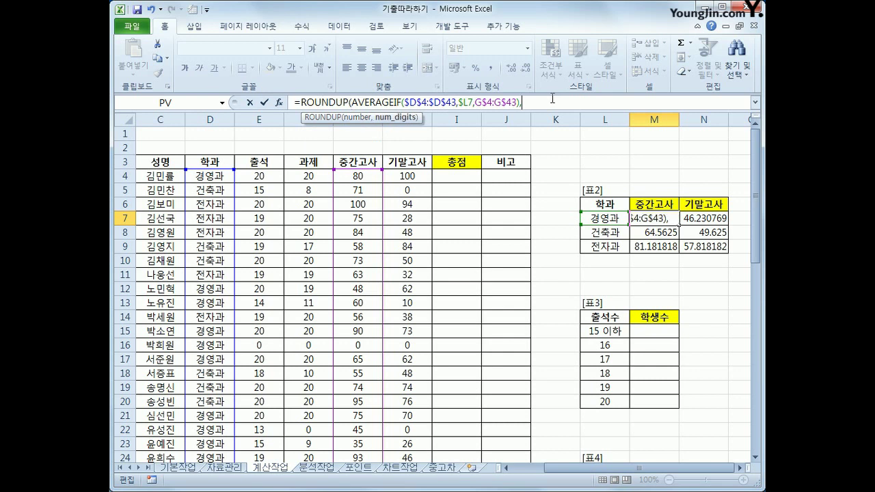
text(1))
key(Return)
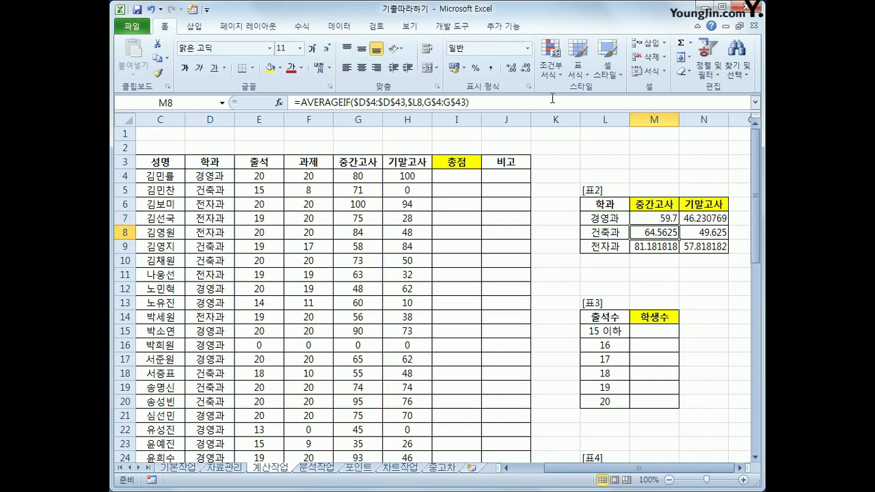
Step: Copy the rounded formula down to M9 and across into N7:N9
click(673, 220)
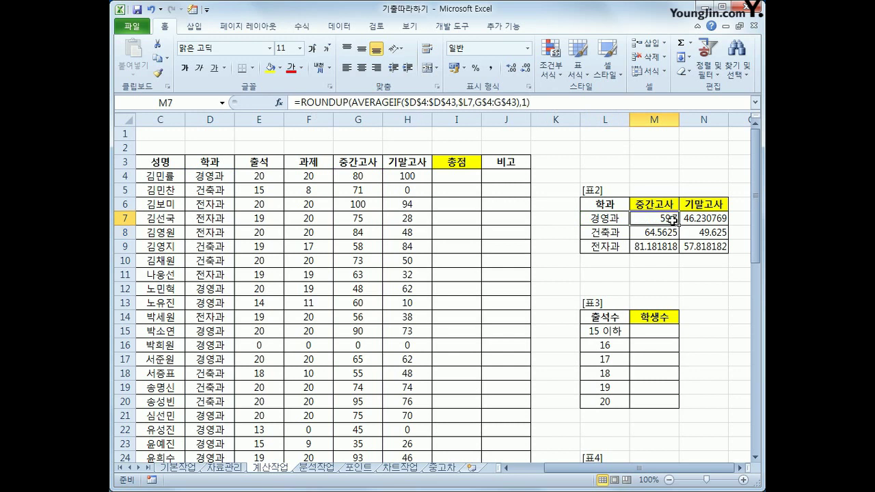
drag(679, 225, 719, 250)
click(655, 219)
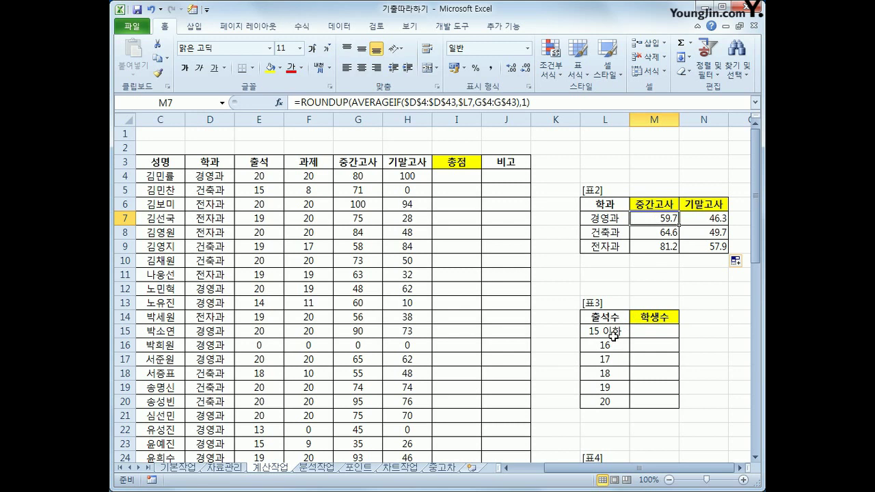
drag(646, 331, 633, 391)
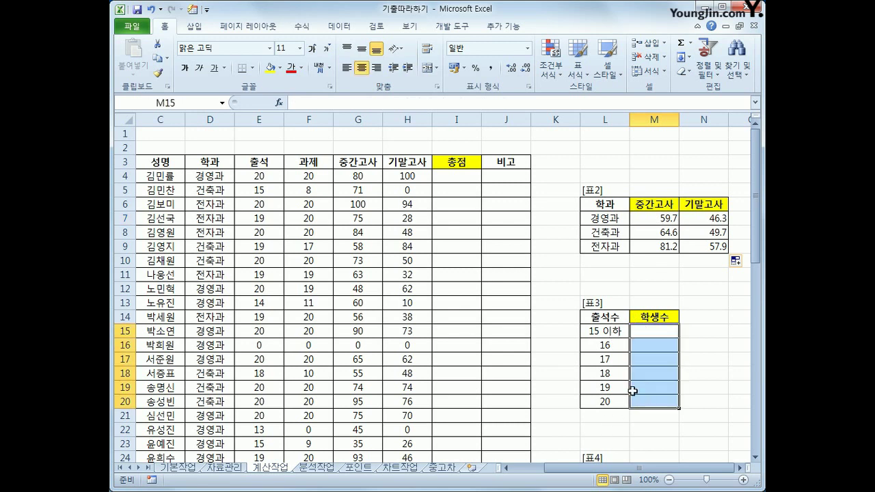
click(618, 330)
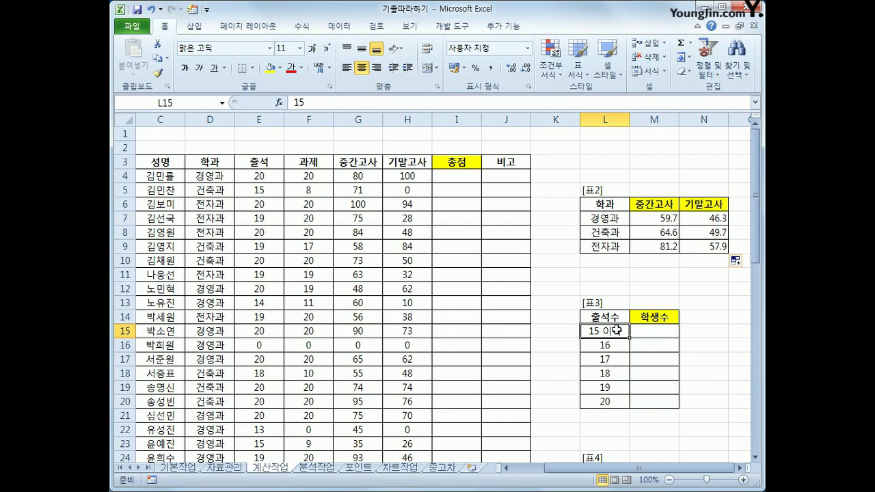
click(257, 175)
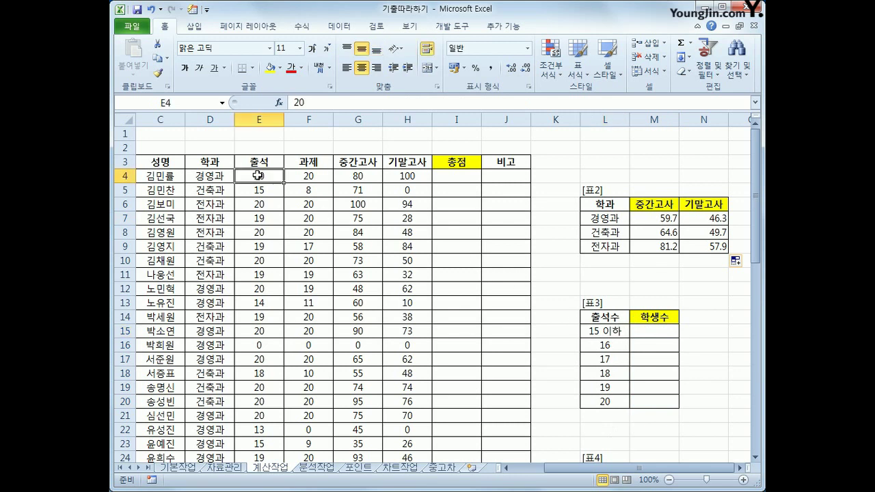
click(642, 326)
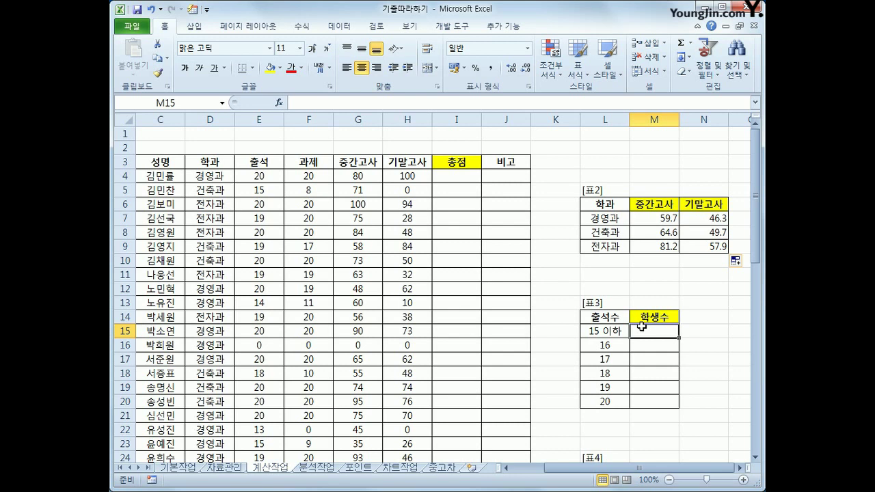
drag(643, 329, 649, 398)
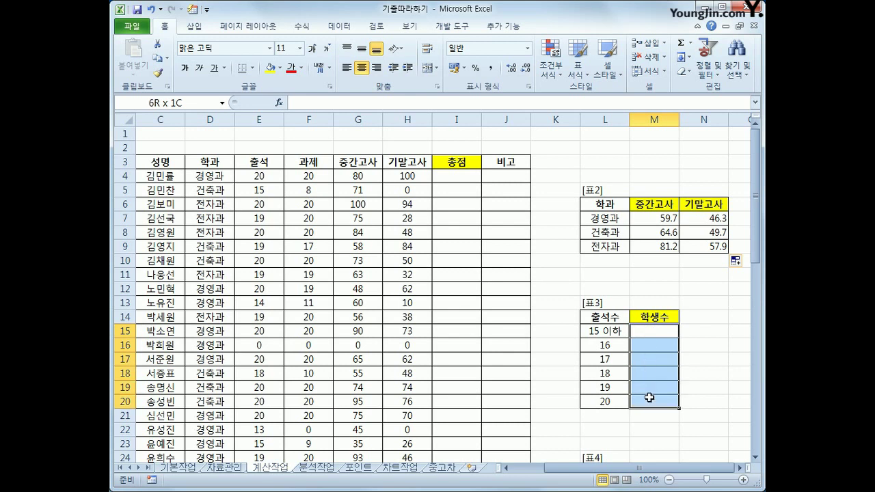
drag(650, 398, 649, 397)
Step: Enter =FREQUENCY(E4:E43,L15:L20) as an array formula in M15:M20, giving counts 7, 1, 1, 1, 12, 18
text(=fr)
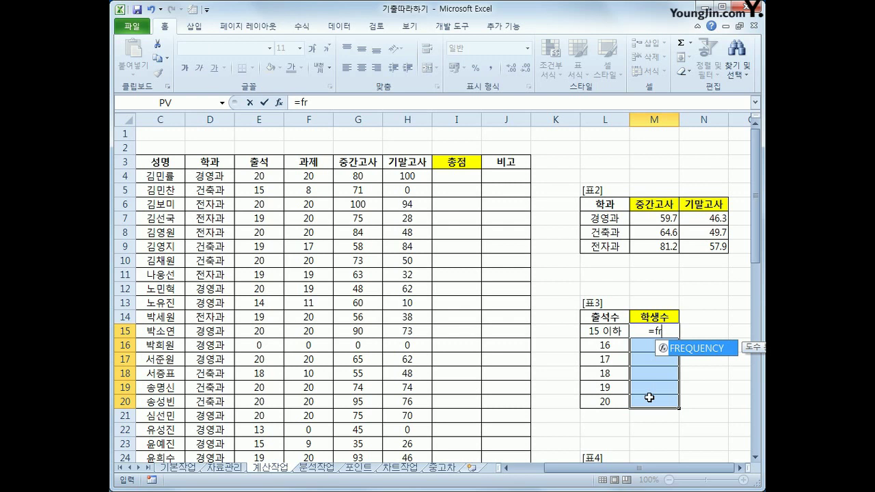
key(Tab)
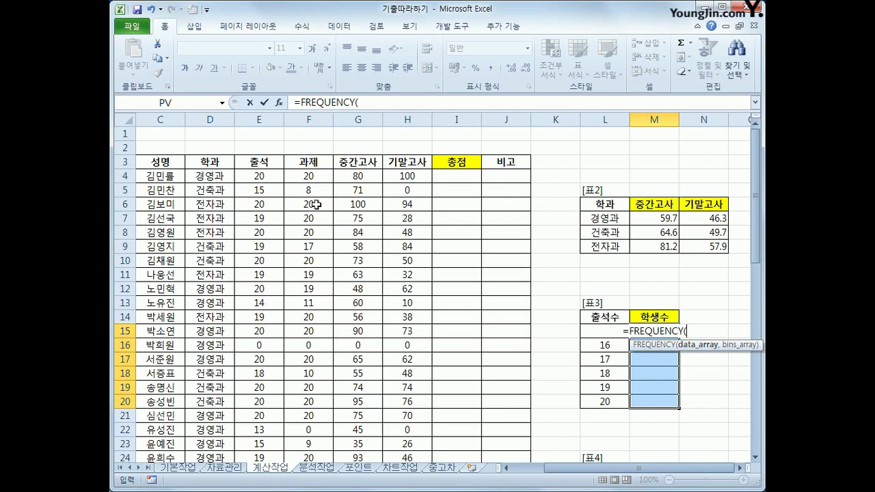
drag(275, 178, 265, 433)
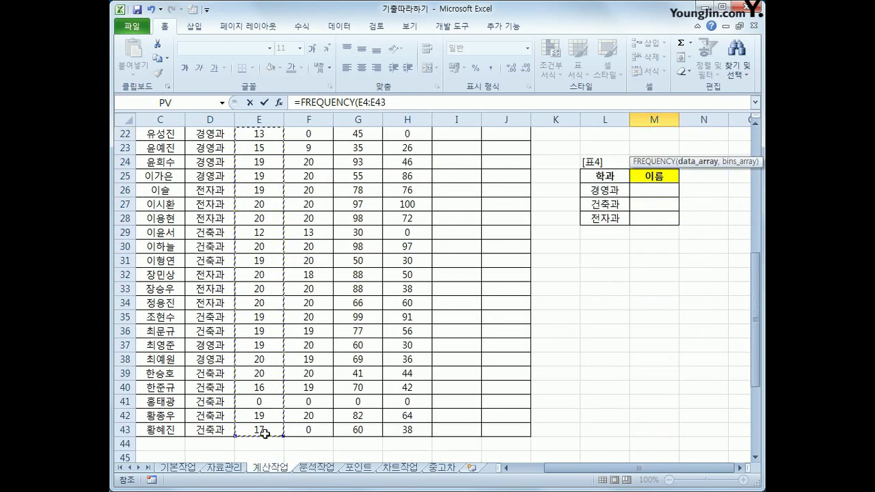
text(,)
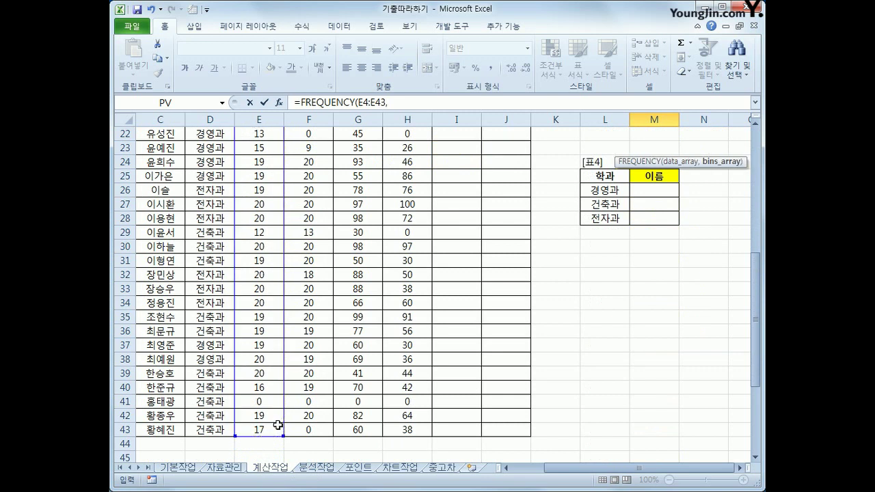
scroll(585, 393, up, 5)
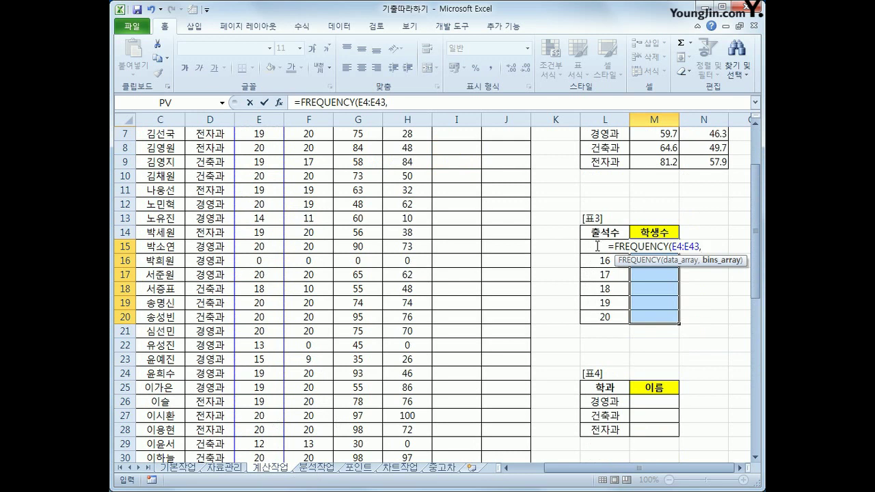
drag(606, 318, 604, 248)
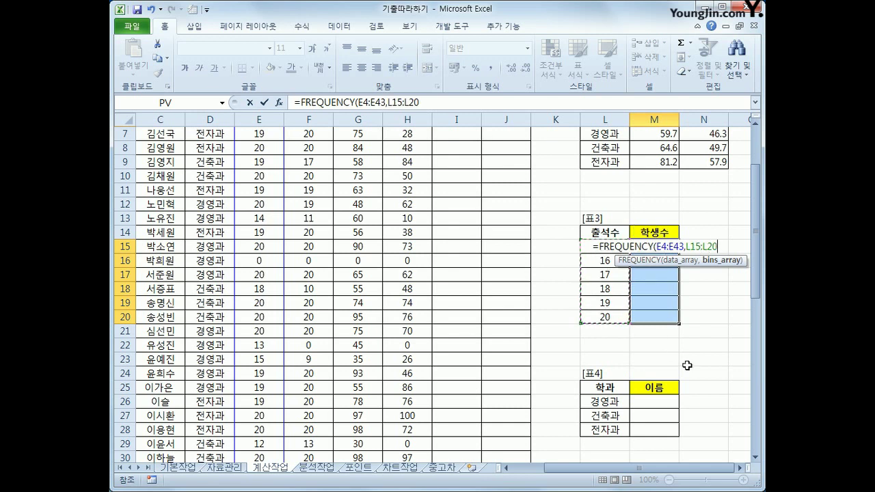
text())
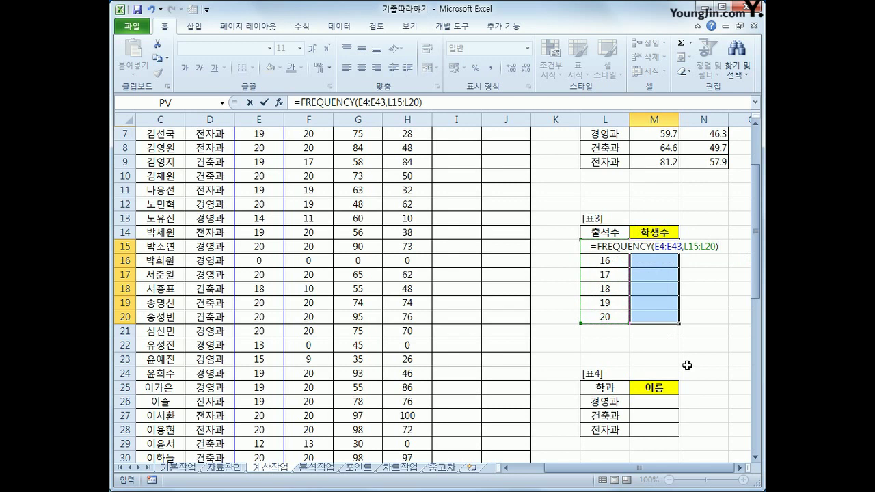
key(ctrl+shift+Return)
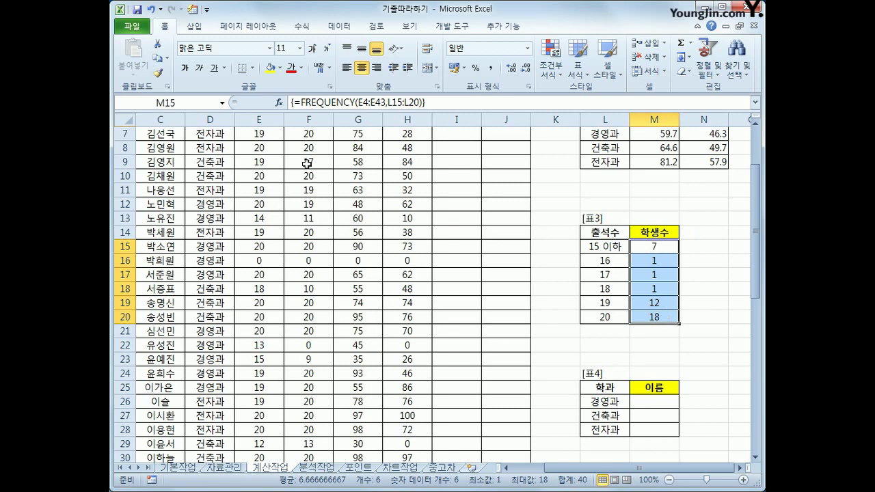
Step: Wrap the counts as {=TEXT(FREQUENCY(E4:E43,L15:L20),"#명")} so they show 7명 through 18명
click(300, 103)
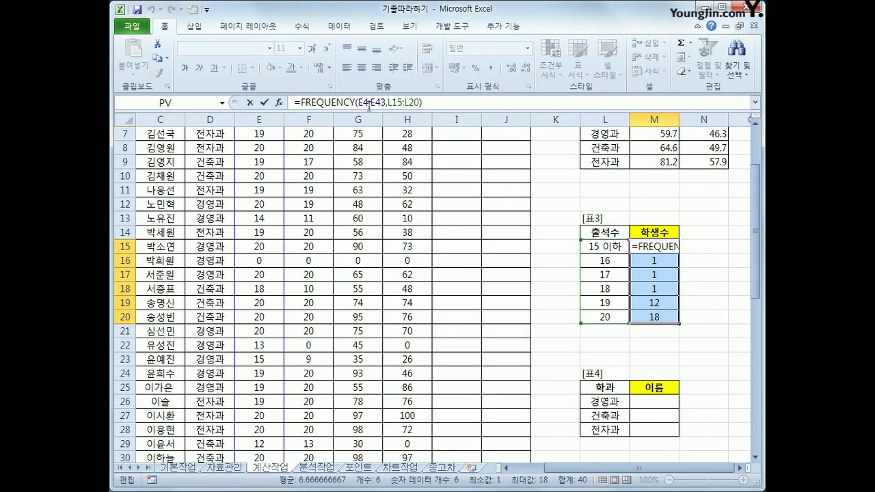
text(text)
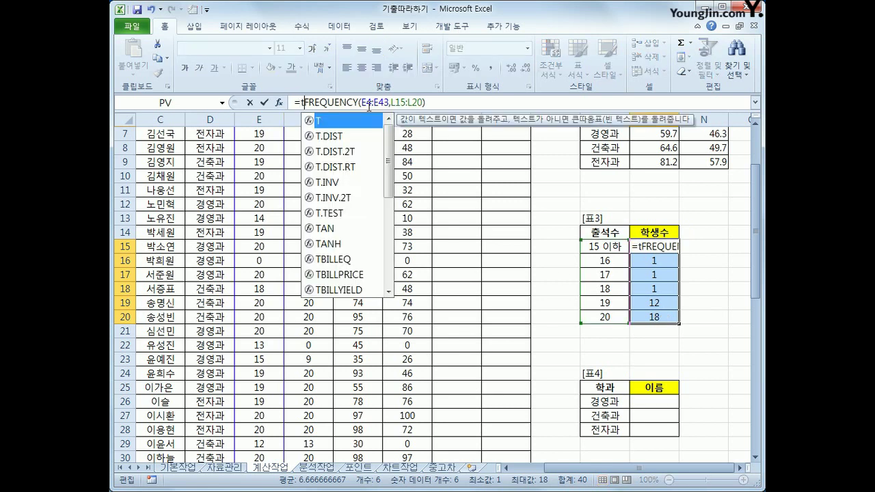
key(Tab)
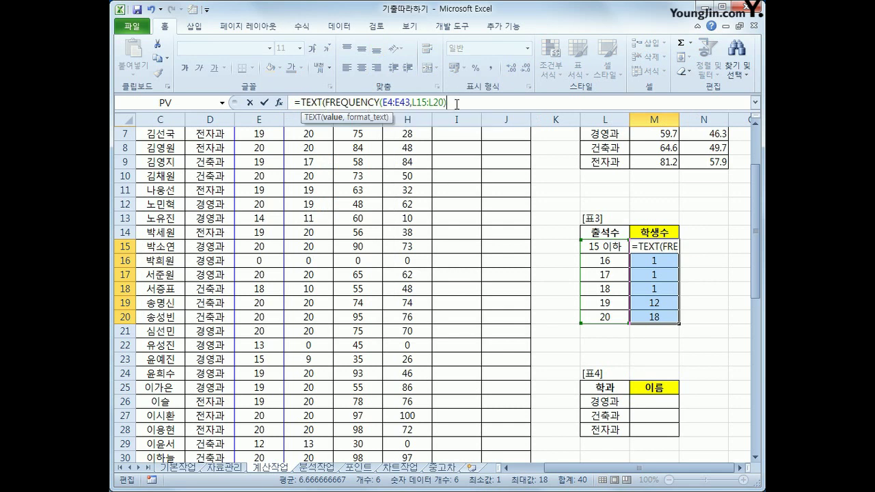
text(,)
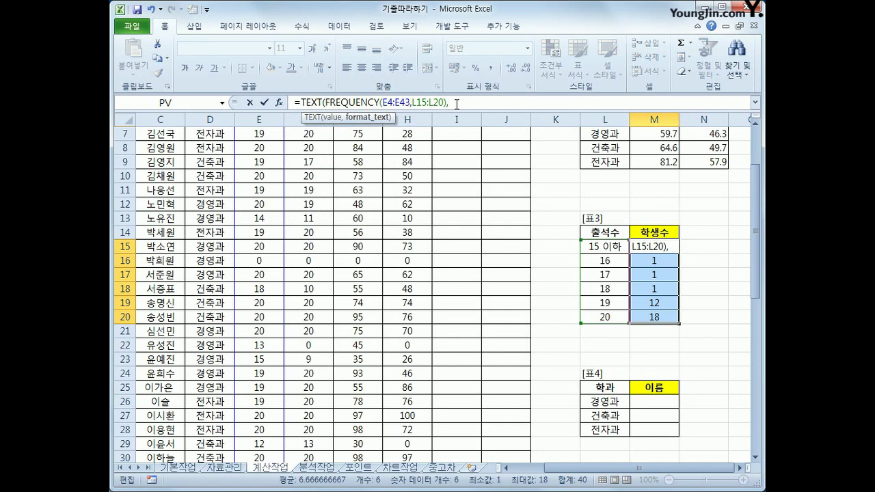
text("#명")
text())
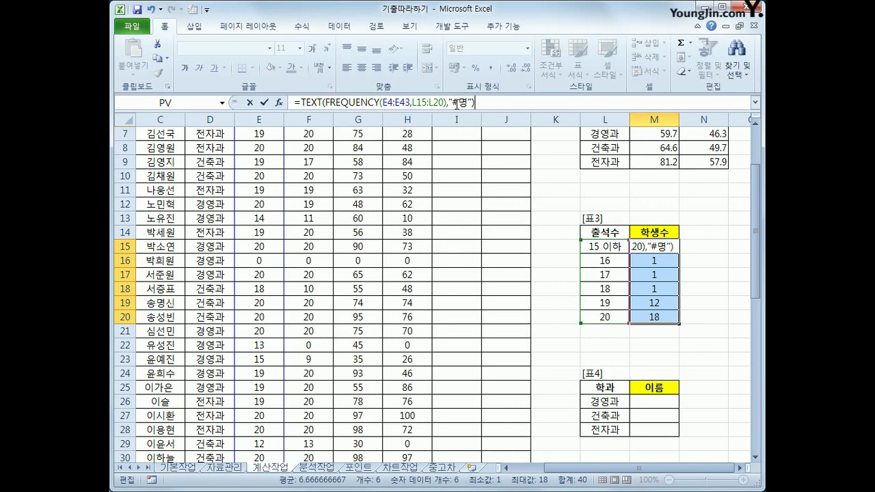
key(ctrl+shift+Return)
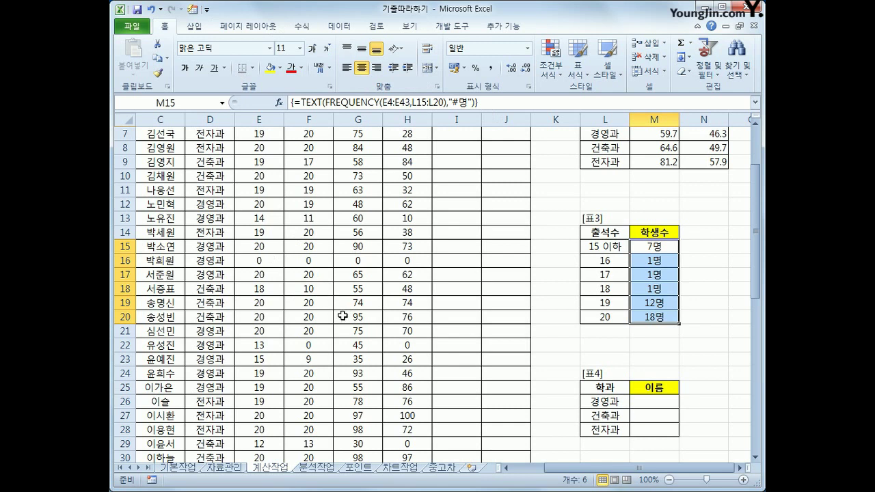
click(651, 398)
drag(651, 396, 647, 424)
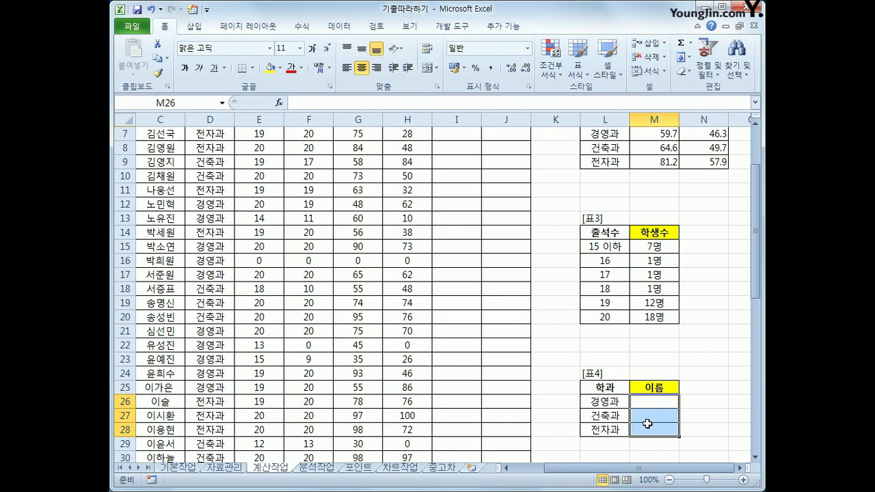
scroll(647, 424, up, 1)
scroll(647, 422, down, 2)
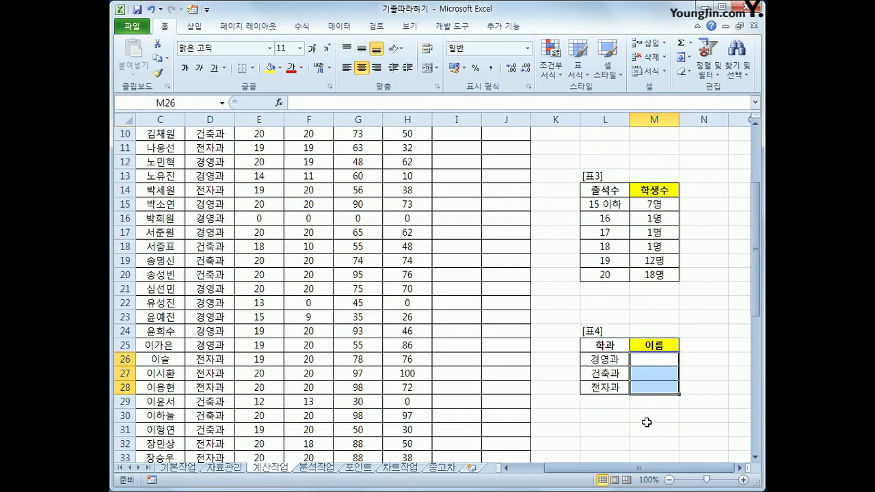
scroll(646, 421, up, 2)
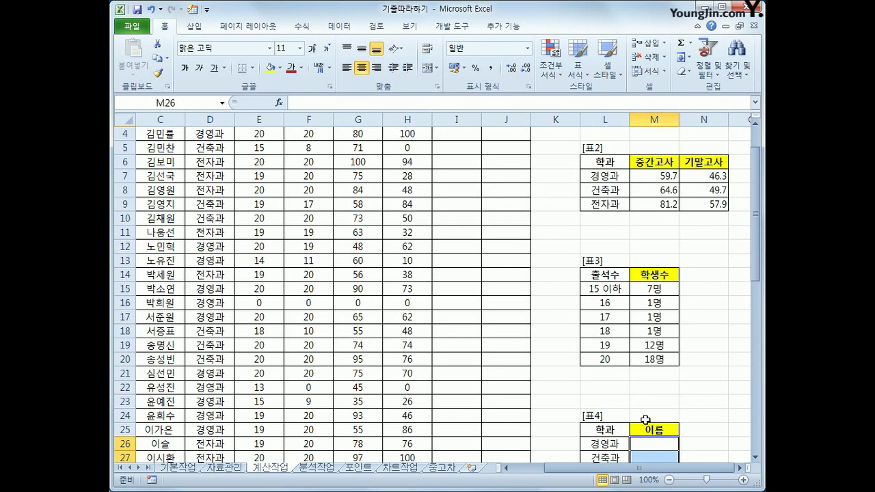
click(648, 444)
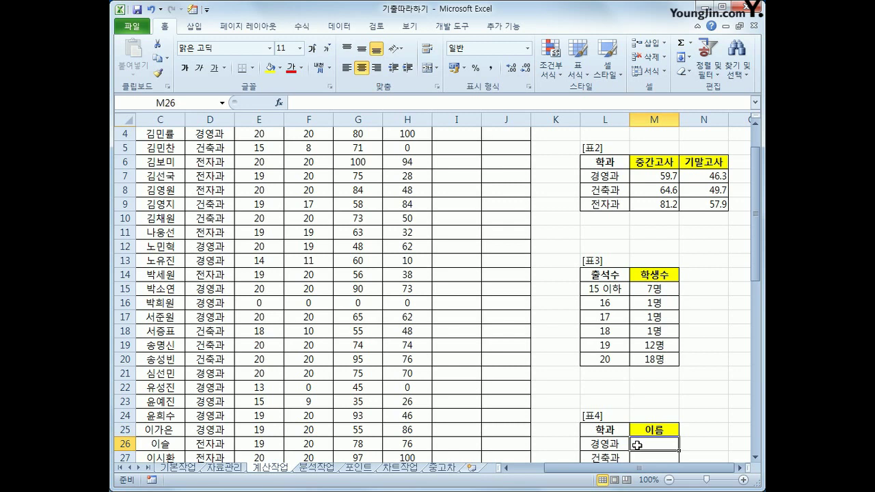
scroll(636, 445, down, 2)
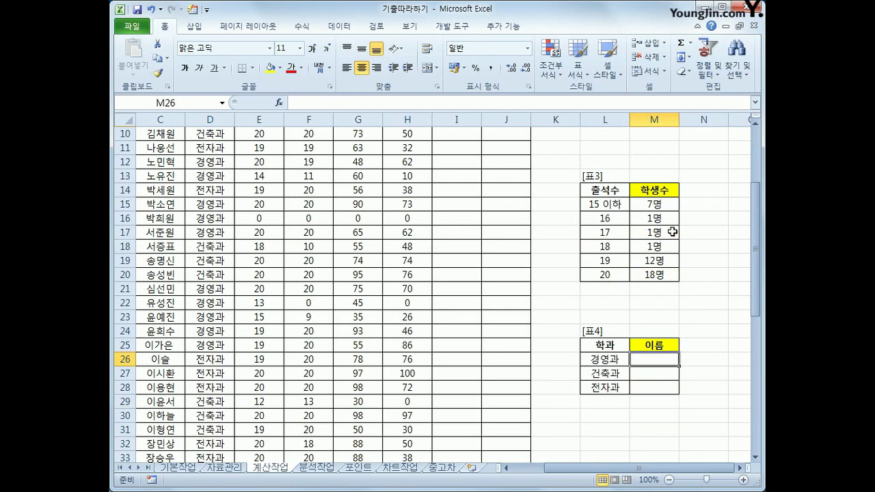
drag(665, 204, 665, 271)
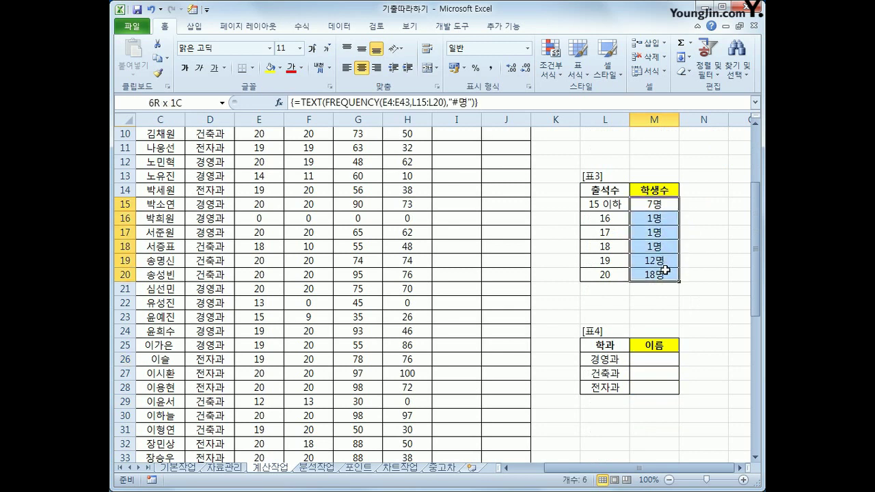
click(665, 356)
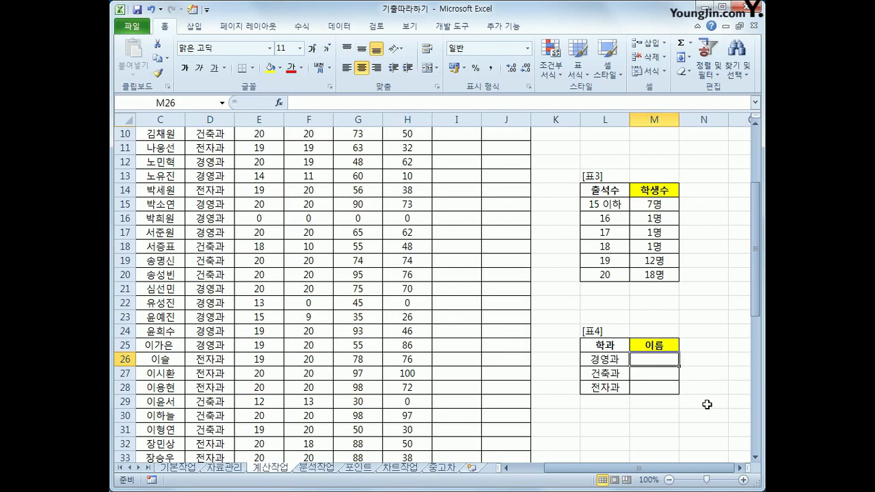
Step: Start M26's formula with INDEX over the absolute name range $C$4:$C$43
text(=)
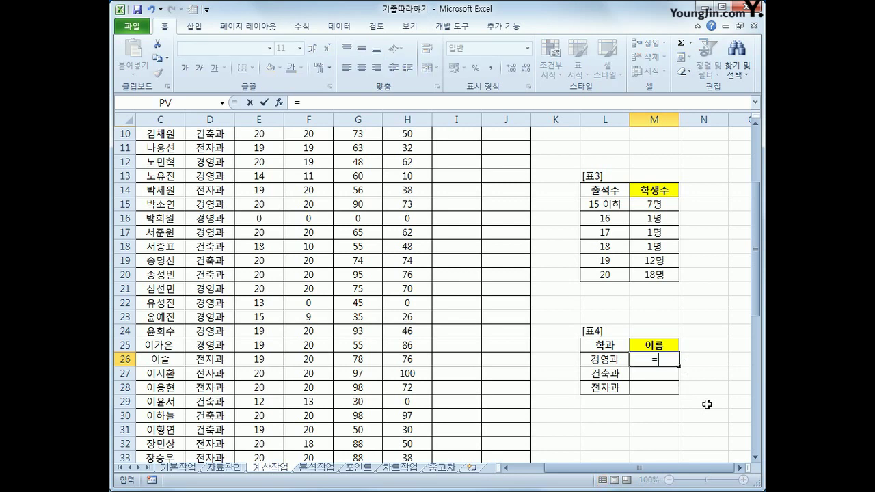
text(ㅣ)
key(BackSpace)
text(ind)
key(Tab)
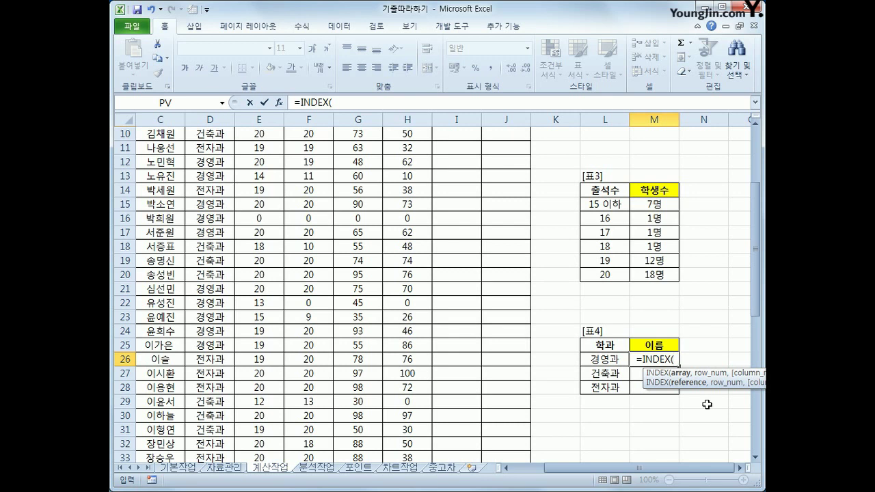
scroll(655, 371, up, 3)
drag(154, 182, 153, 437)
key(F4)
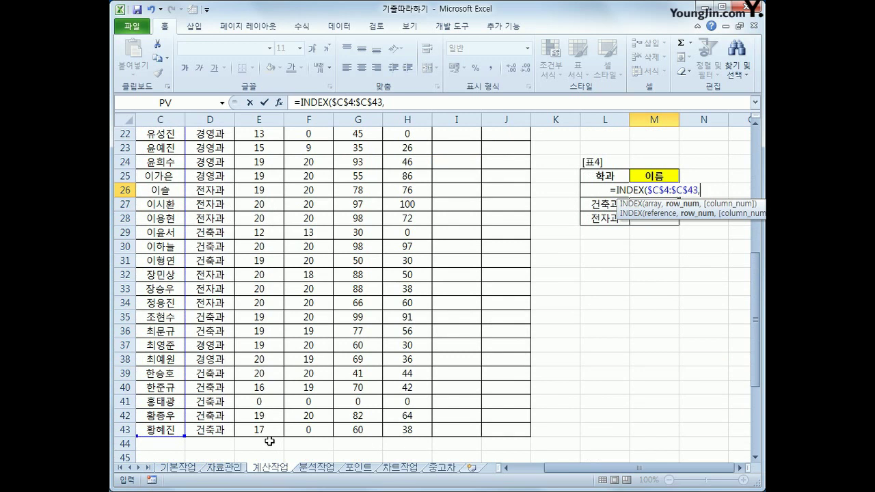
Step: Continue the formula with MATCH(max( to locate the top score
text(match)
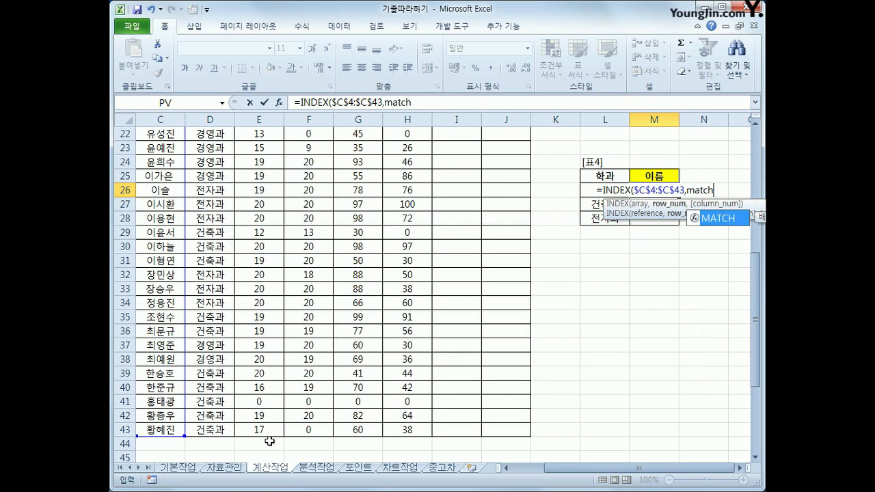
key(Tab)
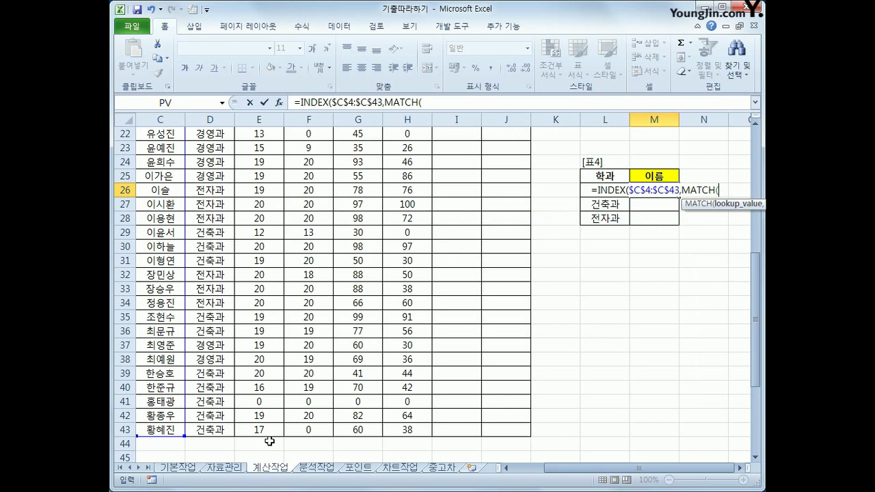
text(max()
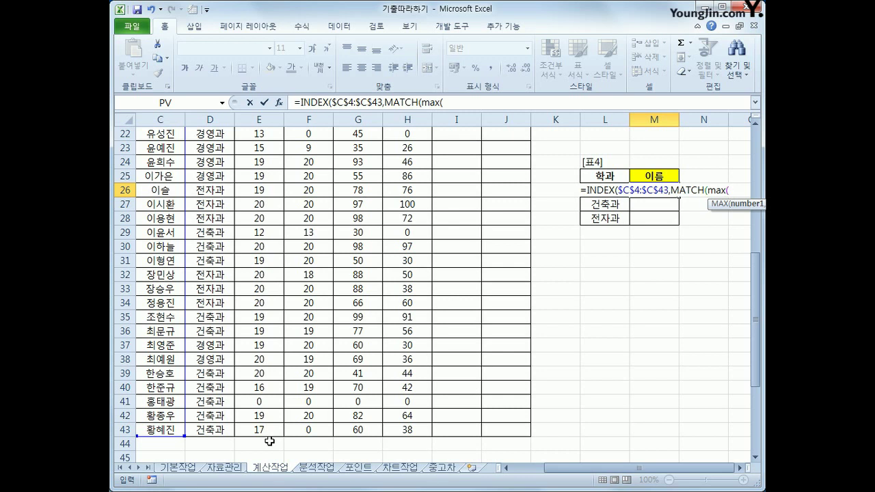
Step: In M26, begin the IF condition comparing the absolute range $D$4:$D$43 to L26
text(if()
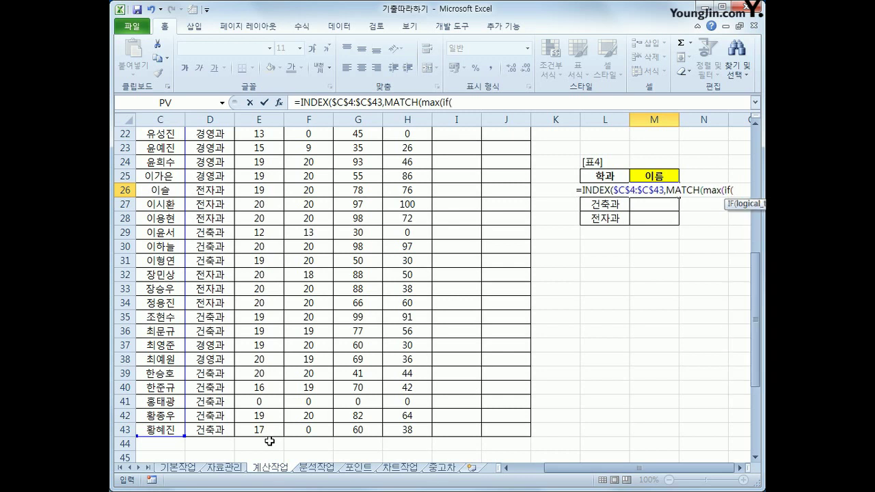
scroll(269, 442, up, 4)
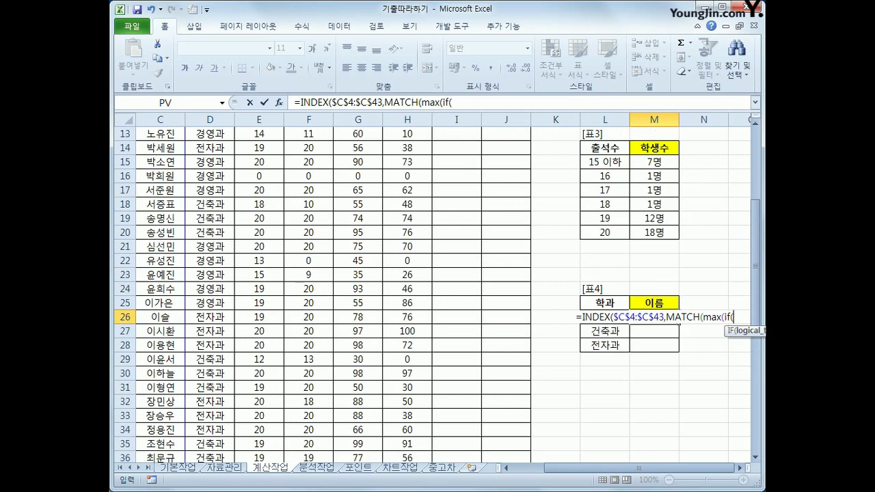
scroll(135, 323, up, 3)
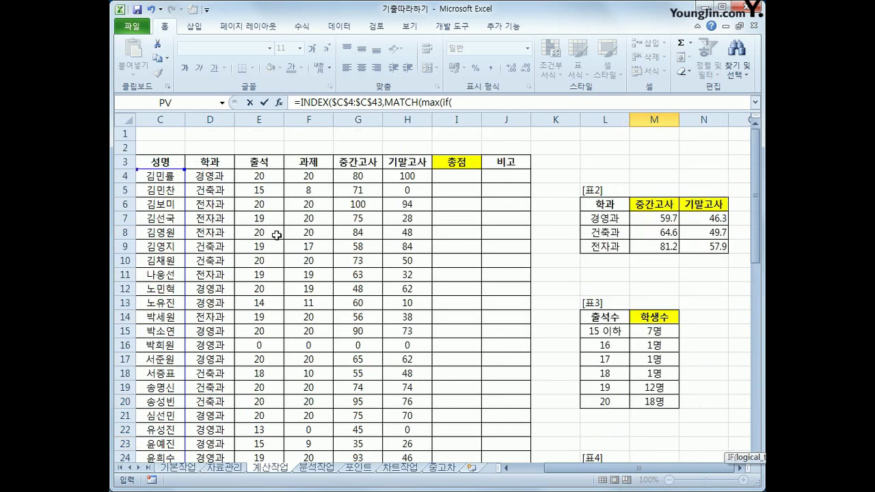
click(217, 177)
drag(218, 177, 208, 428)
key(F4)
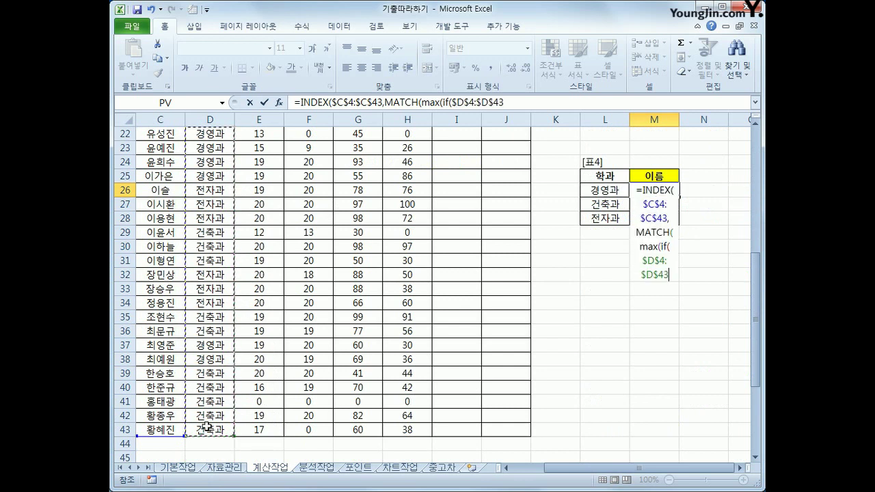
text(=)
click(609, 188)
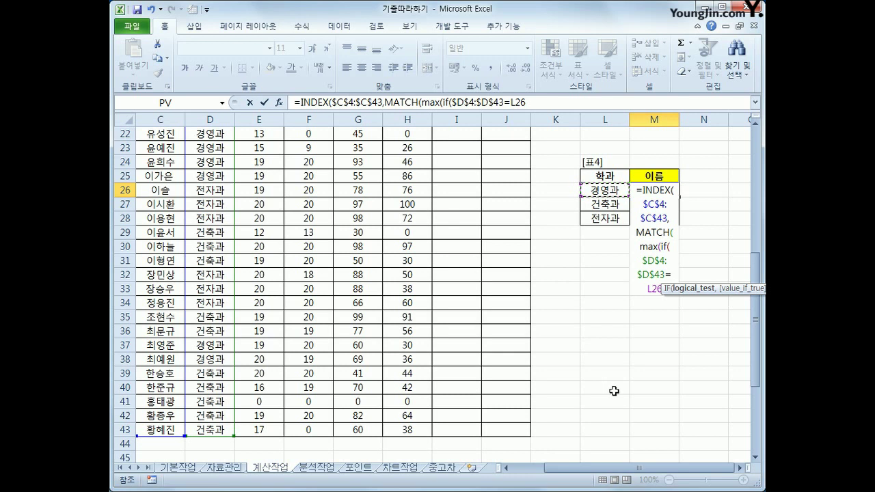
Step: Add the absolute score range $G$4:$G$43 and close the MAX(IF(...)) part
text(,)
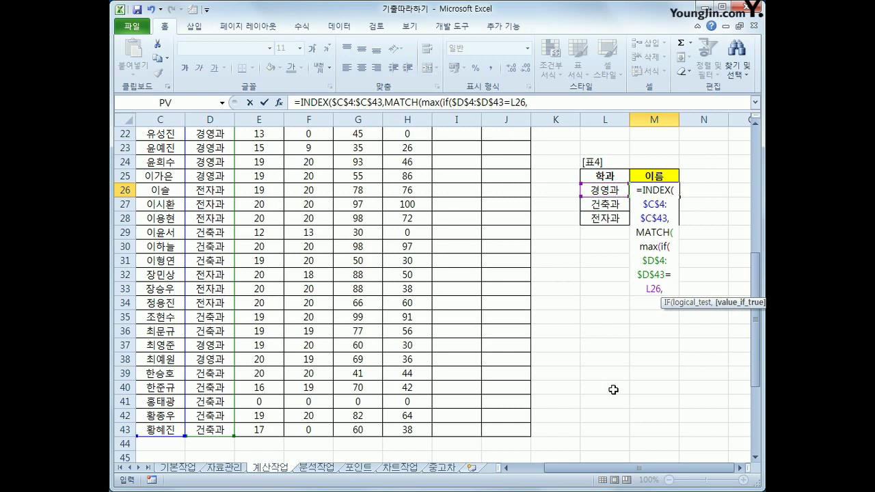
scroll(606, 380, up, 7)
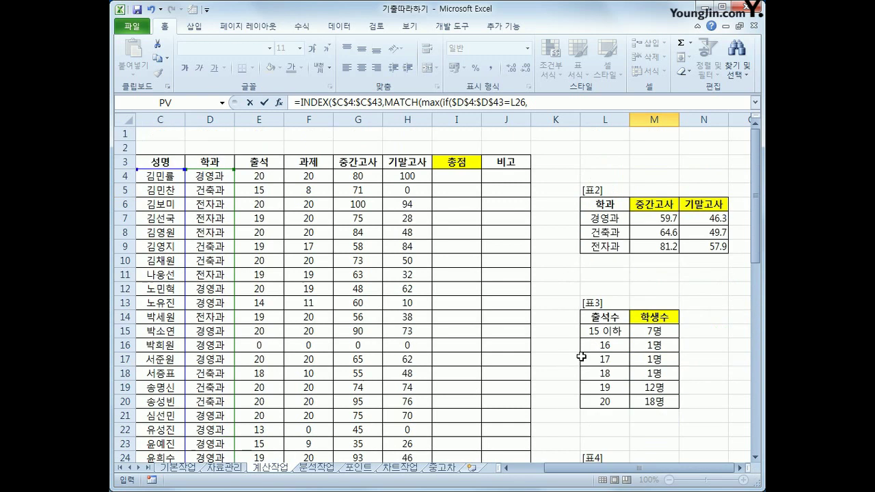
drag(359, 176, 369, 444)
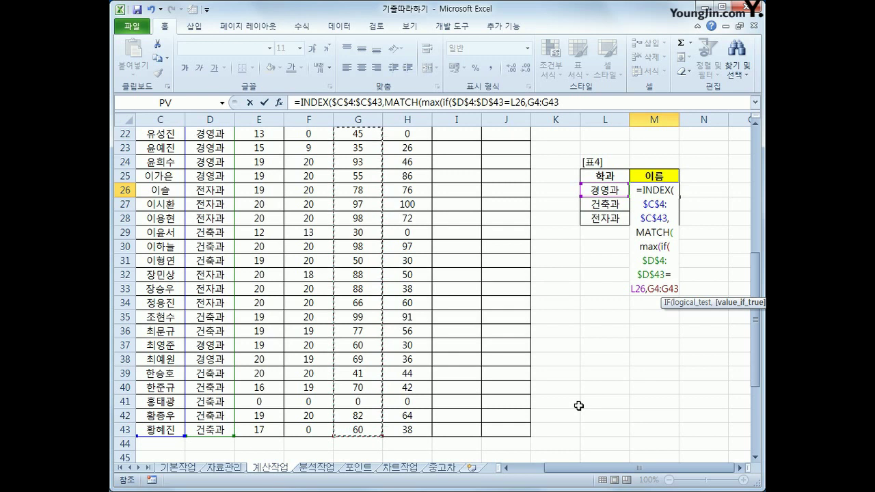
drag(571, 102, 537, 103)
key(shift+Left)
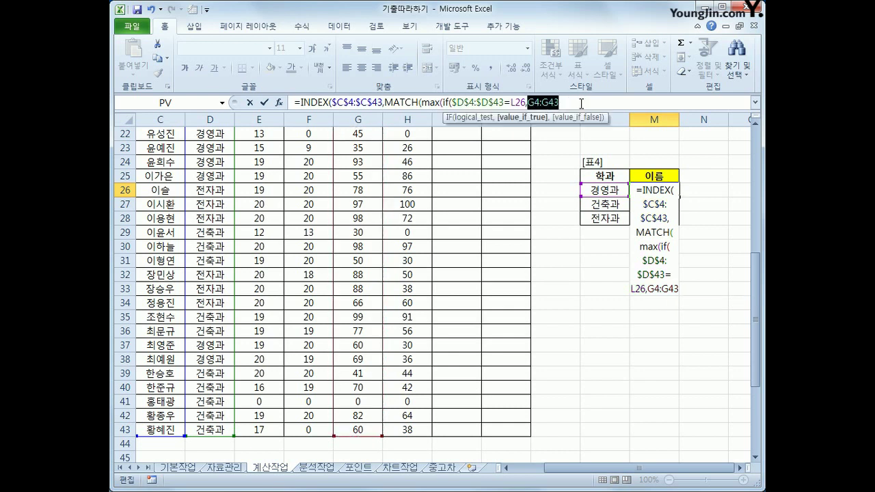
key(F4)
click(584, 102)
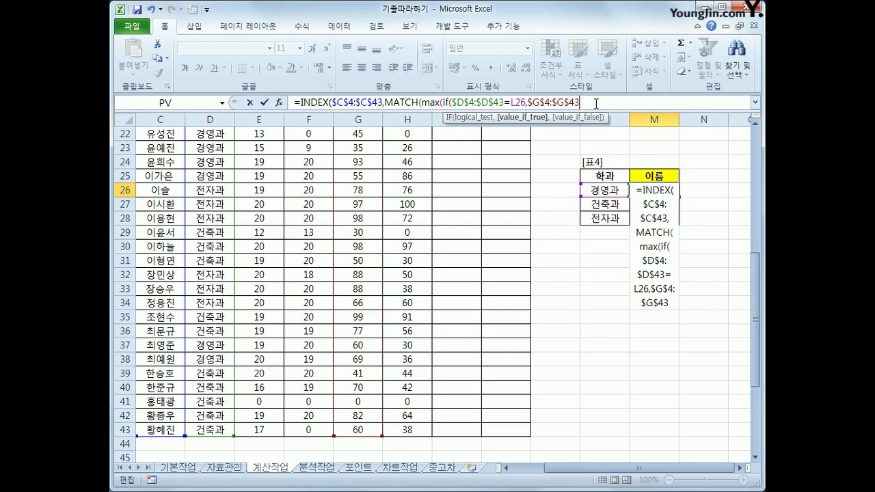
text()))
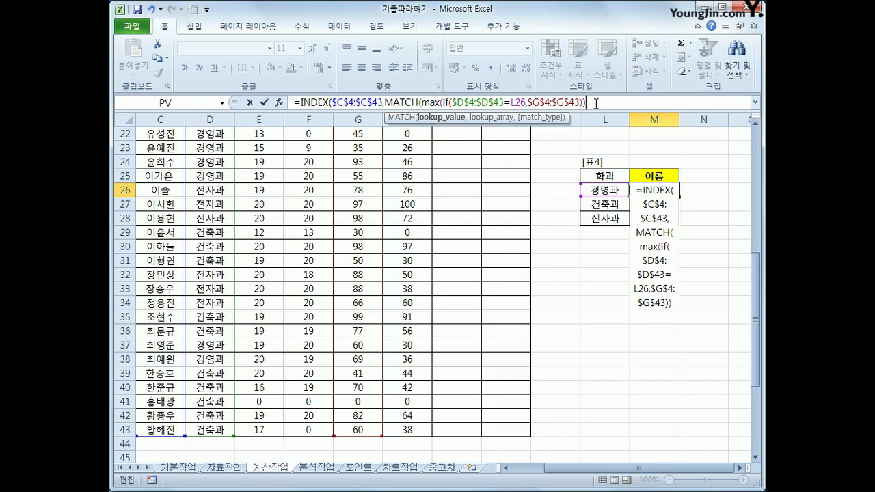
Step: Start the MATCH lookup array with ($D$4:$D$43=L26)* after the MAX part
drag(438, 102, 422, 103)
click(598, 102)
text(,)
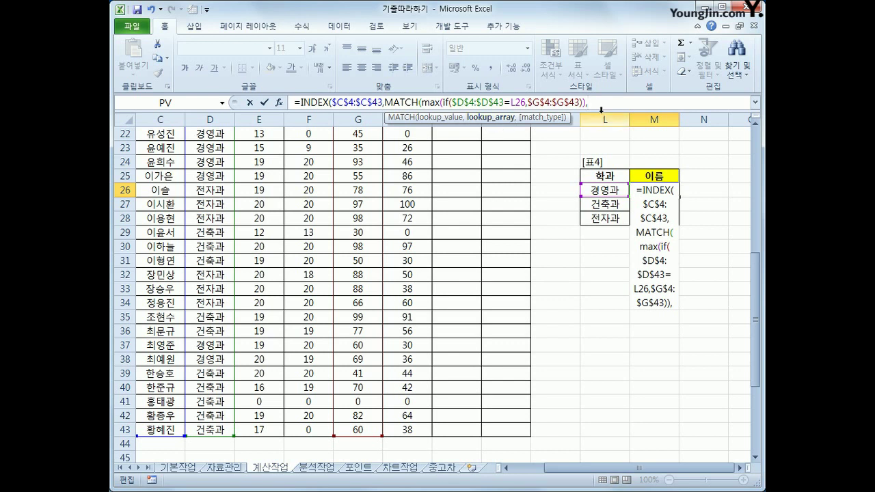
text(()
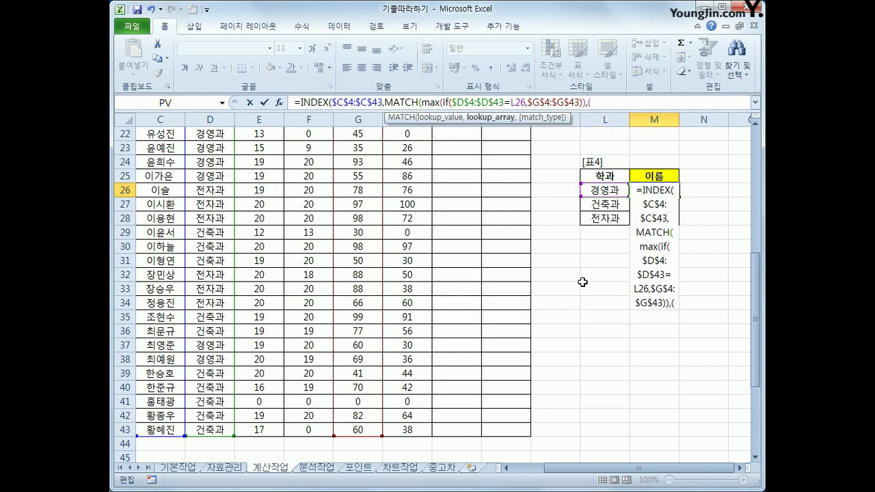
scroll(743, 299, up, 3)
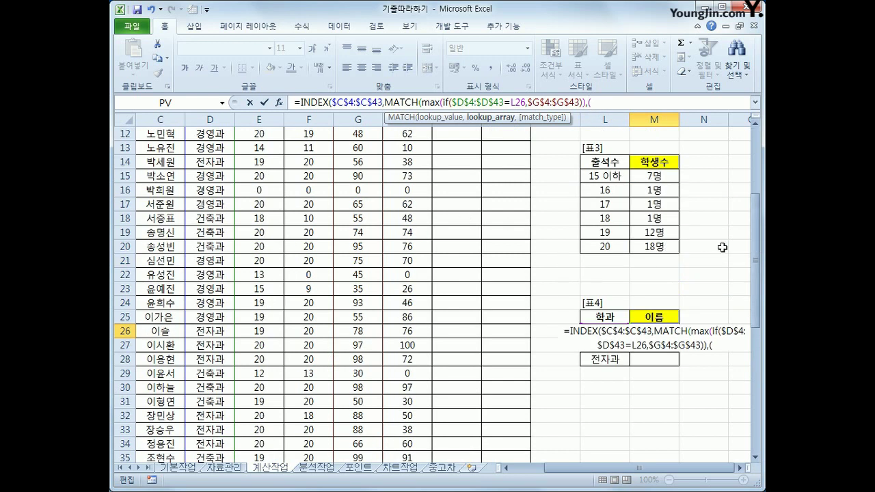
scroll(743, 274, up, 4)
drag(209, 176, 209, 435)
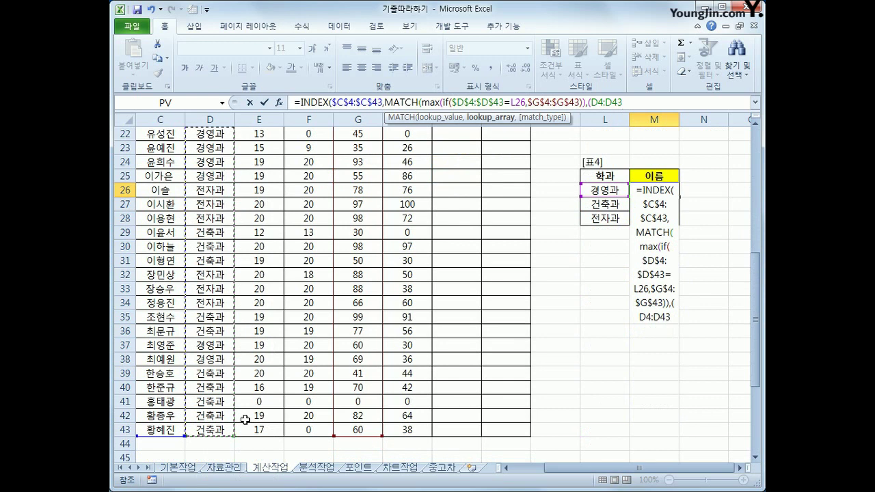
key(F4)
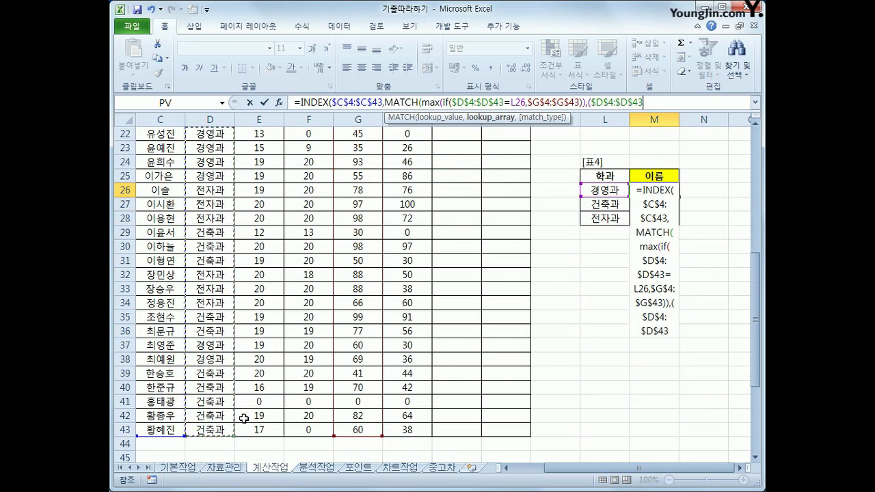
text(=)
click(606, 191)
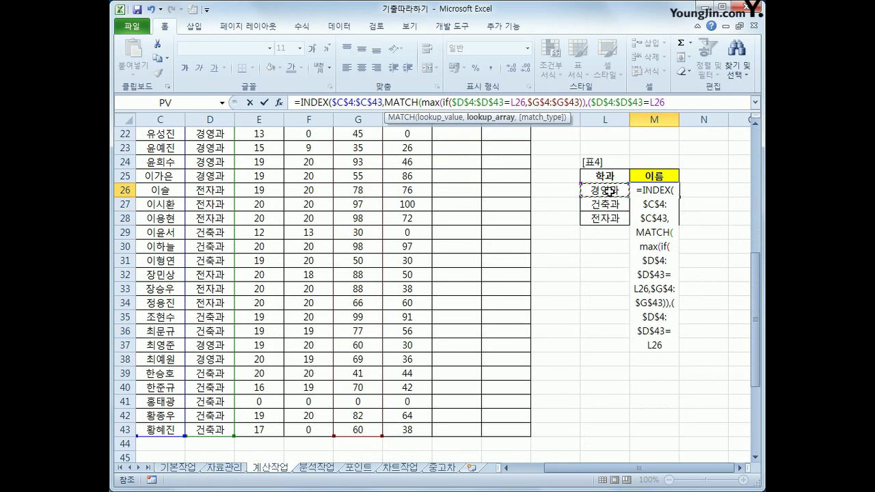
text()*)
Step: Multiply by $G$4:$G$43 and set match type 0, closing the MATCH and INDEX
drag(755, 300, 753, 169)
drag(360, 177, 361, 432)
key(F4)
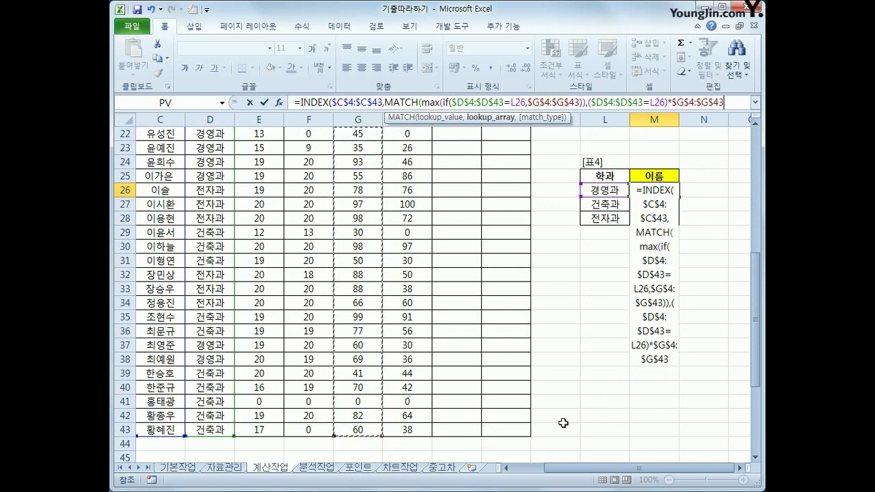
text(,)
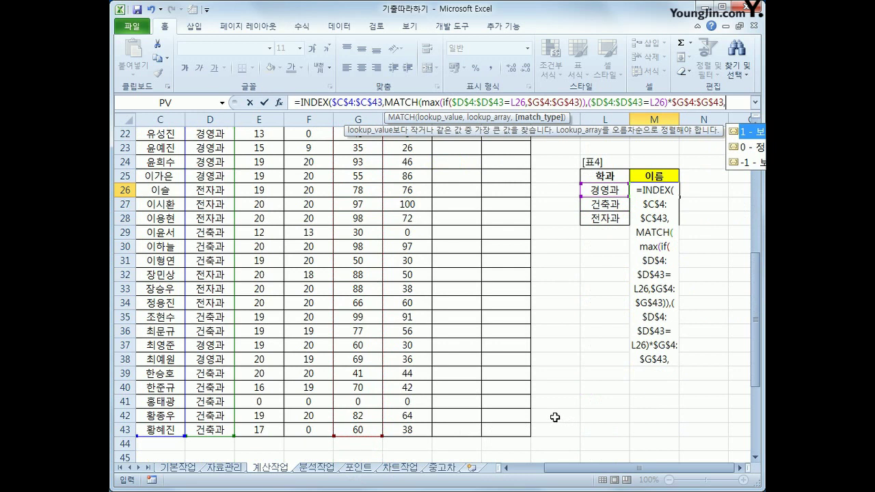
click(750, 149)
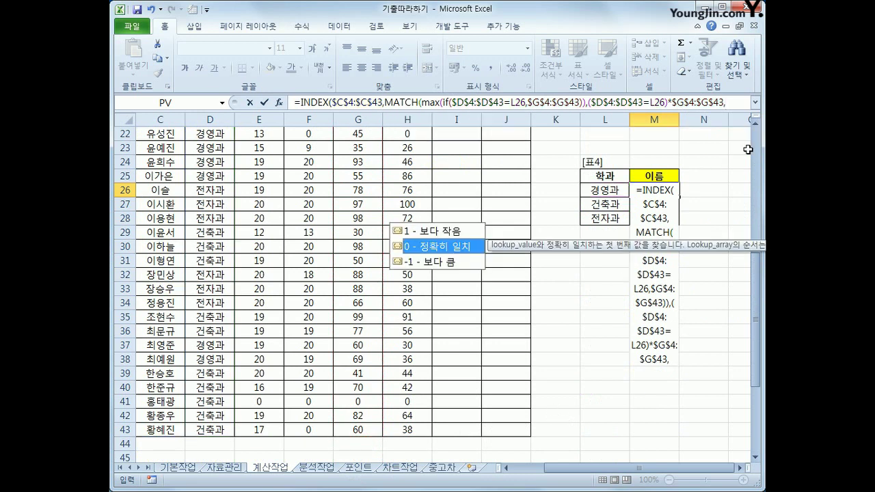
click(737, 104)
text(0)
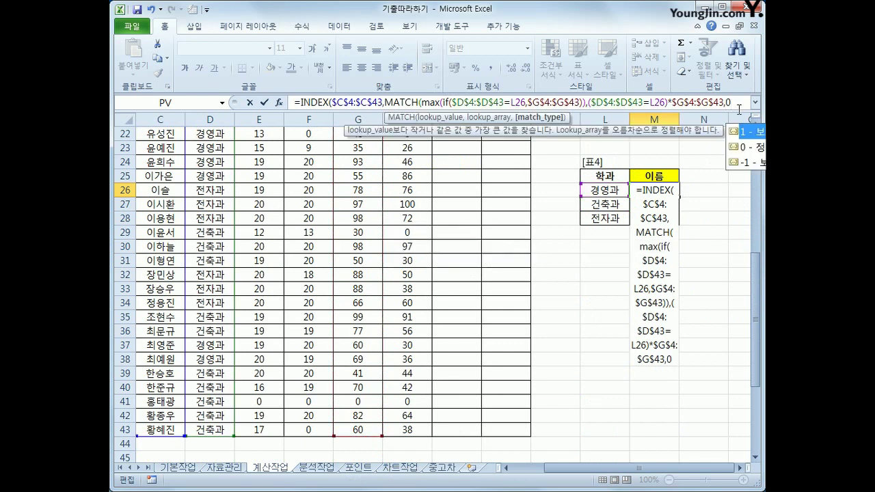
text())
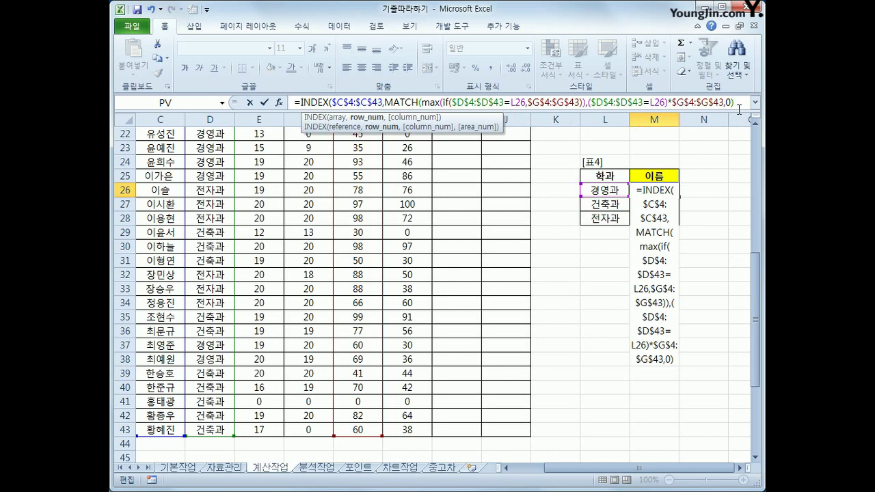
text())
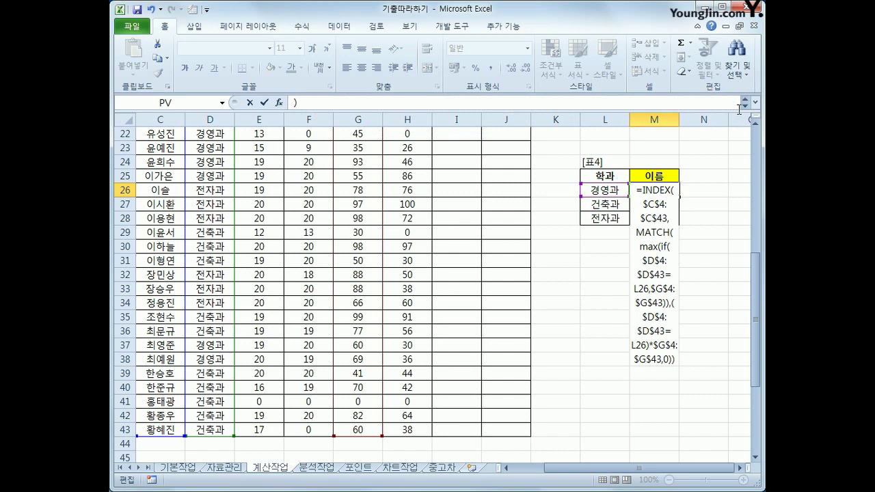
Step: Confirm M26 as an array formula and copy it down to M28 for 건축과 and 전자과
key(ctrl+shift+Return)
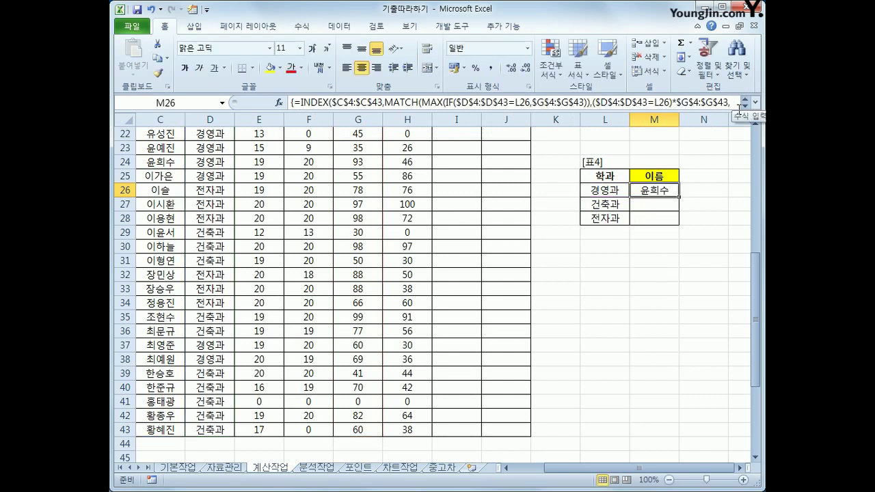
scroll(681, 237, up, 2)
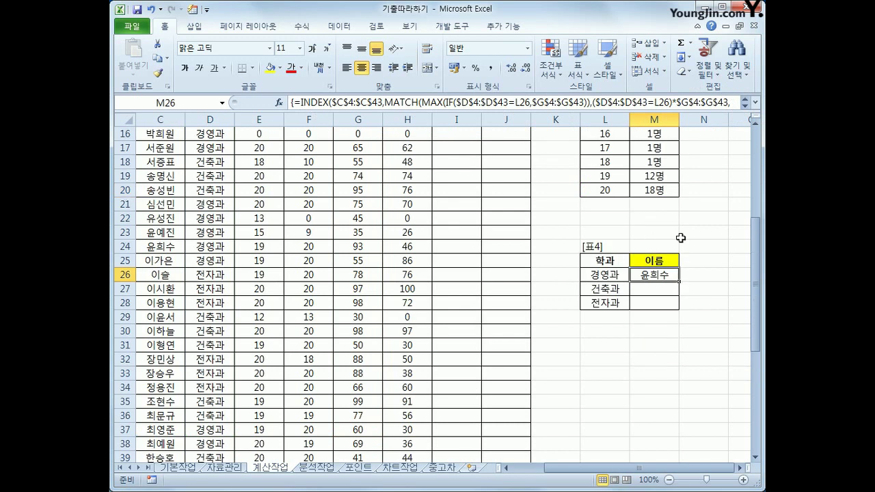
drag(679, 281, 675, 307)
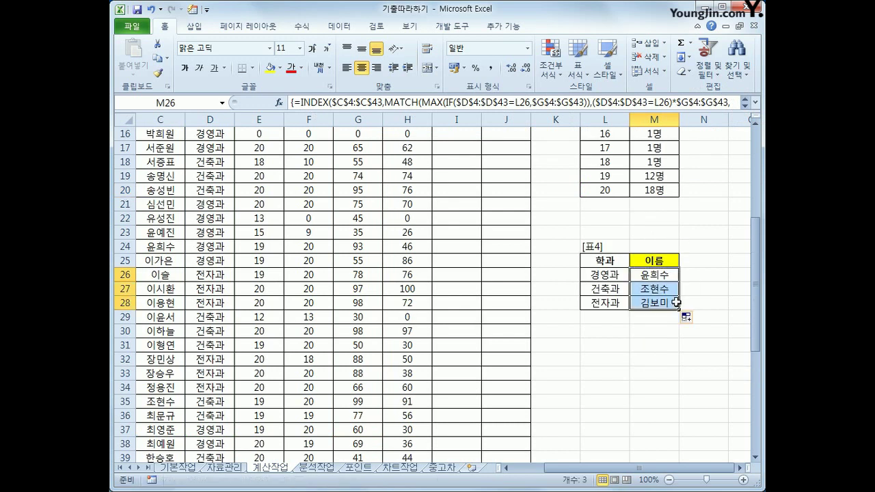
scroll(676, 302, up, 3)
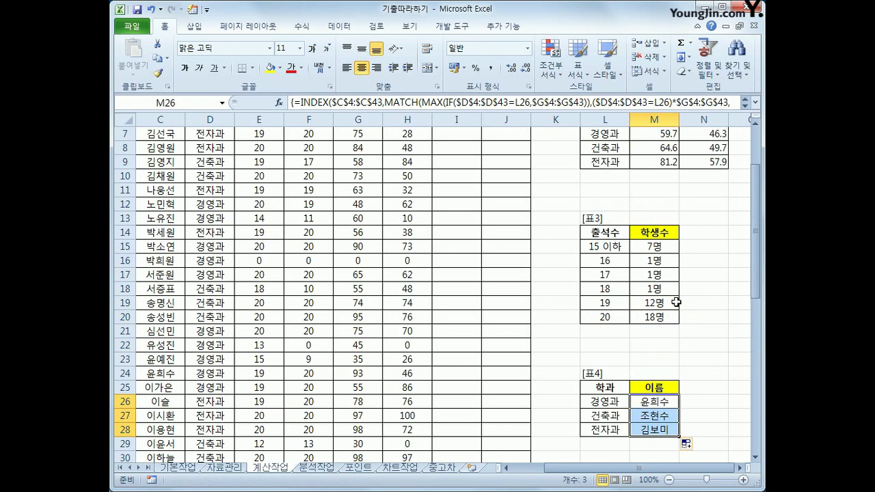
scroll(676, 303, up, 2)
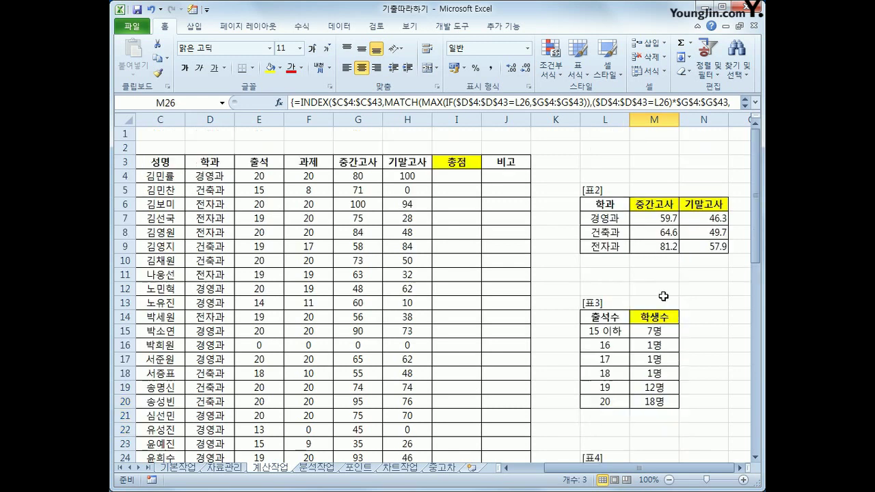
Step: Open the Visual Basic editor from 개발 도구 and insert a new code module
click(468, 181)
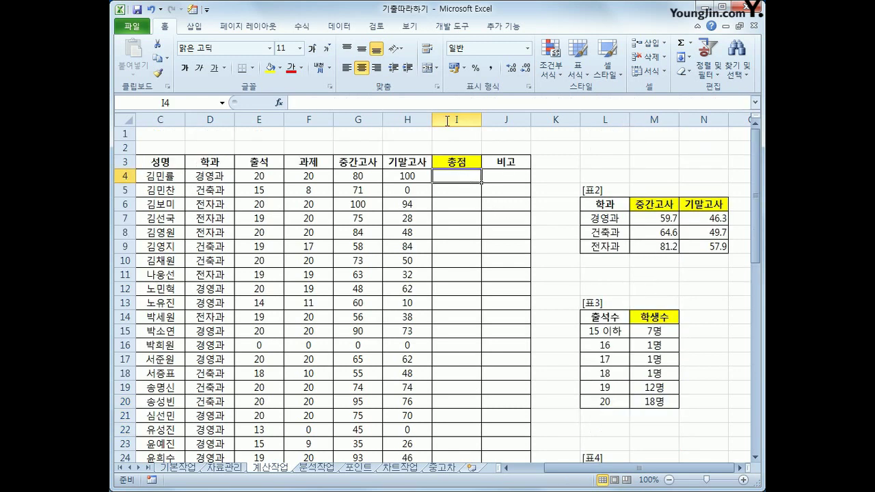
click(449, 31)
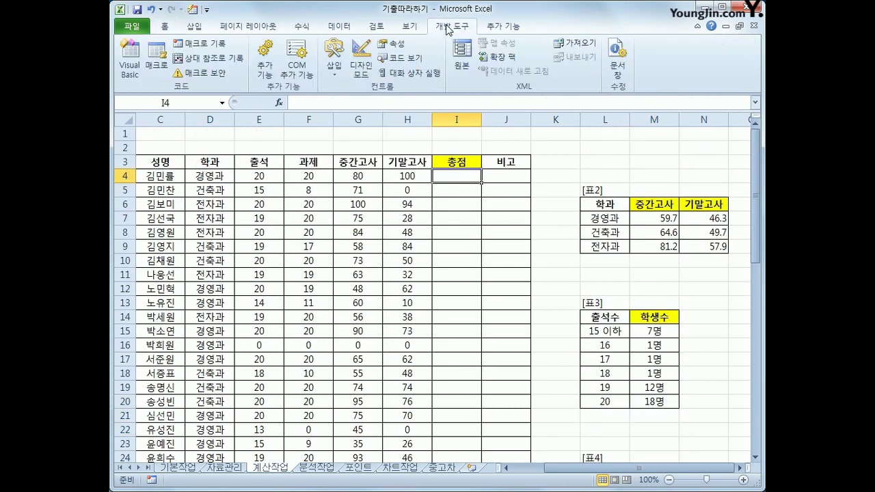
click(131, 68)
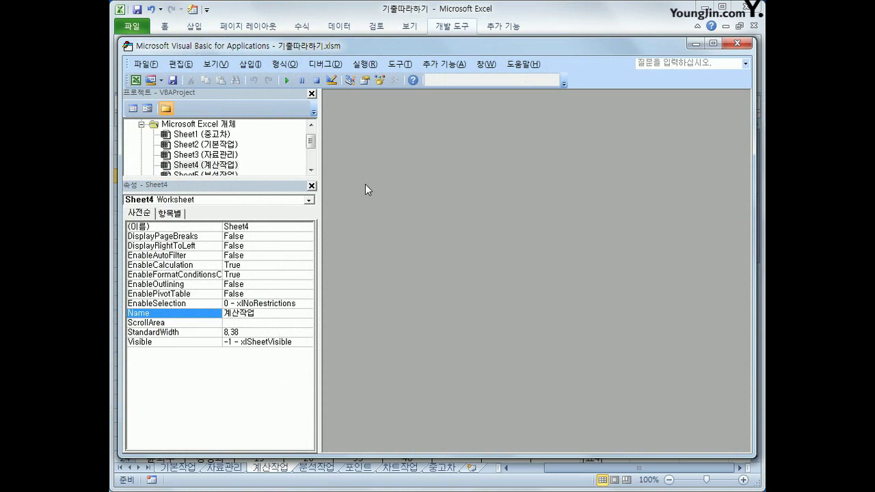
click(253, 68)
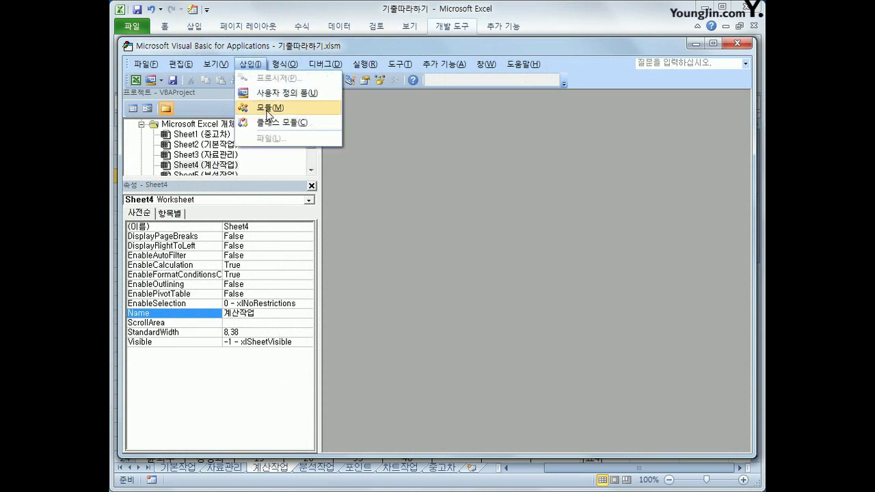
click(264, 108)
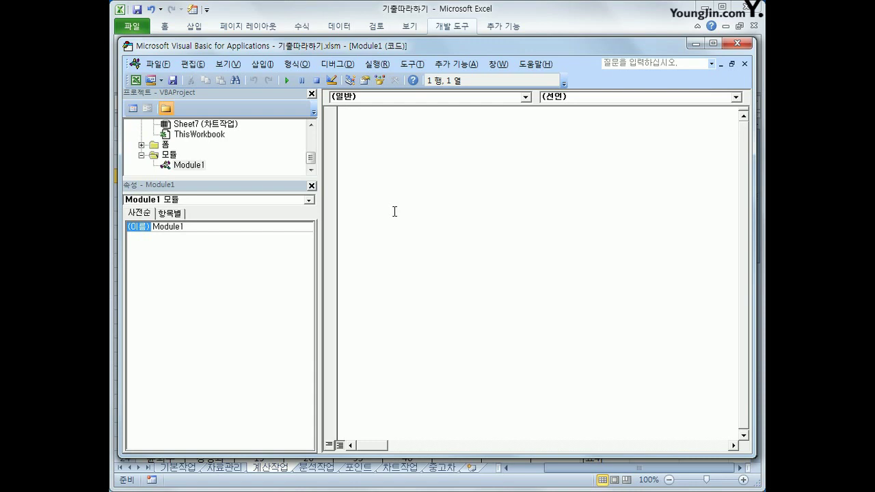
Step: Write the fn총점(출석, 과제, 중간고사, 기말고사) header and an If condition testing whether any score is 0
text(public function fn총점()
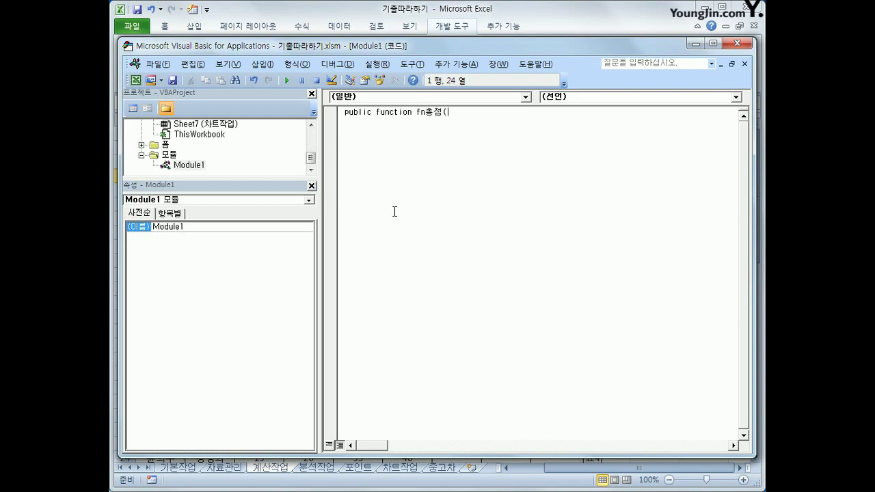
text(출석, 과제, 중간ㄱ고사, 기말고사))
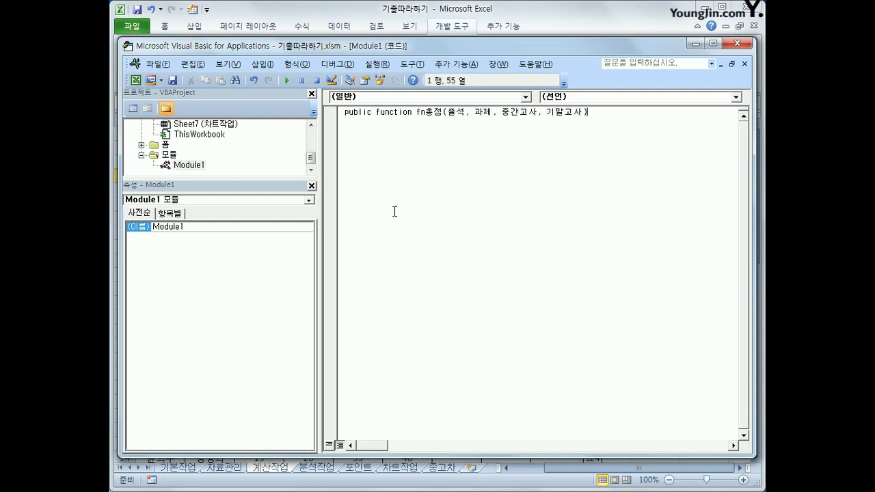
key(Return)
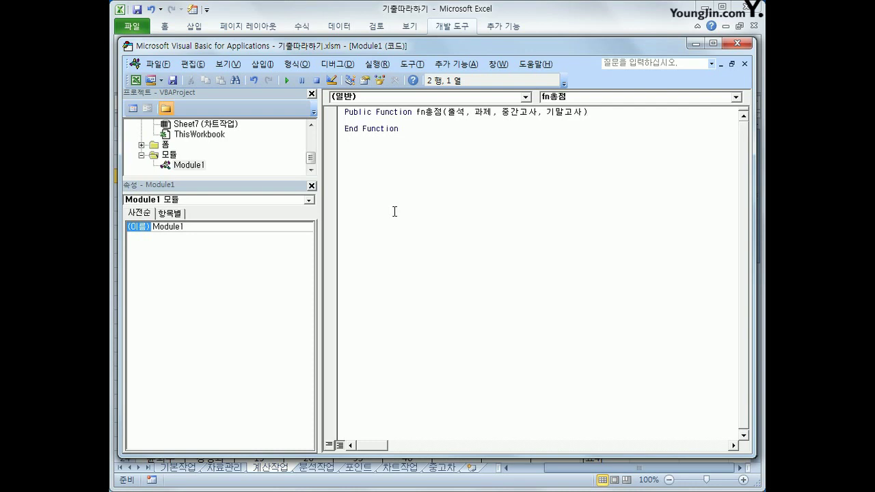
key(Tab)
text(if)
text(출석)
text(= 0 or 중간ㄱ고사 =0 )
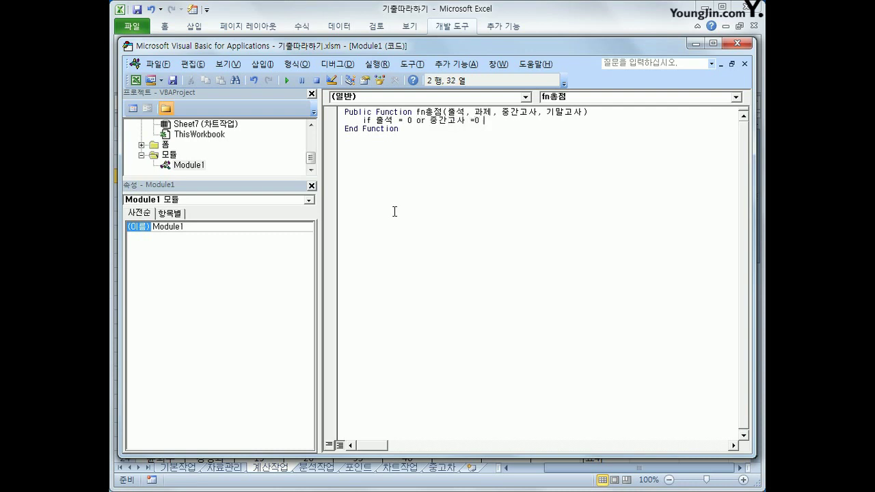
text(or 김)
text(말고사 )
text(= 0)
text( Then)
key(Return)
Step: Return 0, else 출석+과제+중간고사*0.3+기말고사*0.3, then close with End If
key(Tab)
text(fn)
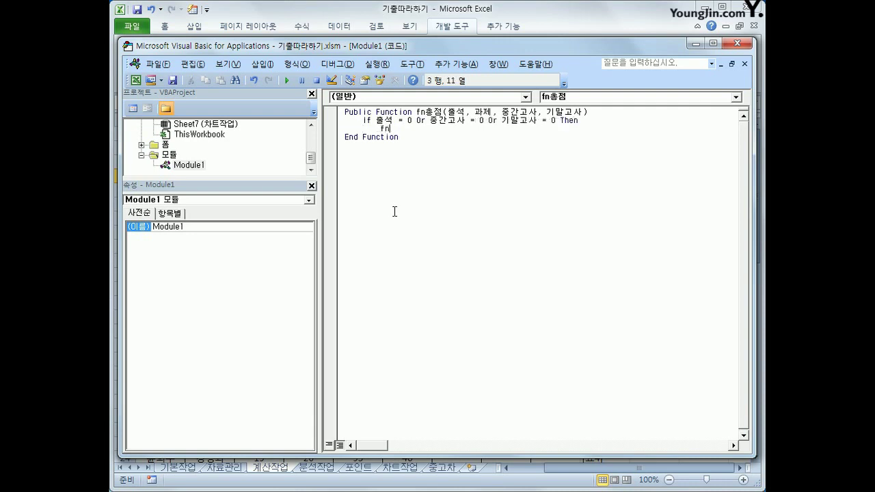
text(총점 = 0)
key(Return)
text(else)
key(Tab)
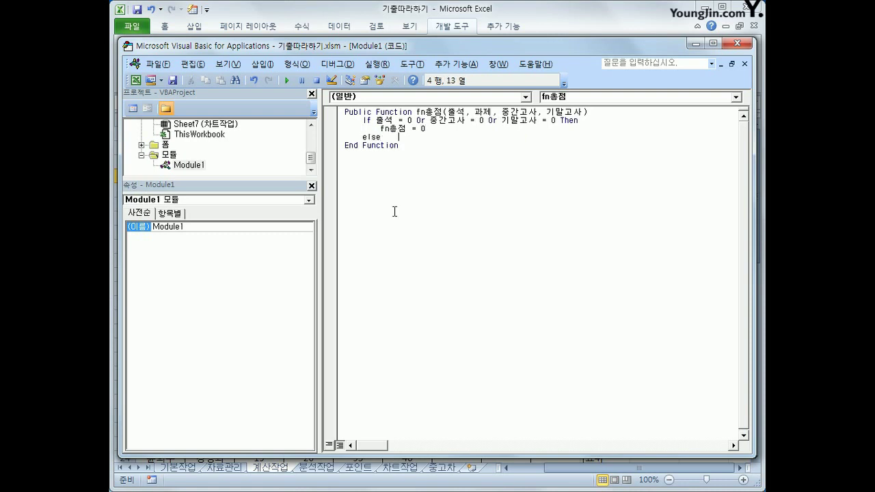
key(BackSpace)
key(BackSpace)
key(BackSpace)
key(Return)
key(Tab)
text(fn총점 )
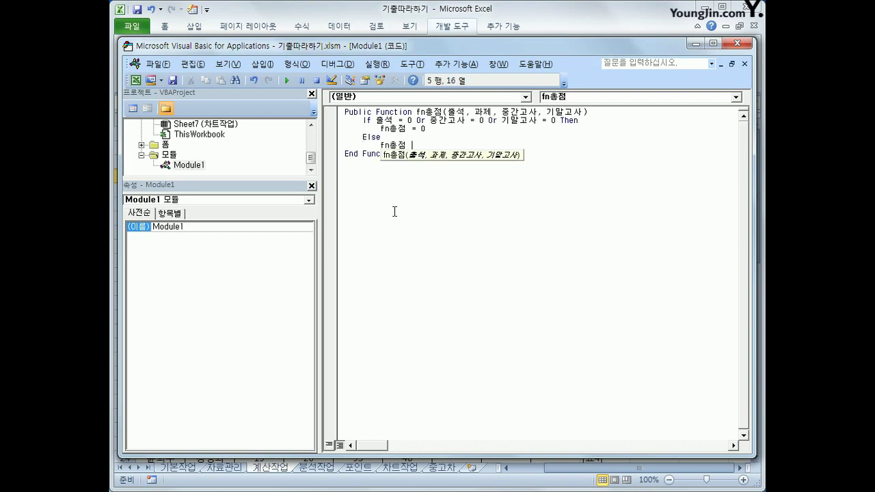
text(= 출)
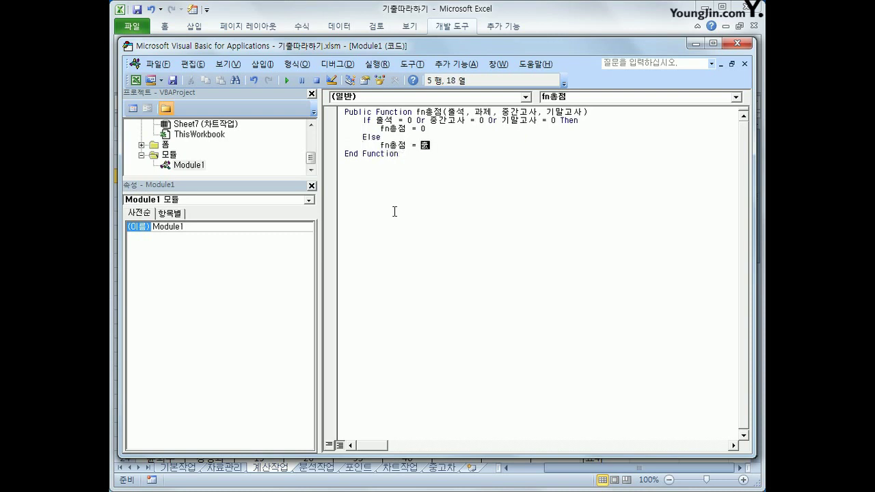
text(석 + 과제 + 중간고)
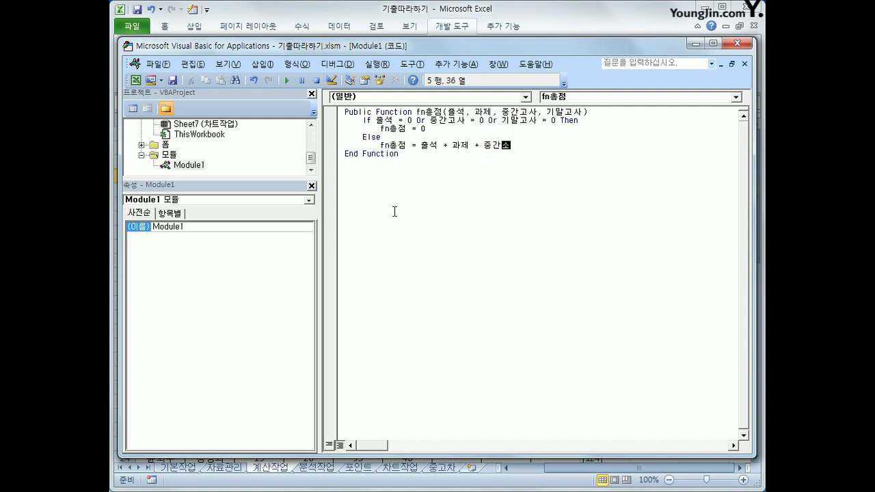
text(사 * 0. 3 + 기말고사 * 0.3)
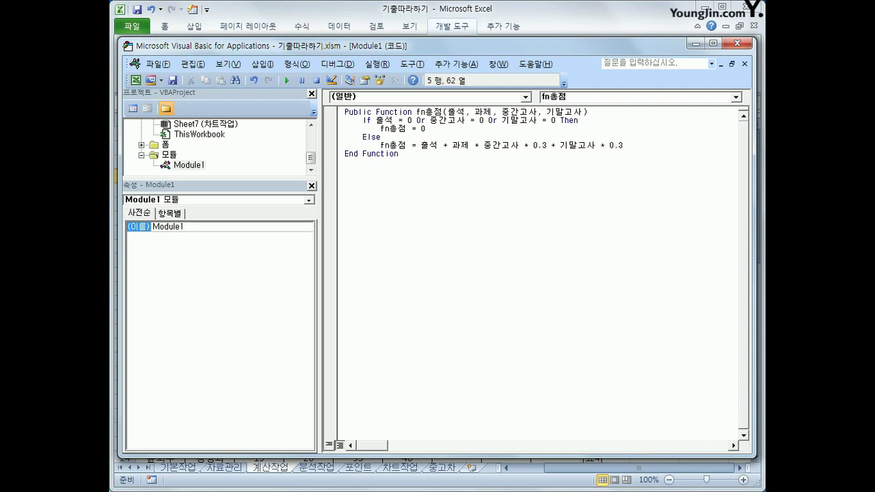
key(Return)
text(end if)
Step: Add a blank line below the function header to tidy the code
key(Return)
key(Up)
key(Up)
key(Up)
key(Up)
key(Up)
key(Up)
key(End)
key(Return)
key(Down)
key(Down)
key(Down)
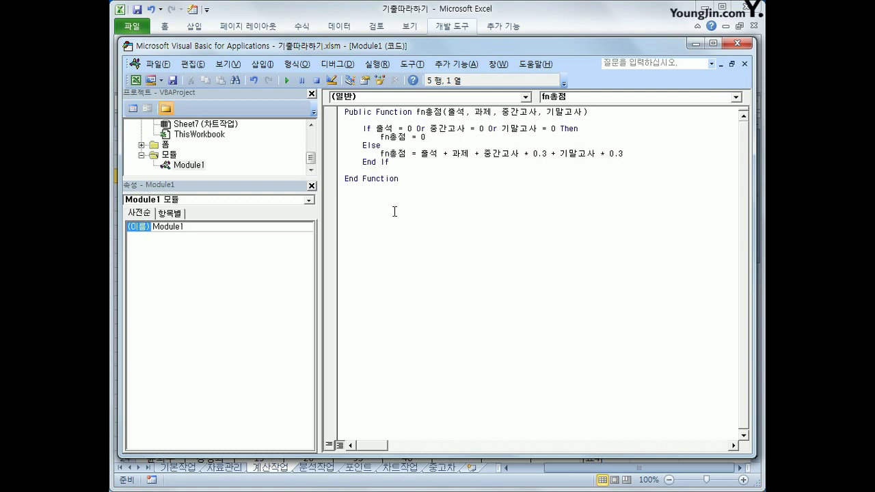
key(Up)
key(Up)
Step: Close the VBA editor and choose the user-defined fn총점 function for I4
click(738, 45)
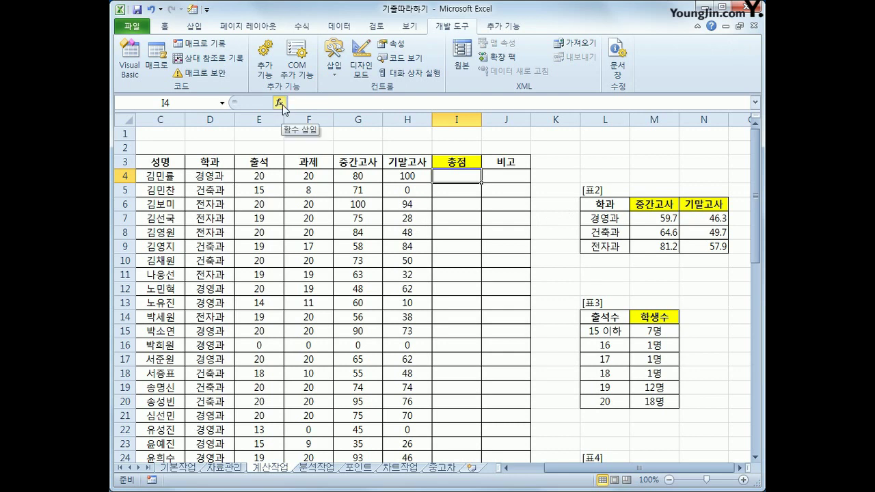
click(279, 102)
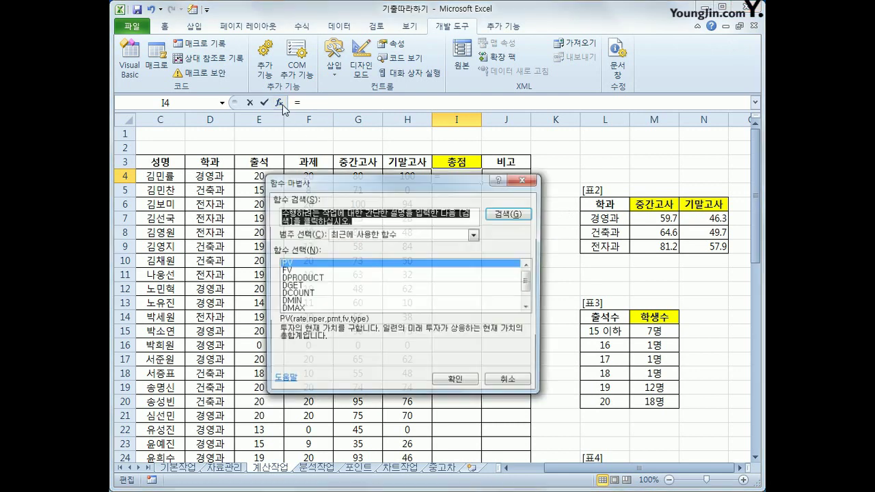
click(347, 242)
click(374, 333)
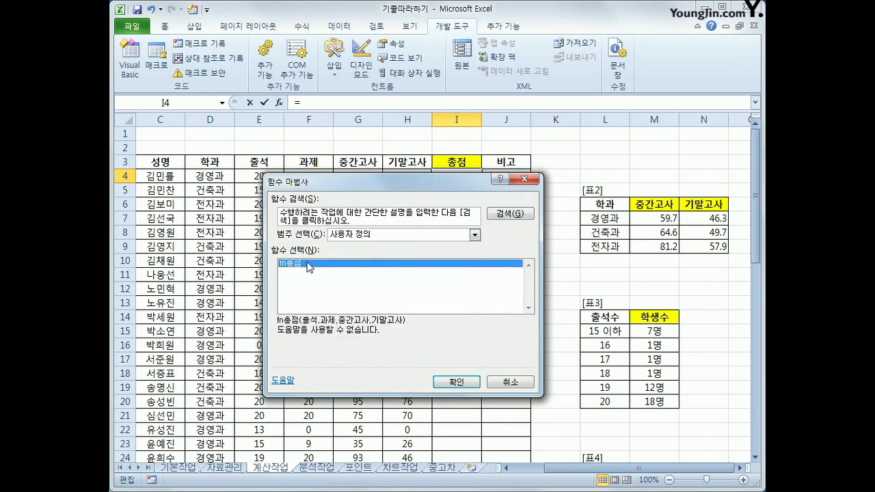
click(458, 385)
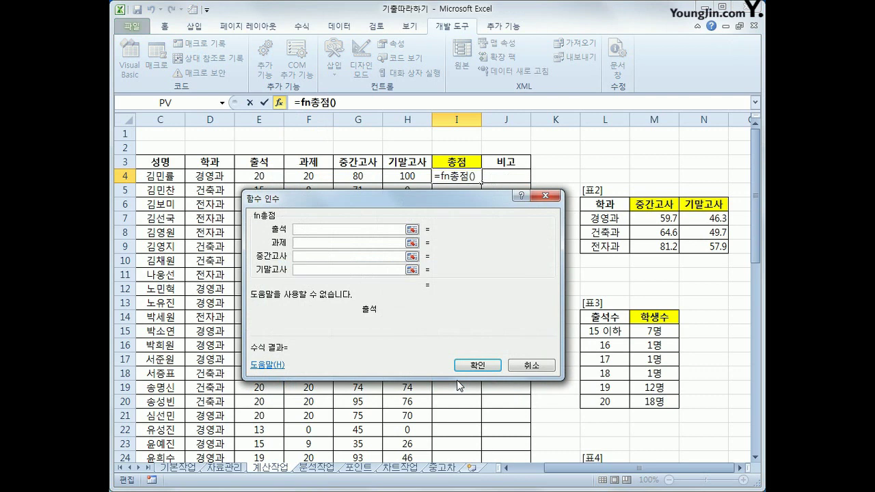
Step: Set the fn총점 arguments to E4, F4, G4 and H4, giving 94 in I4
click(272, 179)
click(303, 243)
click(309, 179)
click(310, 256)
click(354, 175)
click(326, 270)
click(397, 177)
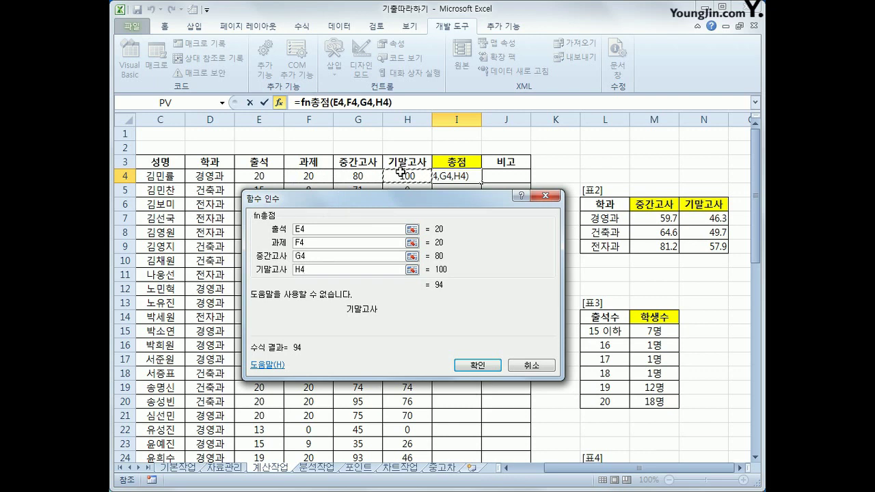
click(491, 365)
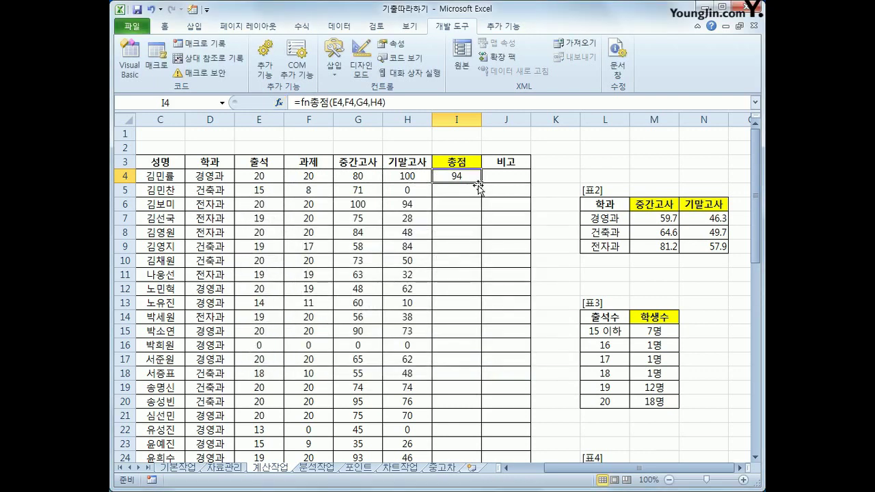
Step: Fill the fn총점 formula down the 총점 column and check the results
double_click(482, 182)
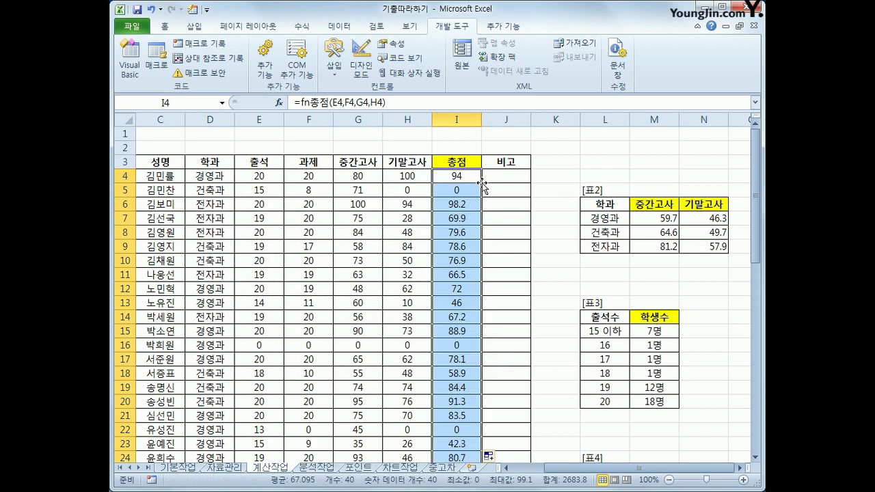
scroll(473, 191, down, 6)
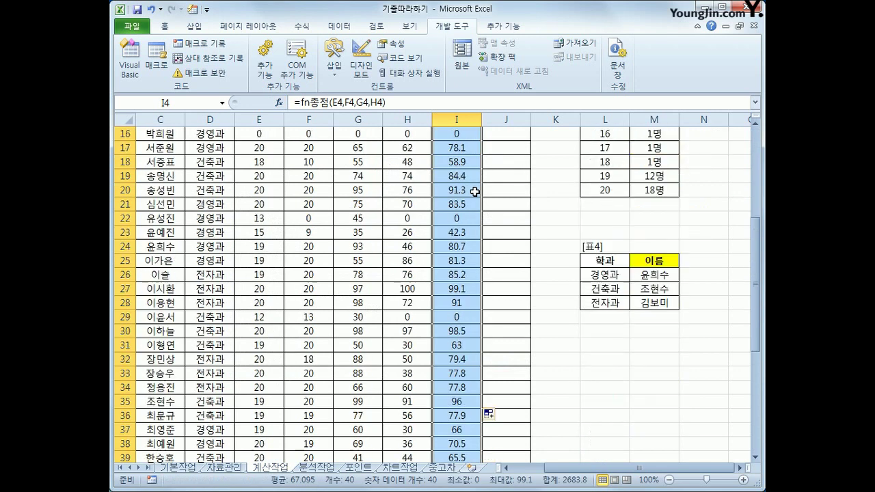
scroll(473, 197, down, 4)
scroll(472, 197, up, 10)
click(457, 179)
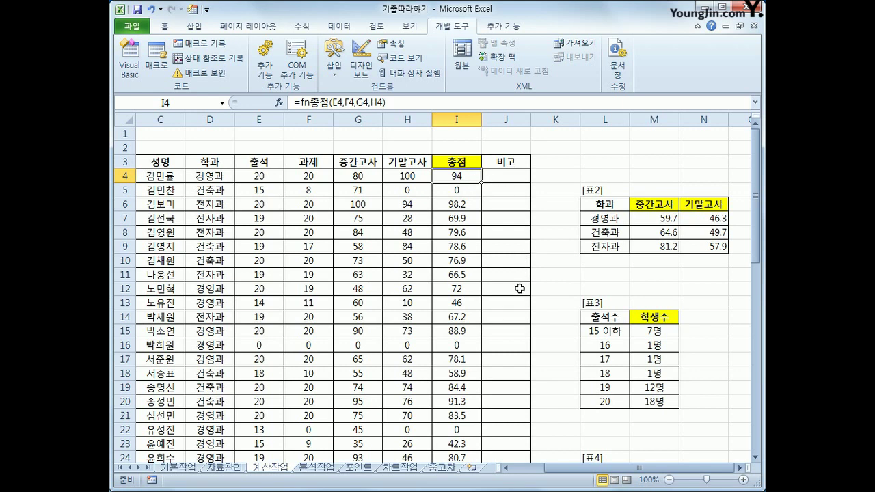
scroll(521, 283, down, 11)
click(470, 350)
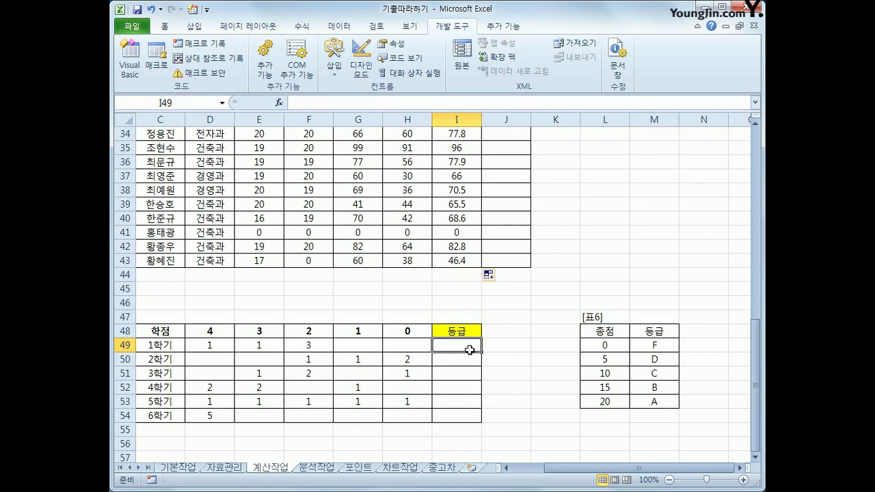
scroll(470, 350, down, 2)
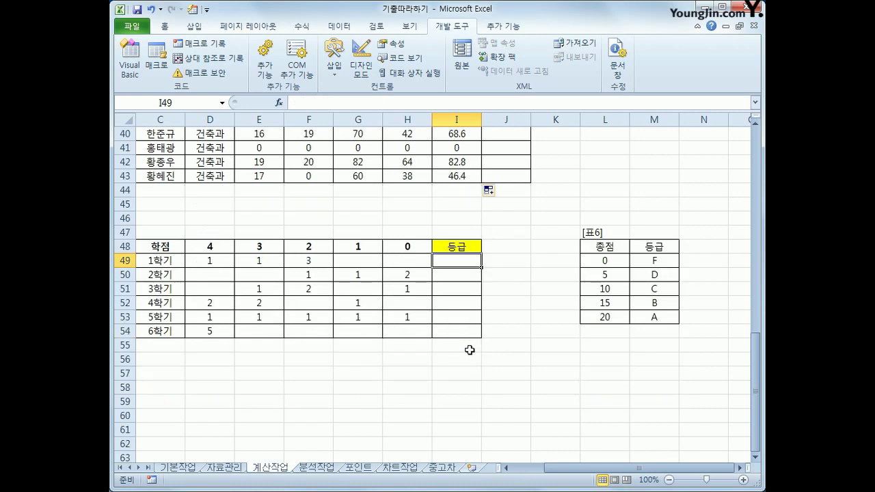
drag(614, 474, 572, 473)
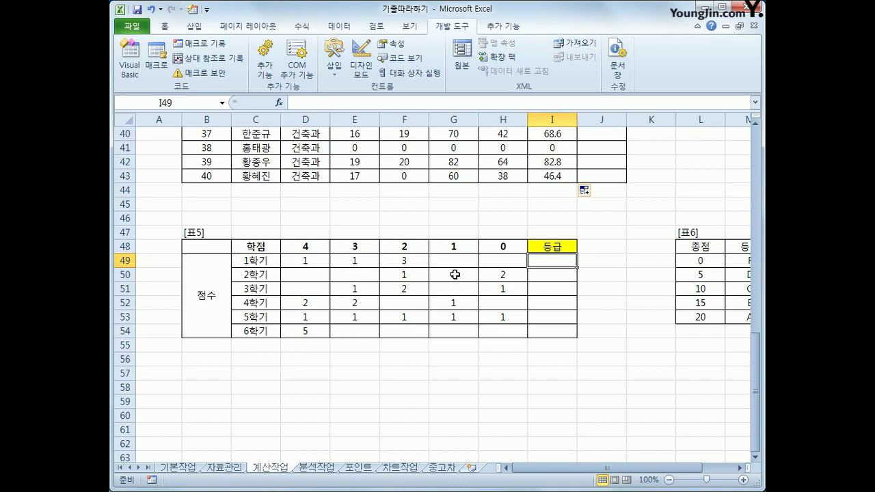
click(702, 247)
click(704, 259)
drag(704, 259, 704, 317)
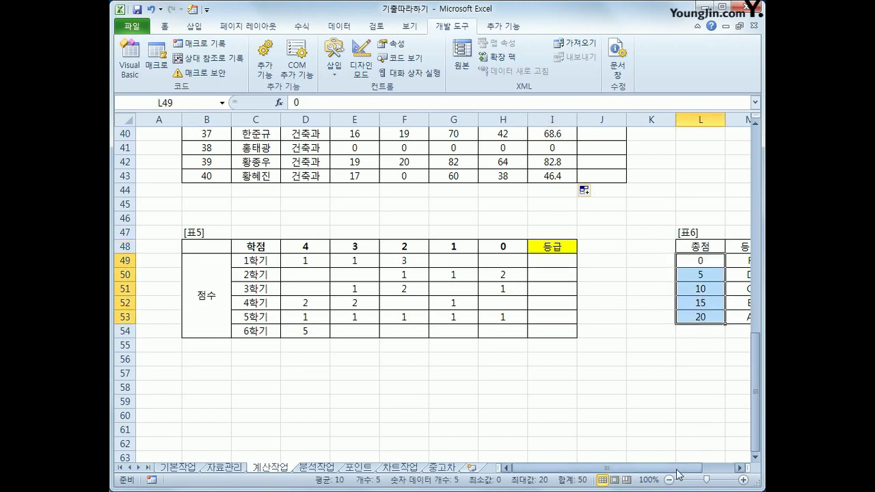
click(740, 467)
click(740, 467)
click(659, 264)
drag(659, 268, 655, 317)
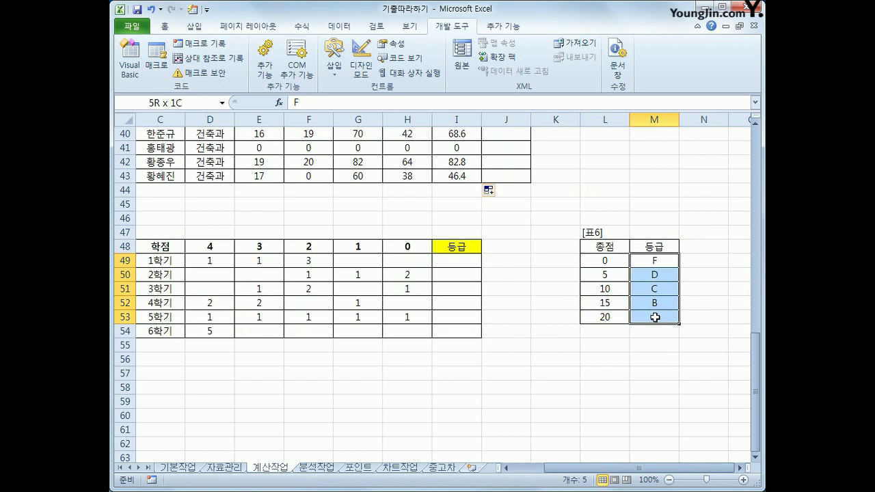
click(461, 263)
click(204, 263)
click(258, 271)
click(257, 259)
click(226, 261)
click(217, 246)
click(217, 258)
click(252, 248)
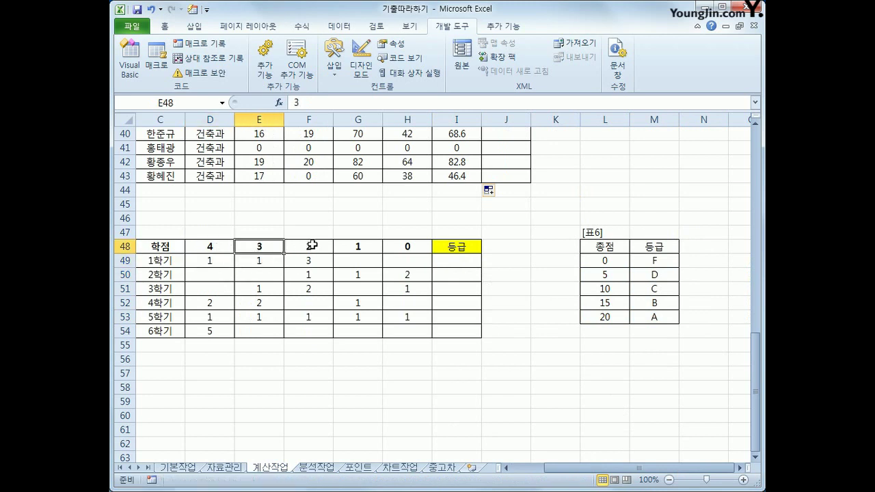
click(462, 259)
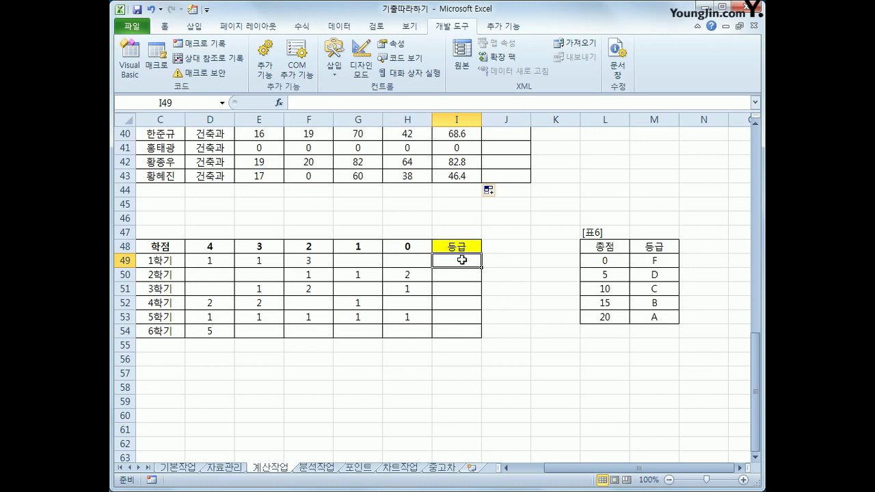
Step: Enter =SUMPRODUCT(D49:H49,$D$48:$H$48) in I49
text(=)
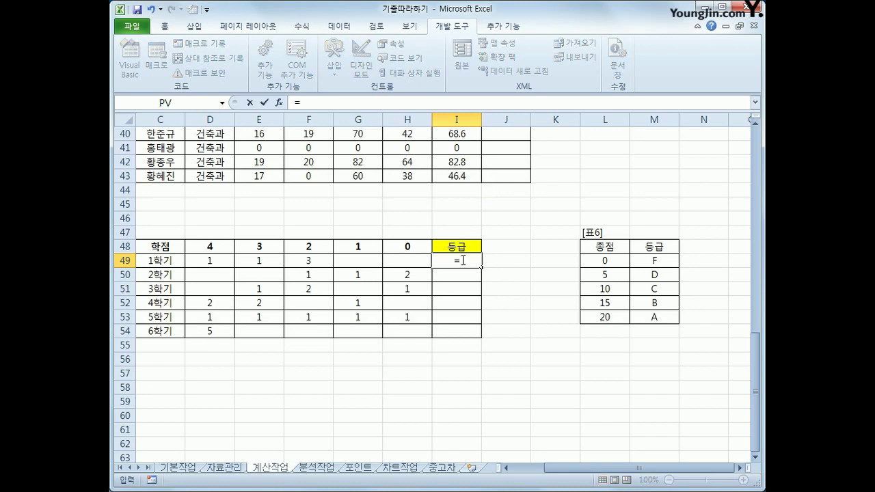
text(sump)
key(Tab)
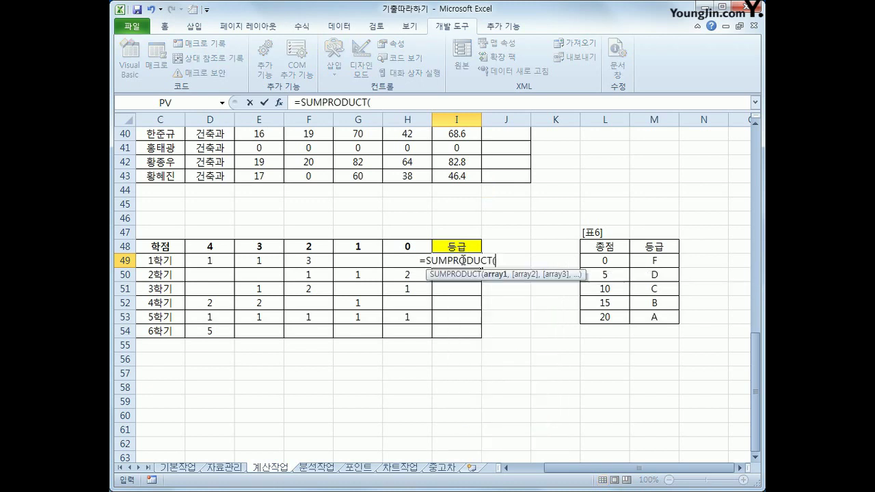
drag(216, 261, 409, 264)
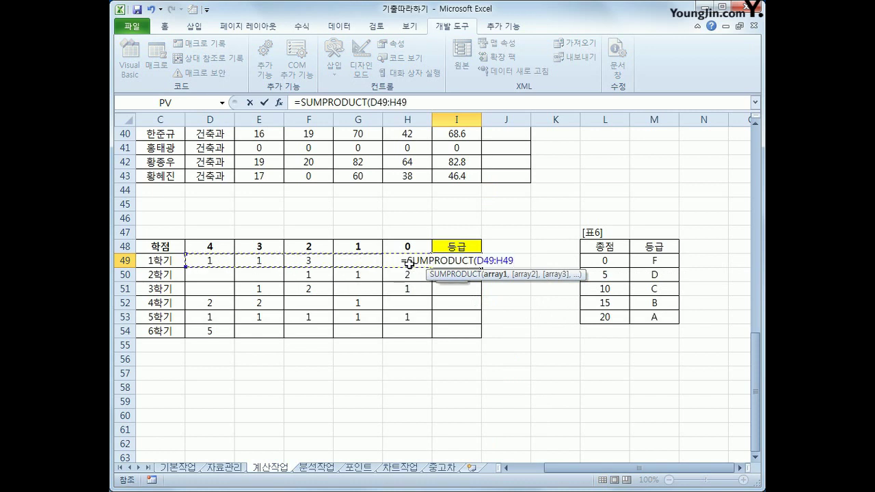
text(,)
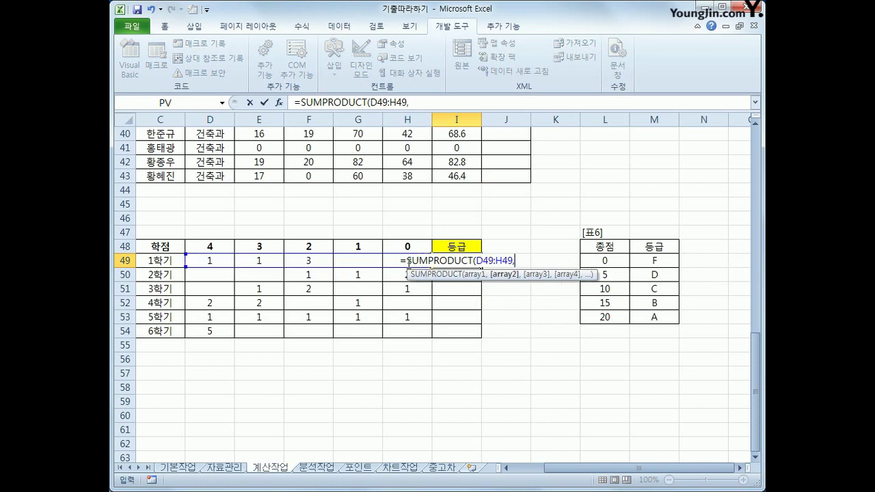
drag(211, 244, 406, 247)
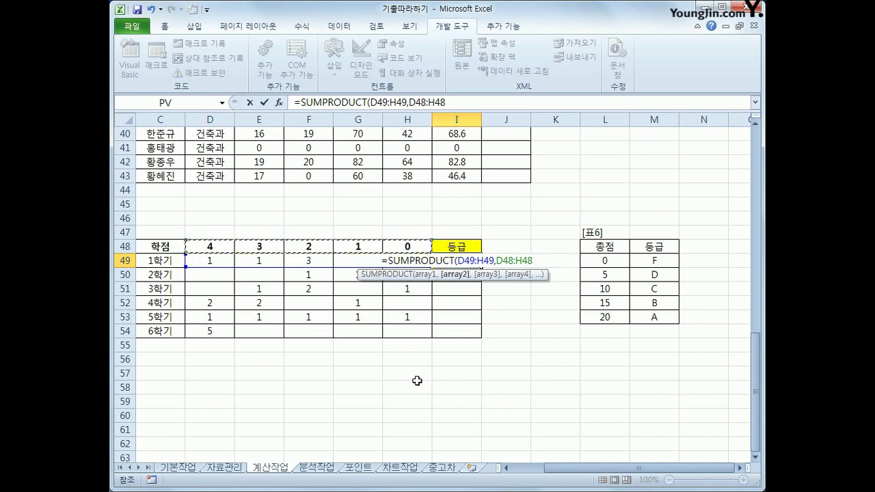
key(F4)
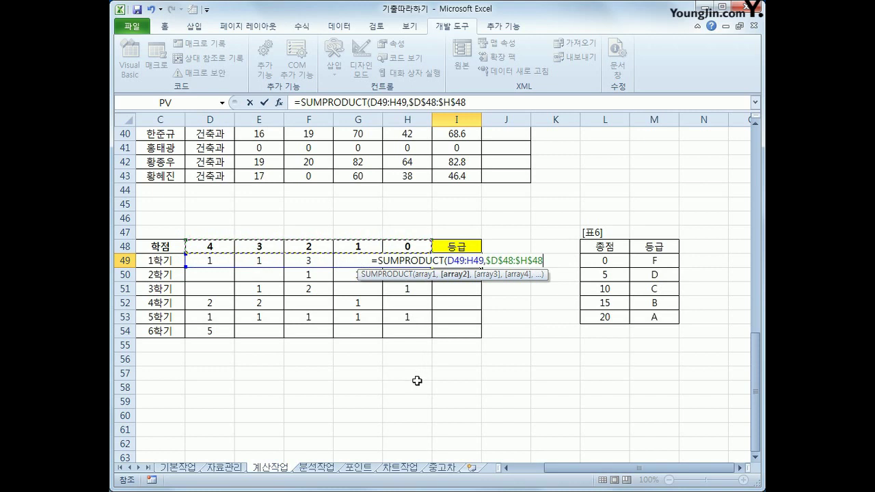
text())
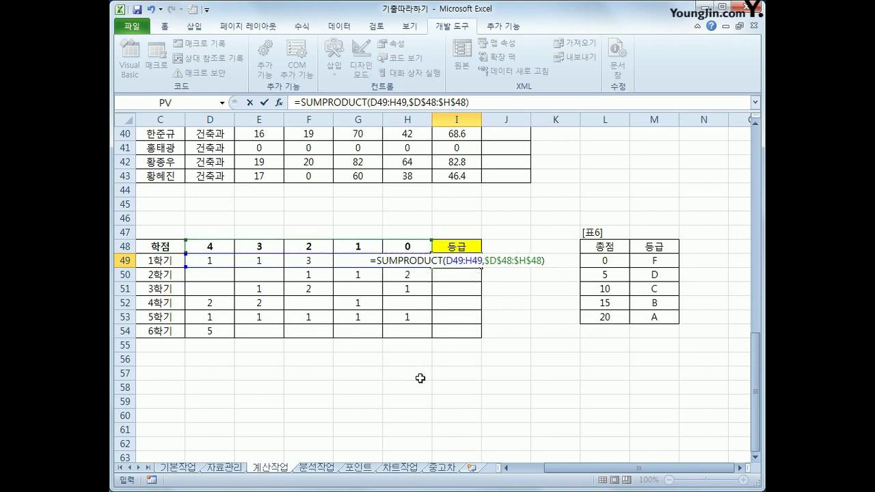
key(Return)
key(Up)
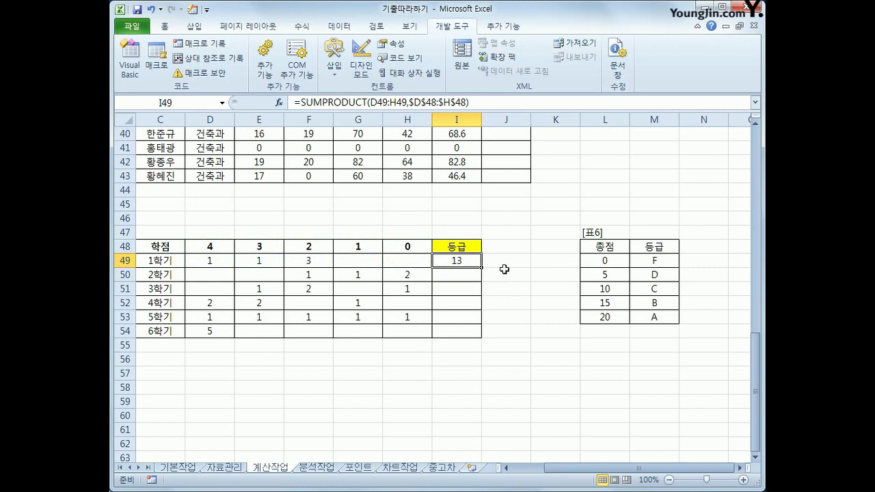
Step: Copy the formula down to I54, giving 13, 3, 7, 15, 10 and 20
drag(481, 267, 484, 334)
click(458, 334)
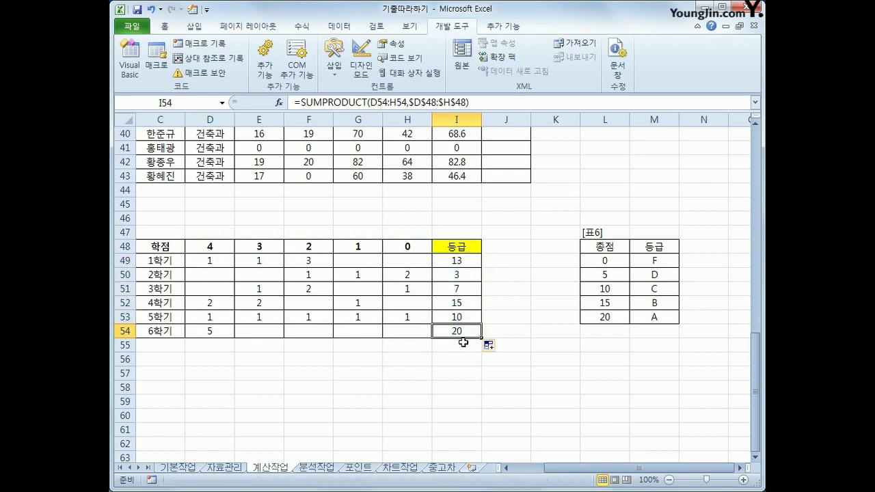
click(459, 261)
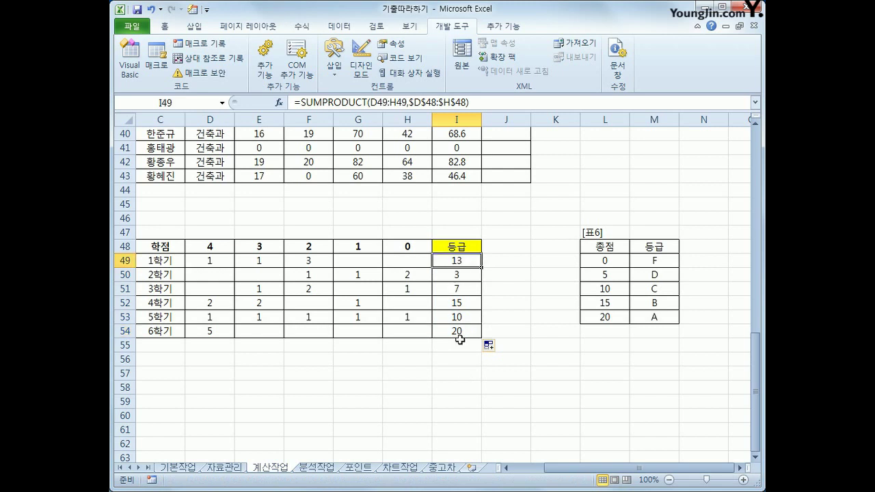
drag(602, 260, 642, 315)
click(472, 263)
Step: Compare the semester scores with the 표6 score thresholds and letter grades
click(654, 290)
click(472, 276)
click(619, 277)
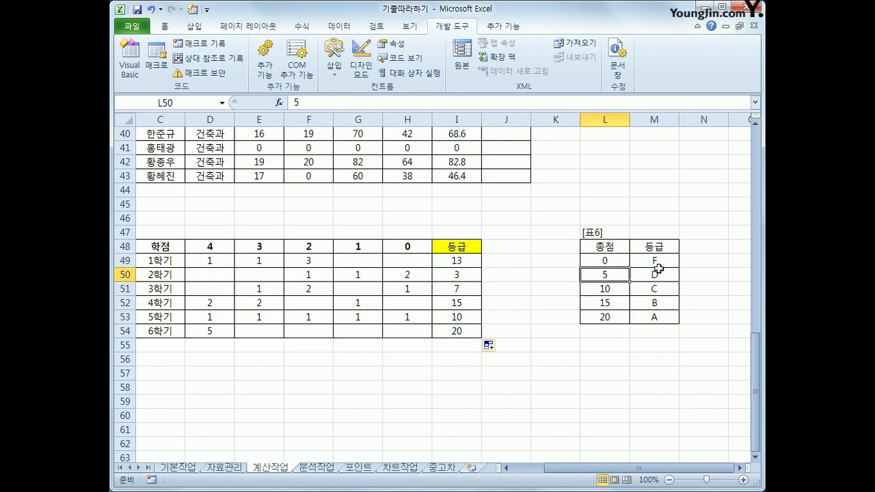
click(656, 263)
click(472, 289)
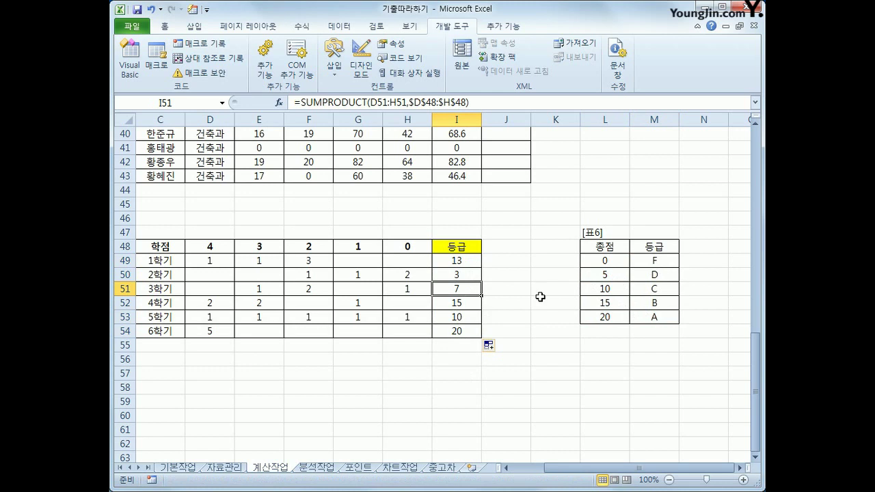
click(610, 287)
click(648, 275)
click(473, 266)
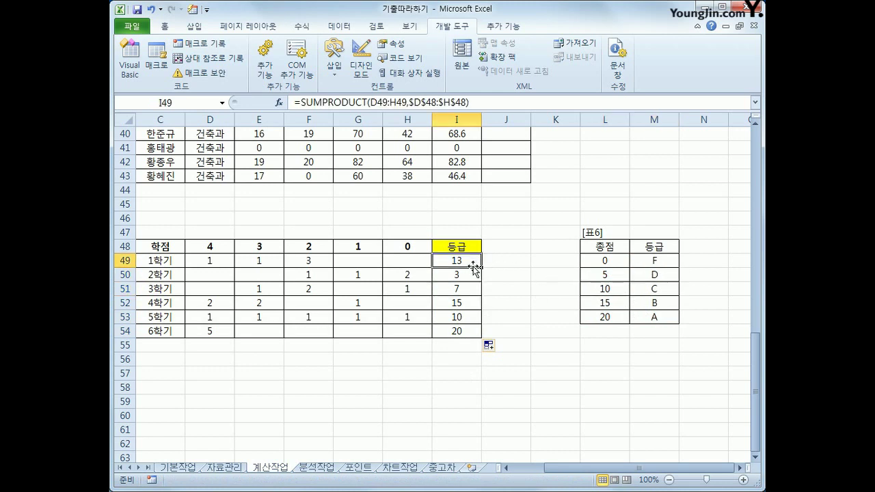
drag(467, 261, 465, 329)
drag(585, 261, 652, 317)
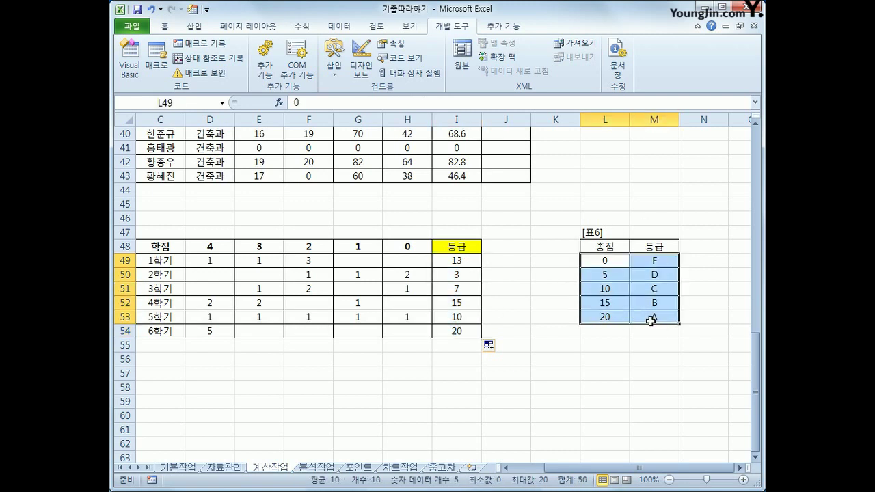
drag(607, 261, 609, 315)
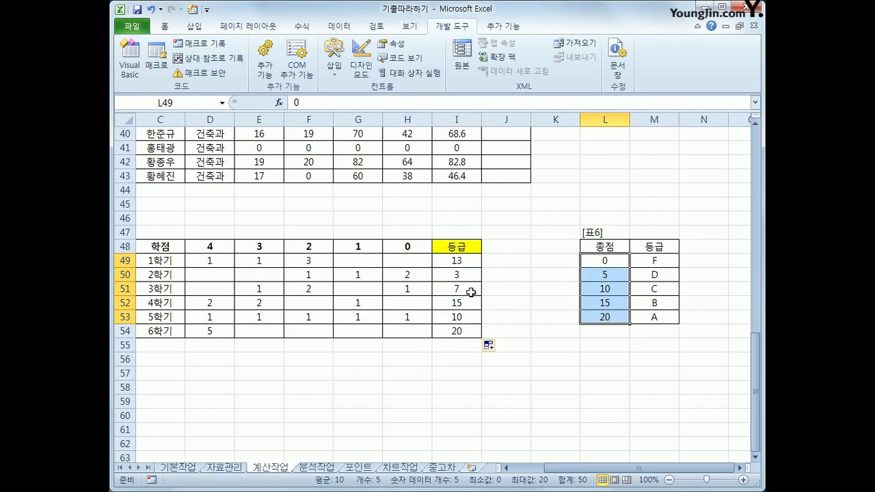
drag(657, 262, 655, 315)
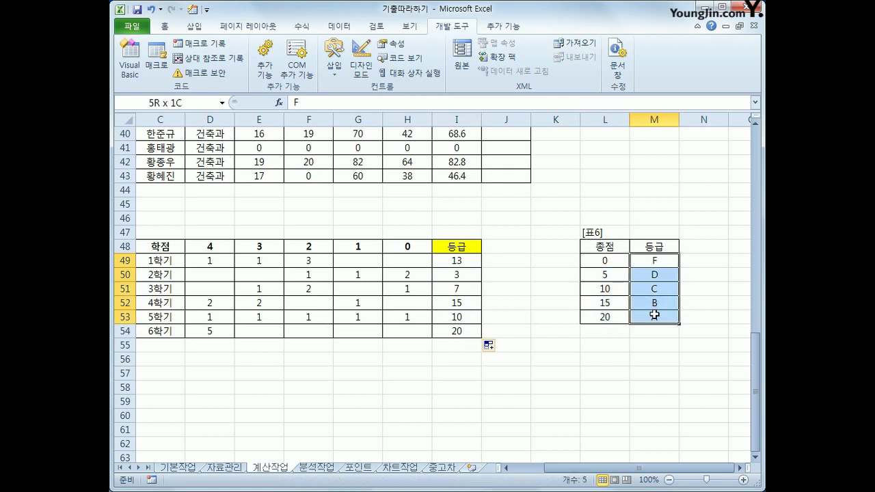
click(464, 264)
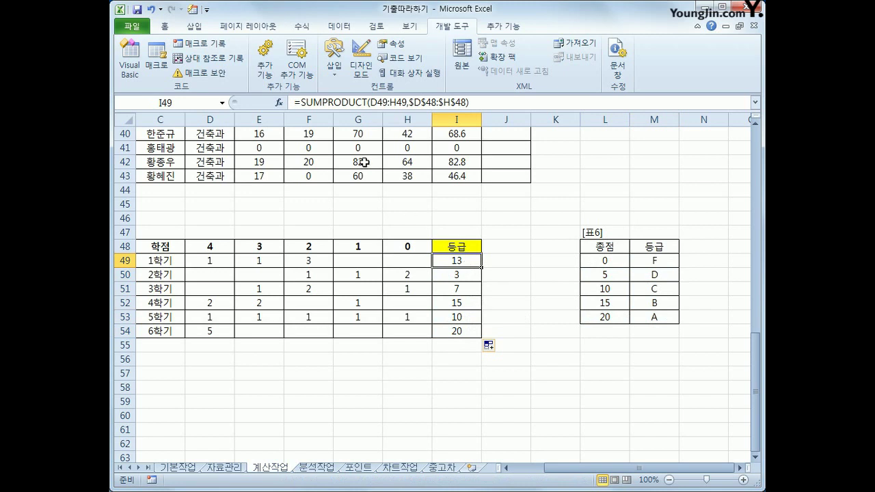
Step: Wrap I49's SUMPRODUCT in VLOOKUP on $L$49:$M$53, column 2, showing grade C
click(301, 103)
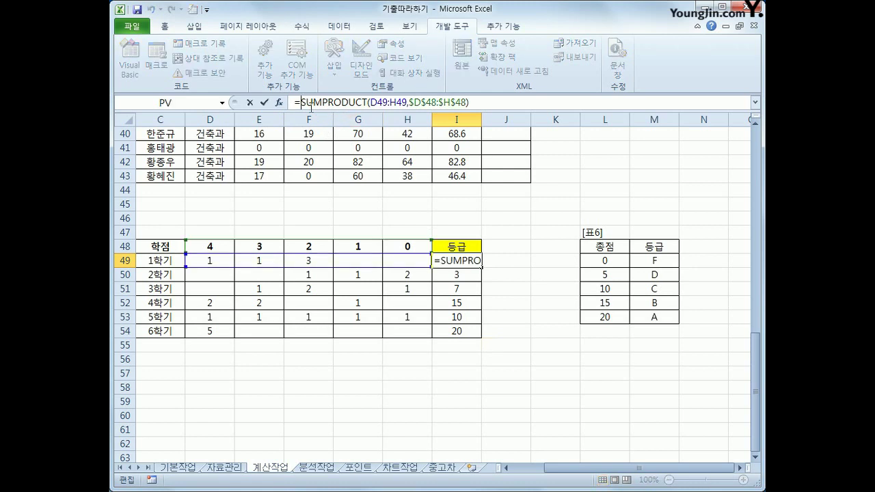
text(vl)
key(Tab)
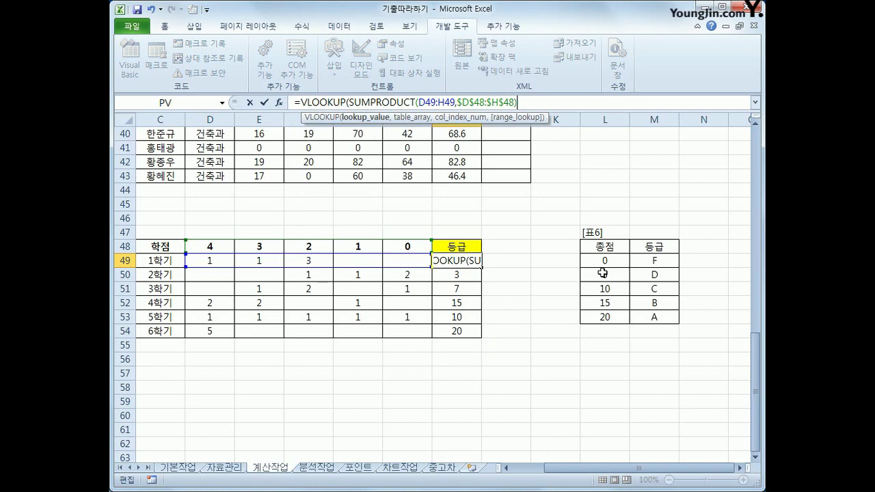
text(,)
drag(608, 260, 639, 317)
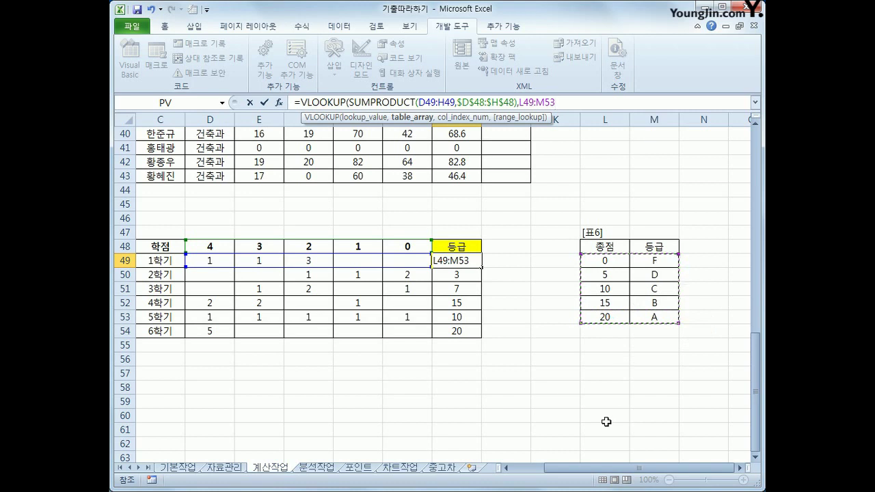
key(F4)
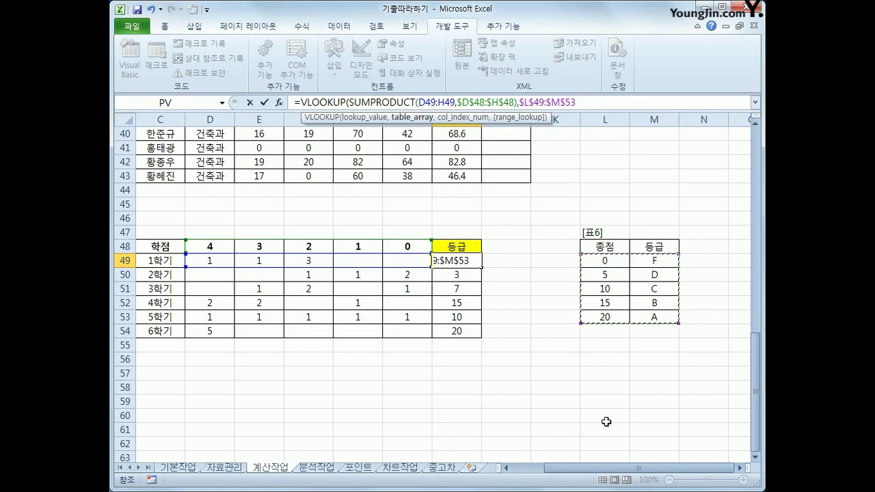
text(,)
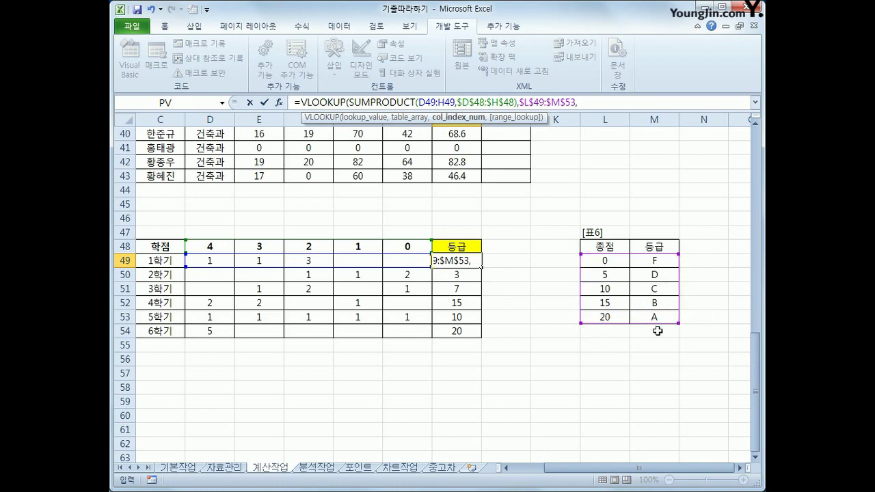
text(2)
text())
key(Return)
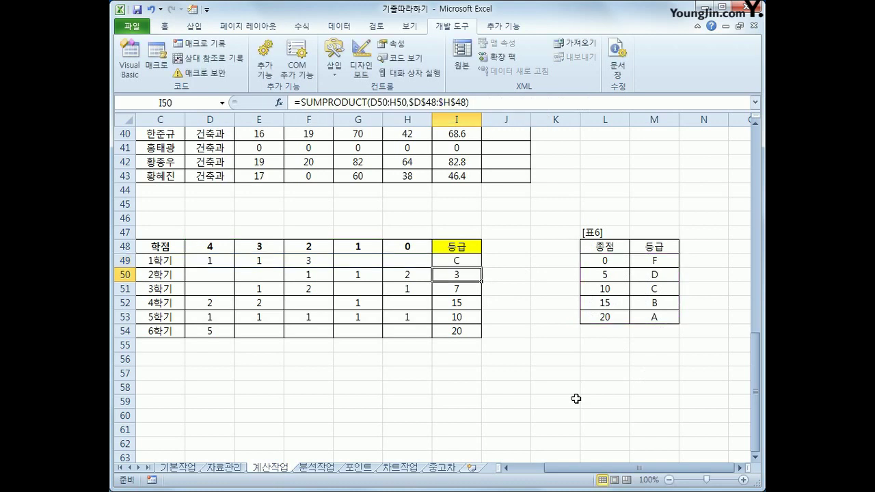
Step: Copy the letter grade formula down to I54 for all six semesters
click(477, 266)
drag(481, 267, 481, 335)
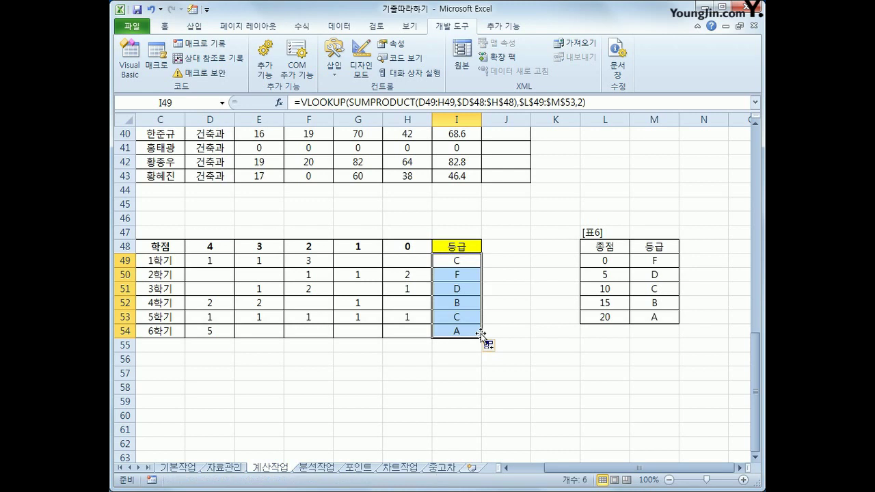
click(469, 258)
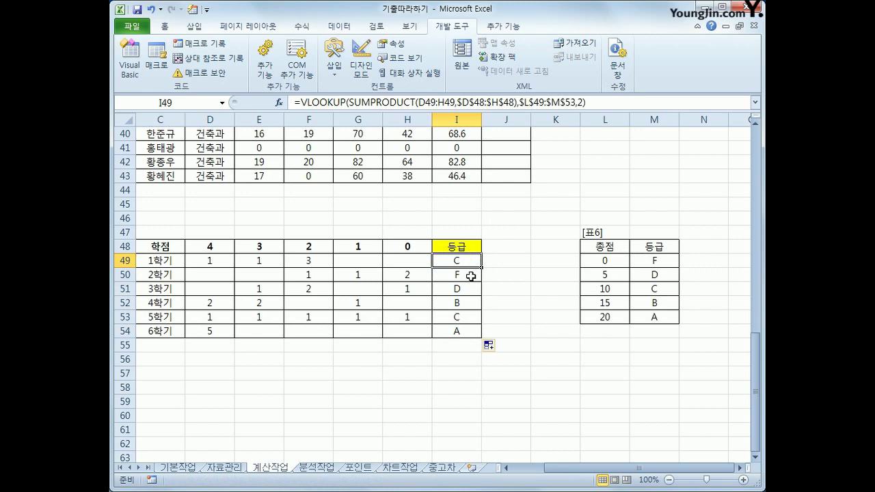
Step: Browse the 기본작업, 자료관리 and 계산작업 sheets
scroll(470, 275, up, 13)
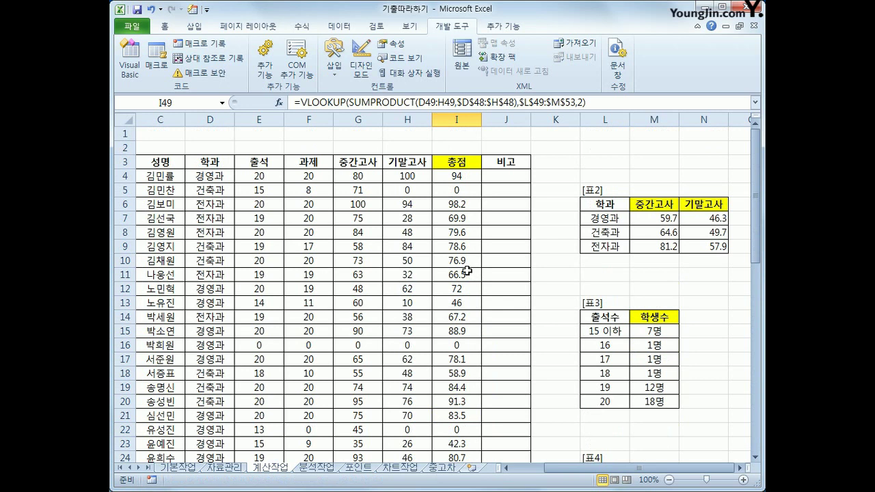
click(197, 468)
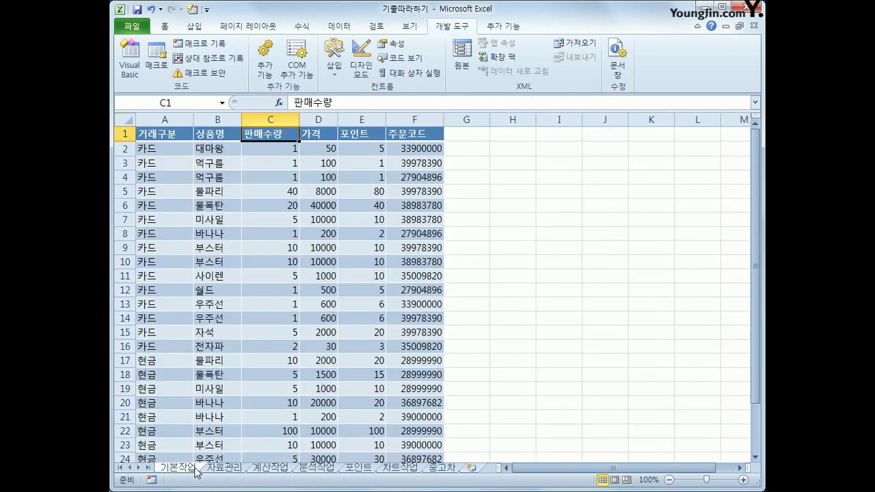
click(222, 469)
click(262, 471)
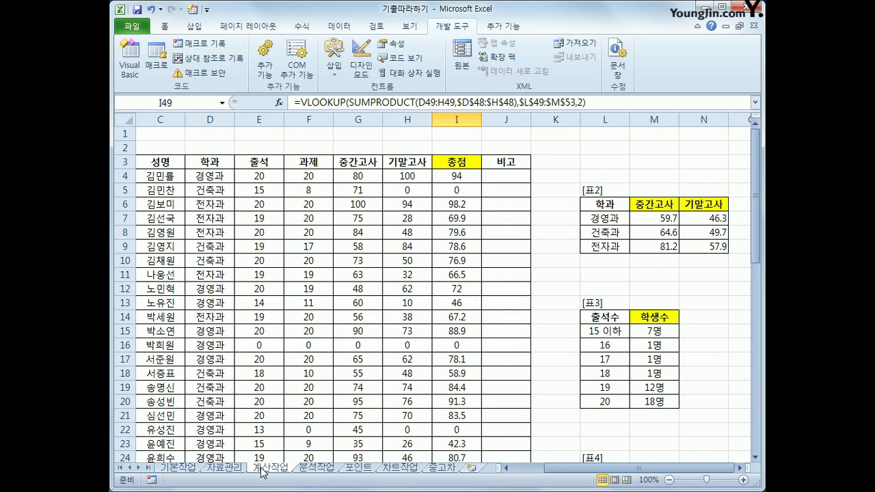
click(177, 469)
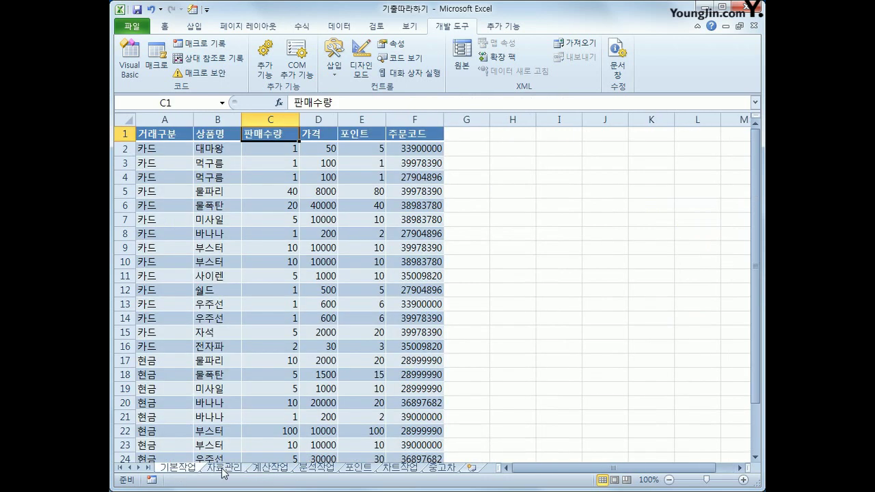
click(223, 469)
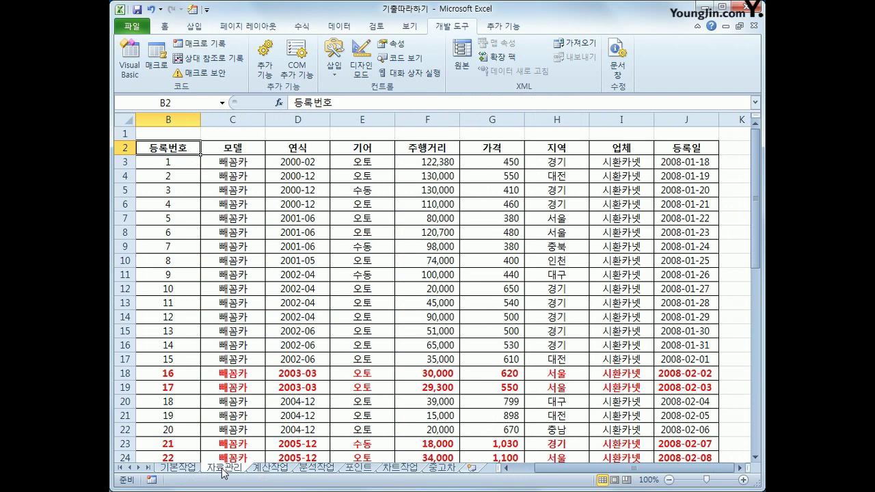
click(268, 469)
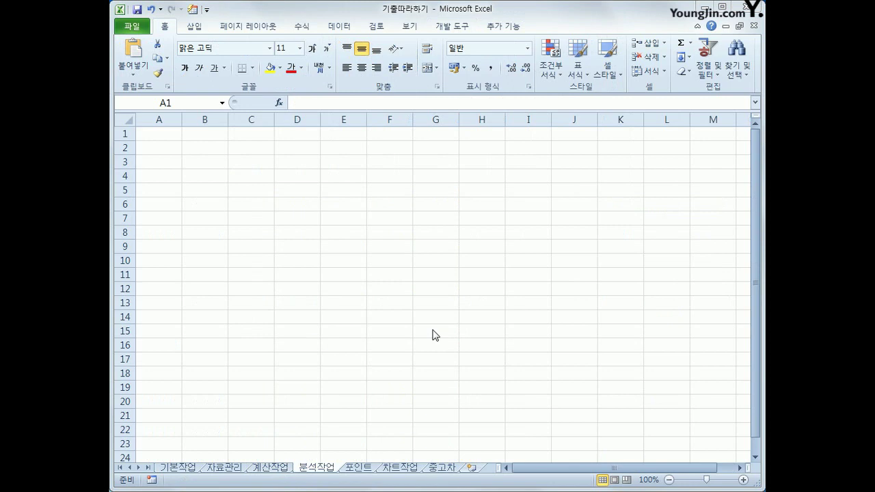
Step: Select B3 on the empty 분석작업 sheet and bring up the 데이터 ribbon
click(170, 140)
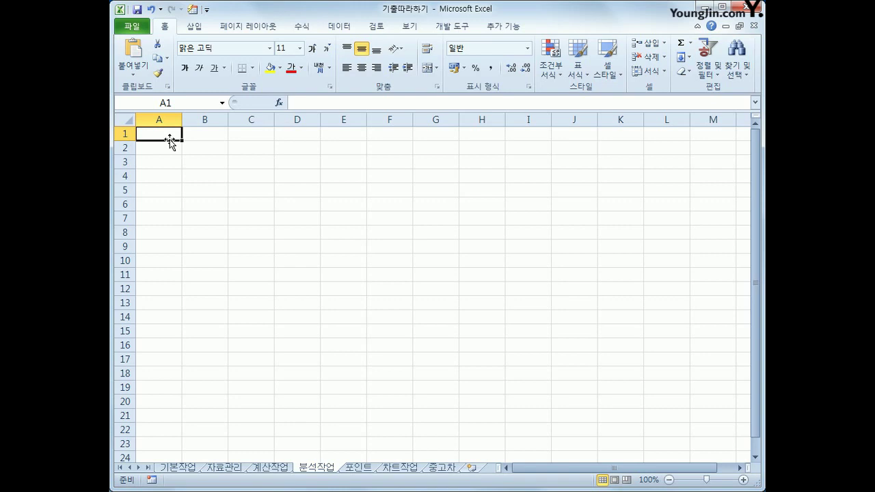
click(220, 161)
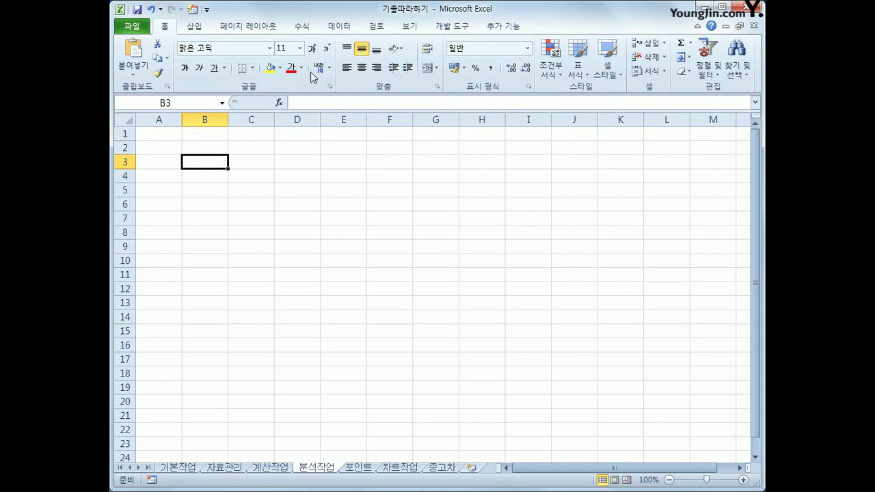
click(334, 27)
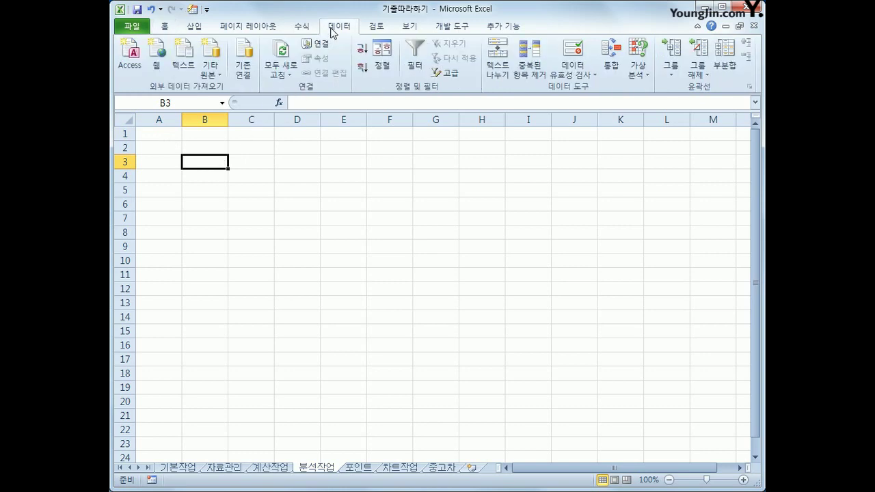
Step: Connect Microsoft Query to the 편의점.accdb database using the MS Access Database source
click(210, 77)
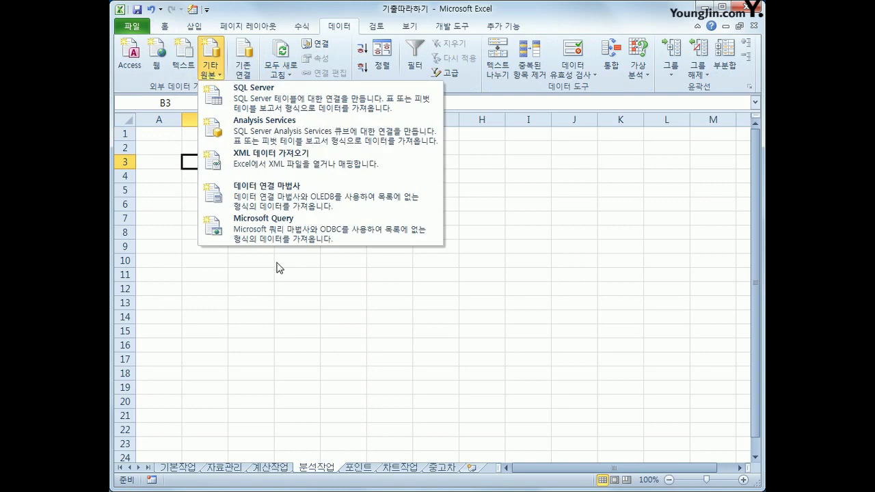
click(277, 236)
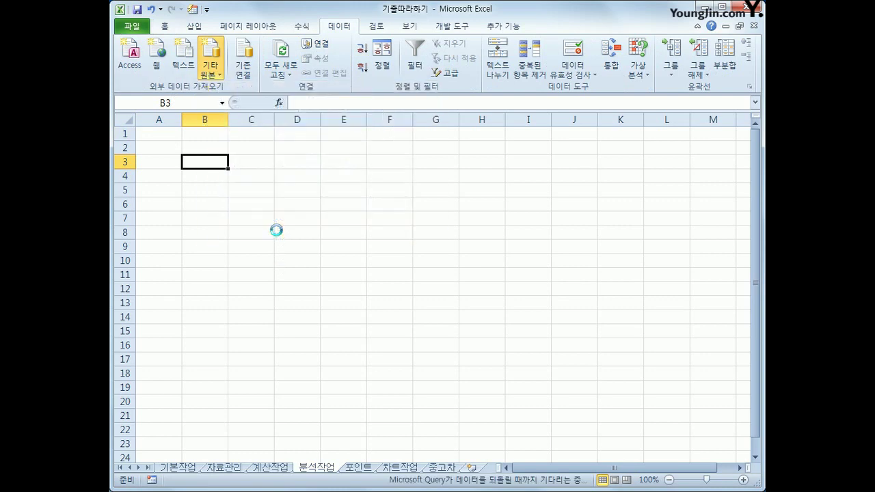
click(364, 280)
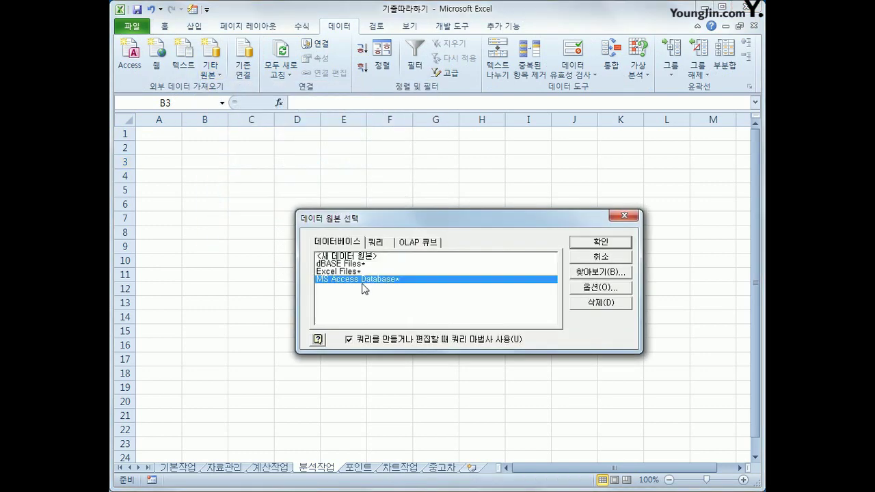
click(578, 249)
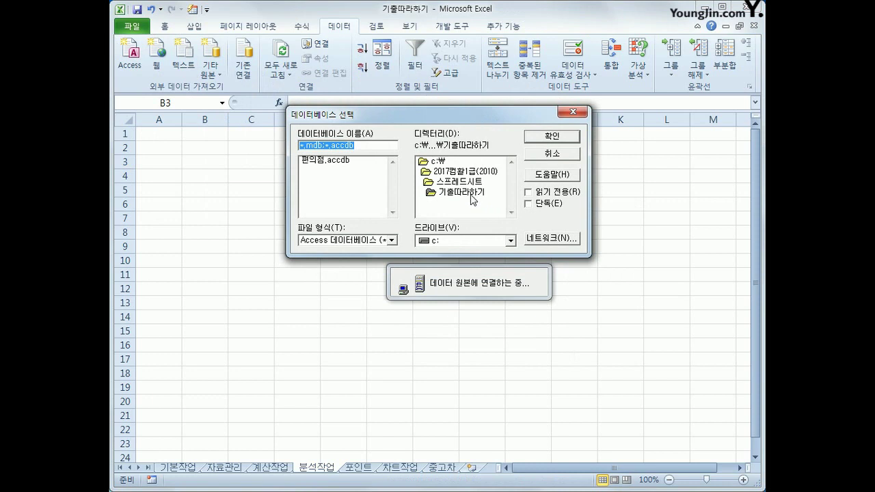
click(336, 161)
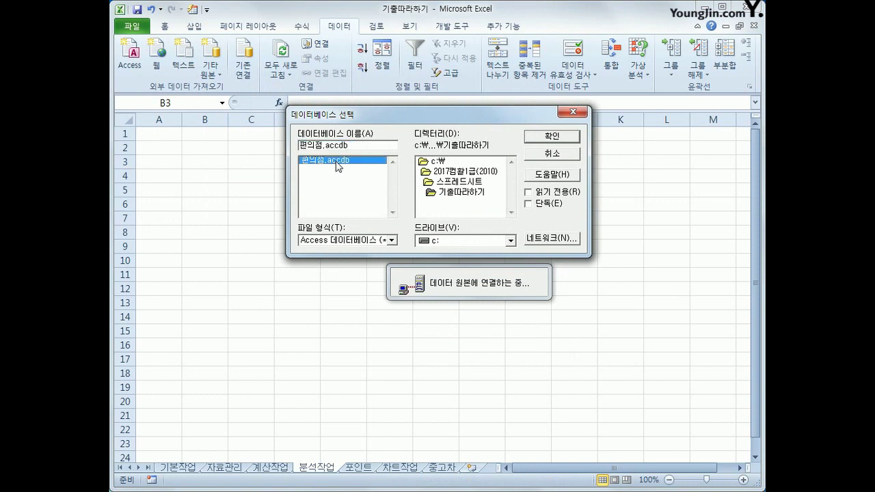
click(551, 136)
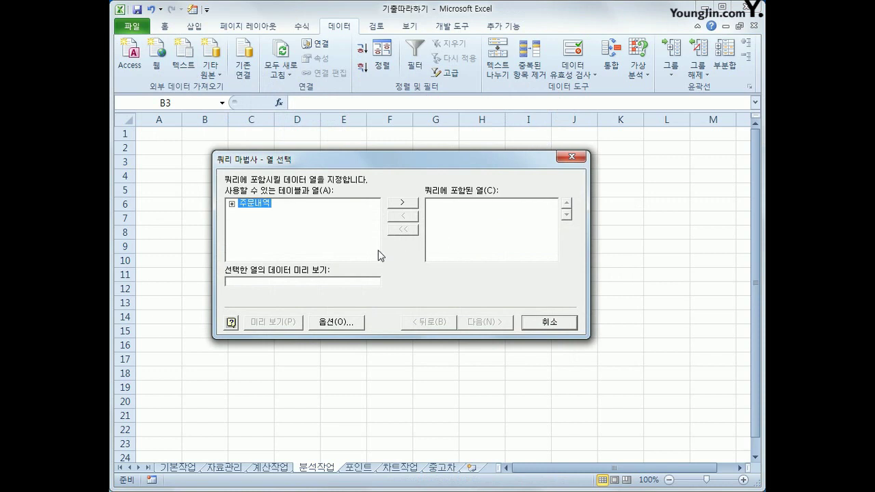
Step: Add 주문일자, 거래구분, 가격 and 포인트 from 주문내역 to the query columns
double_click(257, 209)
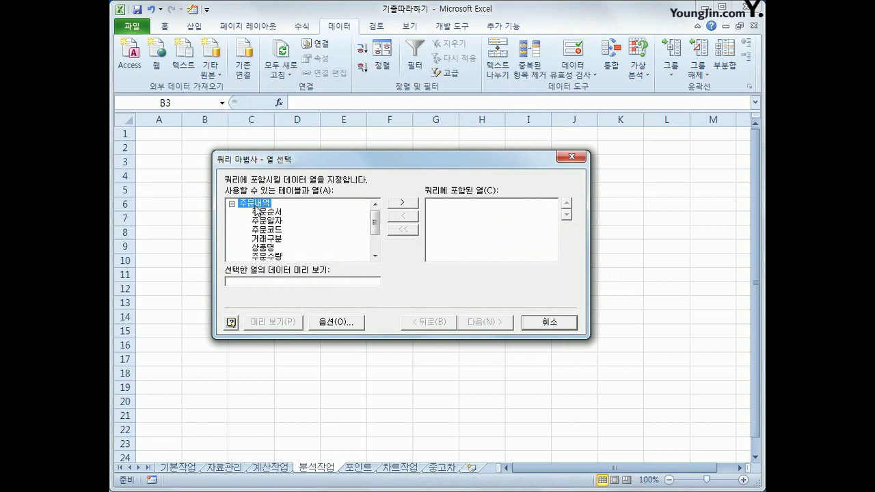
double_click(267, 222)
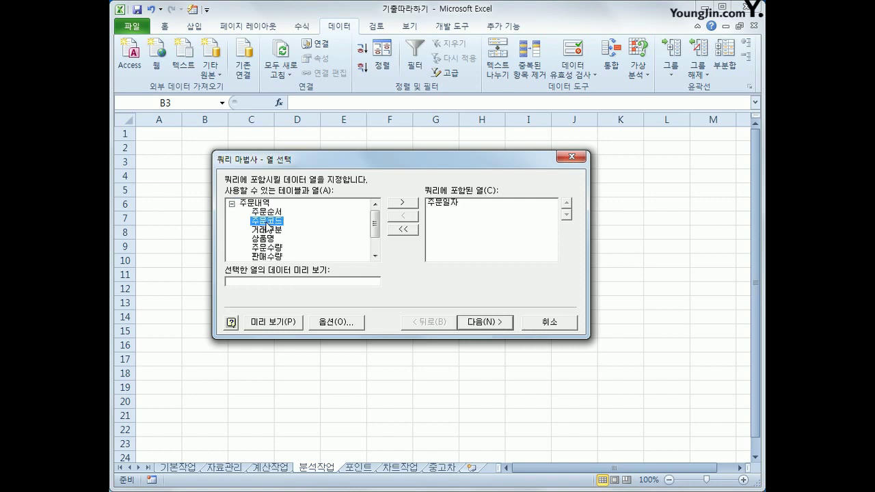
double_click(270, 230)
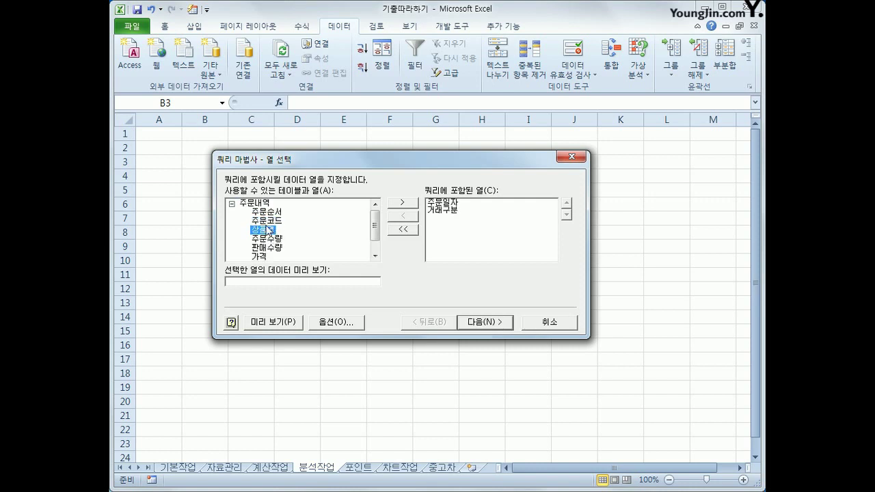
click(263, 257)
double_click(263, 257)
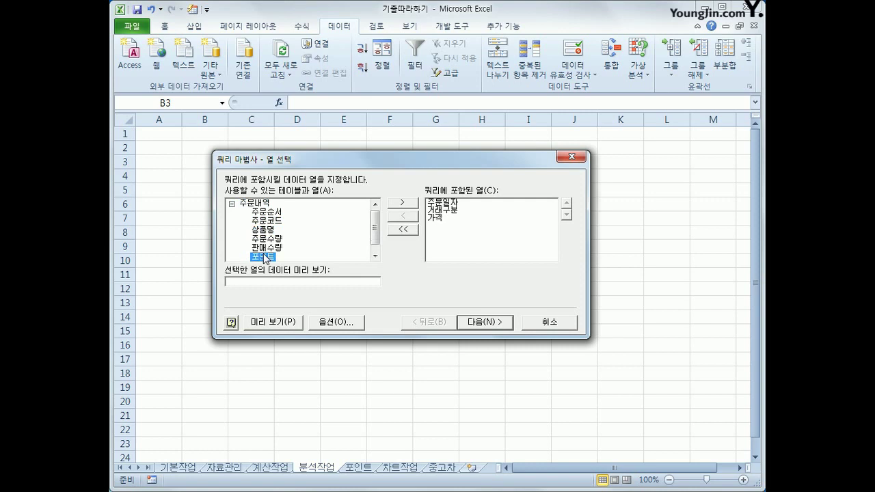
double_click(263, 257)
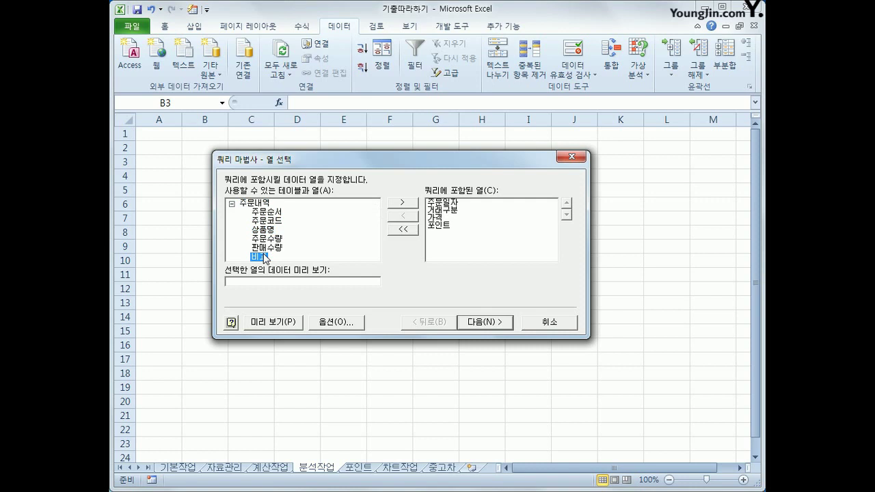
Step: Skip filtering and sorting and finish the Query Wizard, returning the data to Excel
click(502, 325)
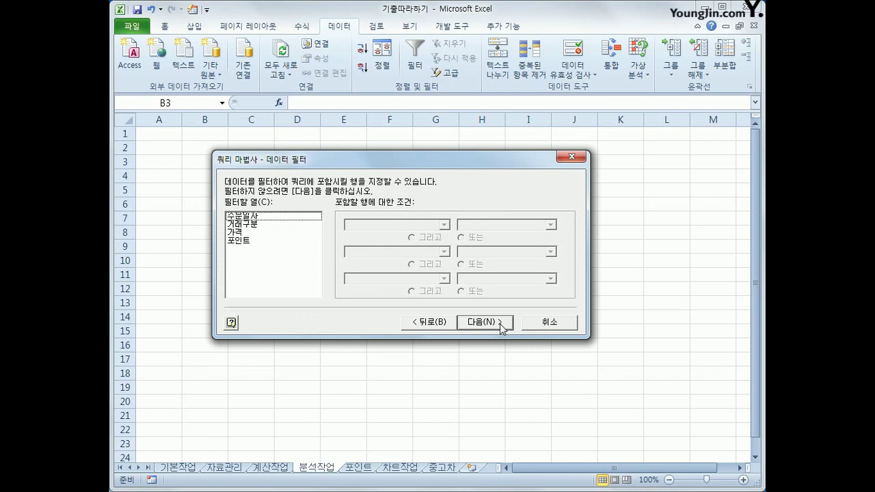
click(503, 329)
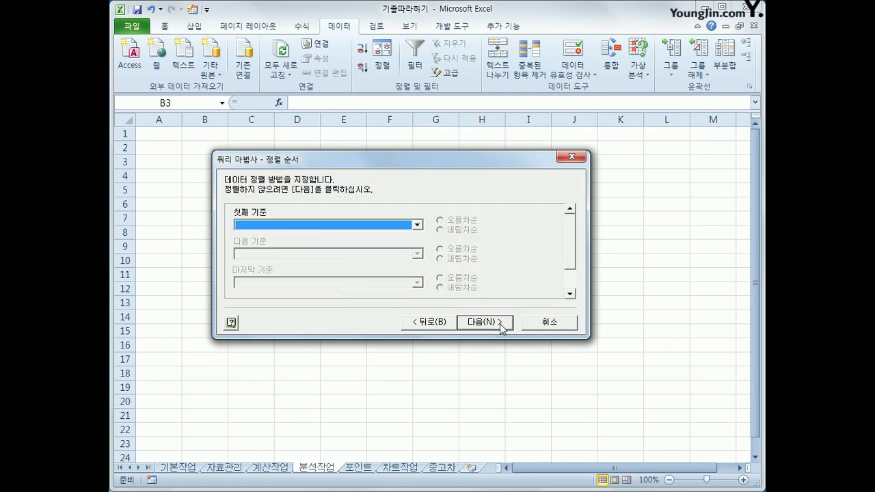
click(501, 327)
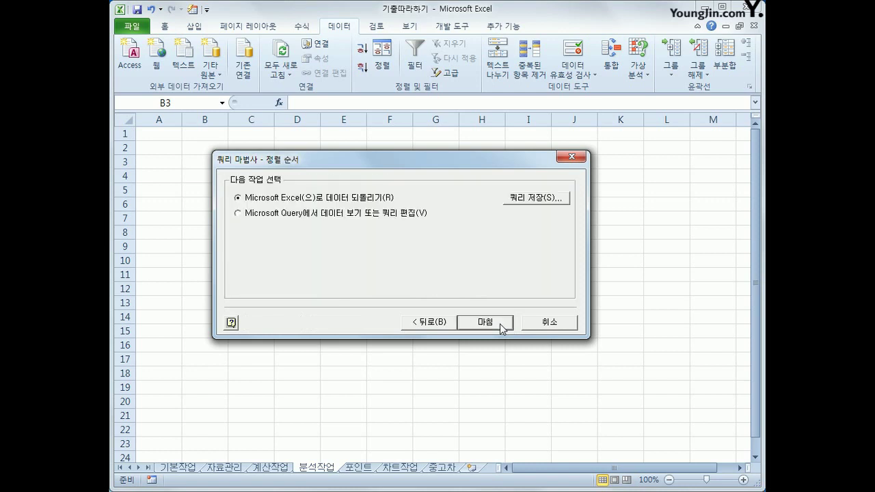
click(501, 326)
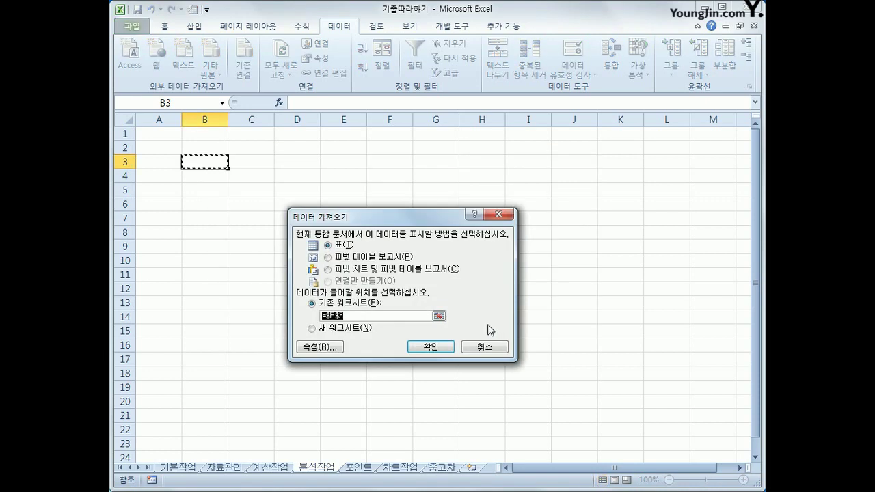
Step: Import the query data as a pivot table report at $B$3 on the existing worksheet
click(362, 259)
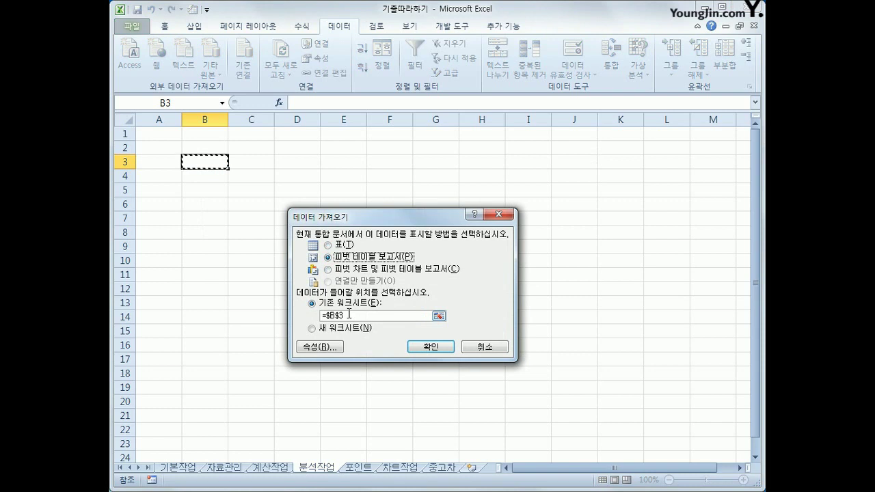
click(419, 346)
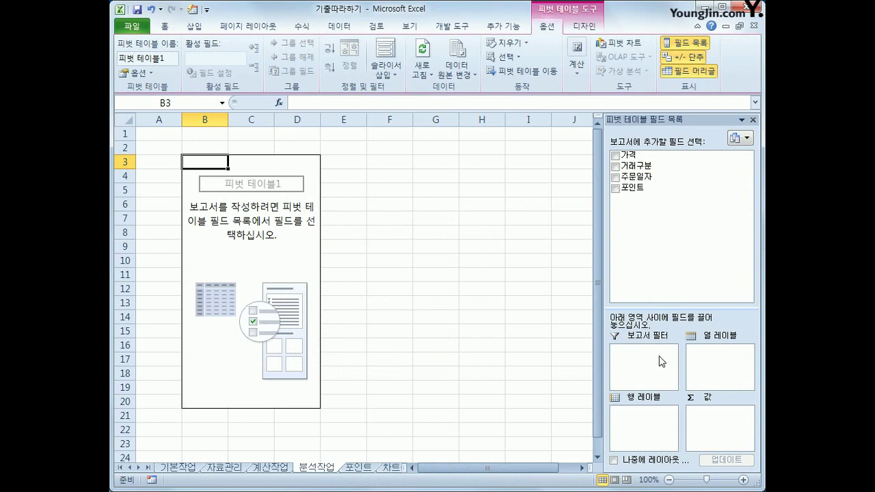
Step: Make 주문일자 and 거래구분 row labels and sum 가격 and 포인트 as pivot values
drag(658, 176, 652, 424)
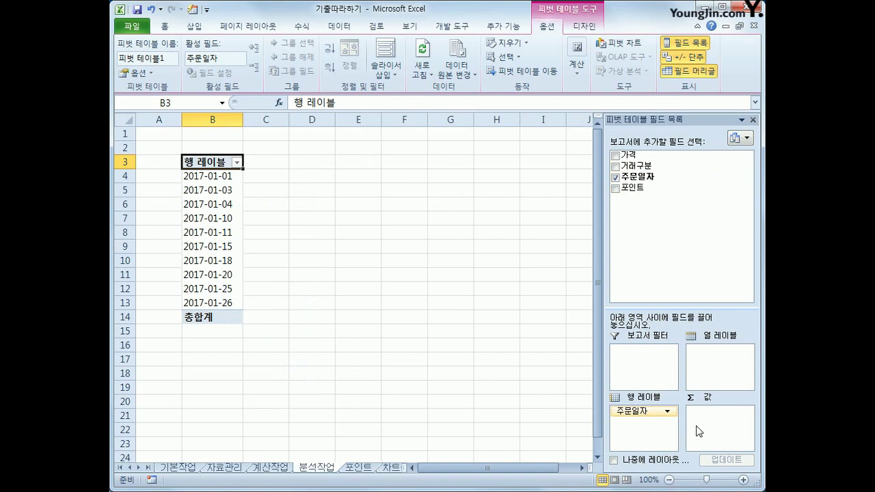
drag(625, 156, 716, 427)
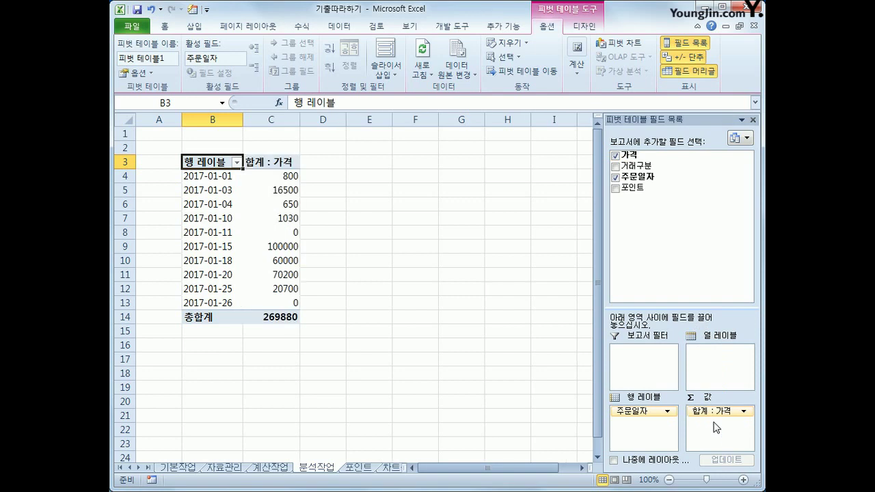
drag(645, 188, 717, 443)
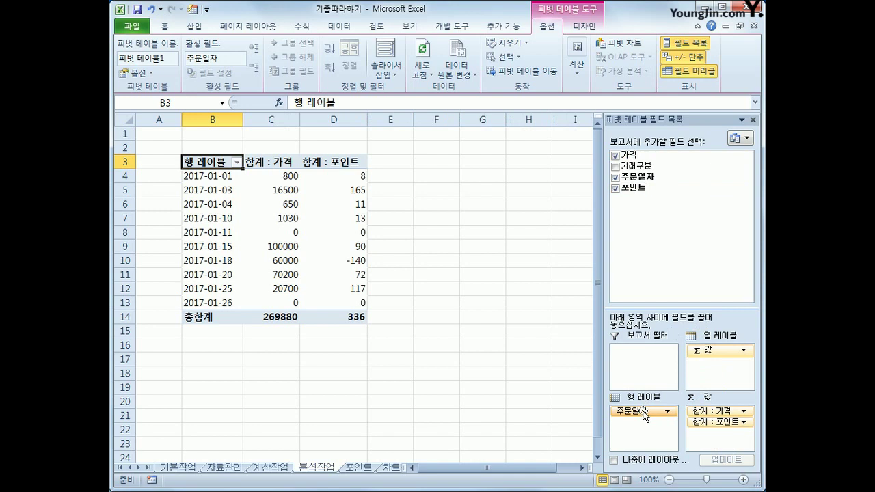
drag(655, 166, 647, 424)
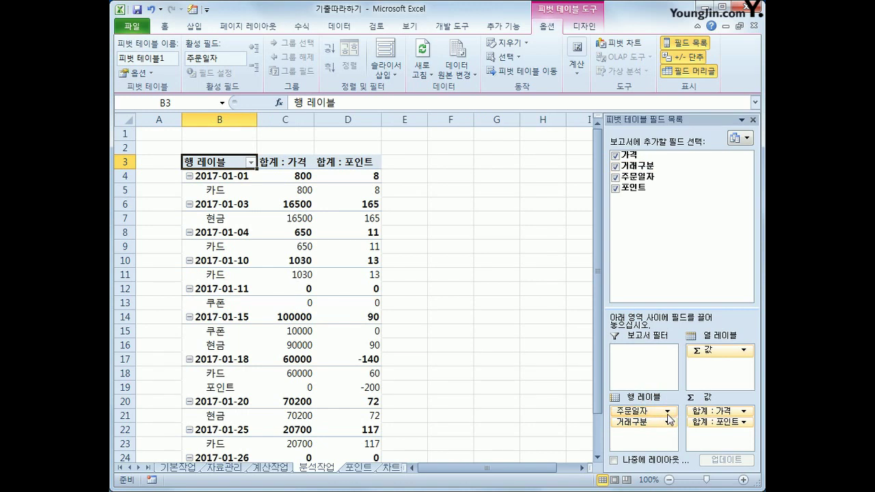
click(216, 176)
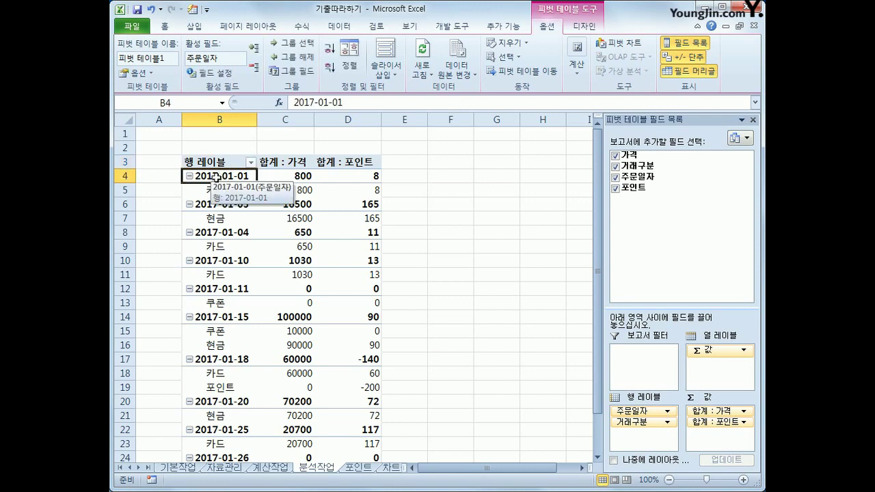
Step: Group the pivot order dates by days in 10-day ranges instead of by month
right_click(216, 177)
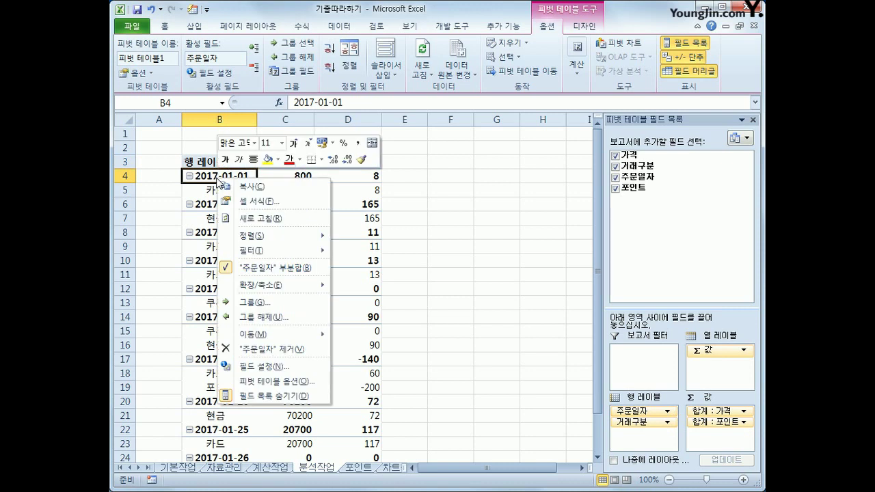
click(269, 305)
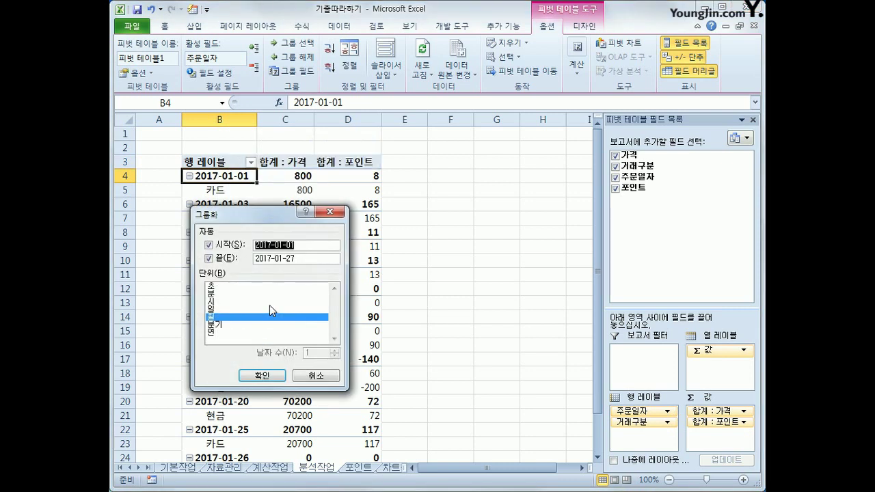
click(223, 318)
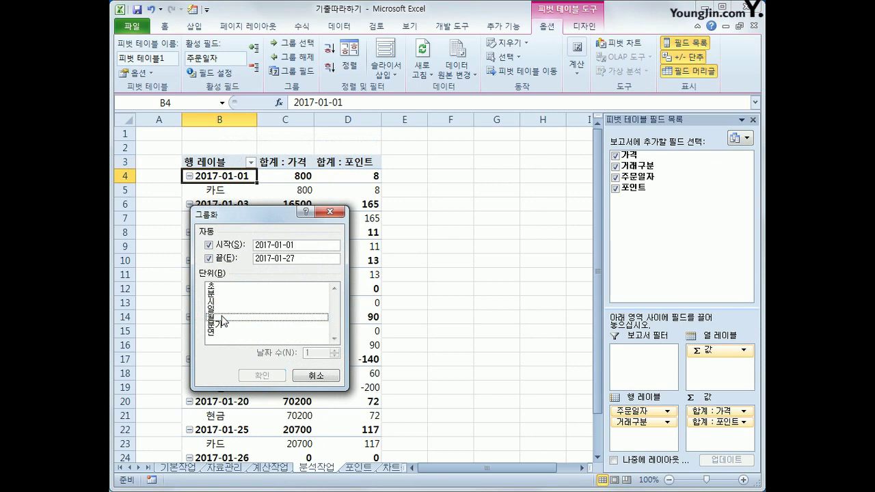
click(223, 311)
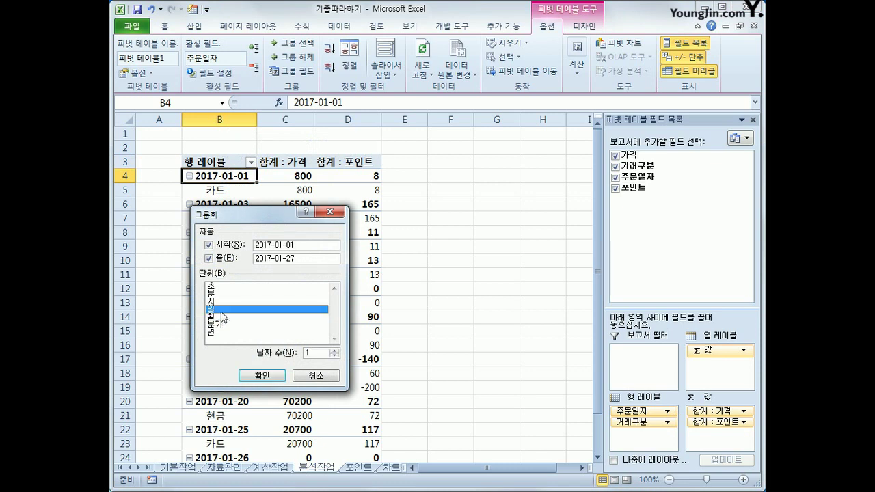
click(318, 354)
text(0)
click(262, 375)
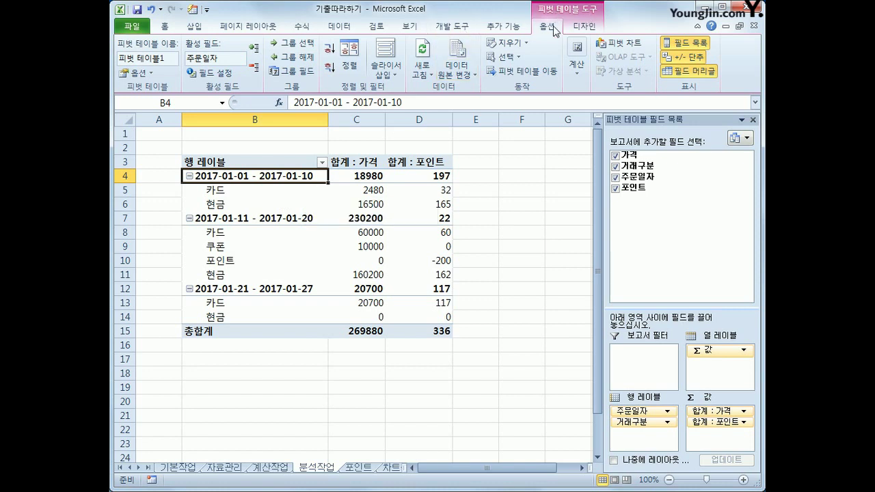
click(578, 71)
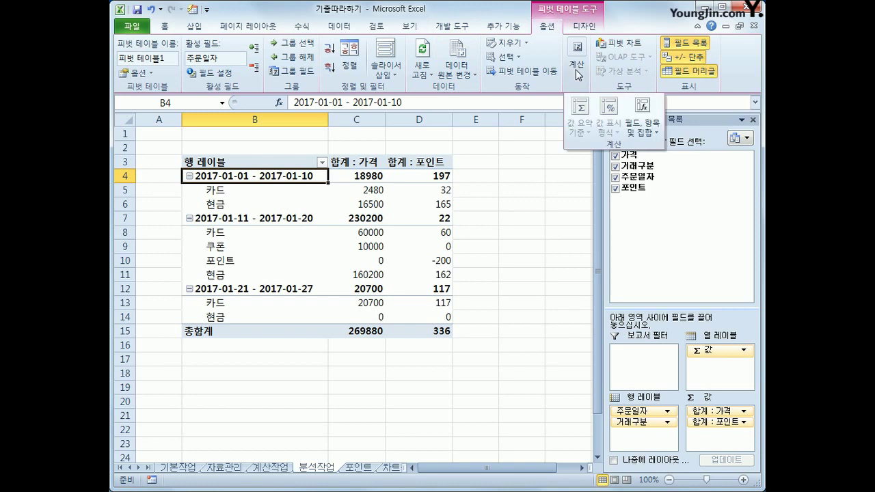
Step: Create the calculated field 가격비율 with formula =가격 and add it to the pivot table
click(651, 135)
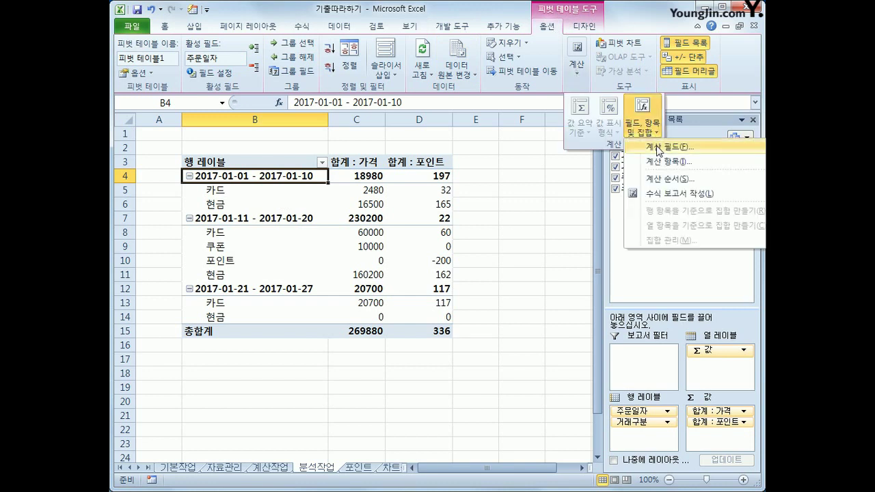
click(658, 148)
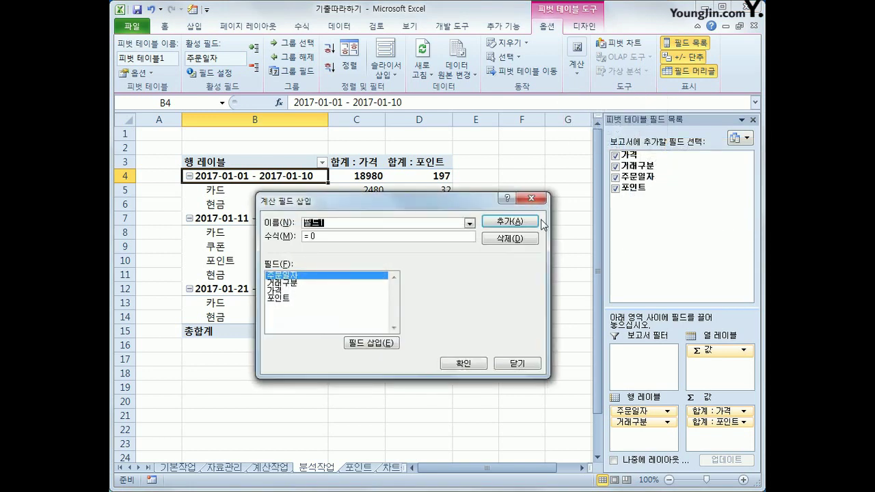
text(벌)
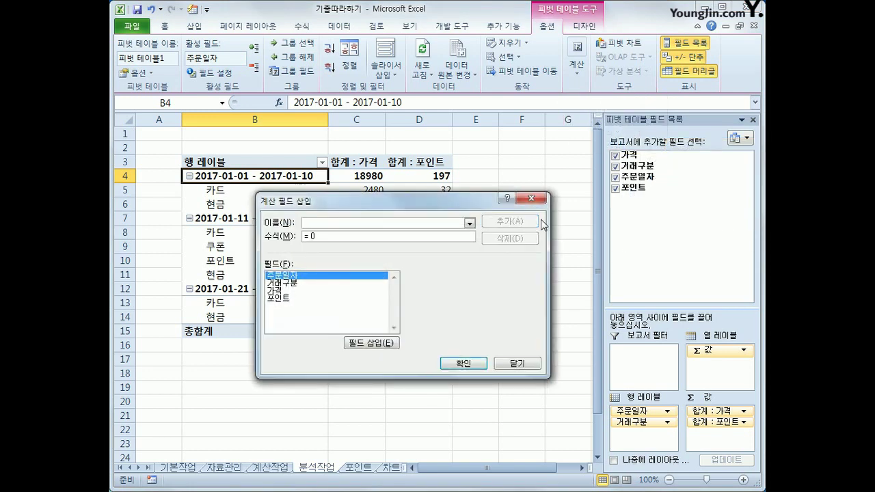
text(격비율)
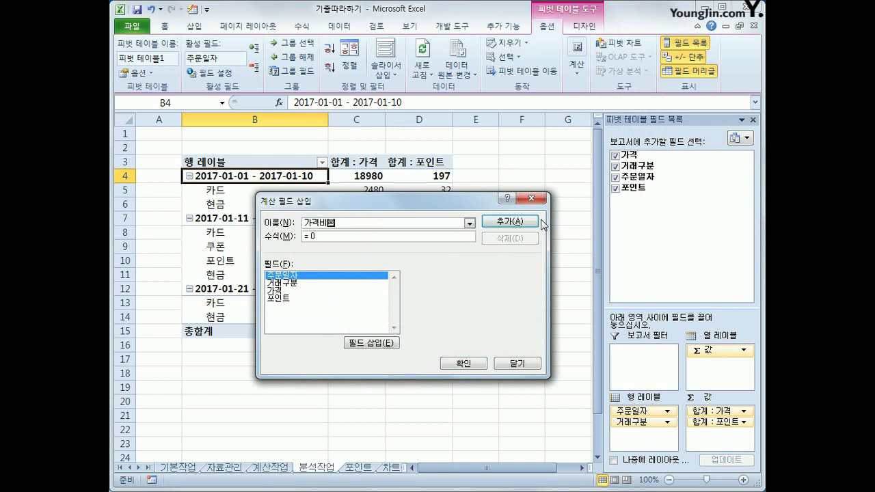
key(Tab)
double_click(297, 291)
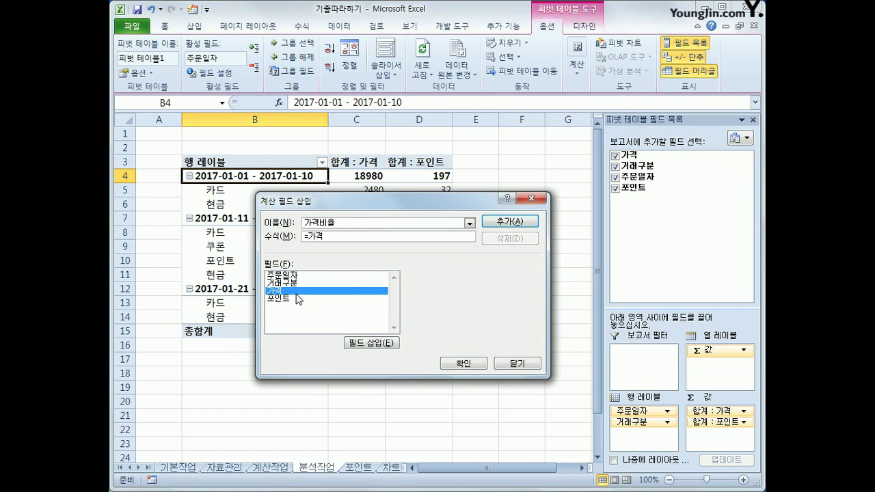
click(327, 241)
click(509, 221)
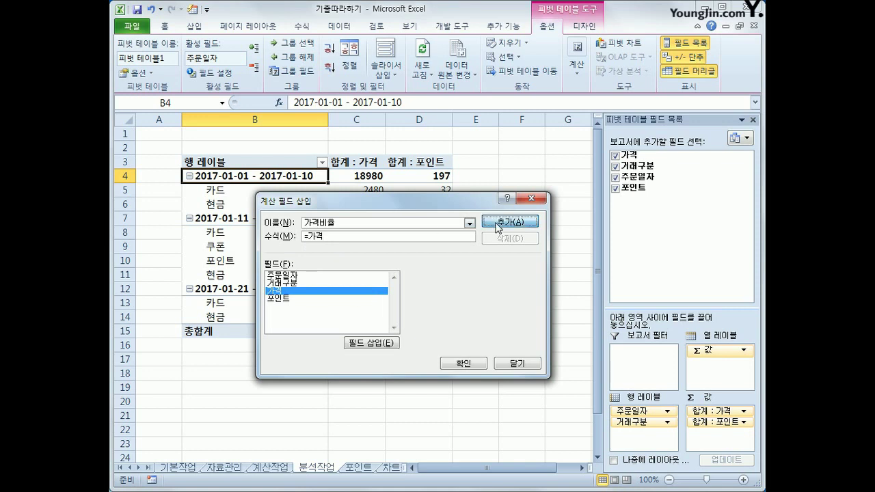
click(473, 365)
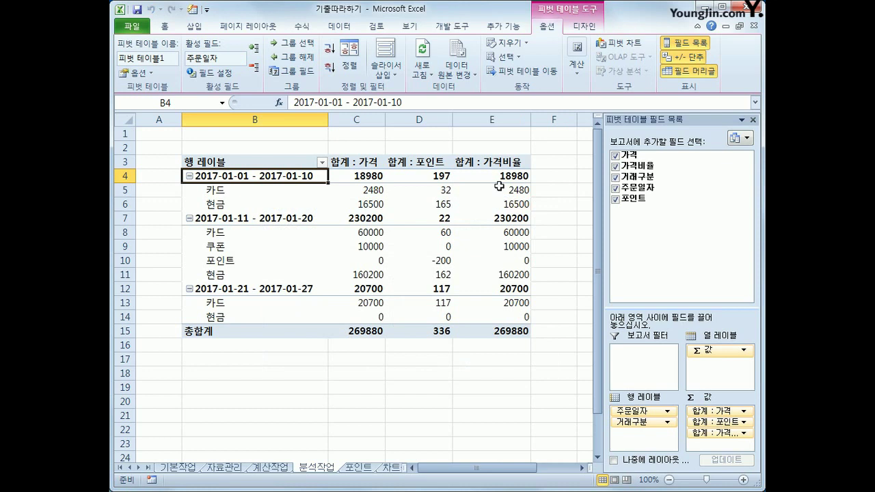
click(498, 164)
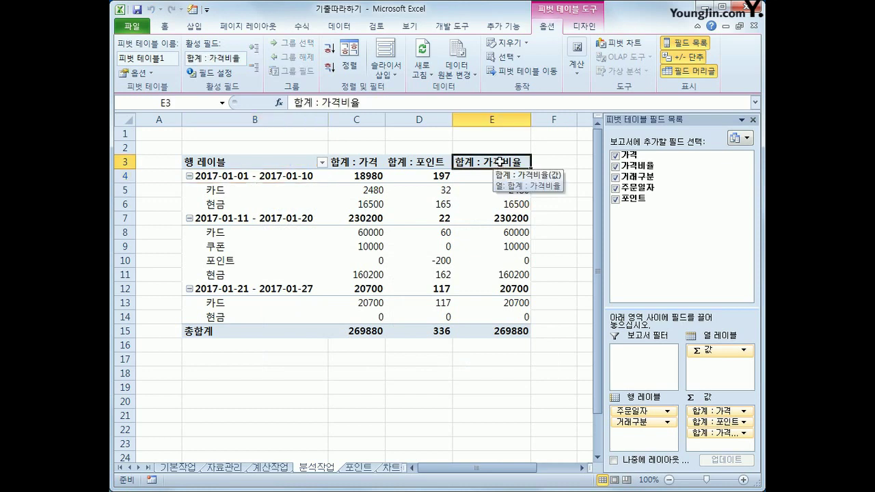
Step: Set the 가격비율 value field to show 열 합계 비율 (percent of column total)
right_click(500, 162)
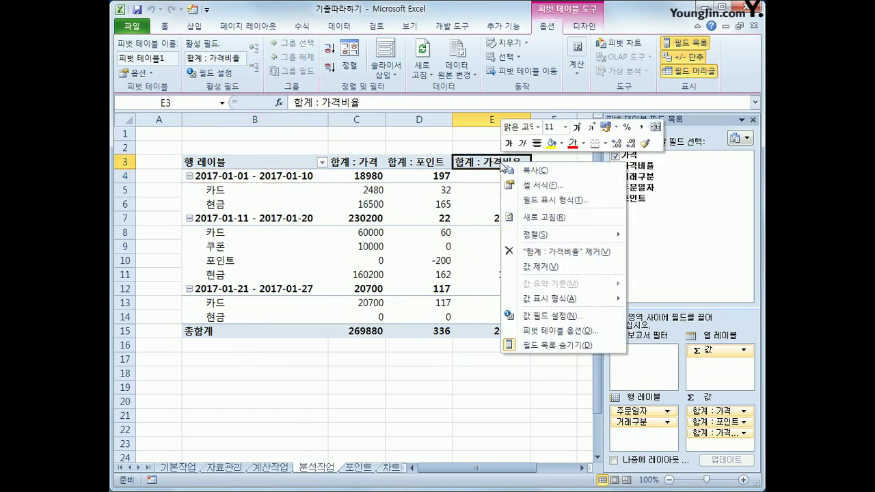
click(572, 315)
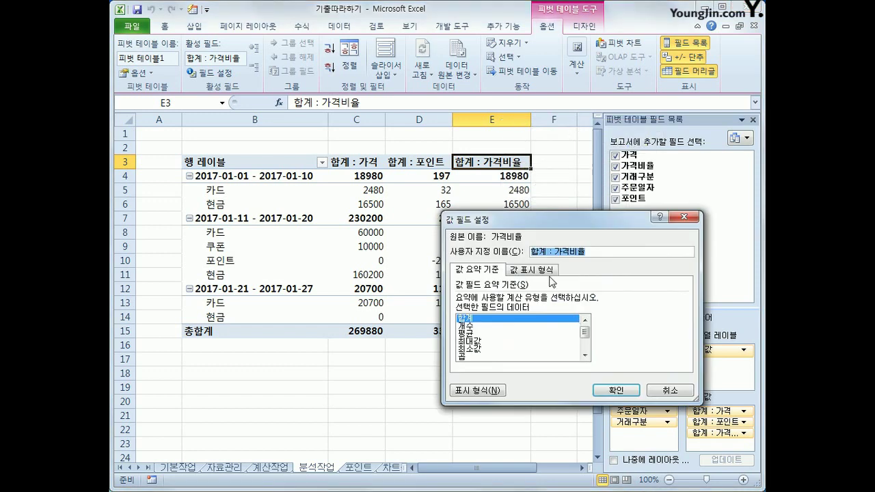
click(548, 273)
click(538, 301)
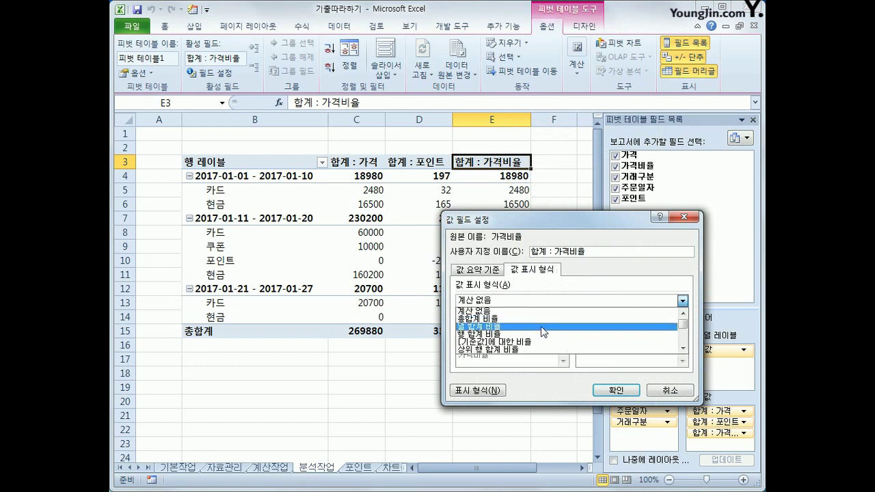
click(540, 326)
click(609, 389)
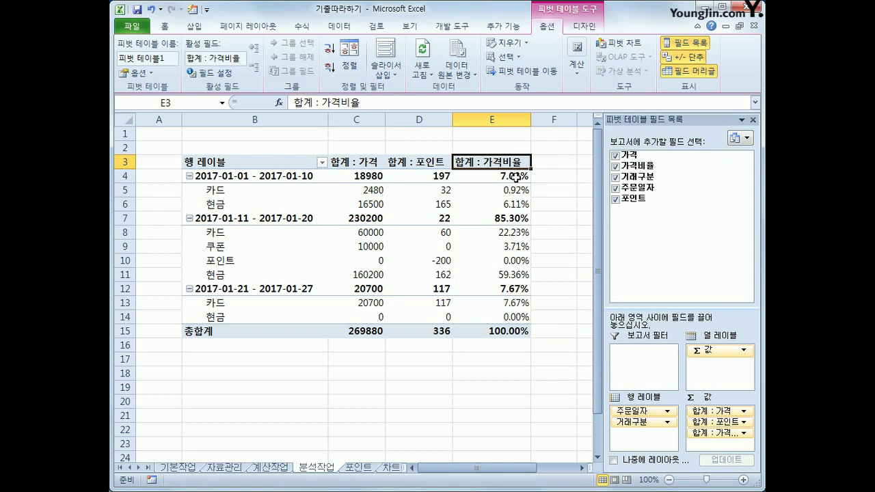
mouse_move(501, 303)
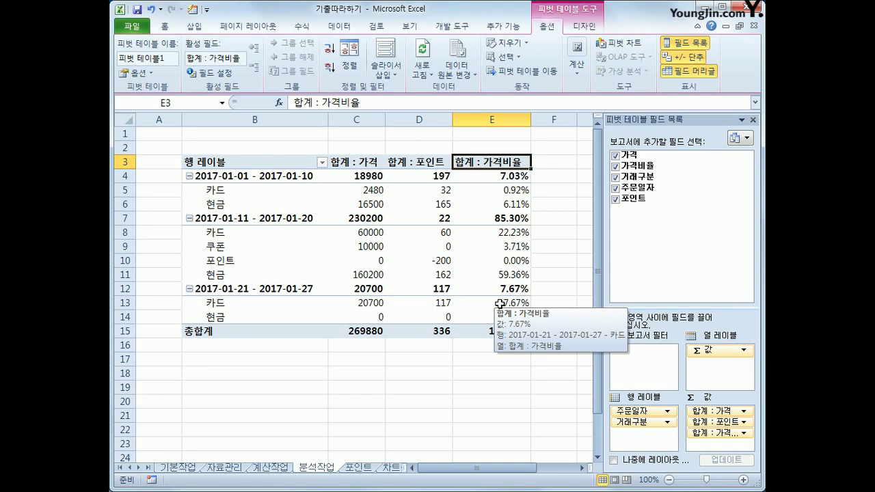
click(563, 387)
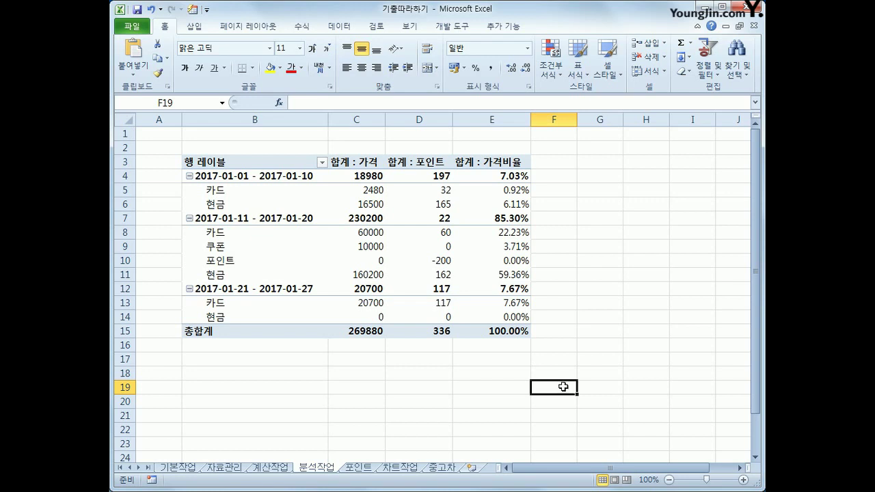
mouse_move(456, 325)
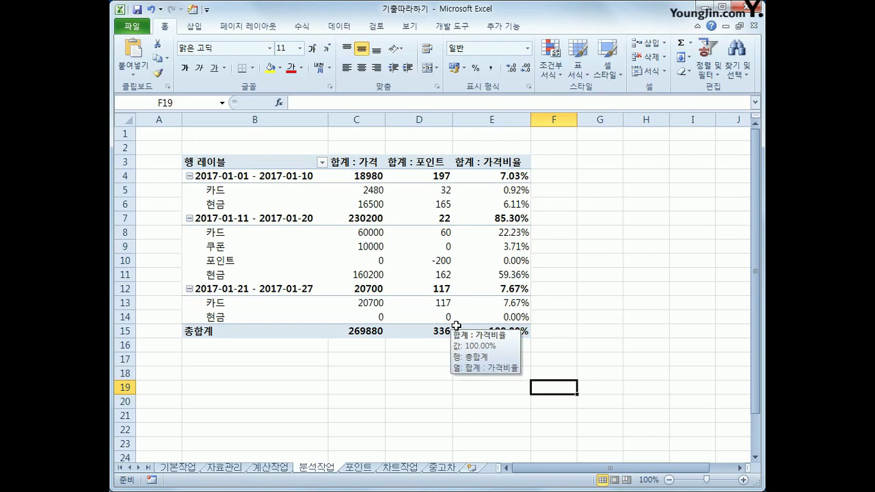
Step: On the 포인트 sheet, begin recording a macro named 포인트 and select G5
click(374, 469)
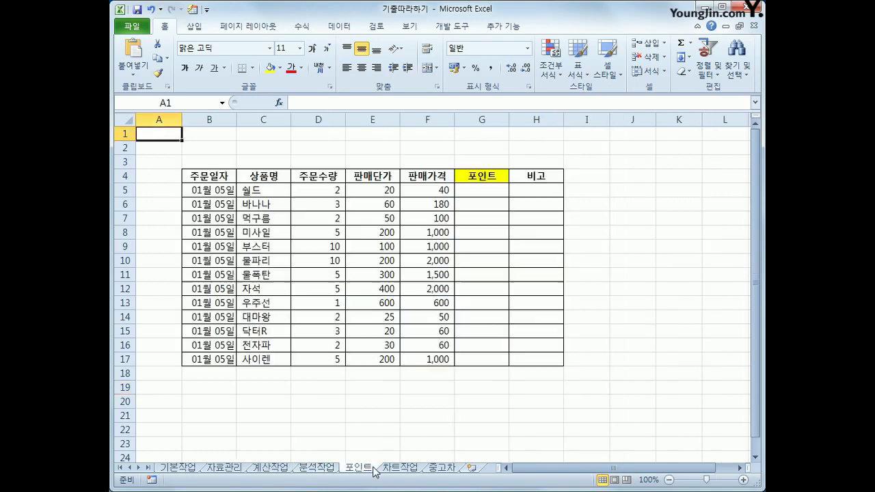
click(656, 320)
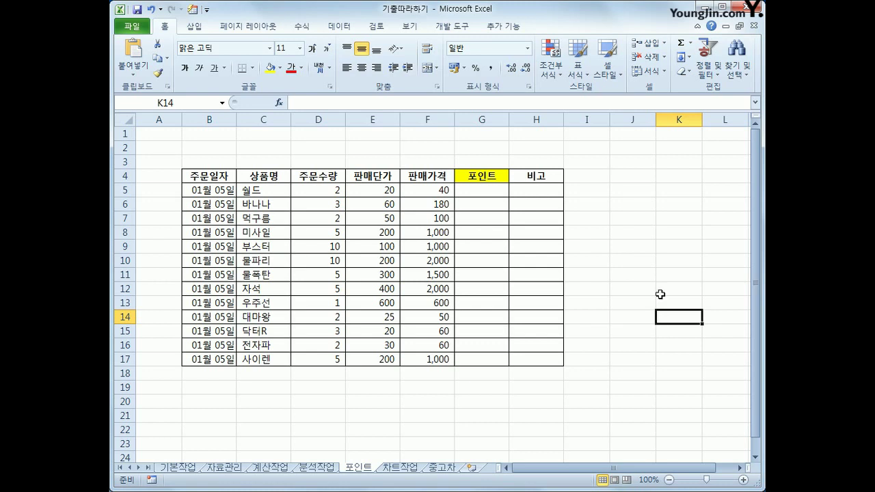
click(465, 28)
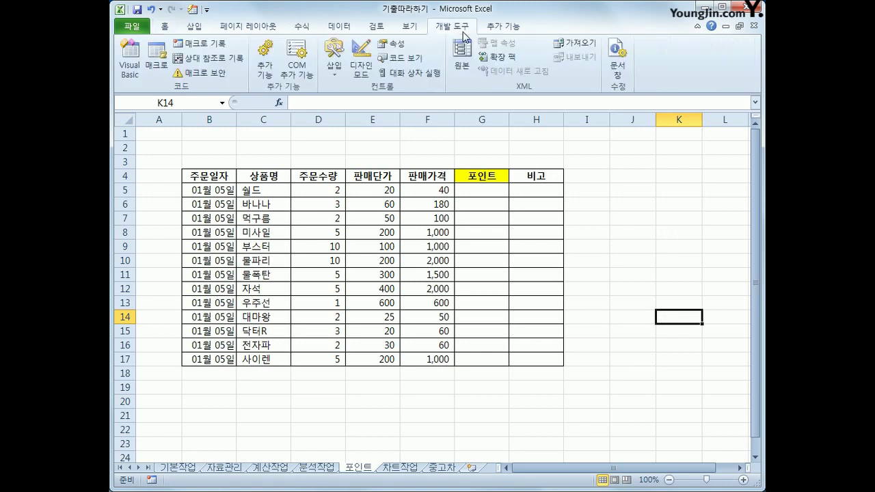
click(213, 51)
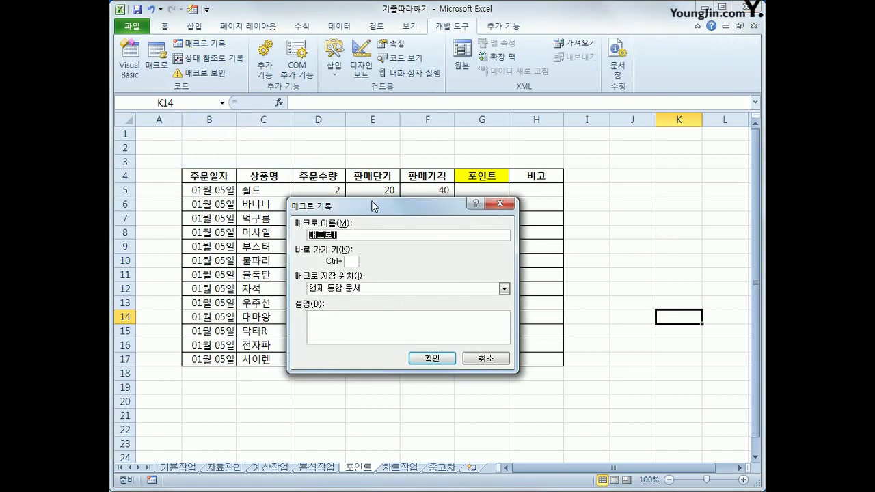
text(포인트)
click(431, 357)
click(477, 190)
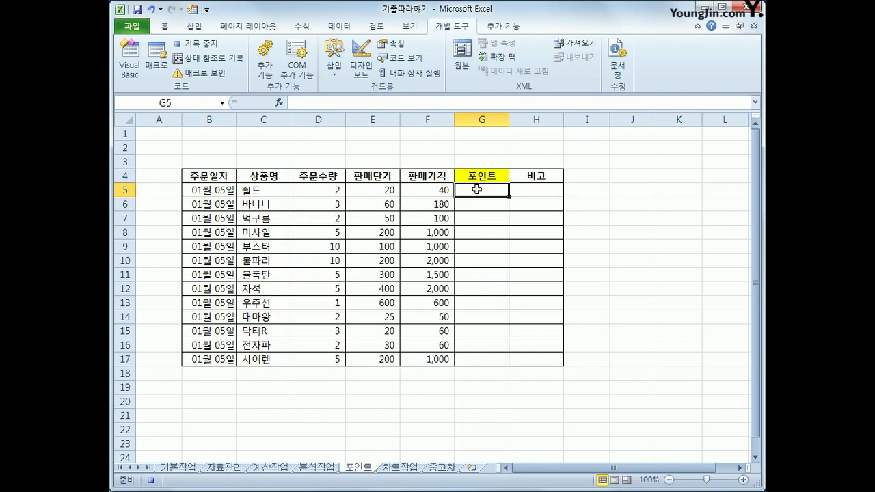
Step: Enter =INT(F5*0.25) in G5 for the first order's points
text(=ㅑ)
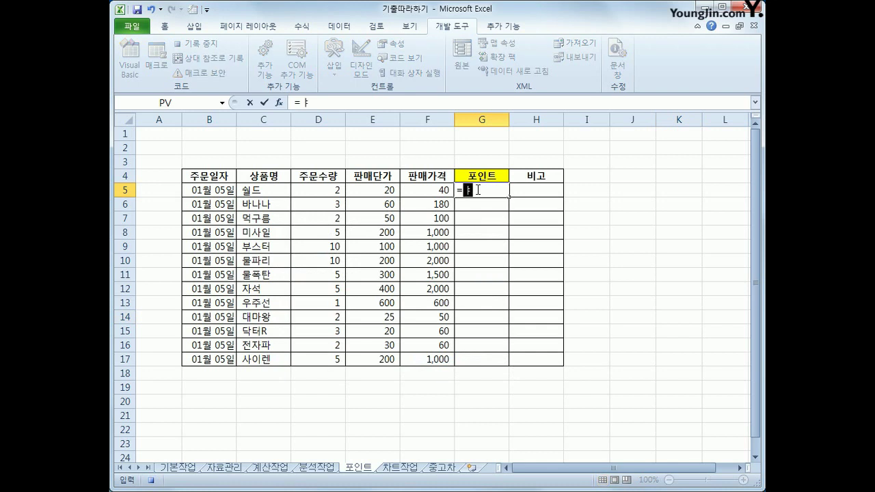
key(BackSpace)
text(INT()
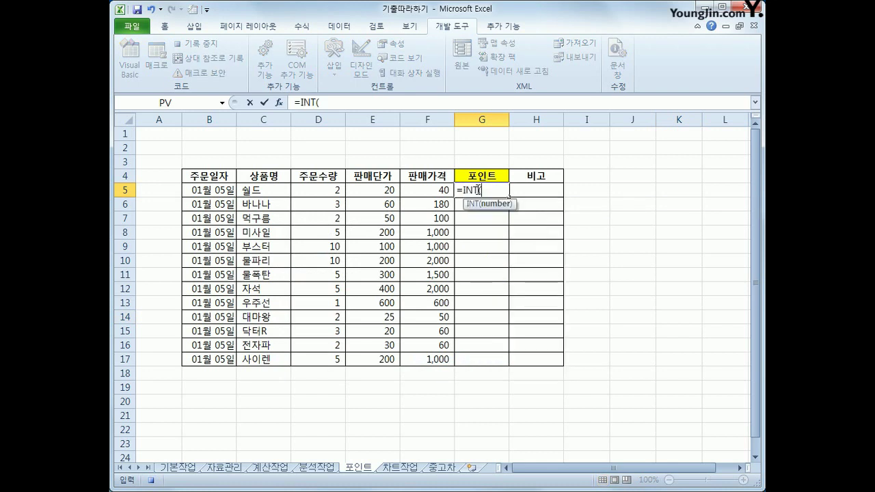
key(Left)
text(*0.25)
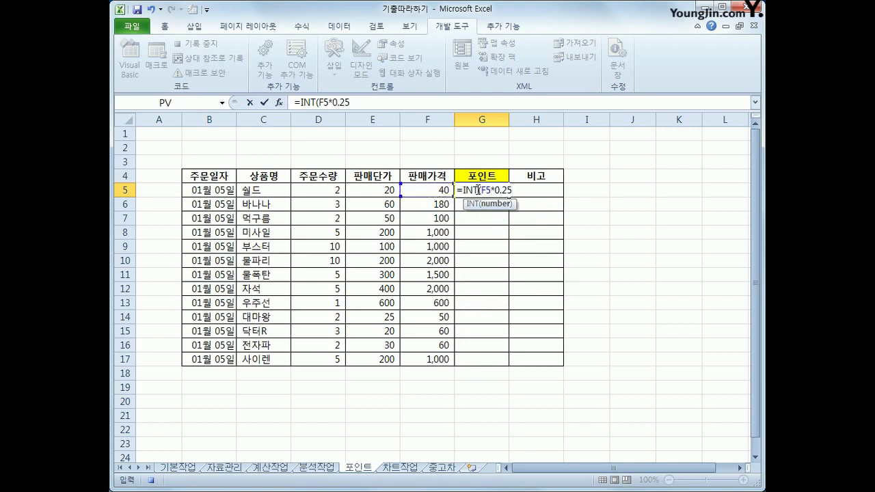
text())
key(Return)
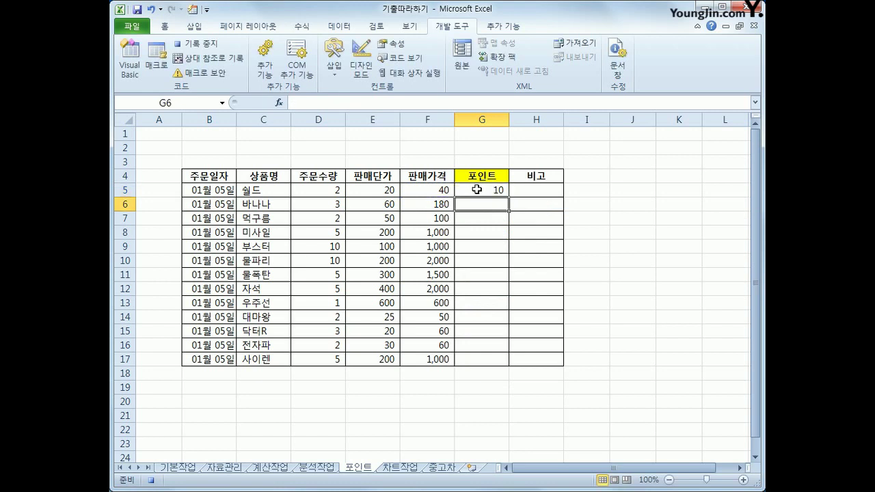
Step: Copy the point formula down through G17 and stop the macro recording
click(477, 190)
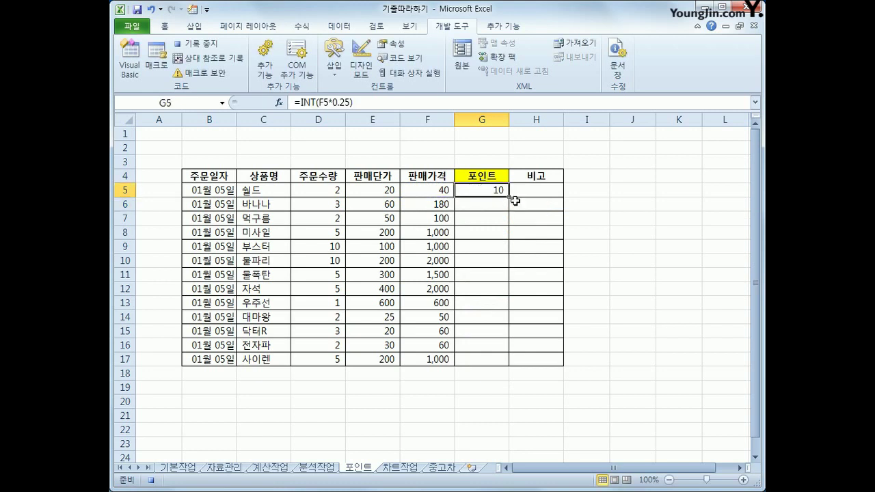
drag(509, 198, 516, 368)
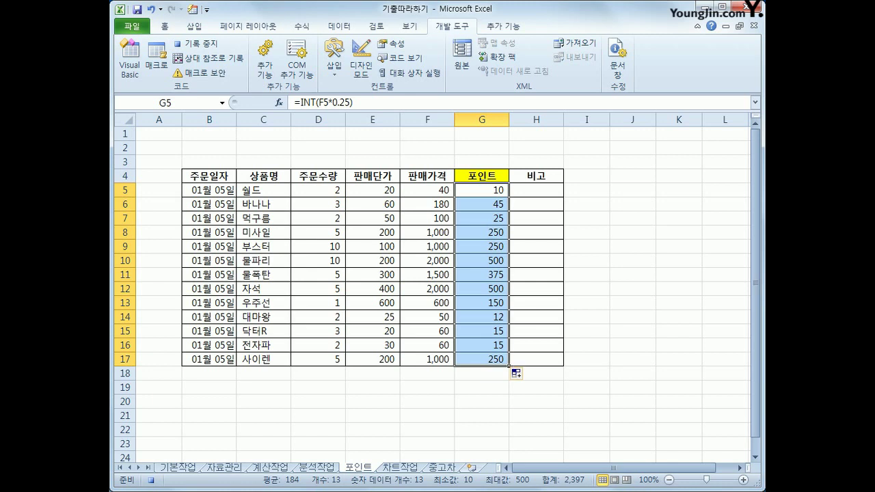
click(208, 46)
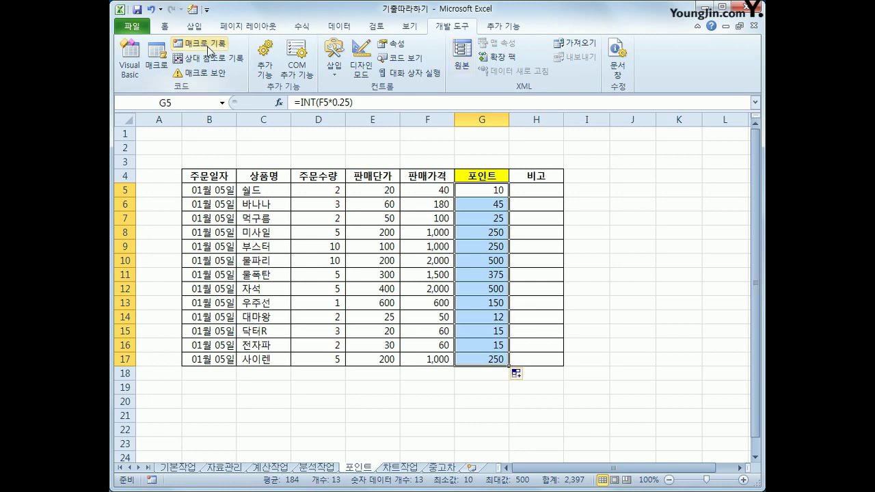
click(663, 359)
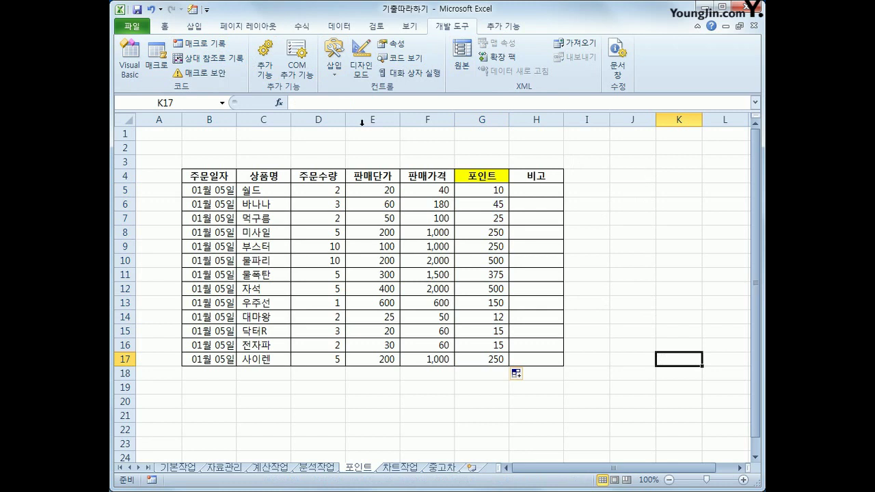
click(195, 26)
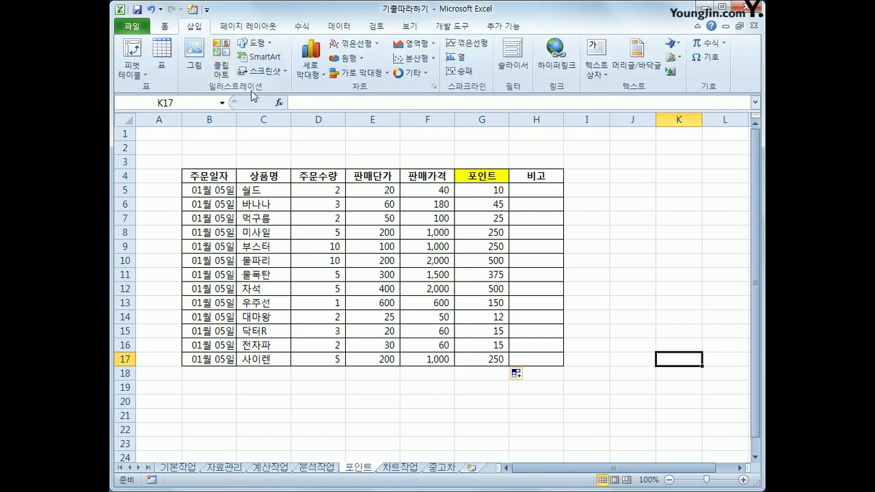
Step: Draw a rectangle near J4 containing the text 포인트
click(254, 42)
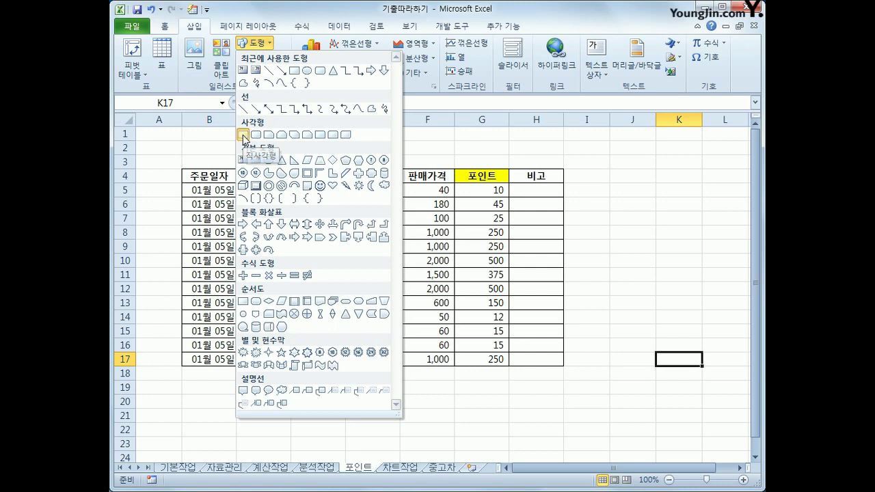
click(243, 136)
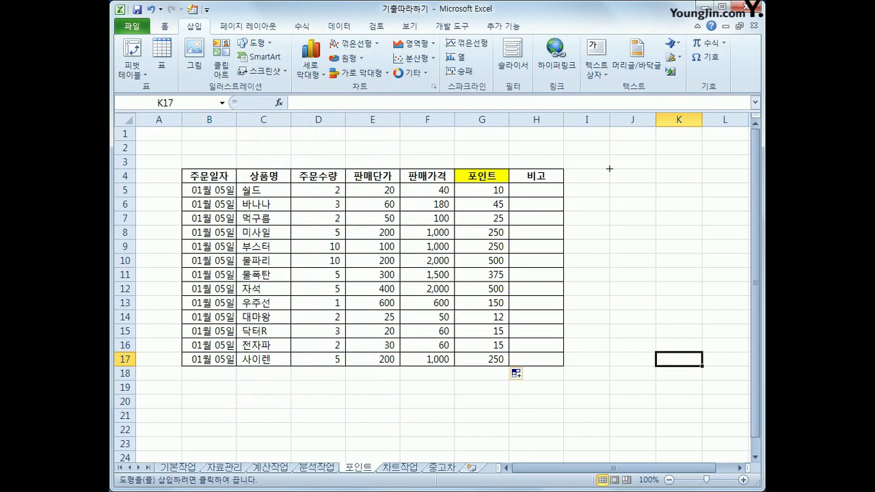
drag(609, 168, 683, 199)
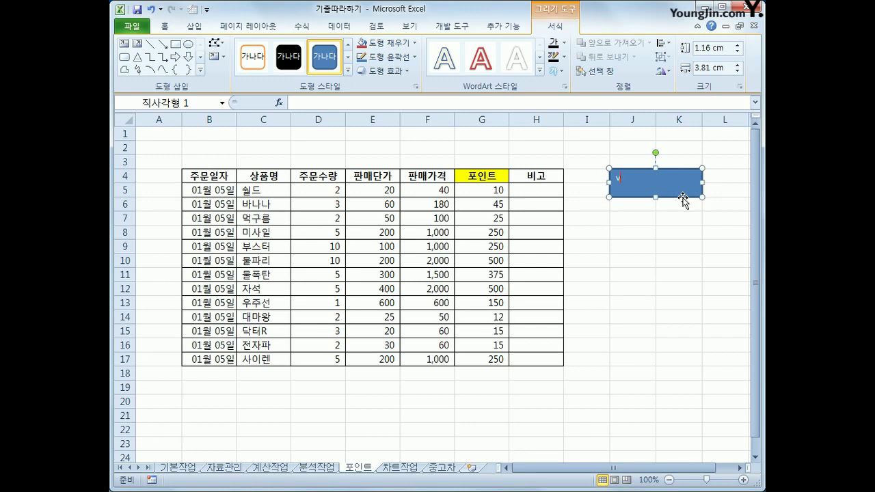
key(BackSpace)
text(포인트)
Step: Assign the 포인트 macro to the rectangle
key(shift+F10)
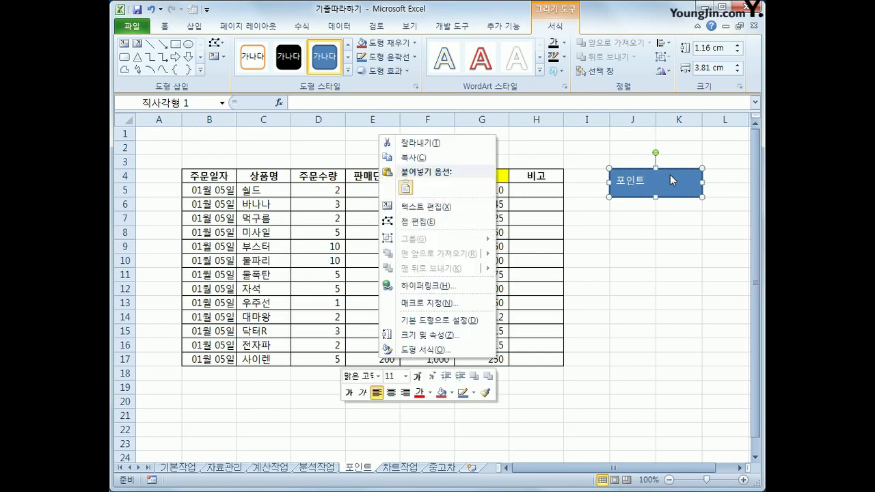
click(476, 303)
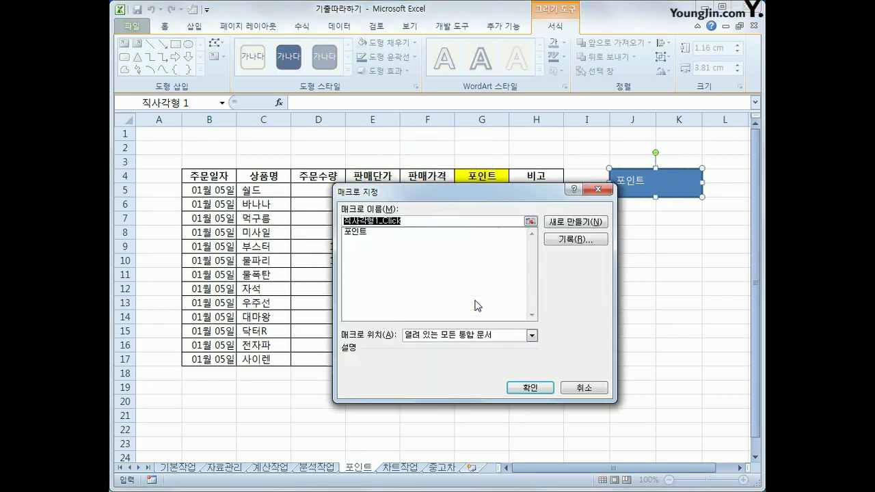
click(359, 233)
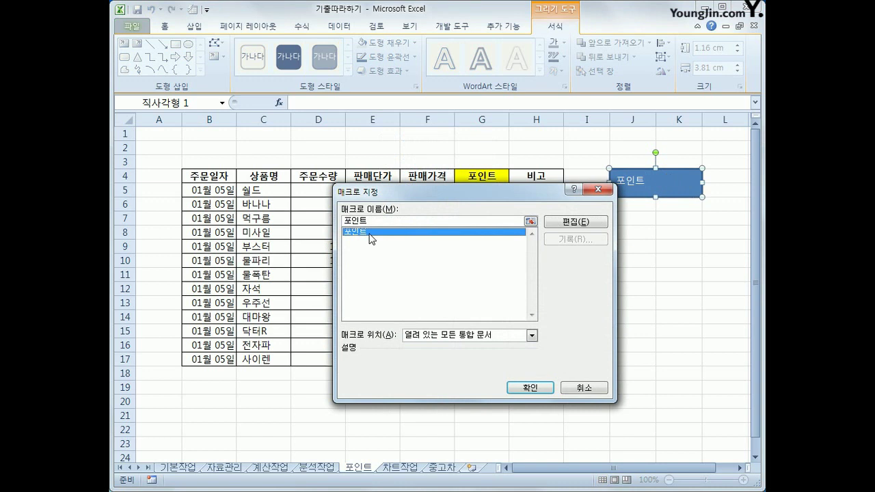
click(525, 387)
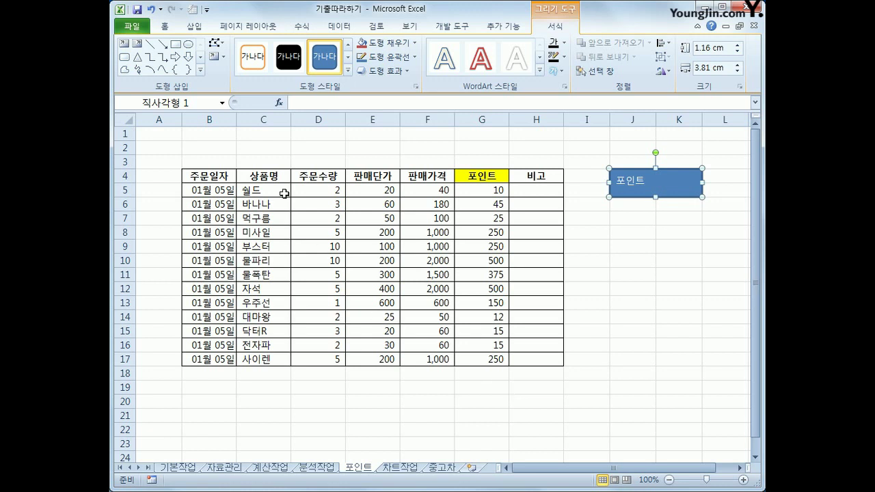
Step: Centre the rectangle's text both vertically and horizontally
click(164, 26)
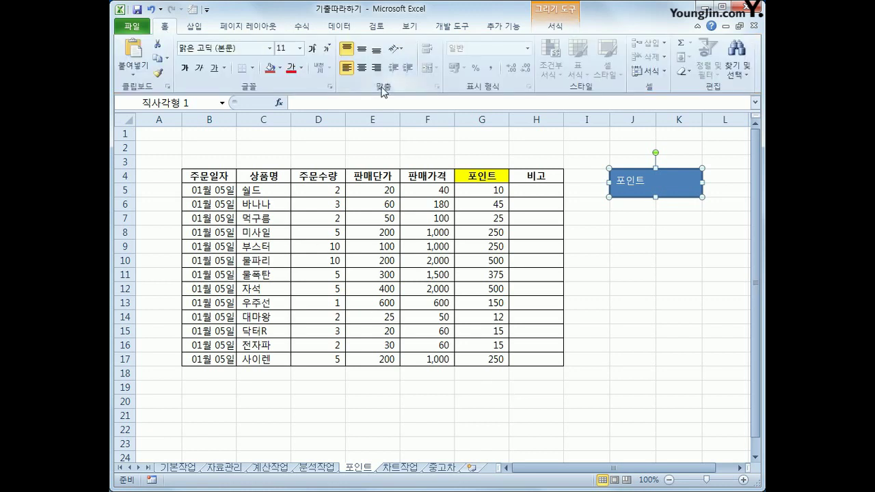
click(362, 49)
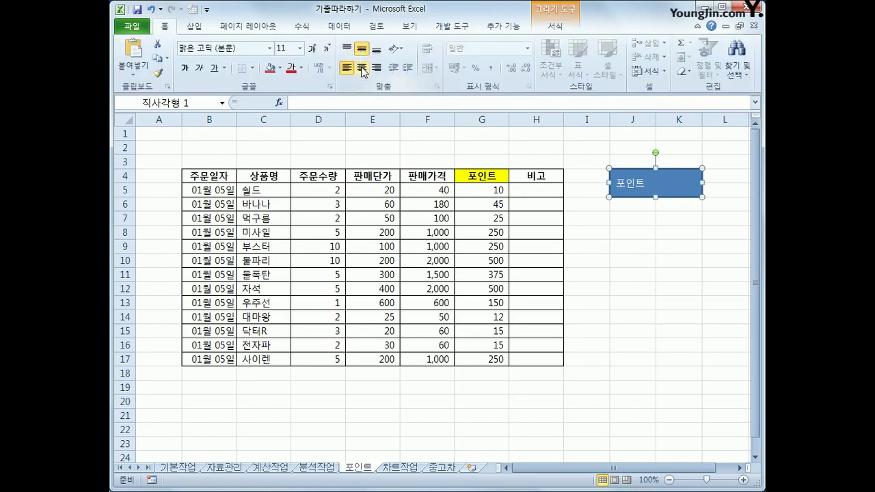
click(362, 68)
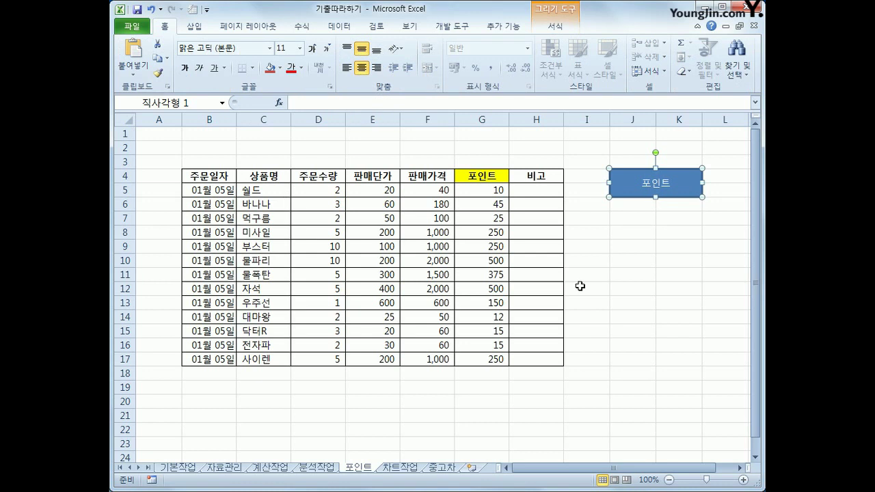
click(683, 273)
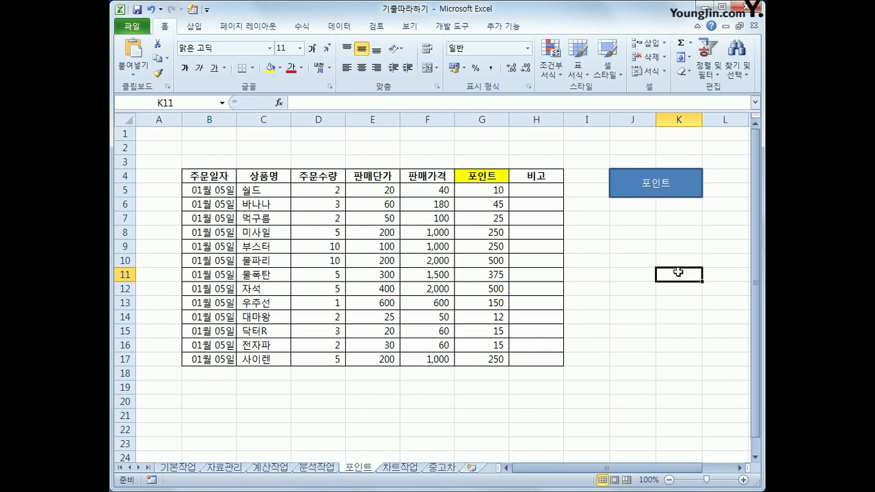
Step: Go to the 차트작업 sheet with the daily temperature table and its column chart
click(401, 467)
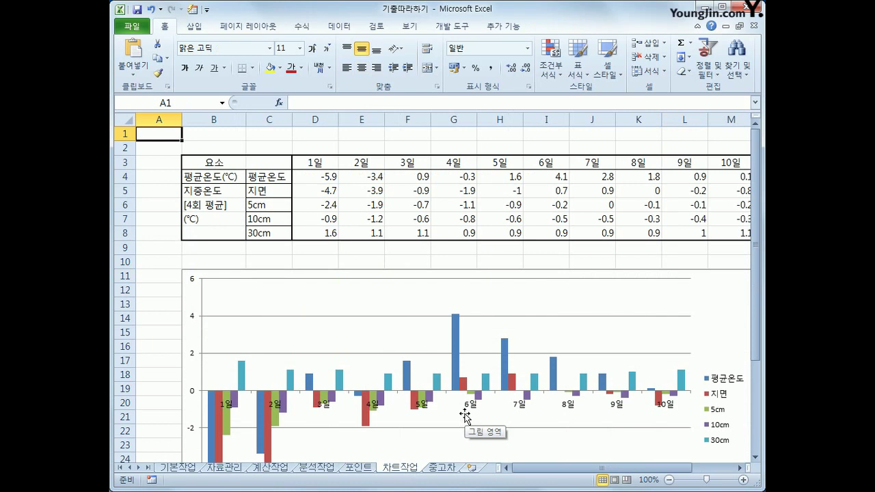
scroll(465, 416, down, 2)
Step: Change the 평균온도 series to Line with Markers, keeping the soil-depth series as columns
scroll(465, 415, up, 2)
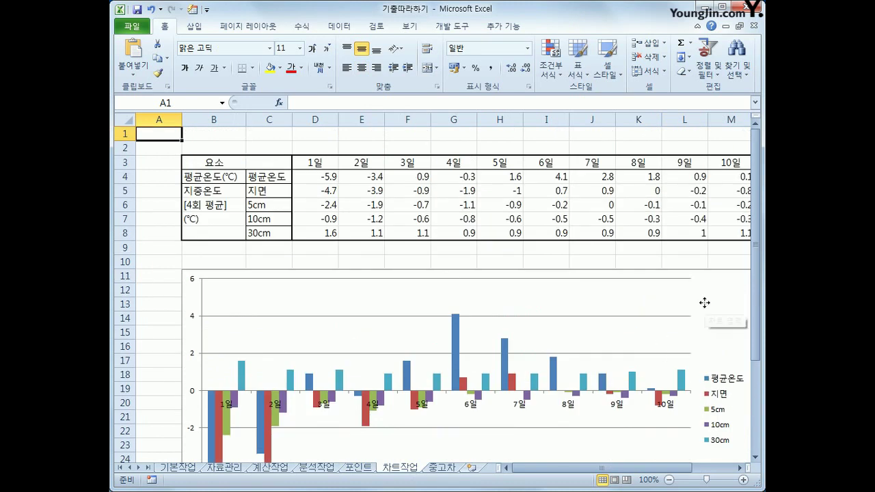
click(704, 306)
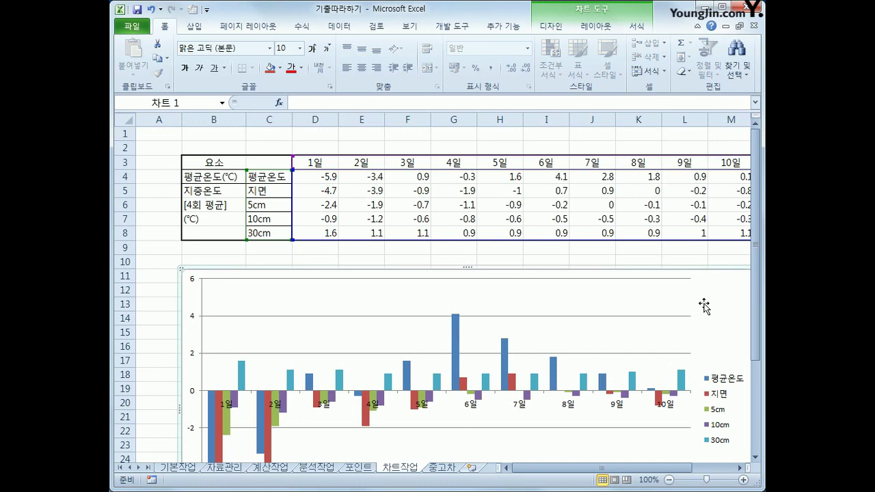
click(213, 413)
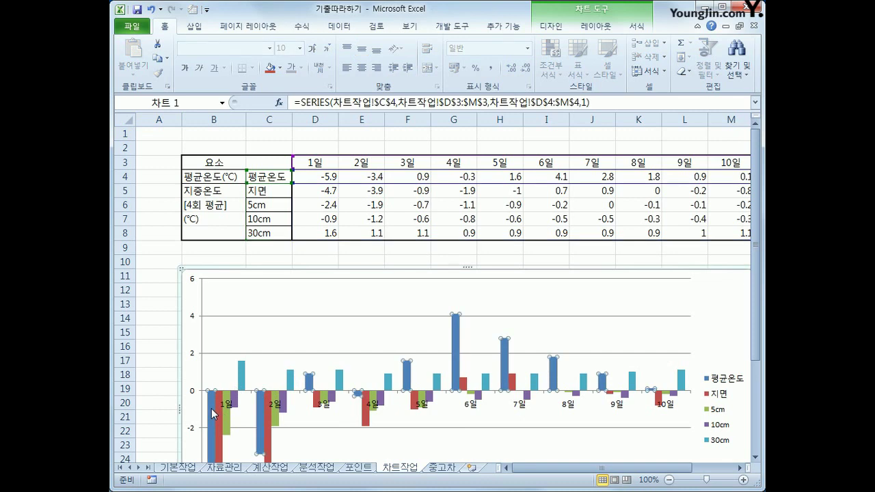
key(shift+F10)
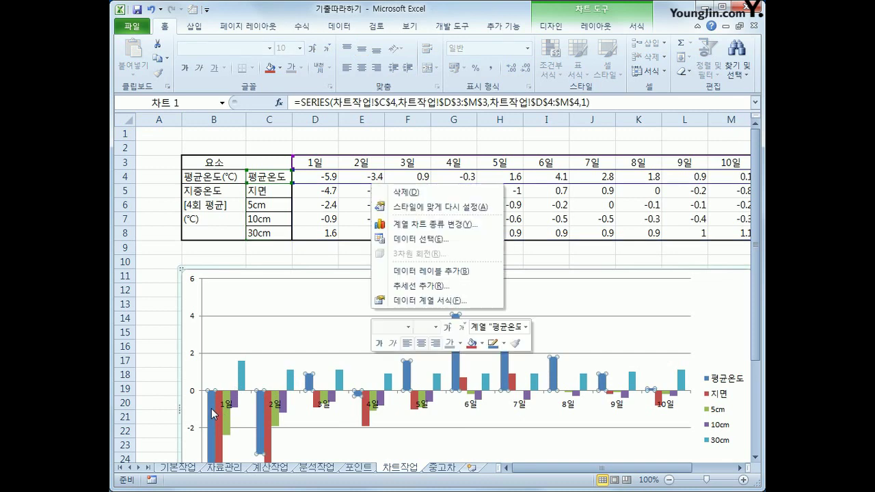
click(429, 229)
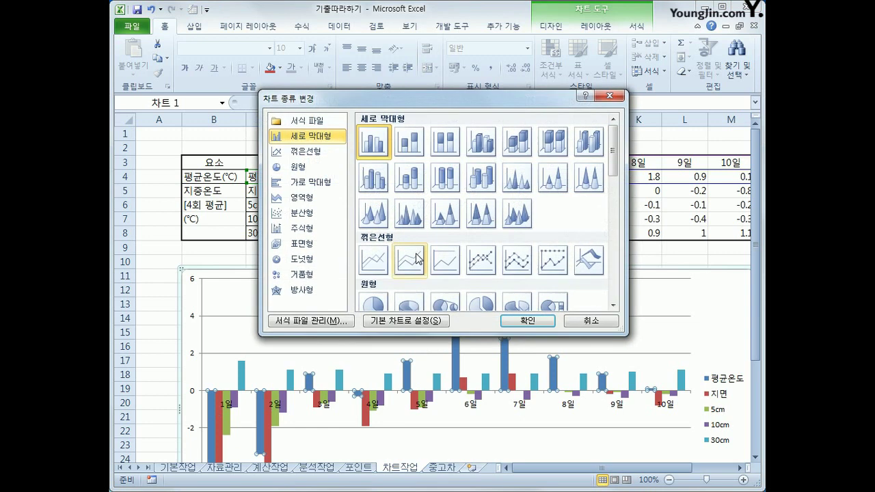
click(483, 265)
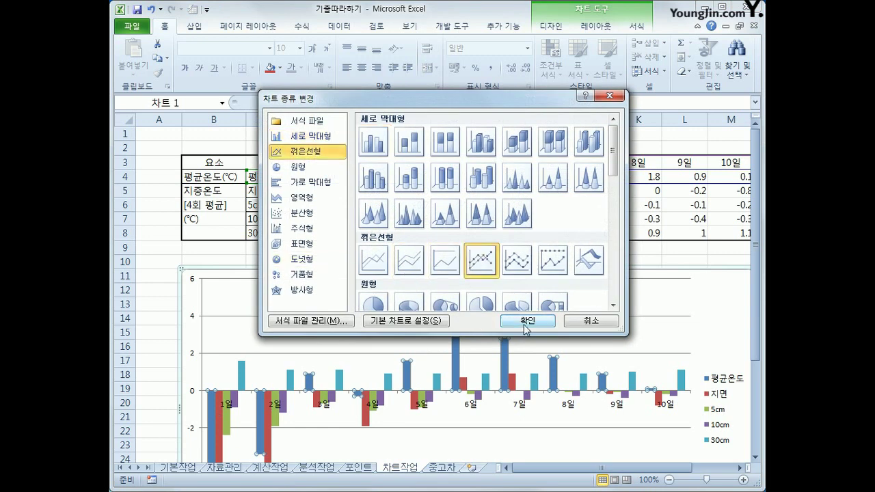
click(527, 320)
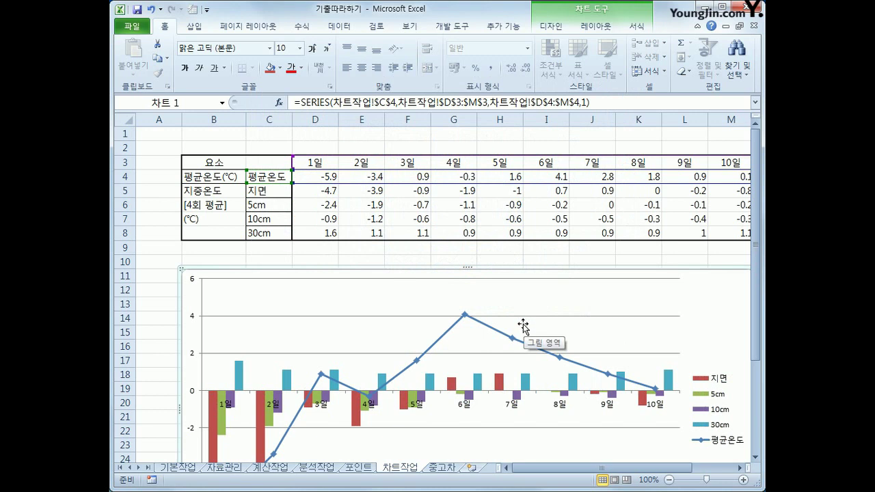
click(465, 315)
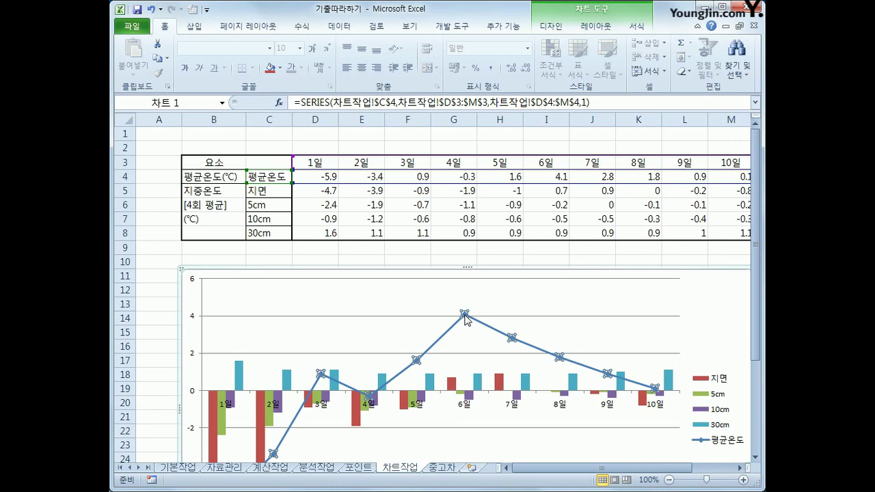
Step: Add data labels to the 평균온도 line, showing values such as -3.4, 4.1 and 0.1
right_click(466, 319)
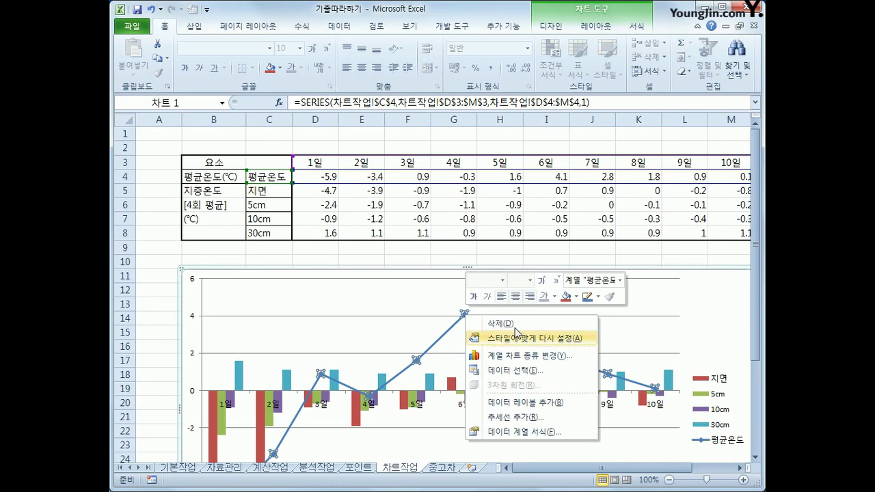
click(550, 403)
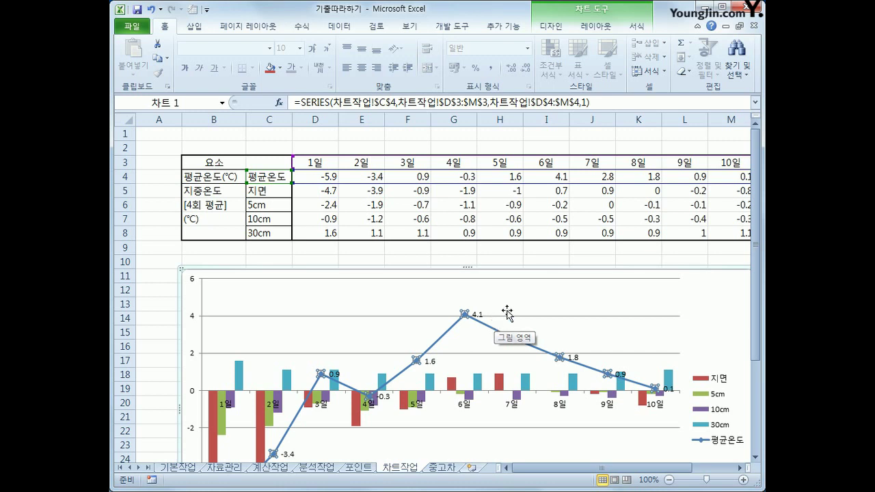
click(597, 26)
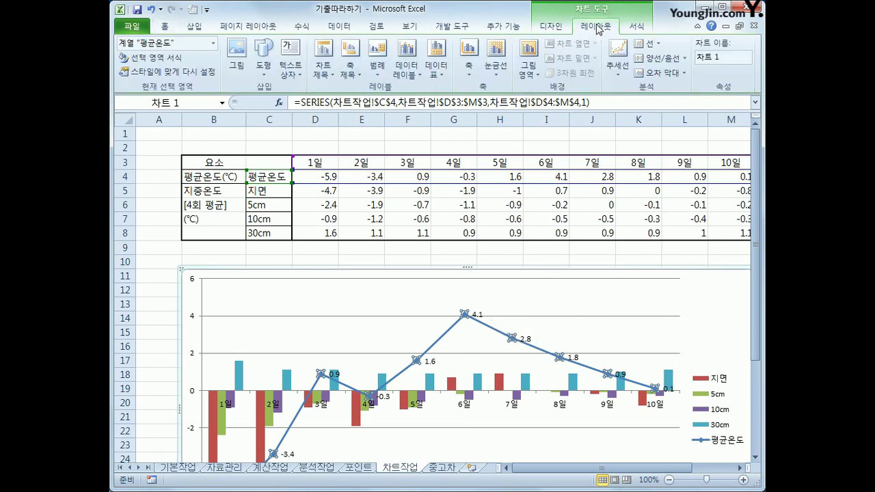
Step: Add the chart title '지중온도와 평균온도의 비교' above the chart
click(332, 82)
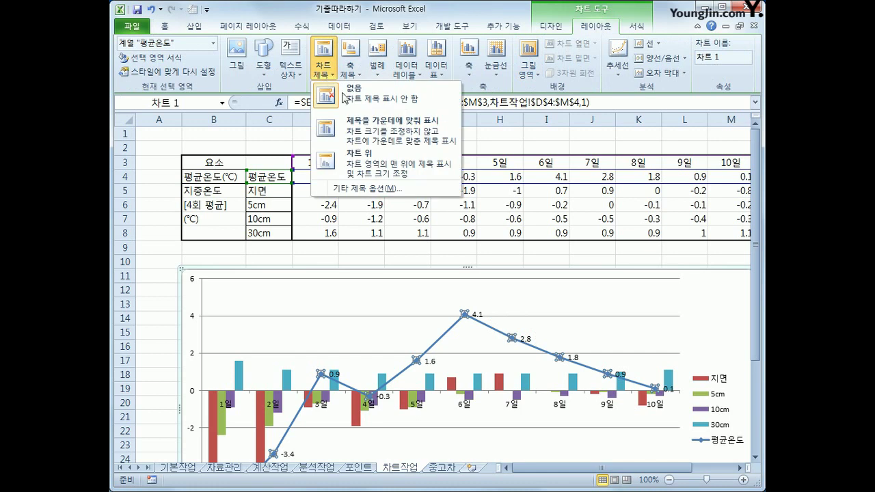
click(375, 172)
drag(436, 290, 497, 294)
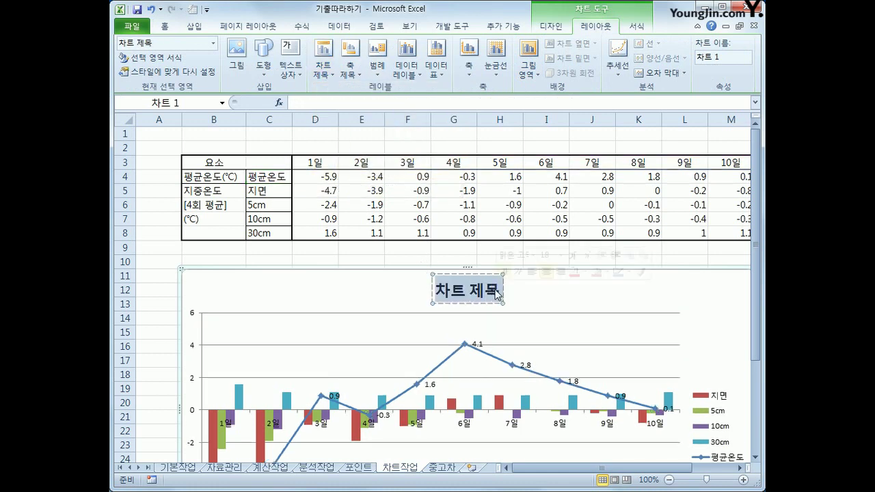
text(지중온도)
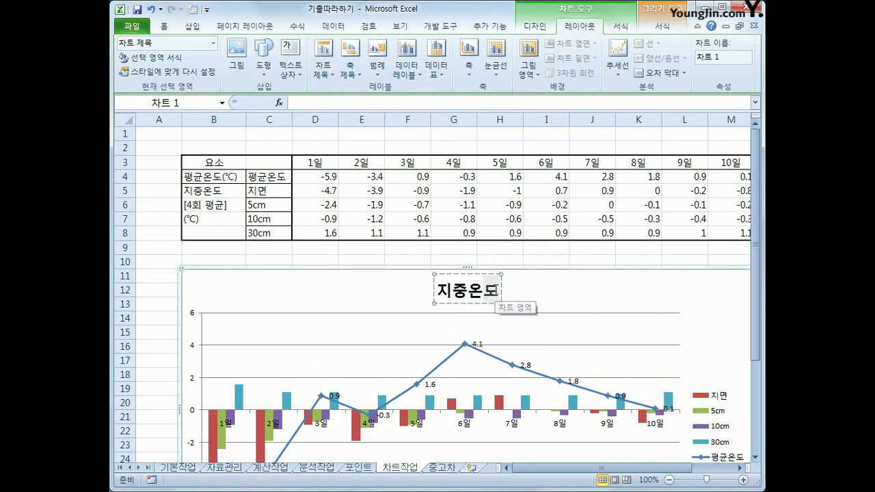
text(와 평균)
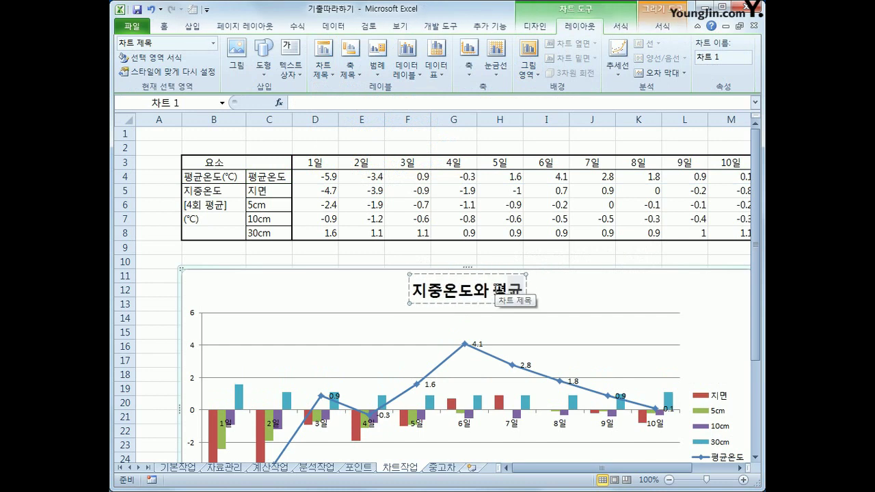
text(온도의 비교)
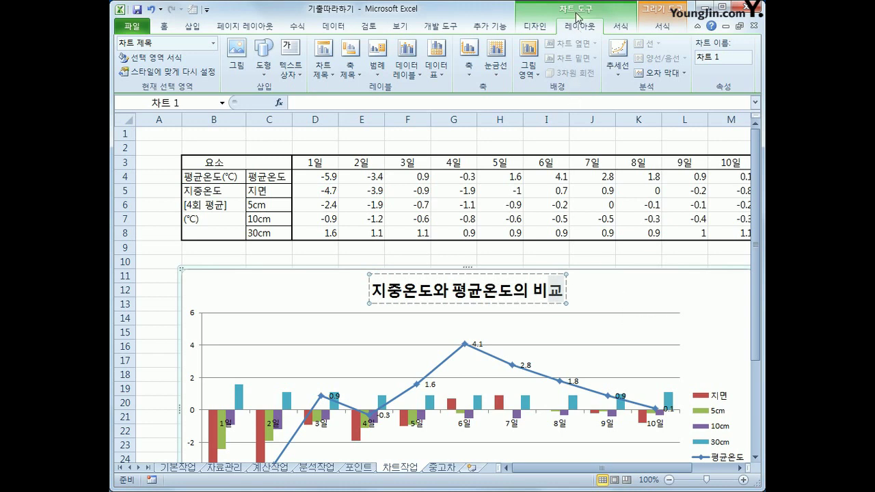
Step: Move the chart legend to the bottom of the chart
click(384, 71)
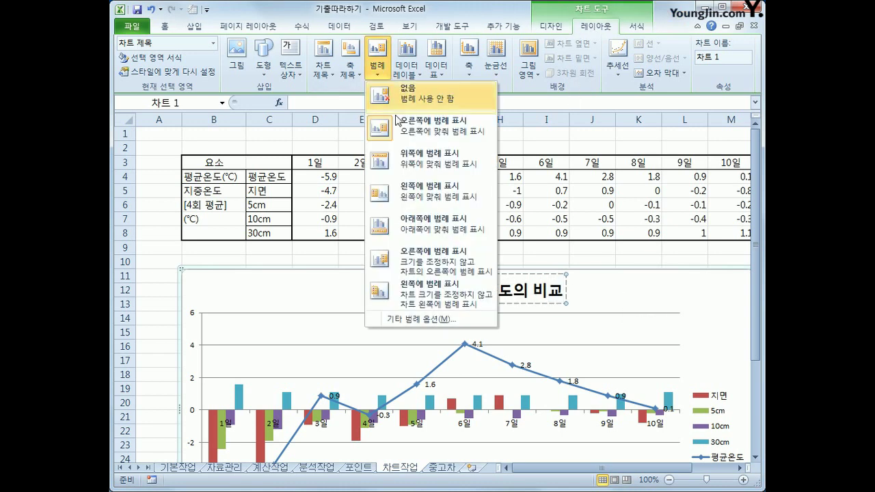
click(438, 233)
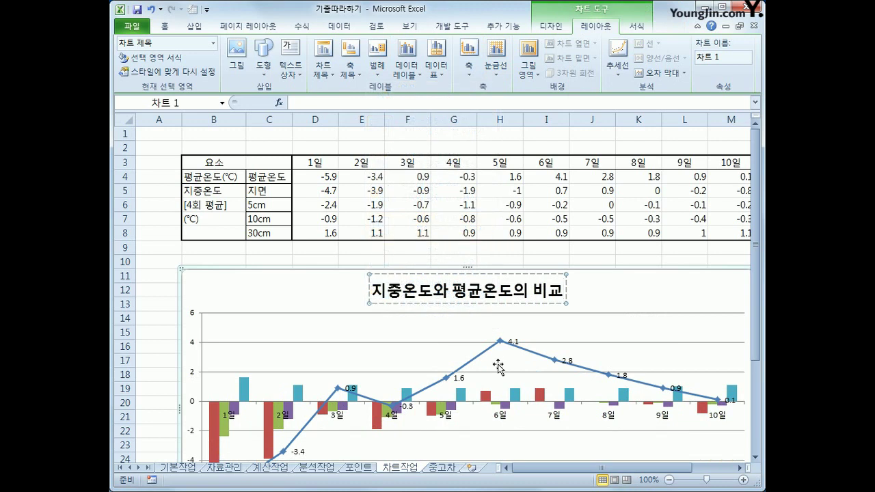
scroll(498, 367, down, 2)
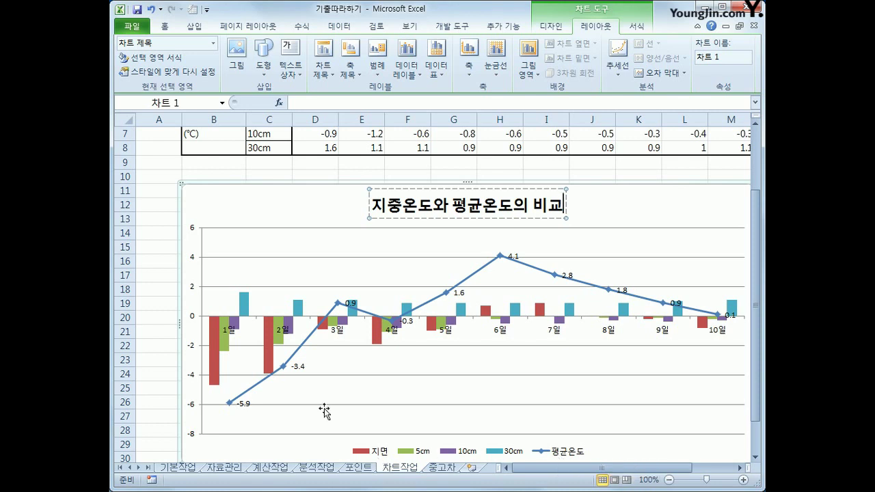
click(217, 354)
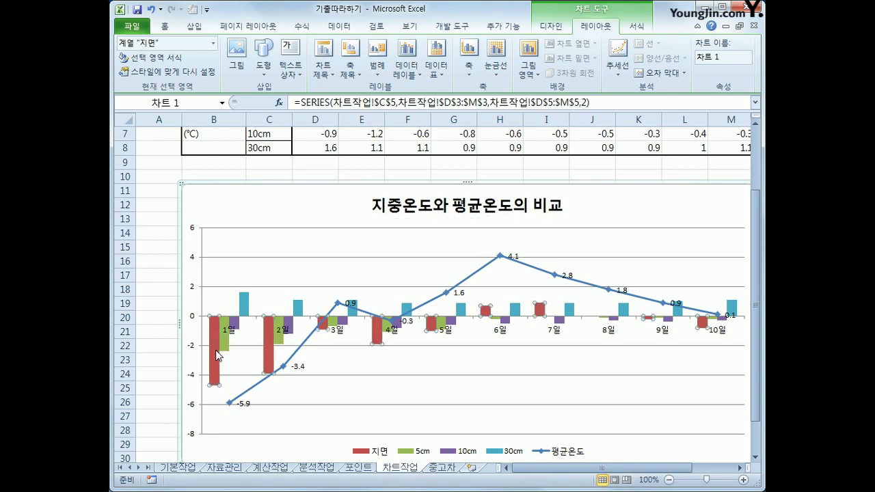
Step: Set the 지면 column series overlap to 90% in Format Data Series
right_click(218, 354)
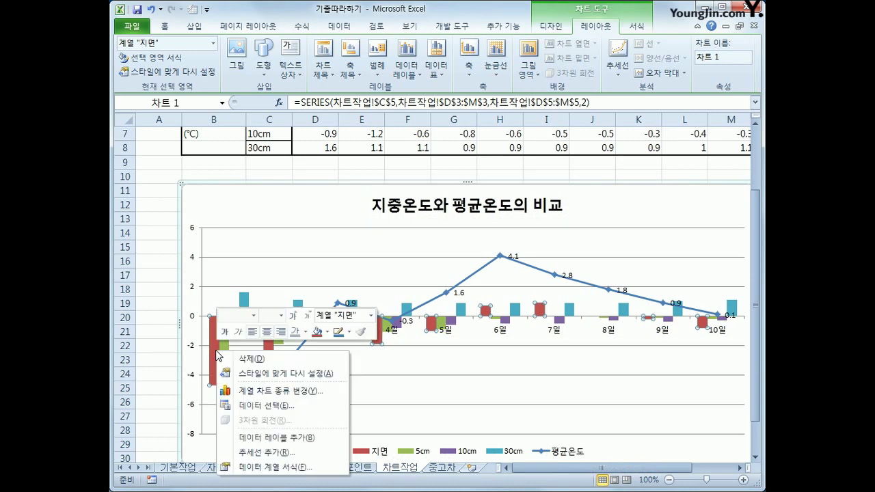
click(309, 471)
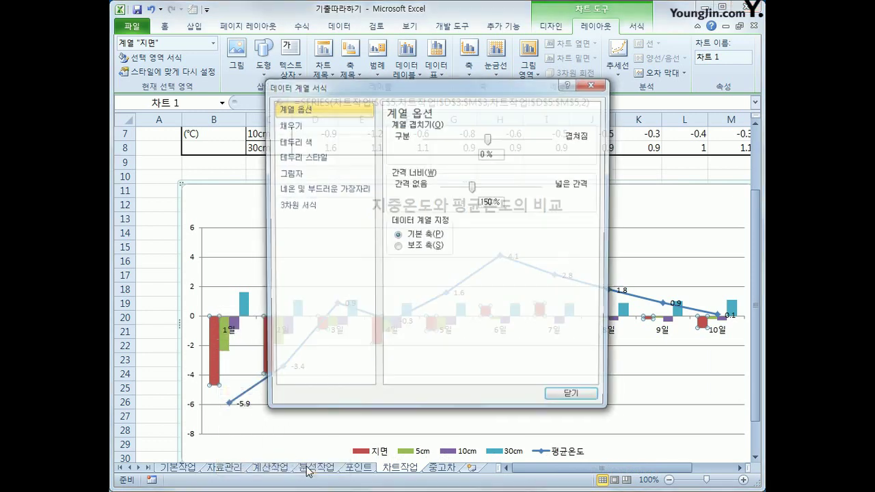
double_click(492, 155)
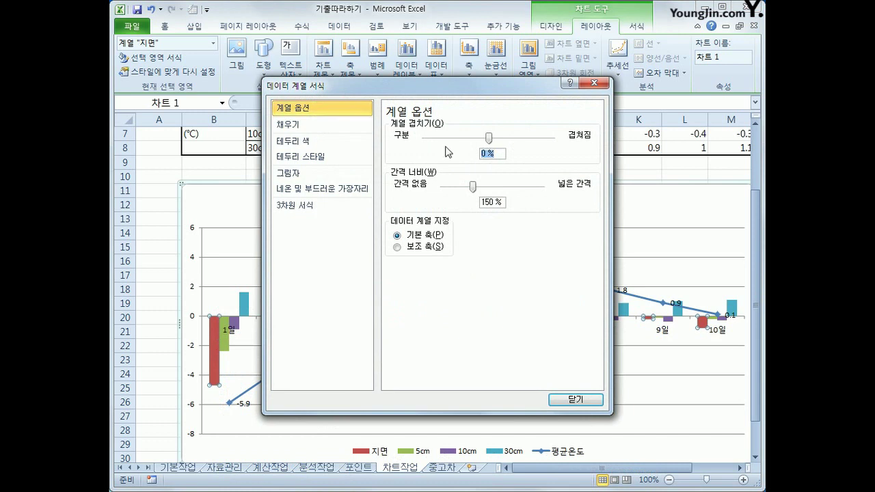
text(90%)
click(577, 400)
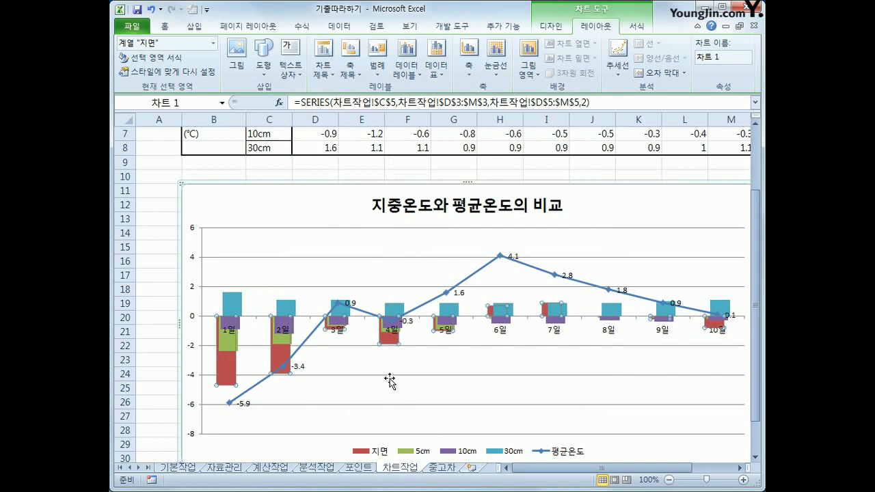
Step: Fix the value axis at minimum -6, maximum 5 and major unit 1
click(193, 294)
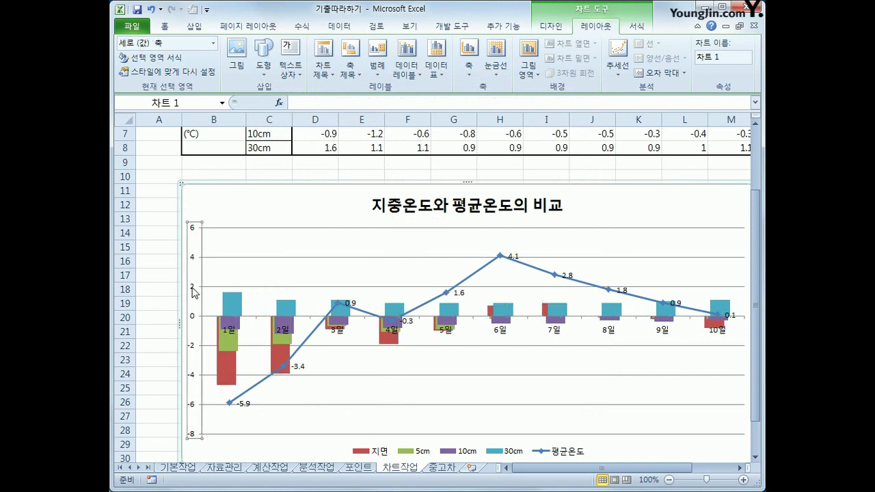
right_click(193, 292)
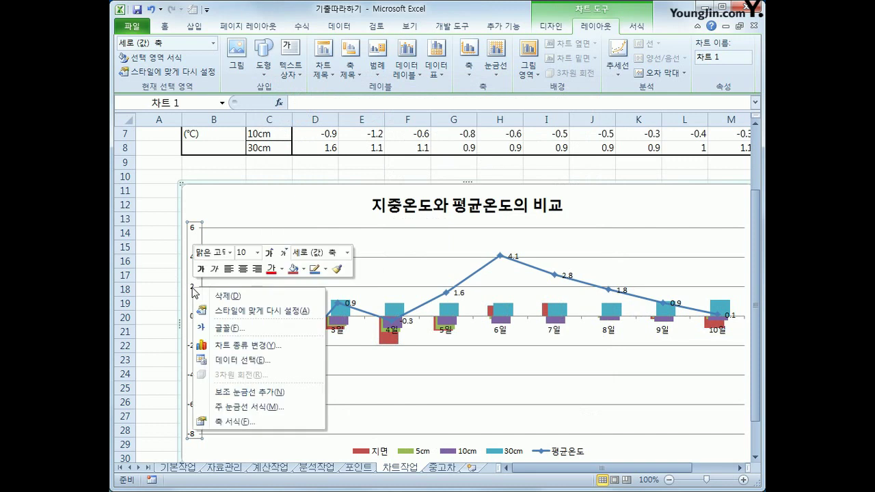
click(263, 422)
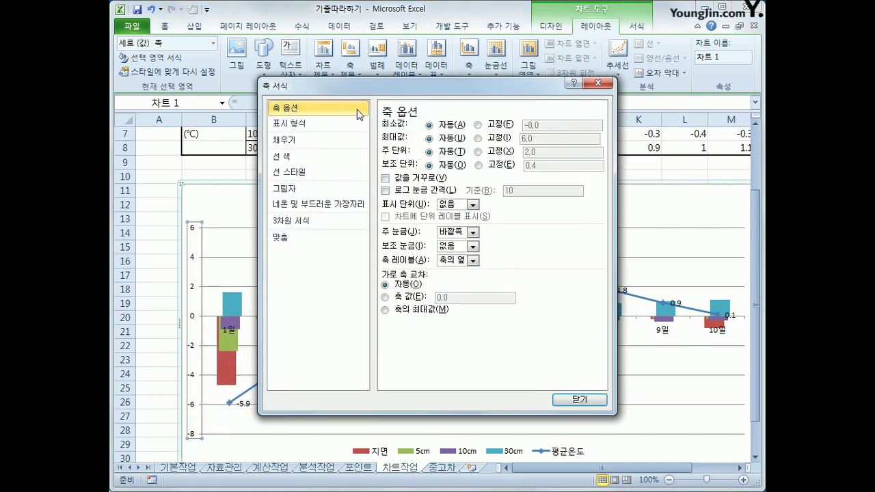
click(478, 125)
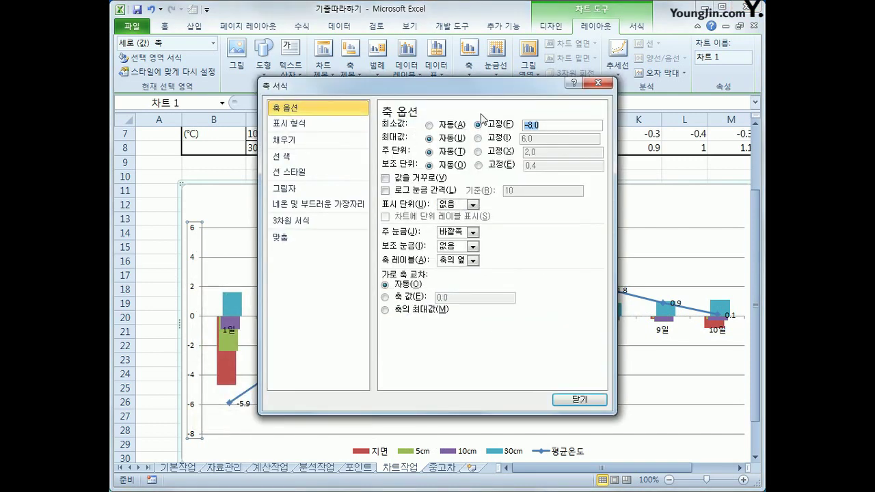
text(-6)
click(488, 138)
double_click(536, 139)
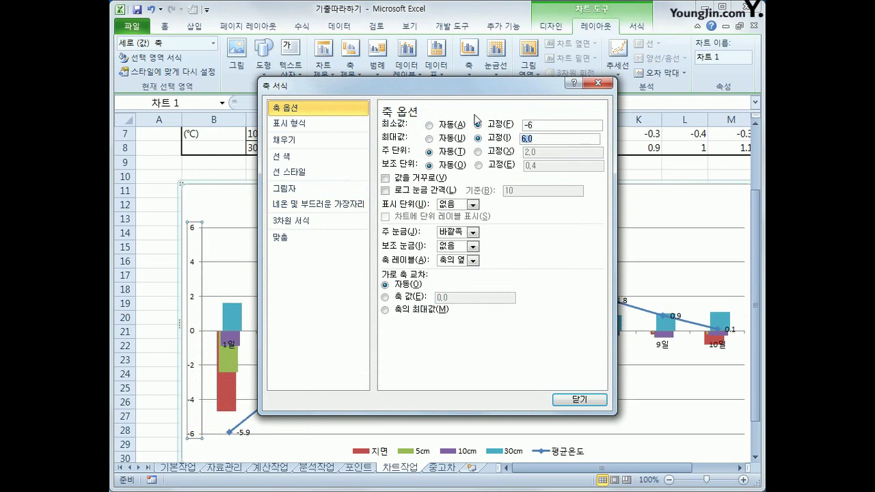
text(5)
click(500, 152)
text(1)
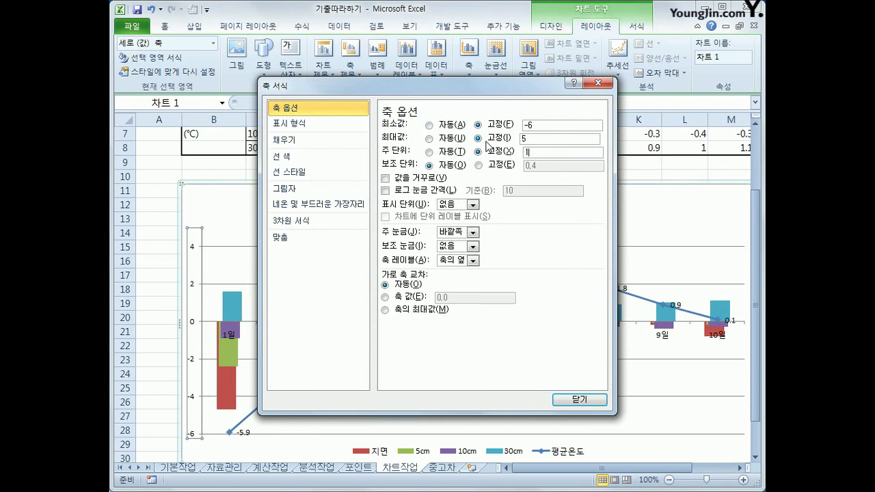
click(578, 400)
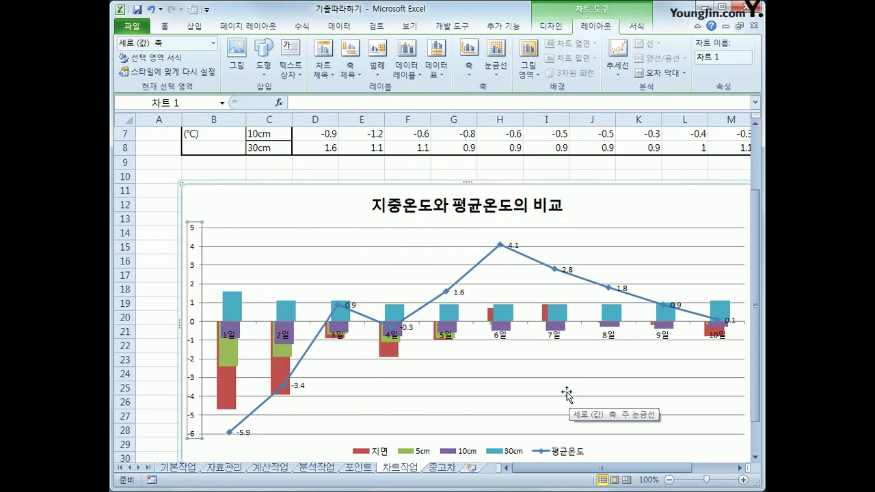
Step: Turn on rounded corners for the chart area border, then deselect the chart
right_click(334, 203)
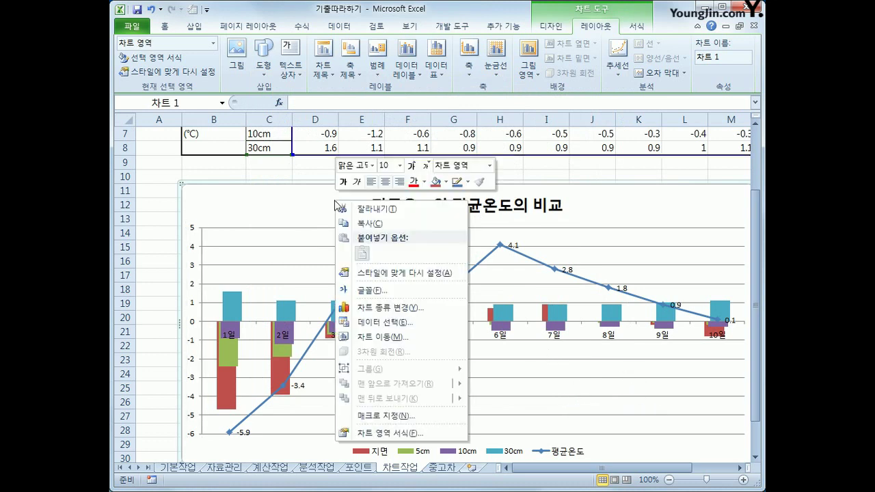
click(419, 431)
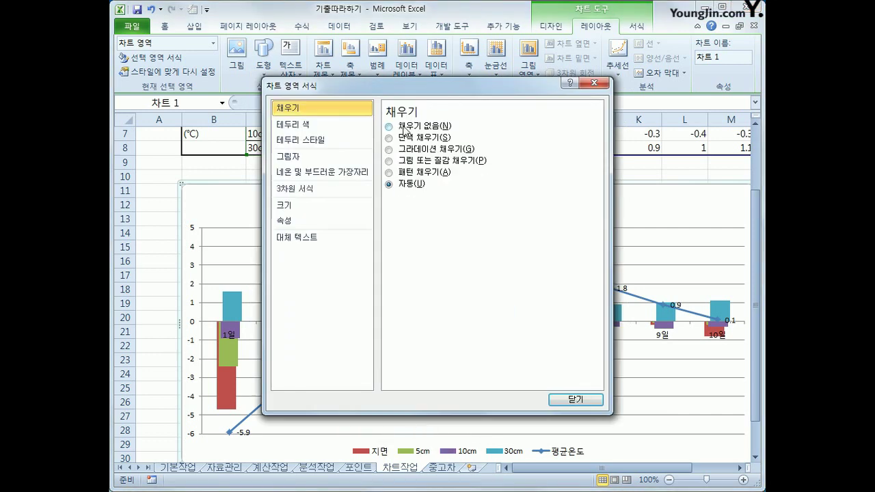
click(353, 141)
click(427, 255)
click(566, 401)
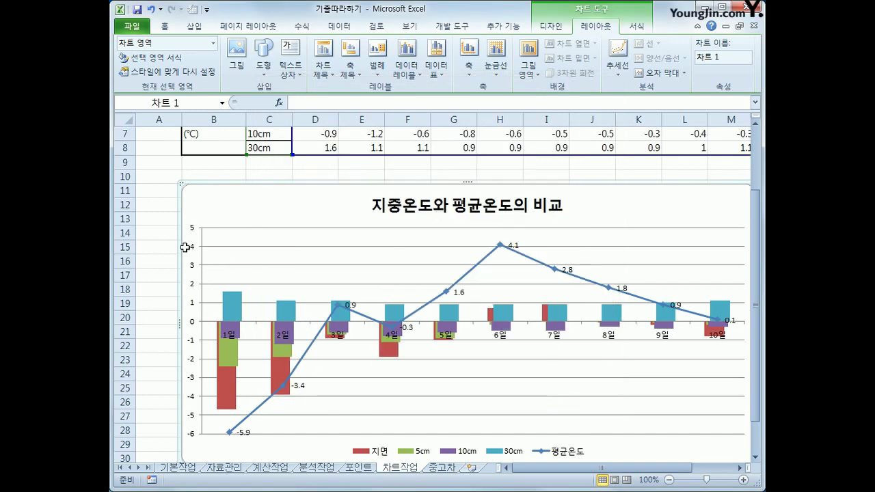
click(162, 244)
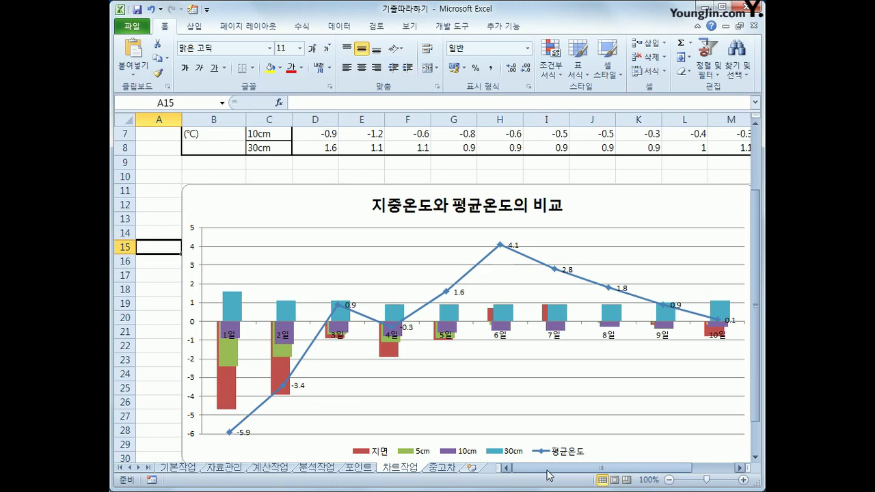
Step: Review the finished chart, then go to the 중고차 used-car sheet
scroll(549, 449, down, 1)
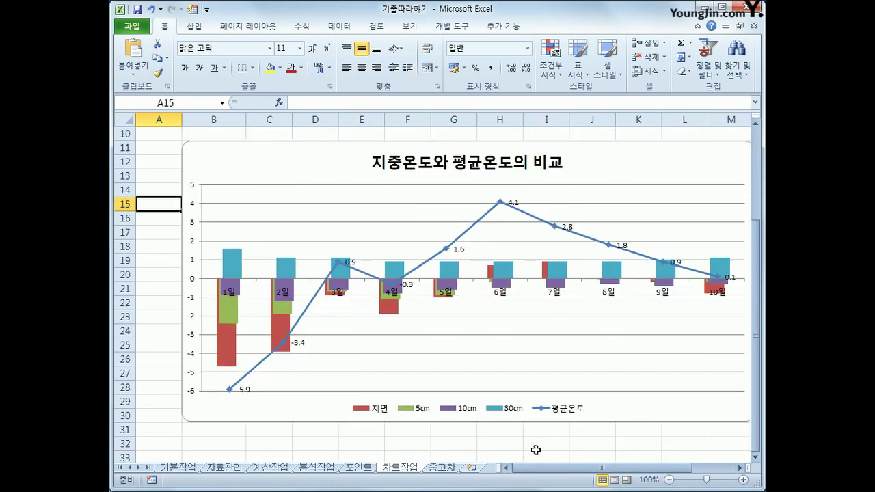
drag(532, 470, 564, 471)
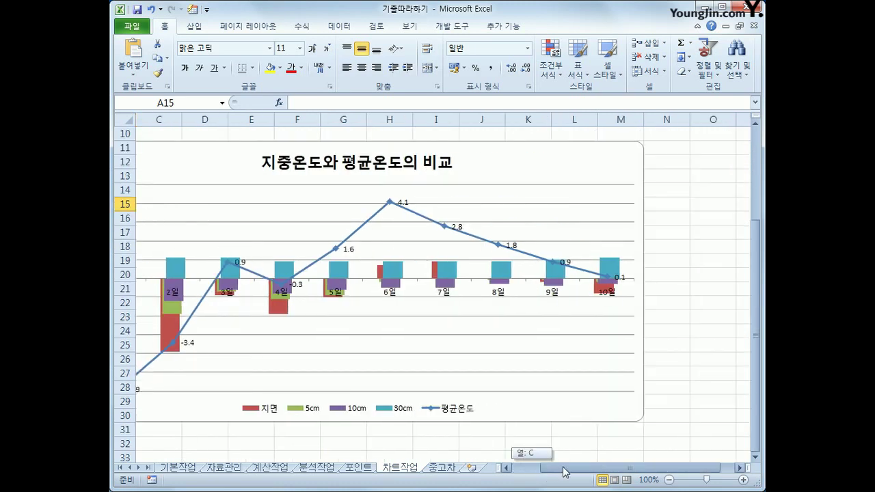
click(441, 467)
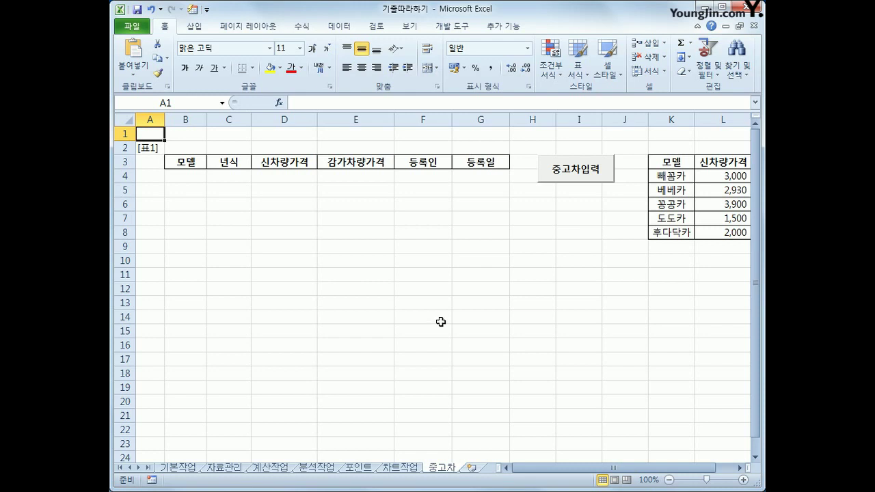
Step: In Design Mode, add 중고차입력화면.Show to the 중고차입력 button's Click procedure
click(515, 232)
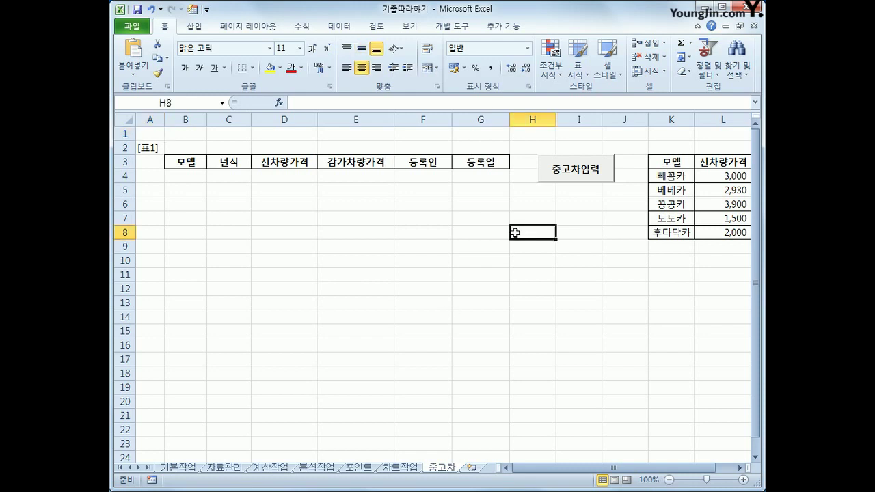
click(452, 26)
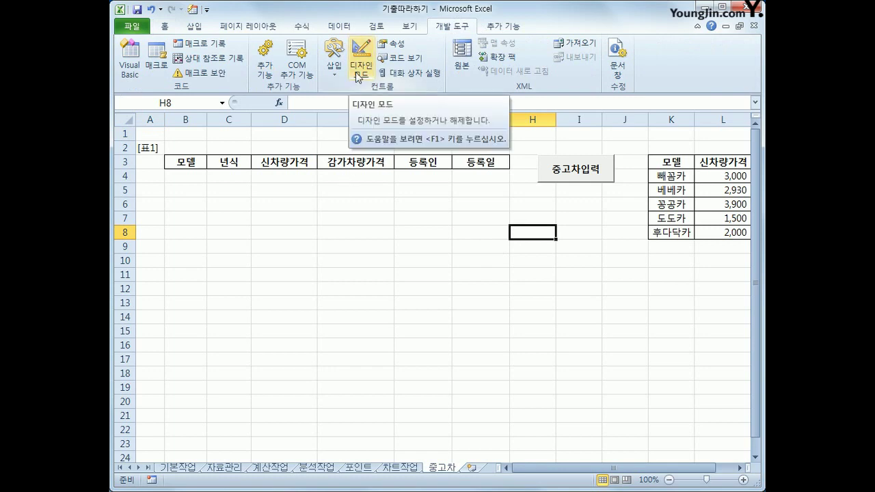
click(357, 74)
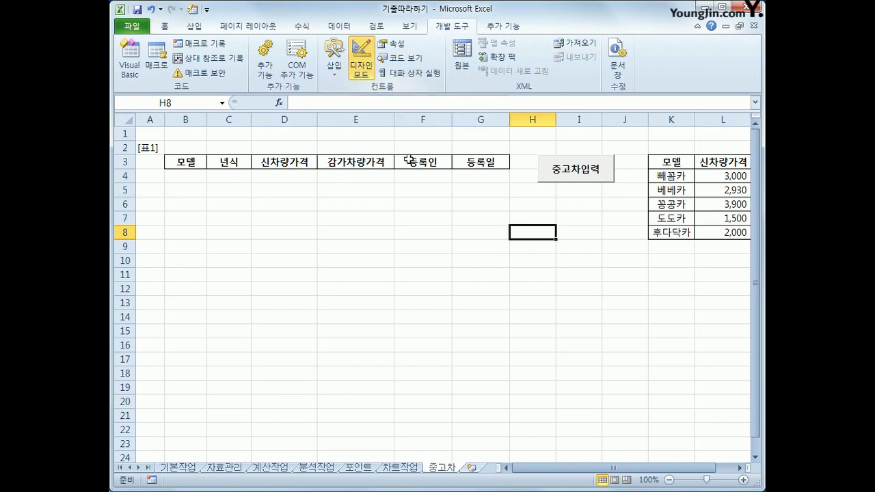
click(554, 175)
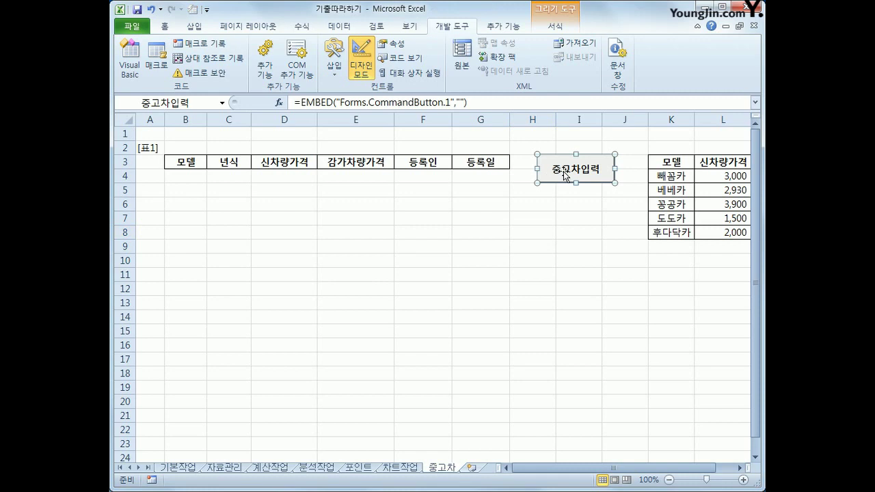
double_click(564, 171)
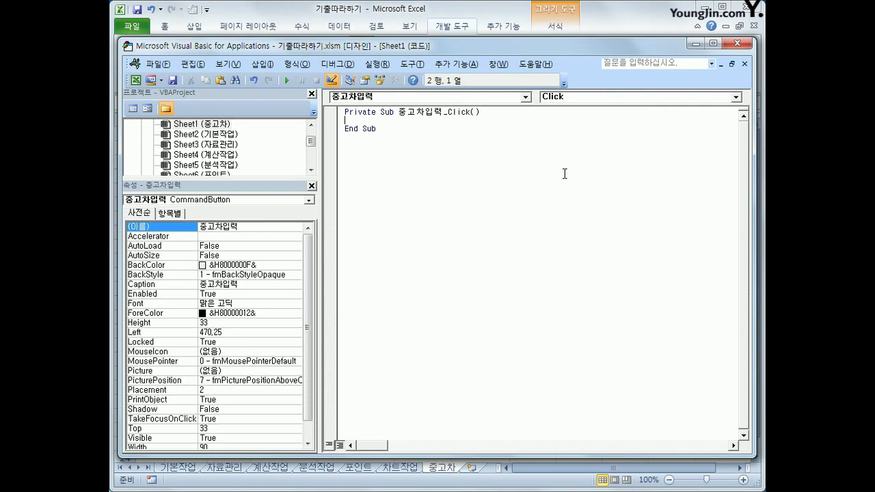
key(Tab)
text(중고차입력화면.)
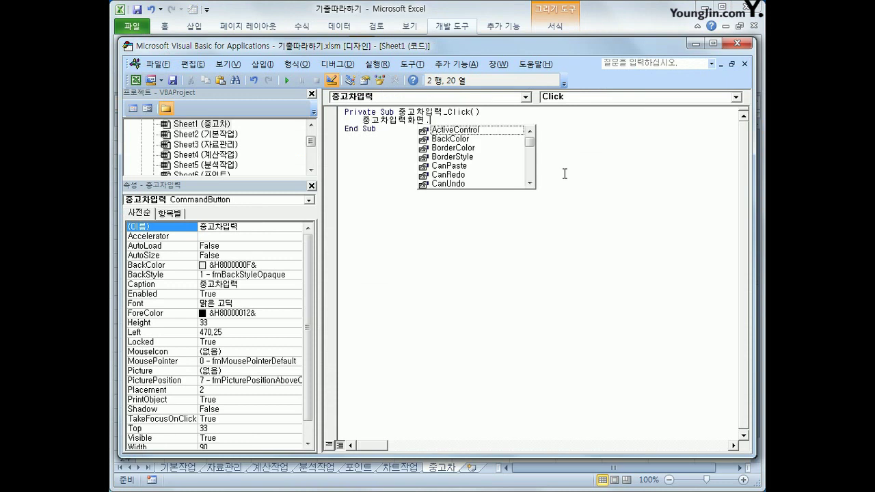
text(Show)
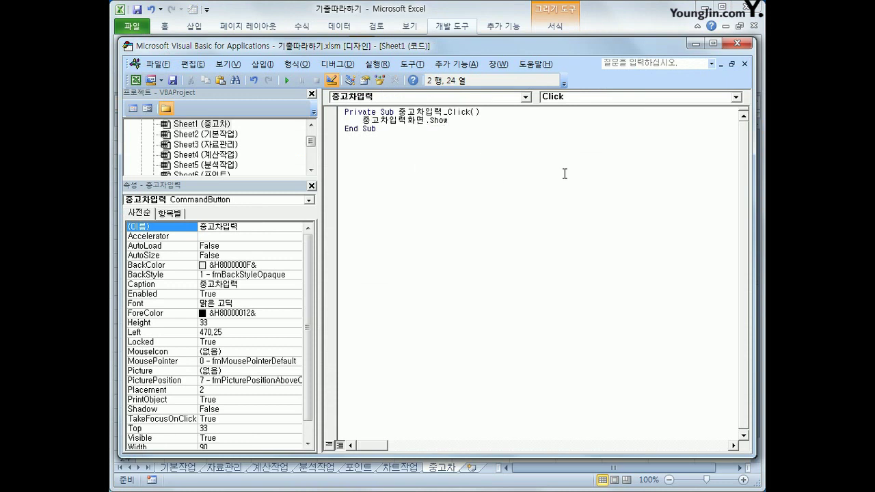
click(728, 45)
Step: Leave Design Mode and confirm the 중고차입력 button opens the entry form
click(367, 75)
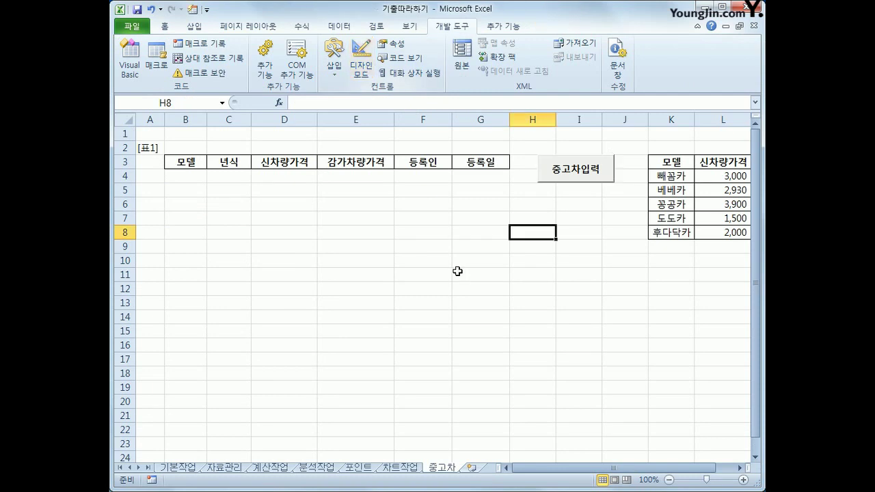
click(557, 175)
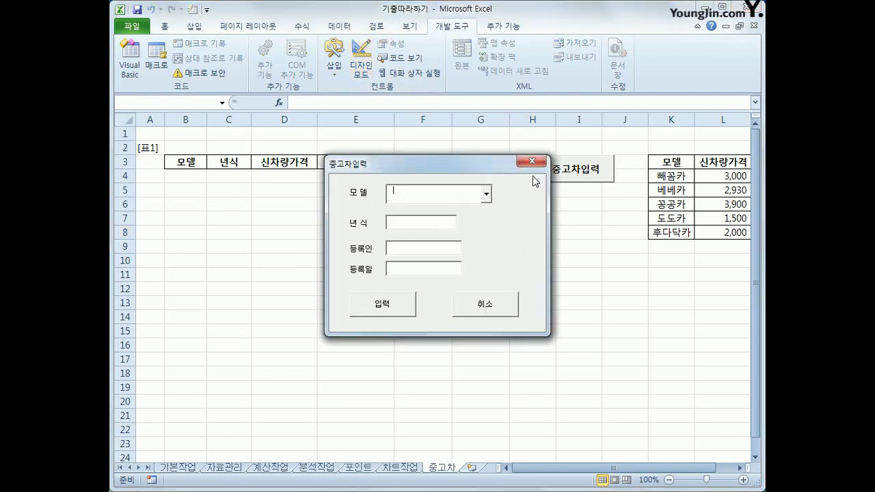
click(531, 161)
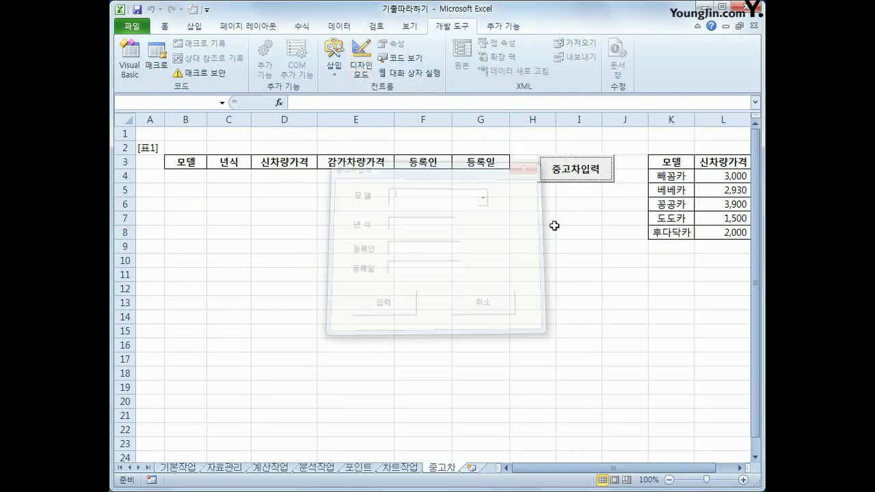
click(591, 281)
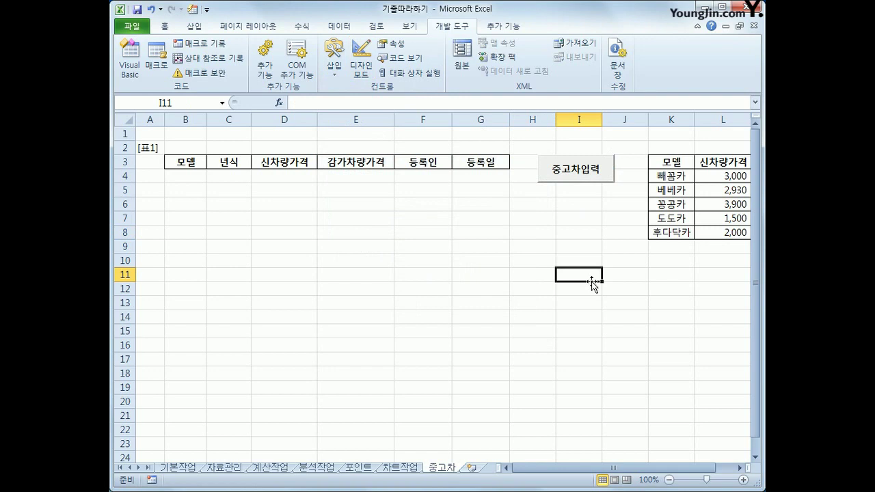
Step: Reopen the form to check the empty 모델 list and 등록일 field, then close it
click(578, 171)
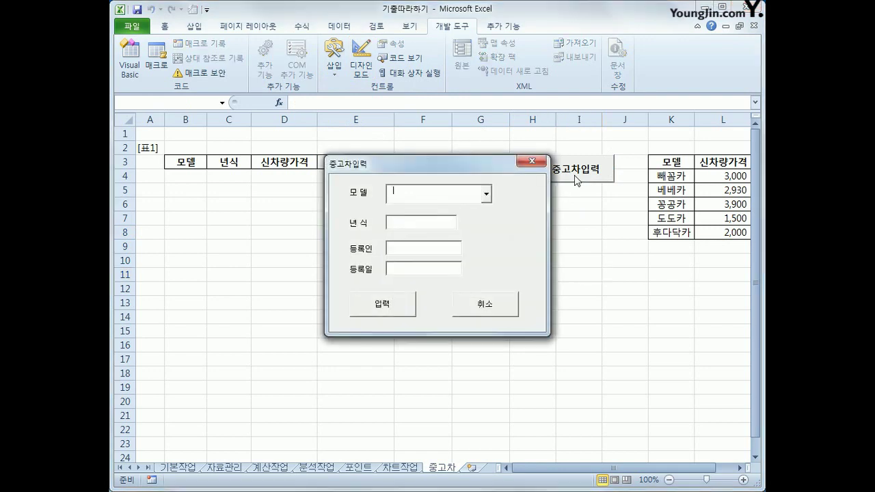
click(488, 194)
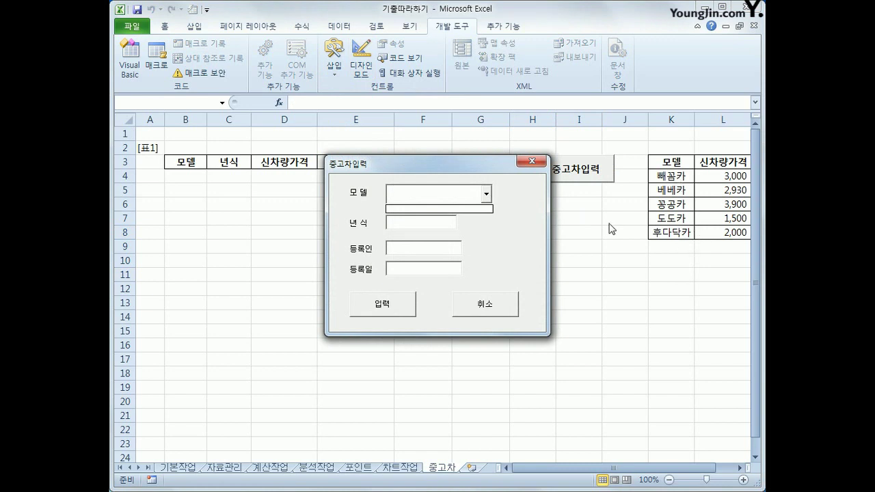
click(467, 238)
click(398, 270)
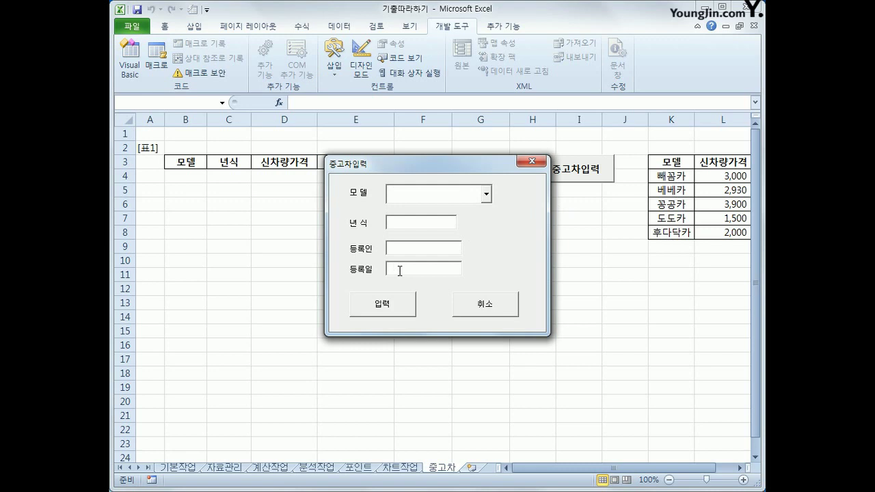
click(531, 161)
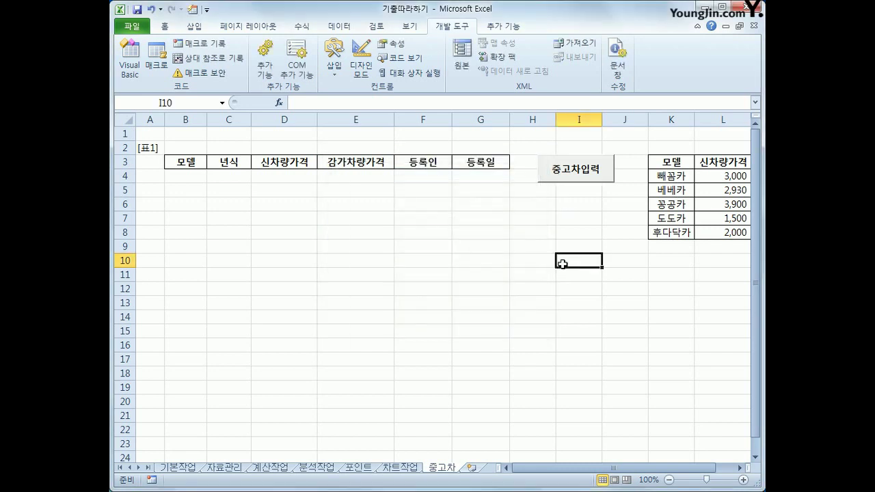
Step: Open the 중고차입력화면 form's code and create its UserForm_Initialize procedure
click(130, 65)
drag(311, 142, 311, 153)
click(164, 145)
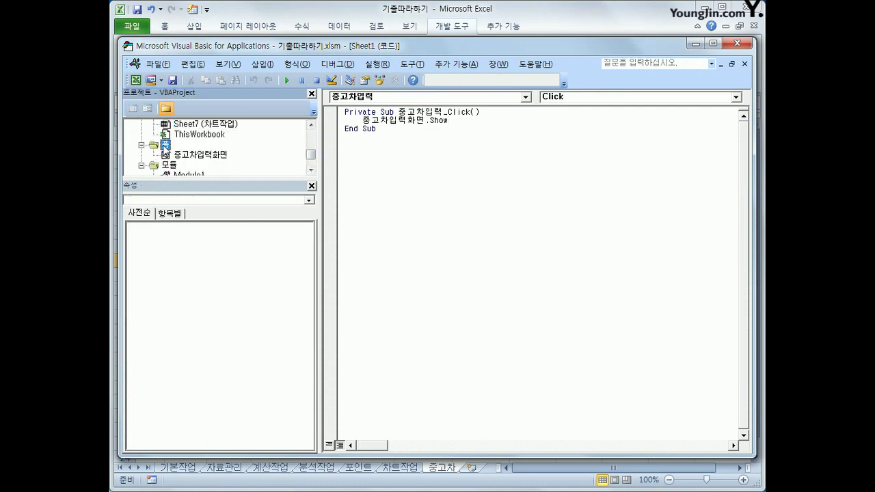
click(199, 156)
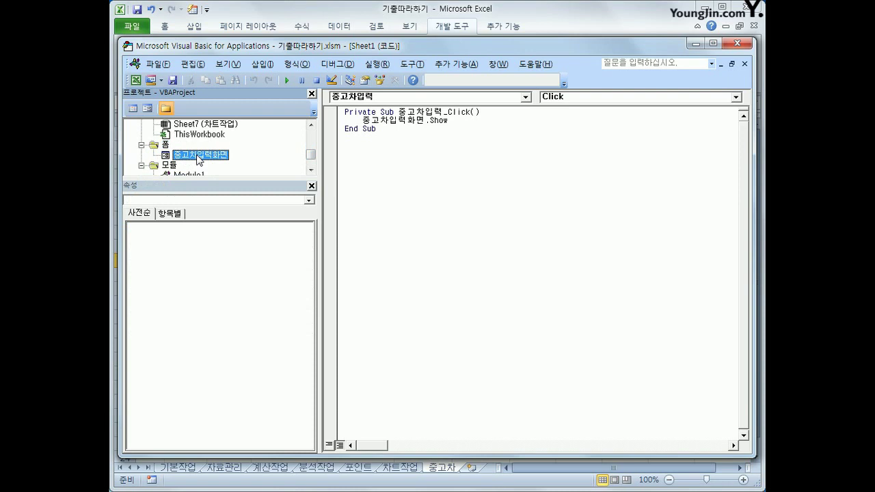
click(134, 109)
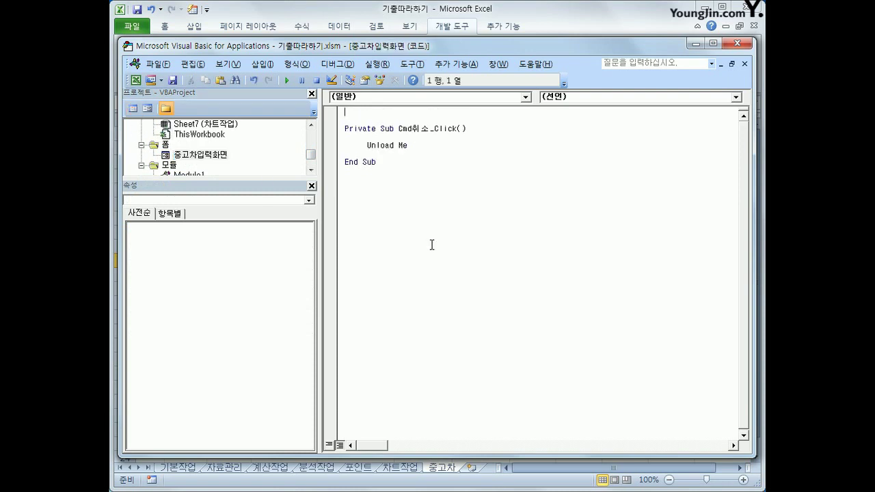
click(411, 98)
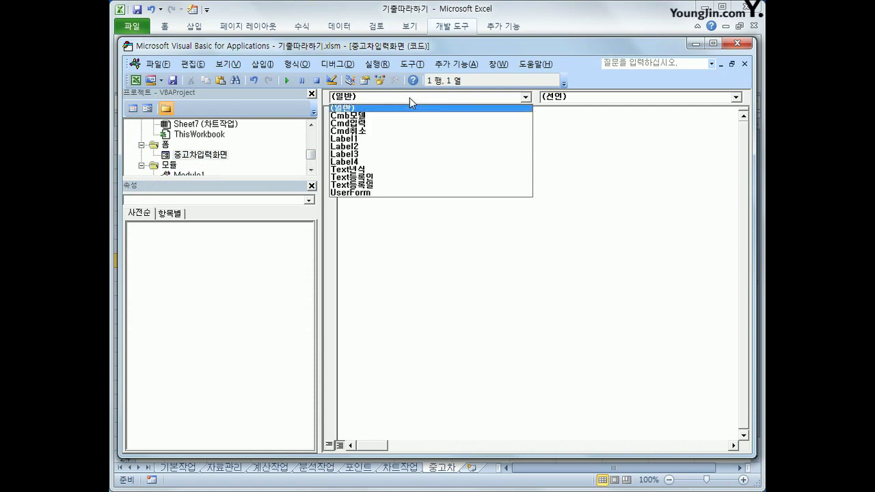
click(415, 193)
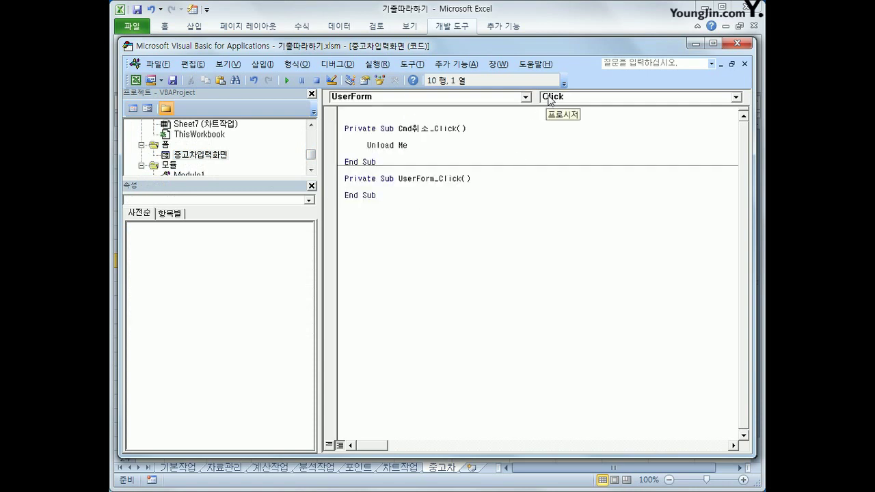
click(580, 99)
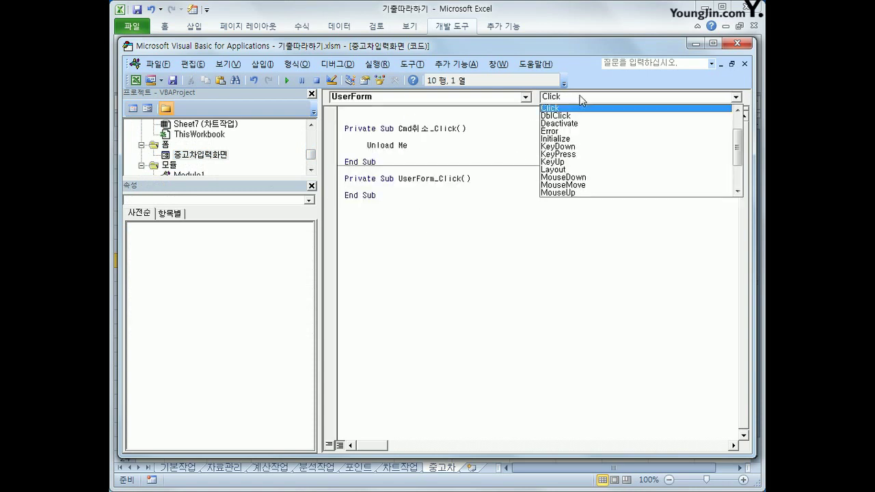
click(584, 139)
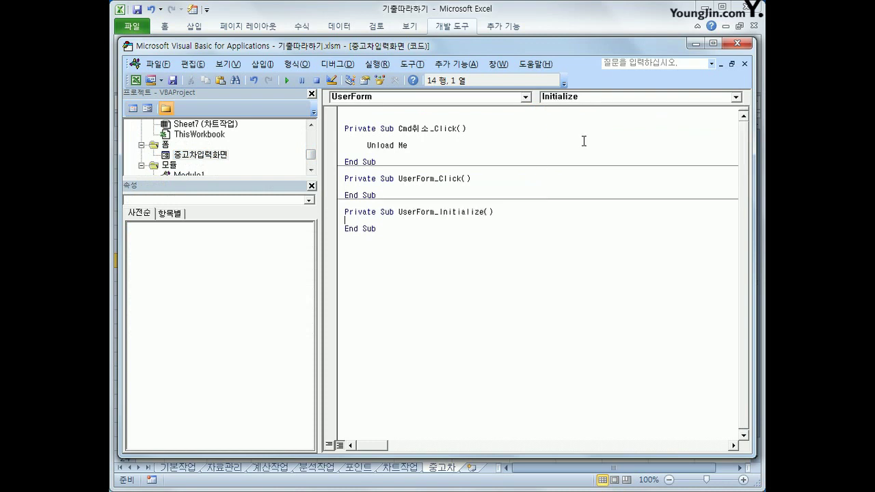
Step: In Initialize, set Cmb모델.RowSource = "K4:K8" and Text등록일 = Year(Date)
key(Tab)
text(cmb모델.)
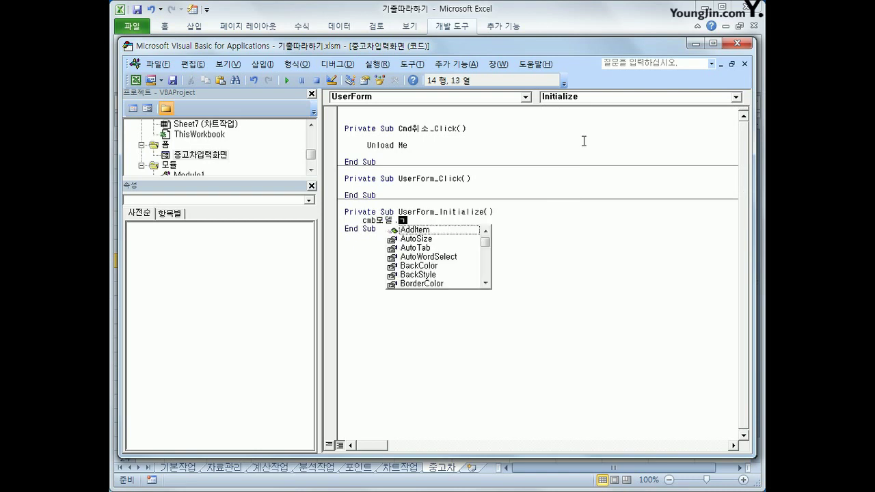
text(RowSource =)
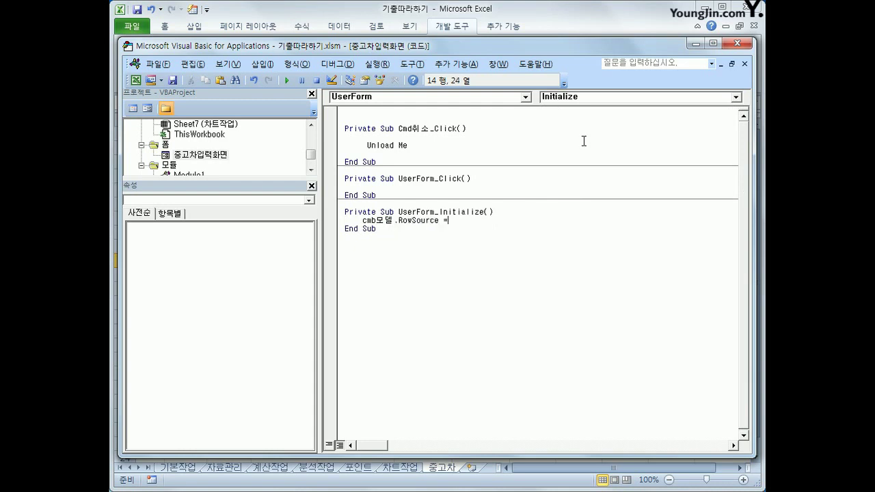
text("K4:K8")
key(Return)
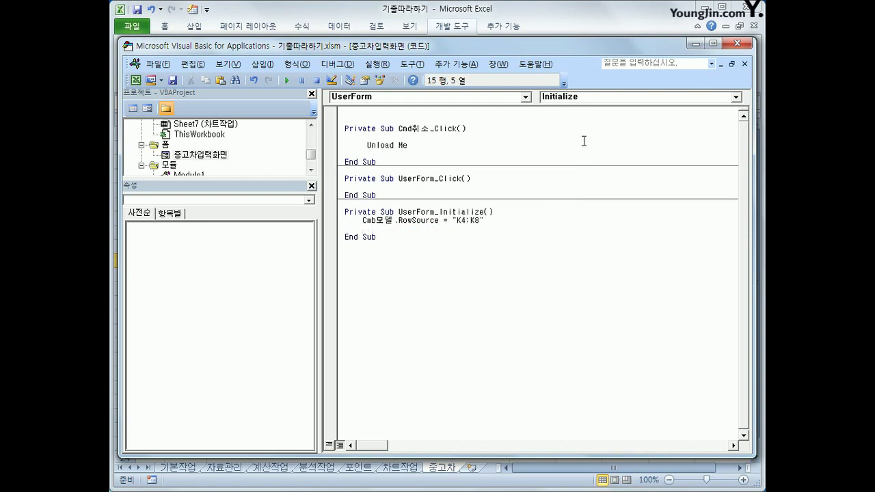
text(text등록일=)
text(y)
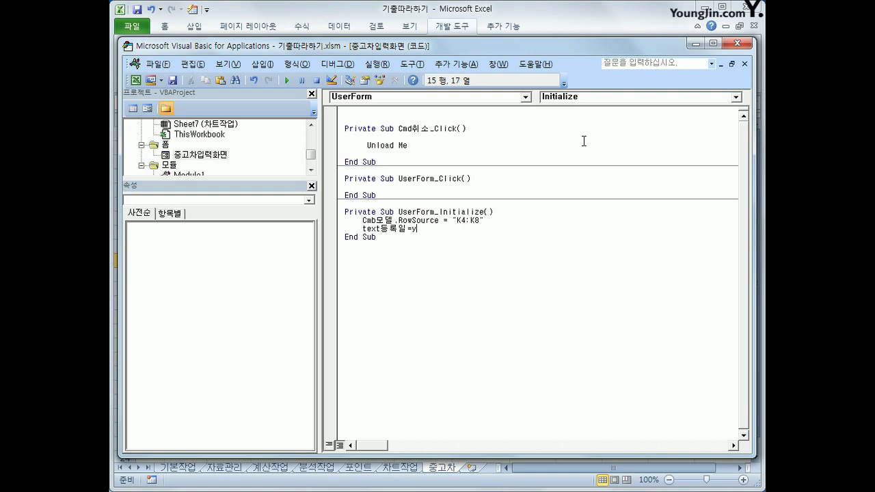
text(ear(date))
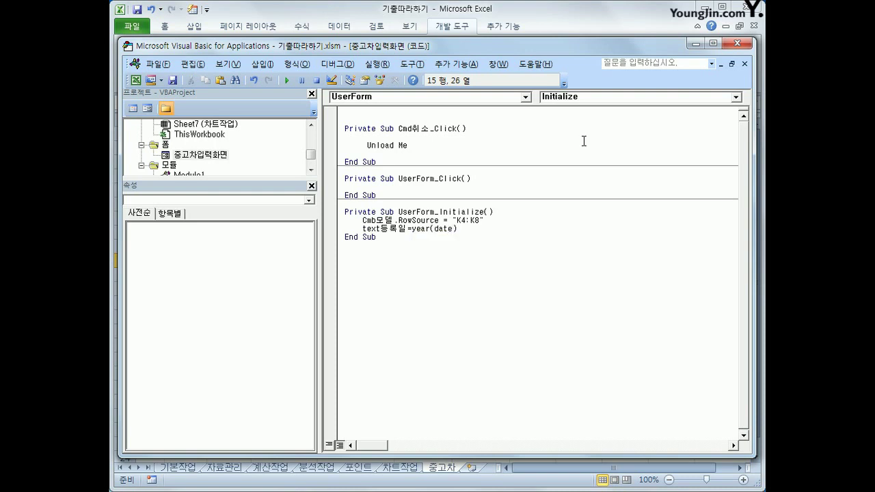
key(Down)
click(737, 43)
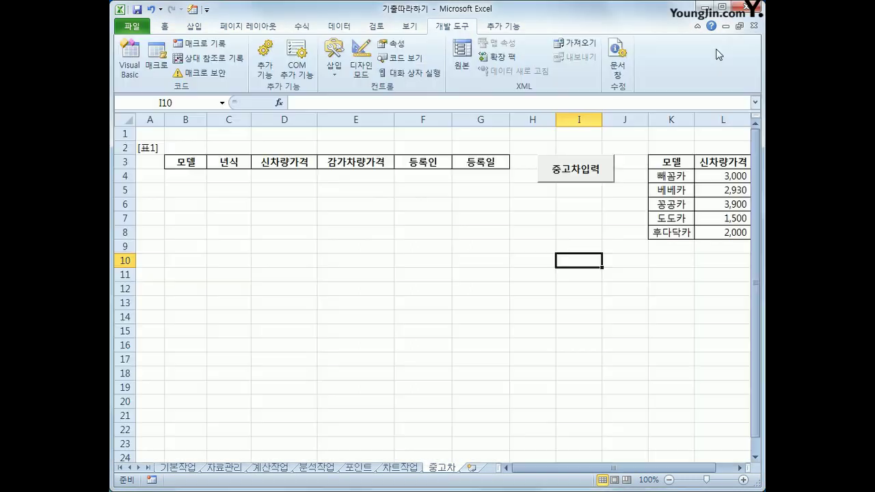
Step: Run the form, choose 빼꼼카 from the model list, and close it
click(583, 179)
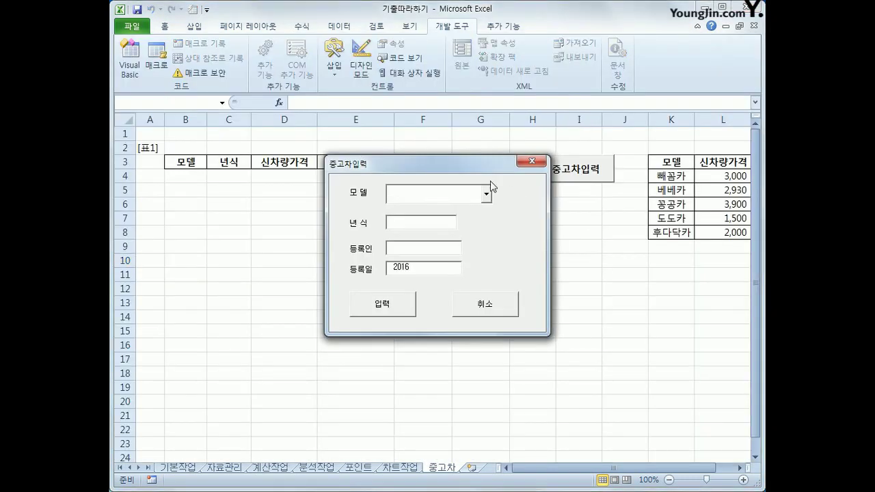
click(462, 223)
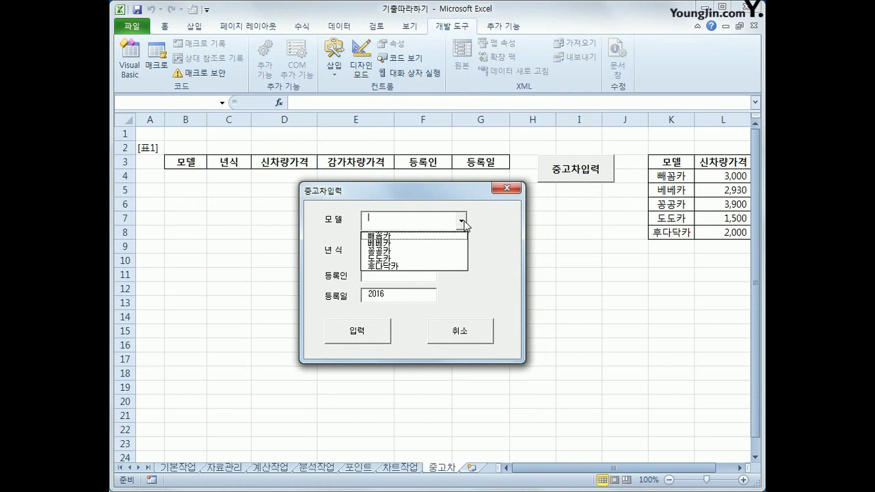
click(444, 237)
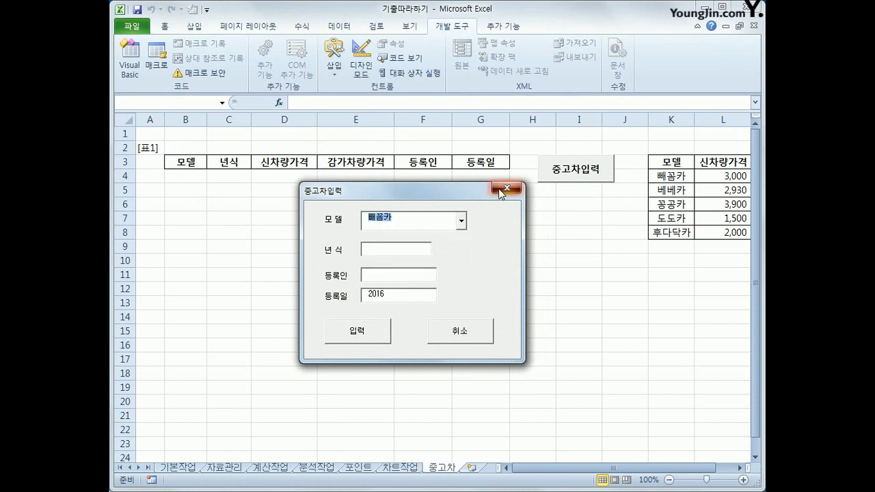
click(501, 193)
click(560, 244)
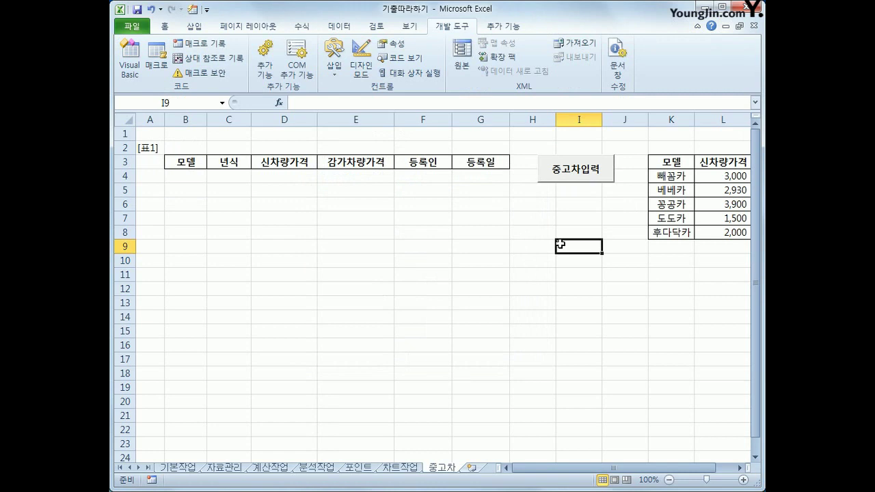
Step: Rerun the form, choose 베베카, visit the 년식 and 등록인 fields, then cancel
click(553, 179)
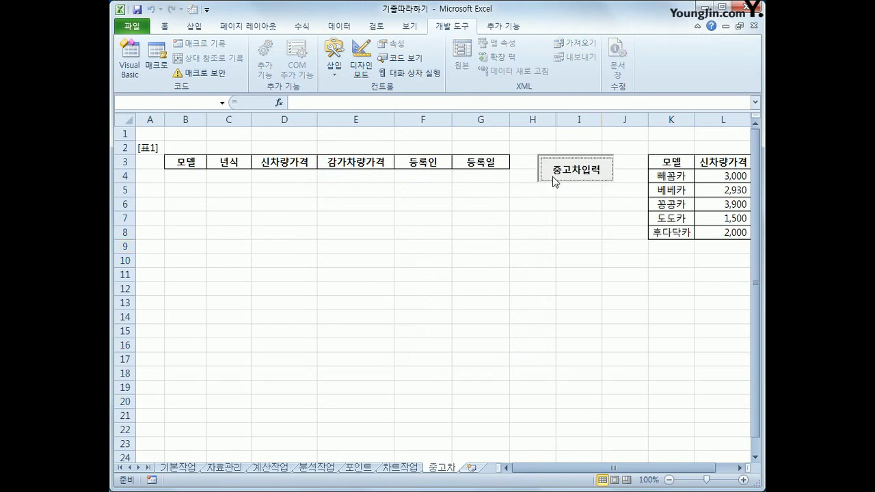
click(486, 194)
click(411, 216)
click(448, 224)
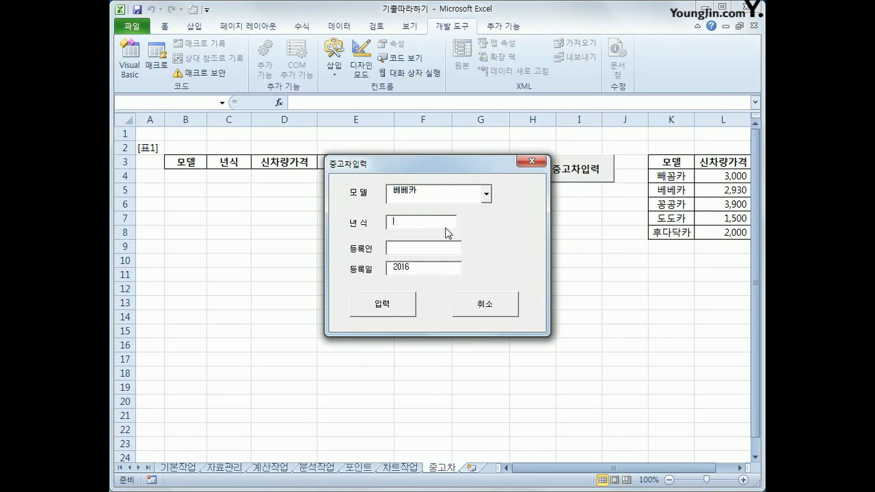
click(430, 250)
drag(419, 166, 471, 204)
click(525, 343)
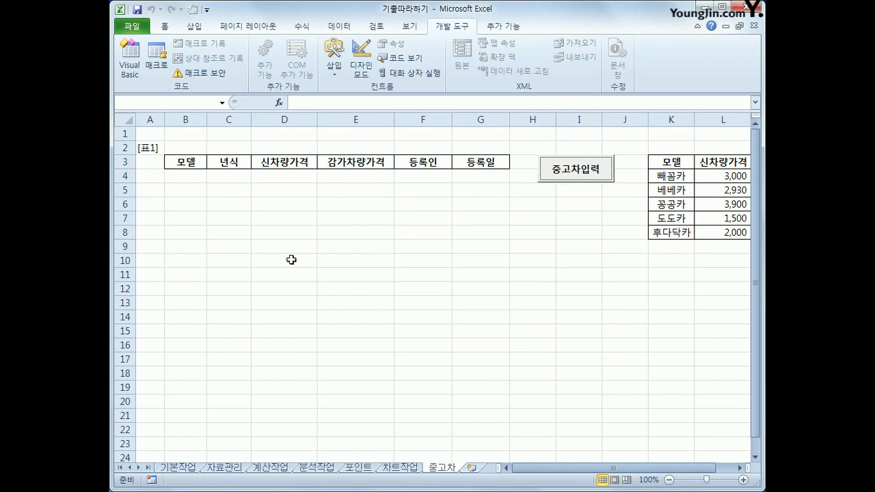
Step: Select the table headers B3:G3 and the first data cell B4
click(195, 166)
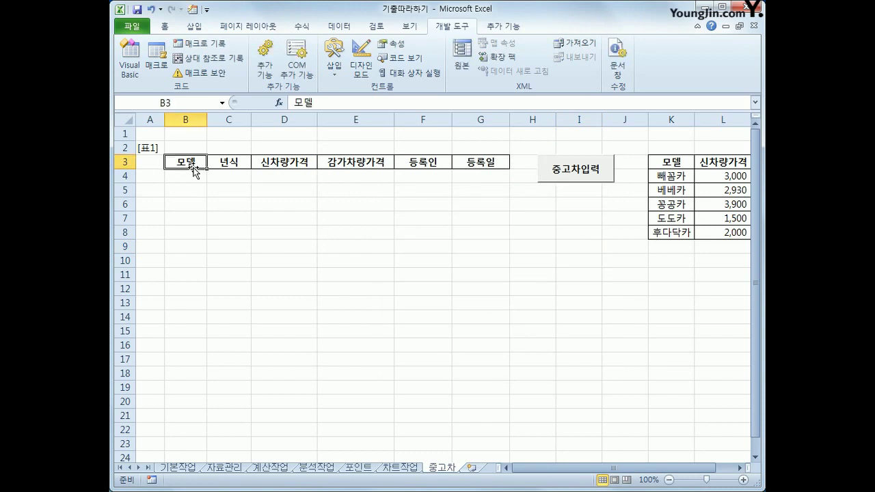
drag(193, 167, 465, 162)
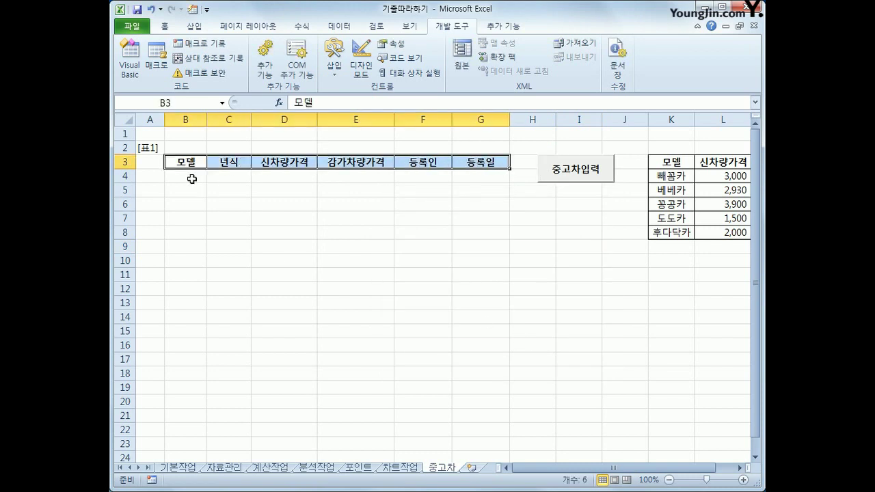
click(190, 178)
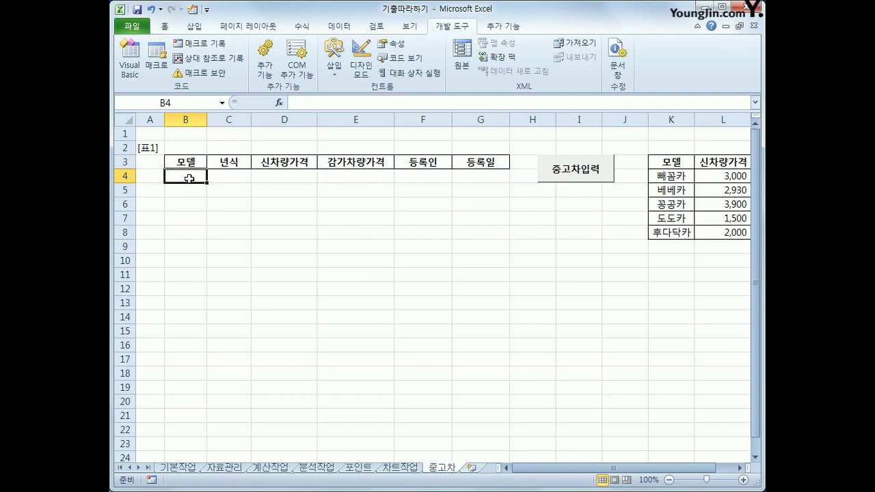
click(188, 161)
drag(188, 162, 481, 162)
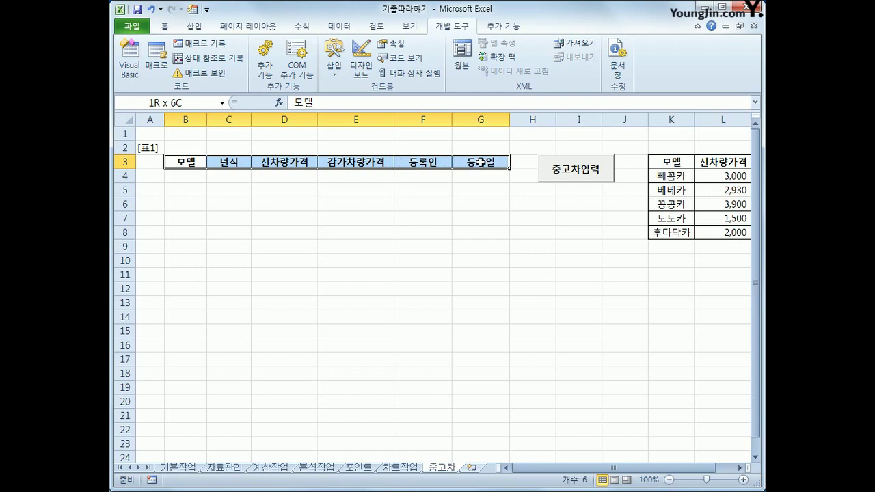
click(150, 148)
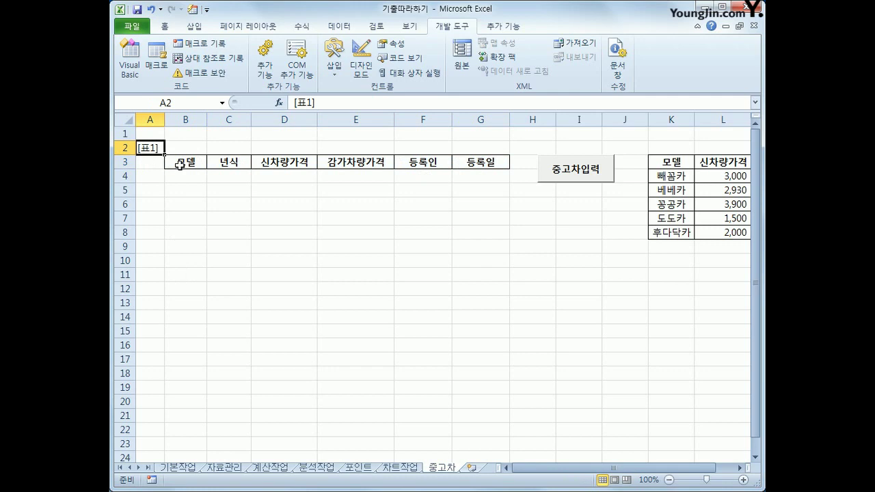
click(125, 149)
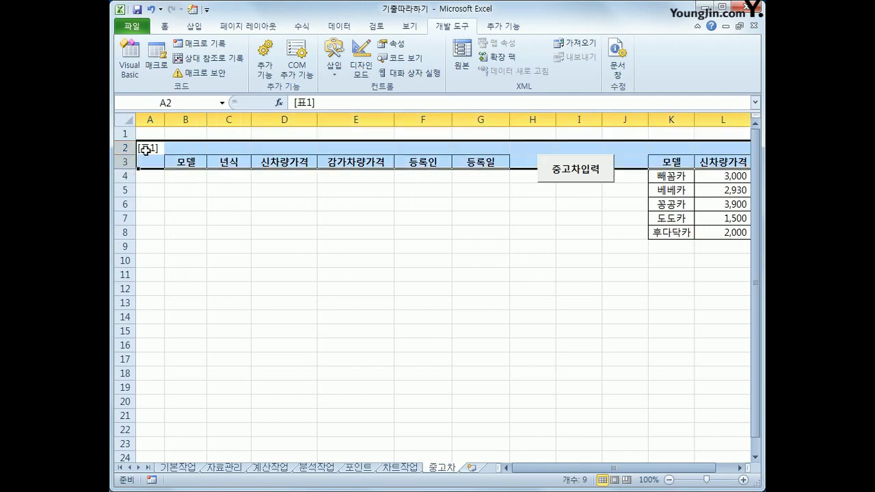
click(149, 145)
click(184, 148)
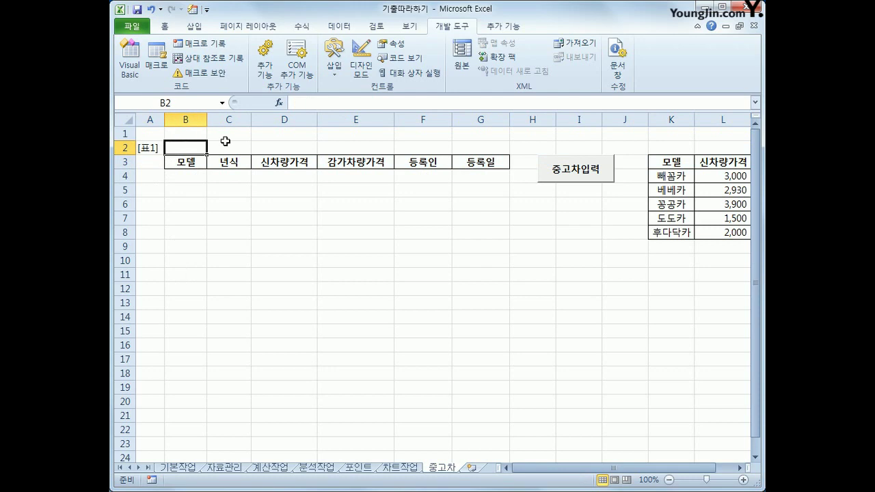
click(523, 148)
drag(152, 148, 489, 162)
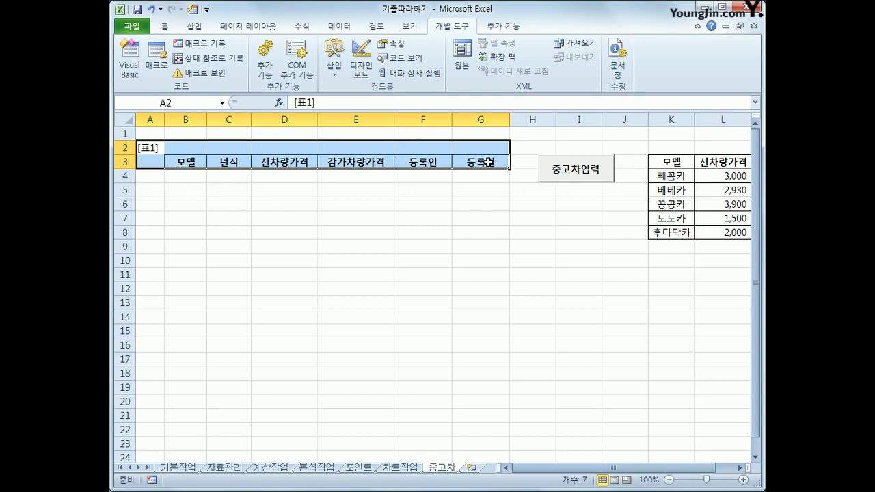
click(181, 164)
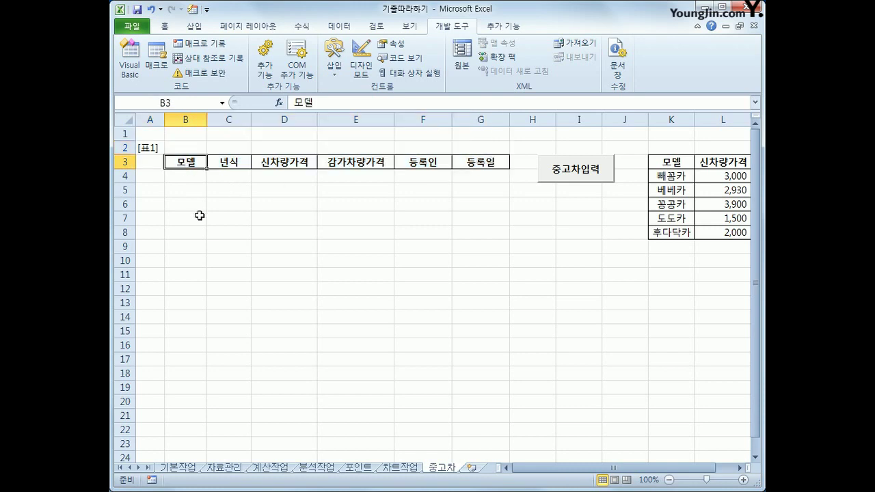
drag(144, 148, 463, 164)
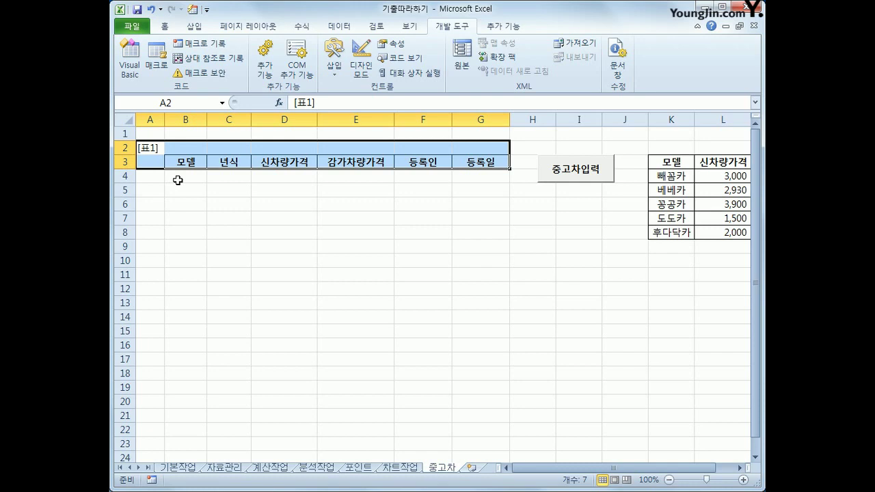
click(178, 180)
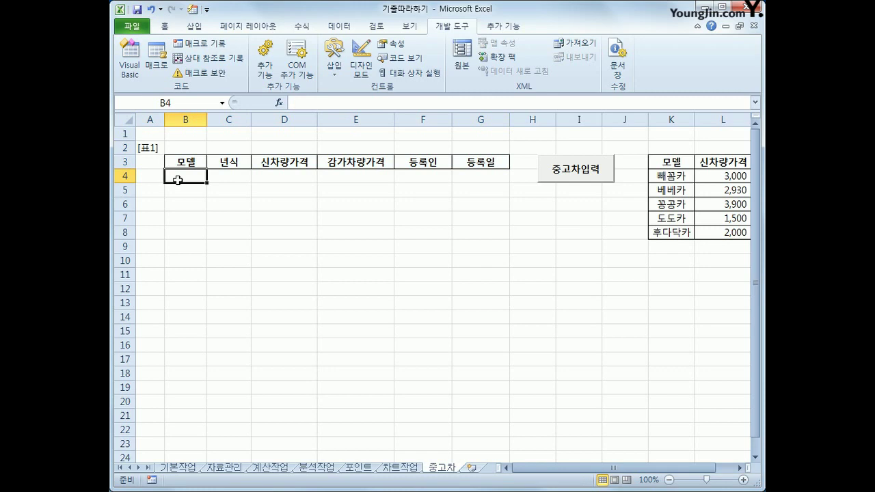
click(581, 176)
click(484, 195)
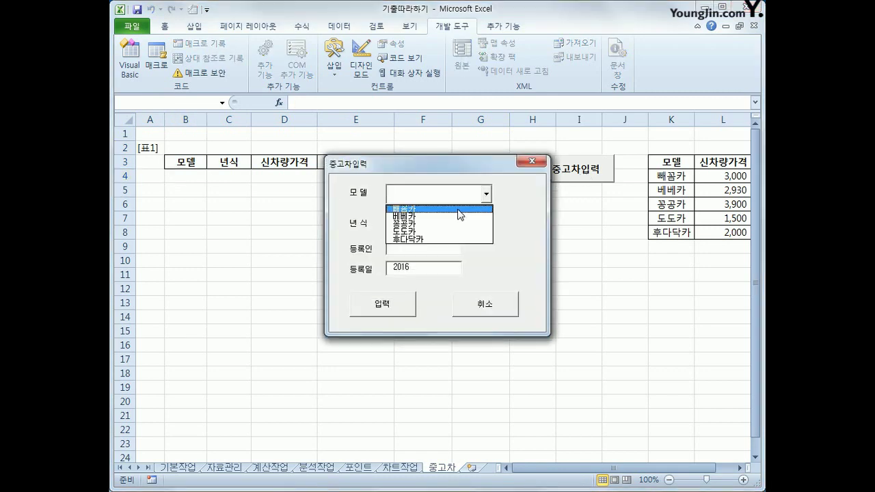
click(459, 207)
drag(507, 169, 506, 237)
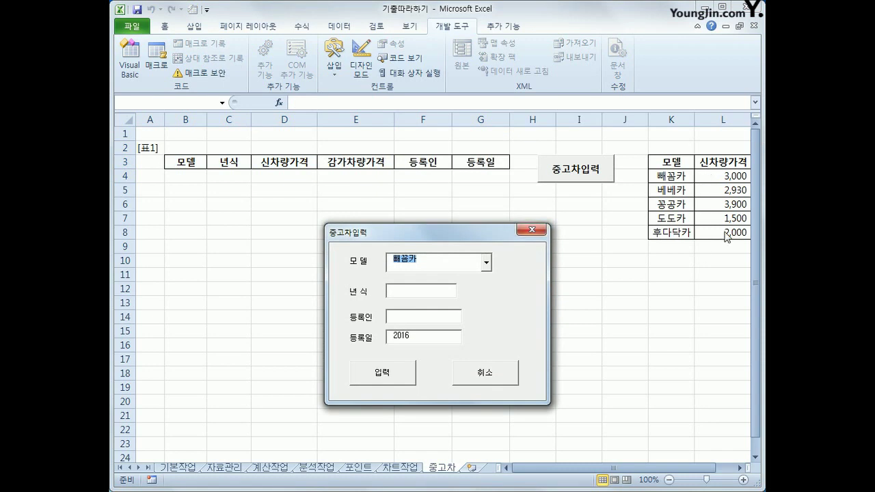
click(487, 263)
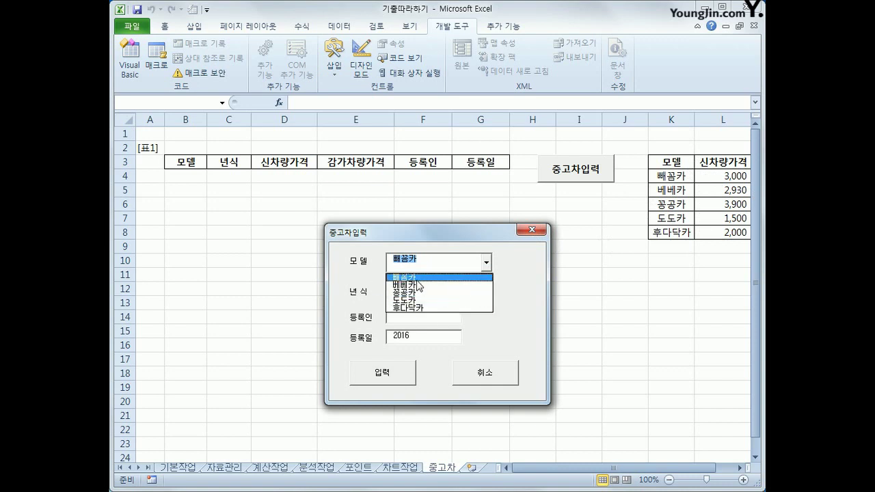
click(418, 281)
click(486, 262)
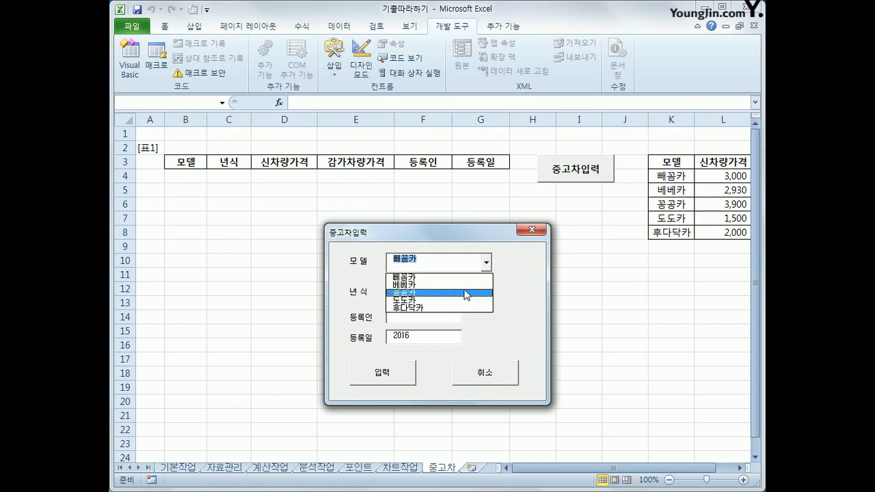
click(466, 284)
click(486, 262)
click(462, 278)
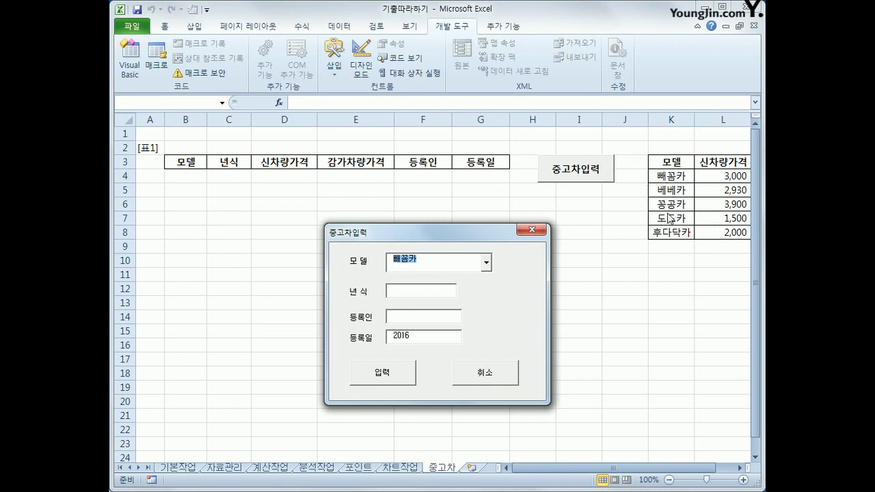
click(532, 230)
click(673, 178)
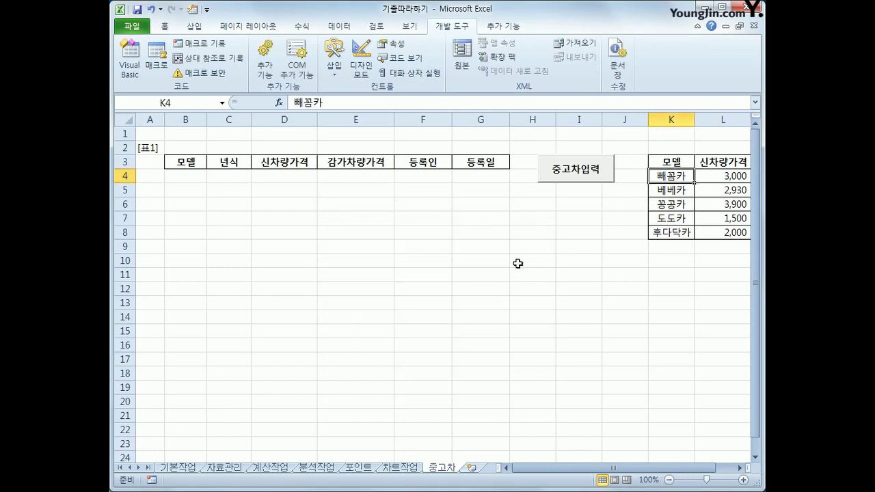
click(576, 169)
click(486, 194)
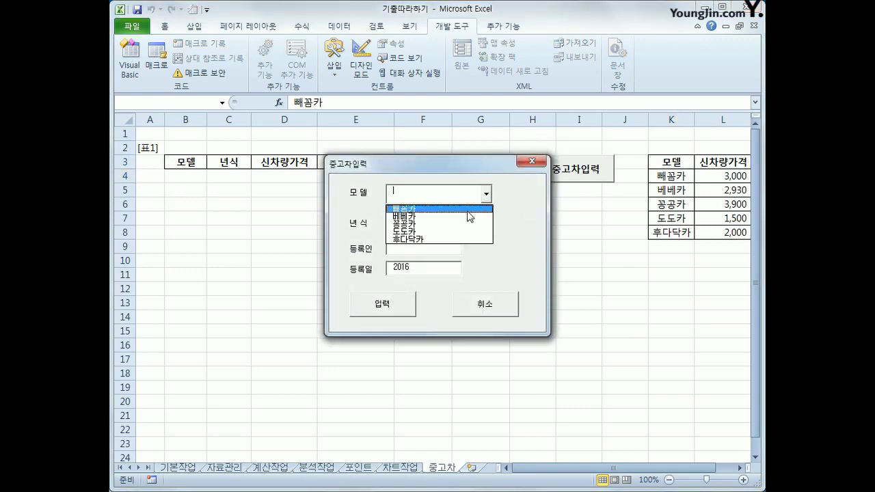
click(471, 207)
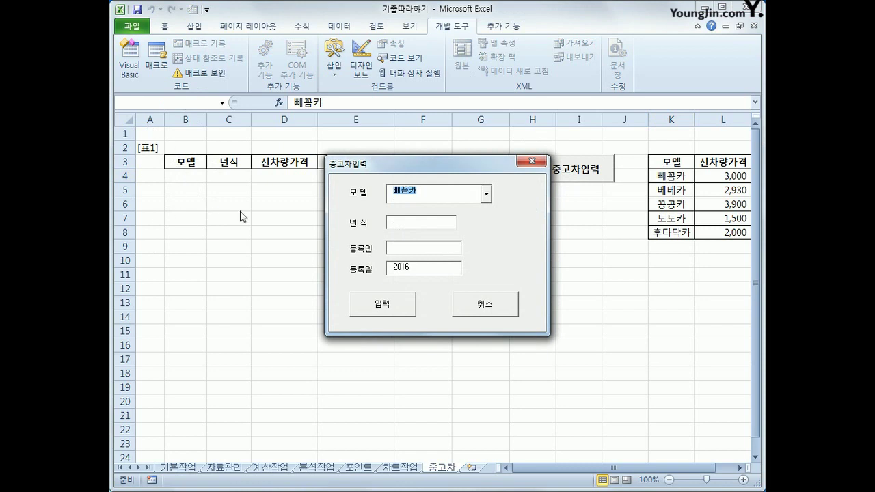
click(406, 223)
drag(387, 173, 459, 207)
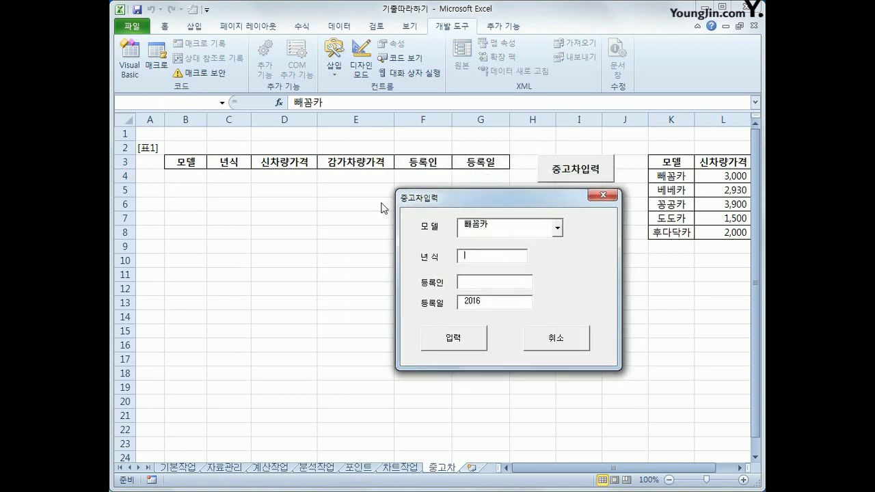
click(475, 280)
click(603, 198)
click(592, 251)
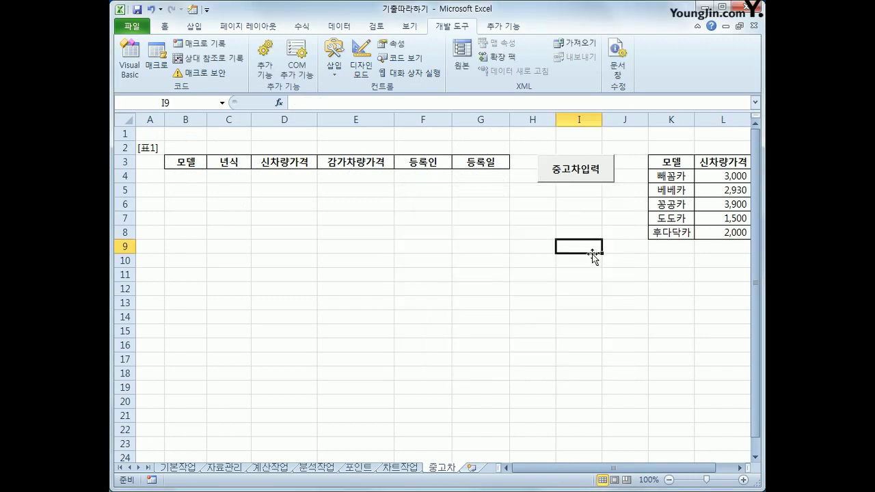
click(133, 70)
Step: Create the Cmd입력 Click procedure with an indented blank line
click(503, 319)
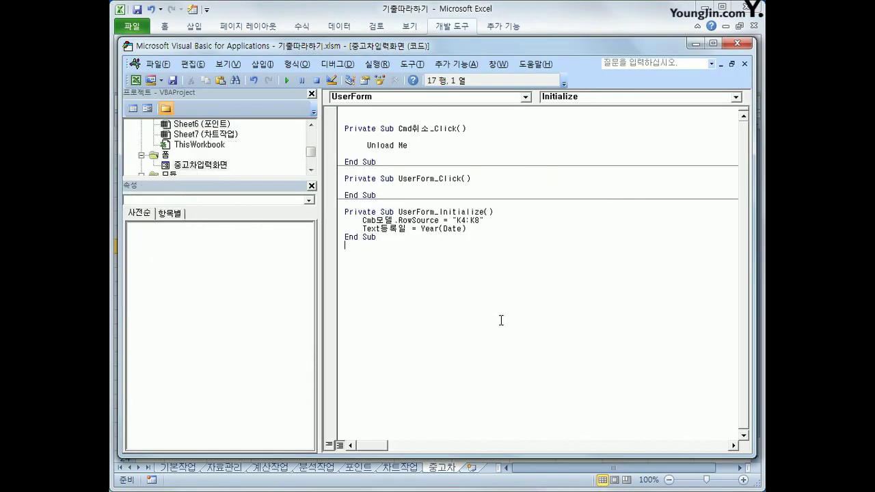
click(402, 103)
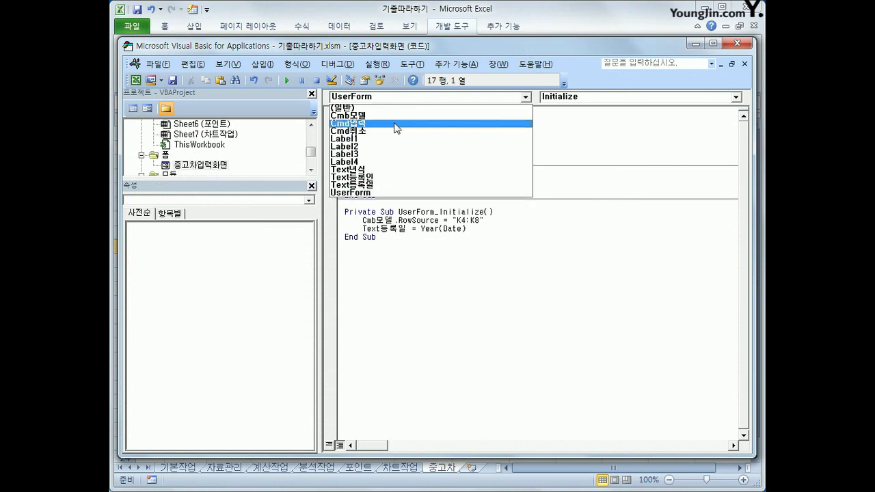
click(395, 123)
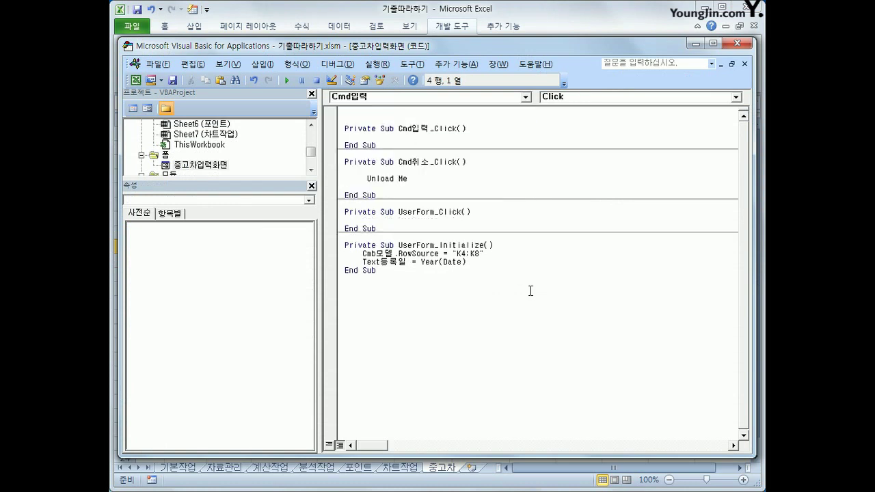
key(Return)
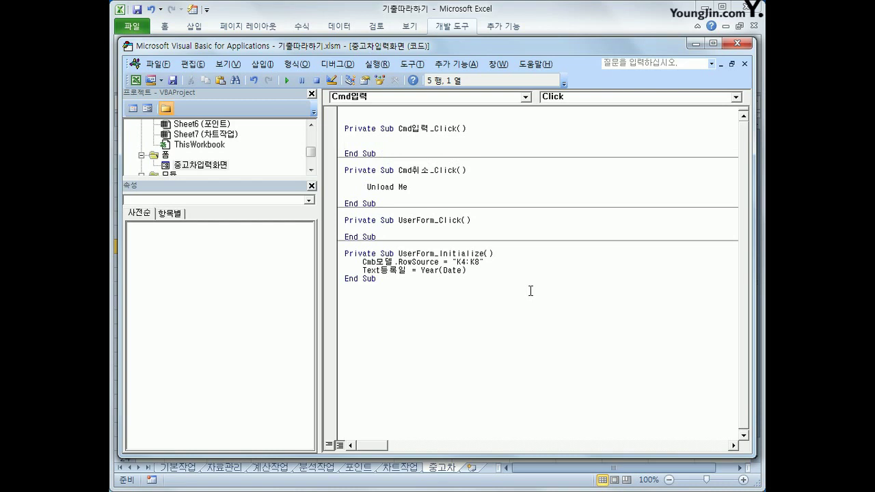
key(Tab)
Step: Write i = Range("B3").CurrentRegion.Rows.Count + 2, then begin Cells(i, 2) = Cmb모델
text(i = range("B)
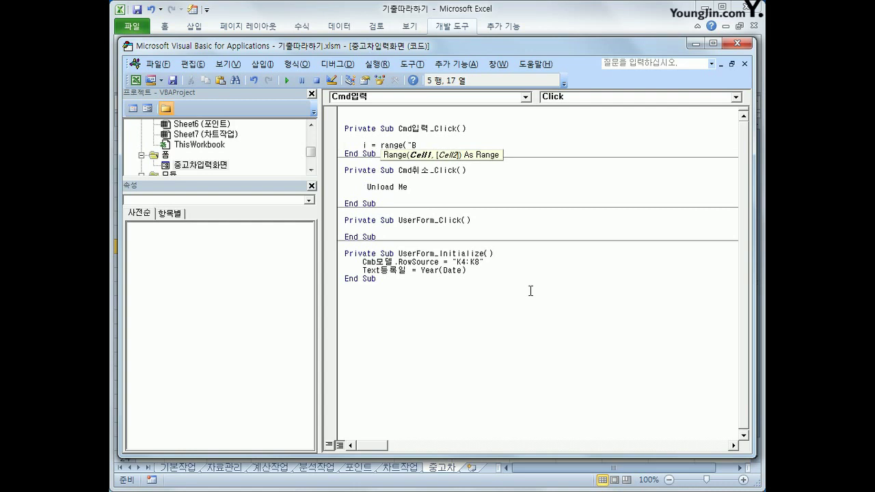
text(3").)
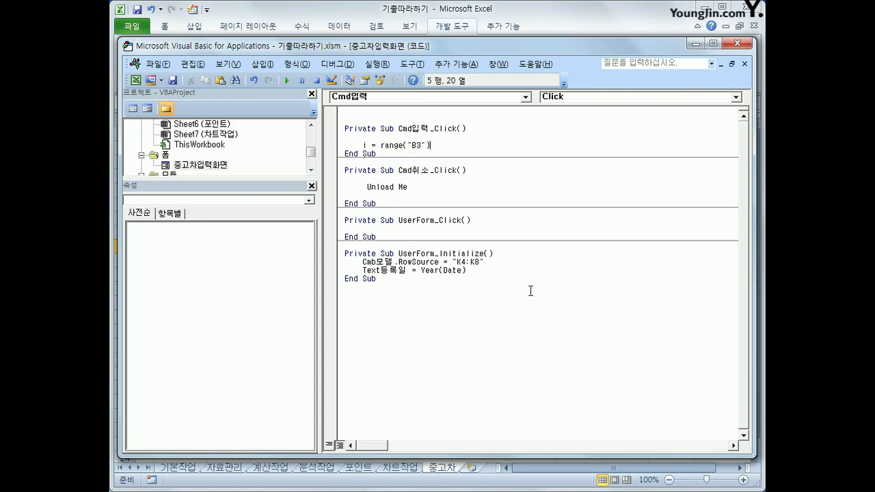
text(cu)
key(Down)
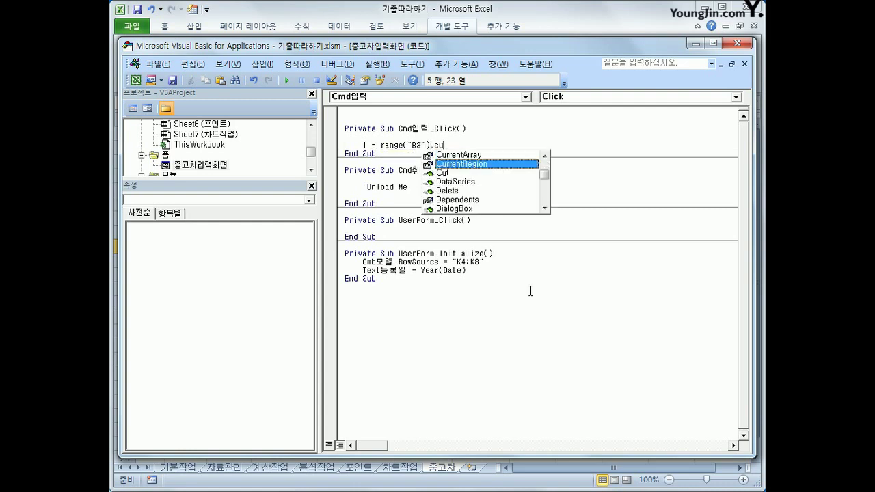
key(Tab)
text(.orw)
key(BackSpace)
key(BackSpace)
key(BackSpace)
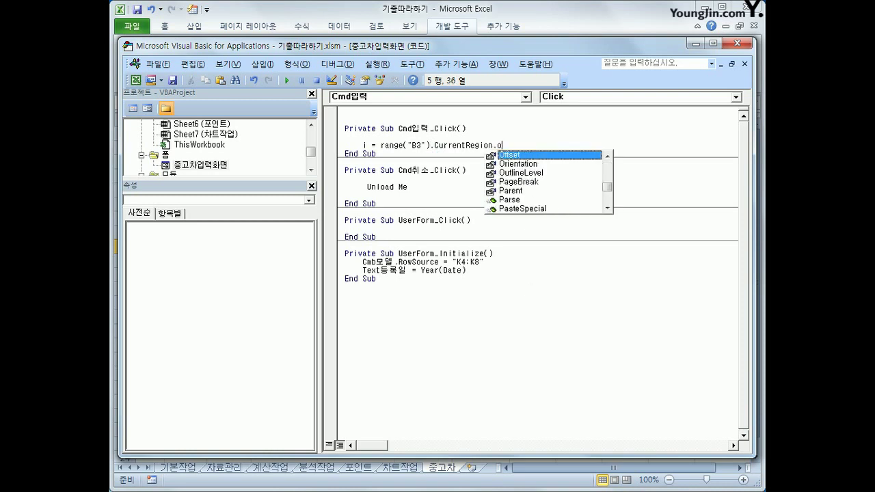
text(rows)
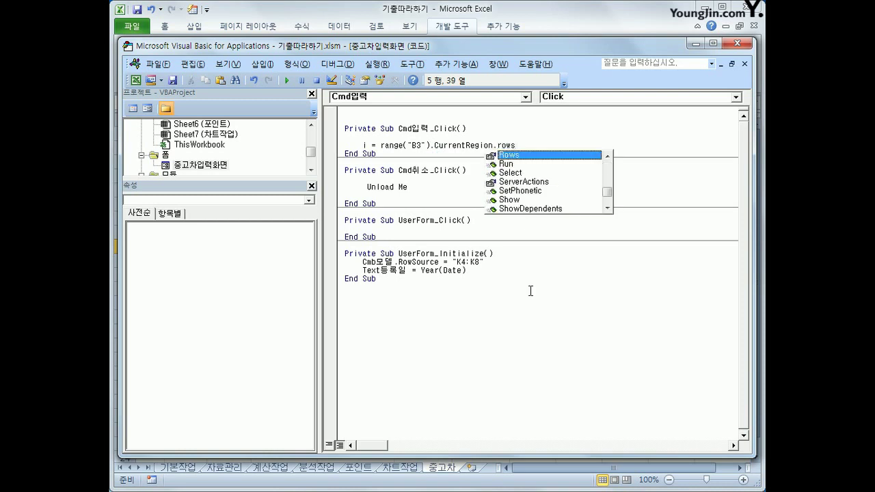
text(.count)
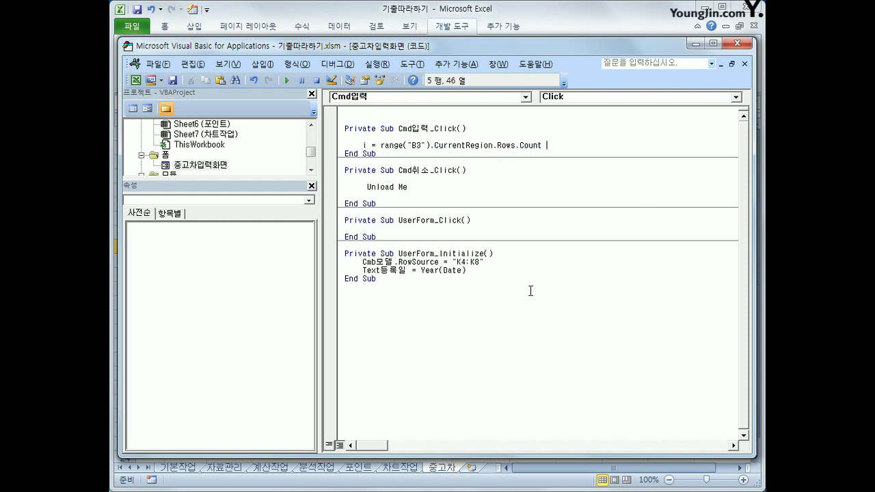
text(+ 2)
key(Return)
key(Return)
text(cells(i, )
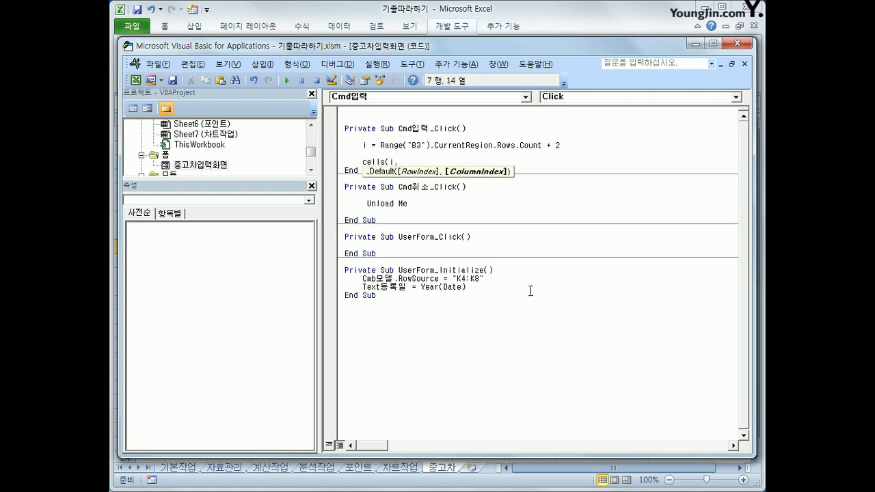
text(2) =)
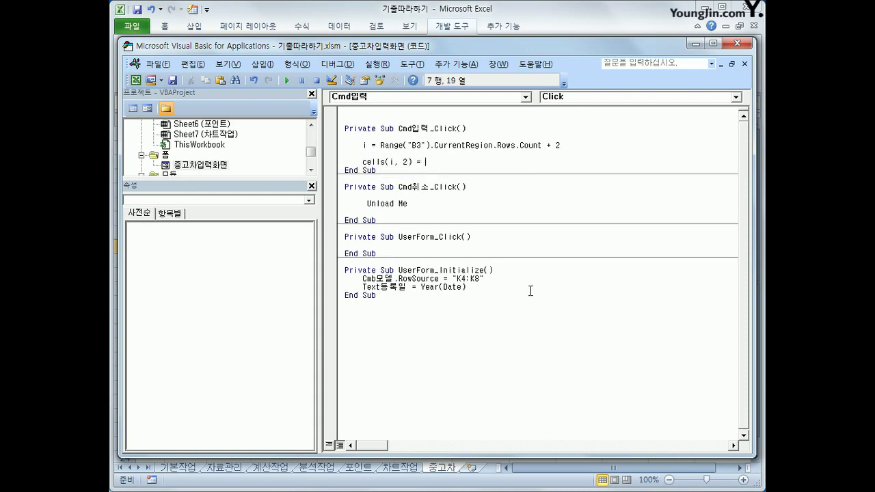
text( cmb모델)
Step: Copy the model line and edit it into Cells(i, 3) = Text년식.Value
key(Return)
key(Up)
key(shift+End)
key(ctrl+c)
key(Down)
key(ctrl+v)
key(Left)
key(Left)
key(Left)
key(Left)
key(Left)
key(Left)
key(Left)
key(Left)
key(Left)
key(Left)
key(Left)
key(Left)
key(Delete)
text(3)
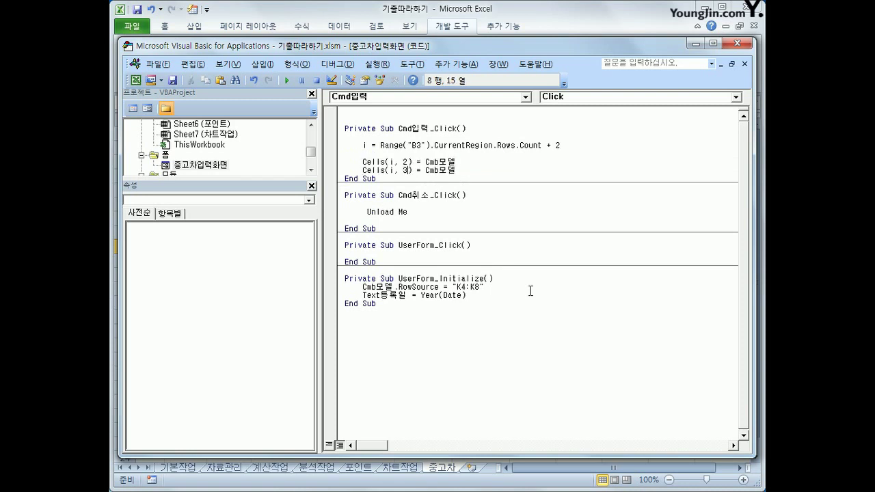
key(Right)
key(Right)
text(txt)
key(BackSpace)
key(BackSpace)
text(ext년식.)
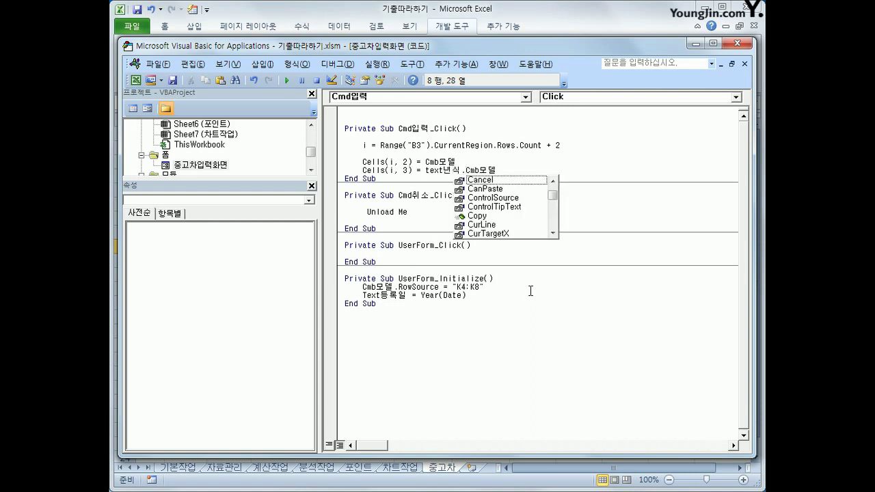
text(value)
key(shift+End)
key(Delete)
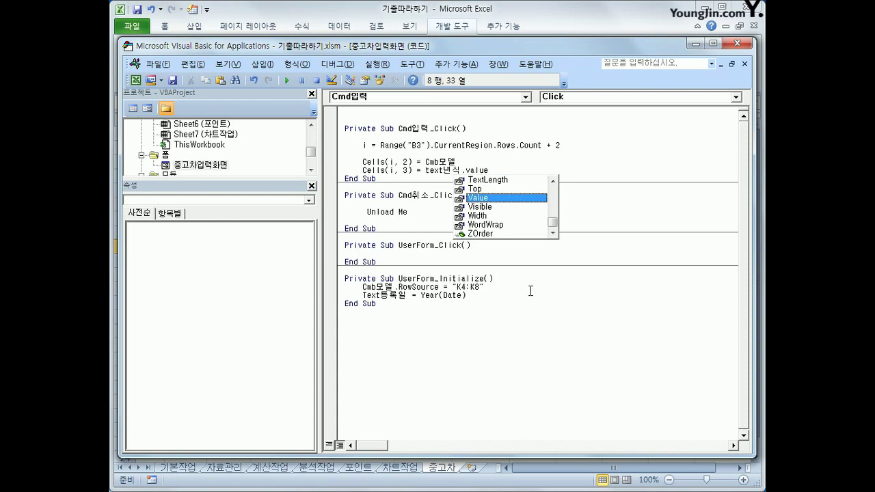
key(Return)
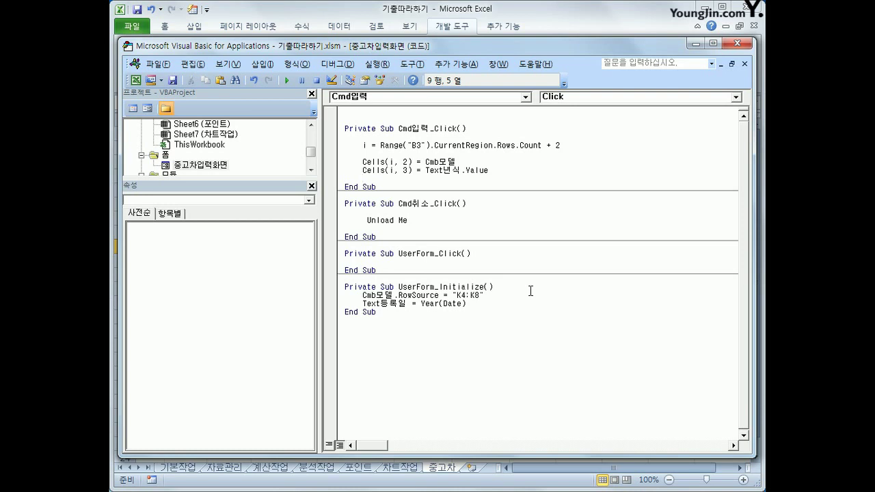
Step: Add the line Cells(i, 6) = Text등록인 for the registrant
key(ctrl+v)
key(Left)
key(Left)
key(Left)
key(Left)
key(Left)
key(Left)
key(Left)
key(Left)
key(Left)
key(Left)
key(Delete)
text(6)
key(Right)
key(Right)
key(Right)
key(shift+End)
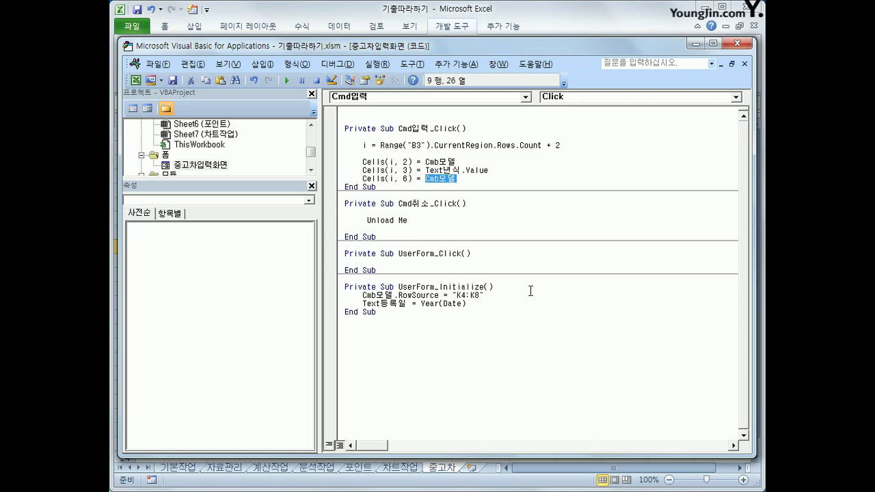
text(text)
text(등록인)
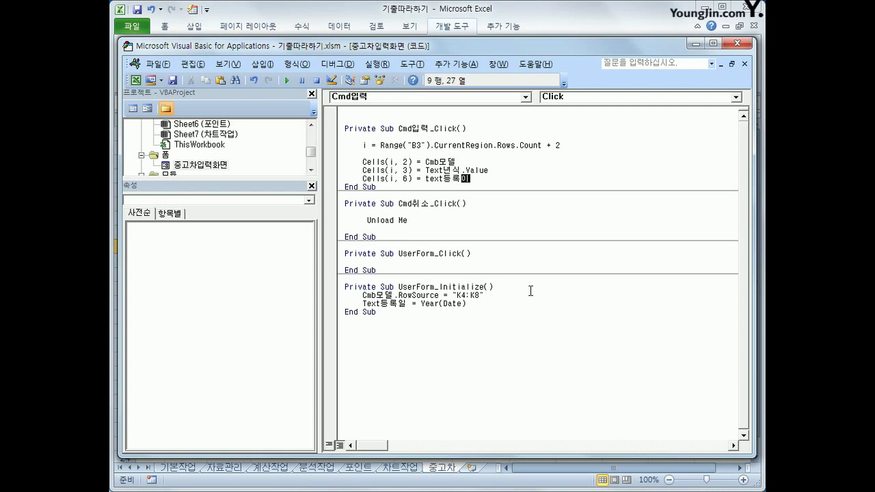
key(Return)
Step: Add the line Cells(i, 7) = Text등록일.Value for the registration date
key(ctrl+v)
key(Left)
key(Left)
key(Left)
key(Left)
key(Left)
key(Left)
key(Left)
key(Left)
key(Left)
key(Left)
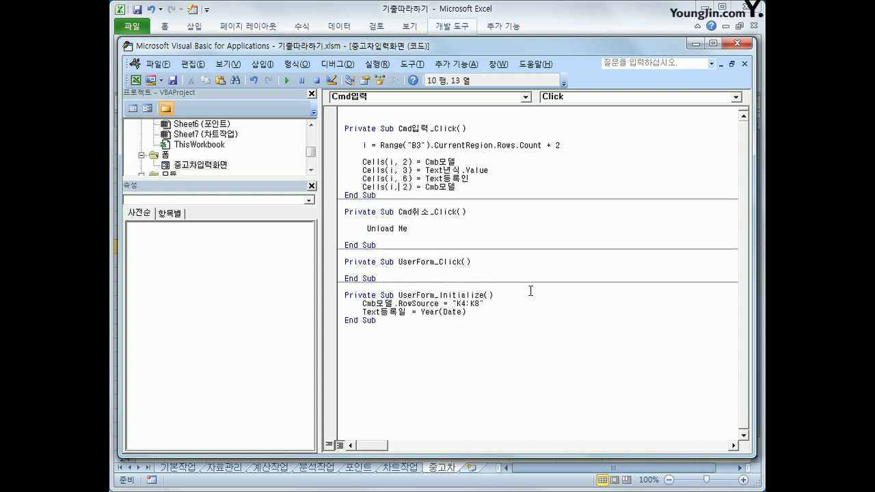
key(Delete)
text(7)
key(End)
key(BackSpace)
key(BackSpace)
key(BackSpace)
key(BackSpace)
key(BackSpace)
text(tex)
text(t)
text(등록일.ㅍ)
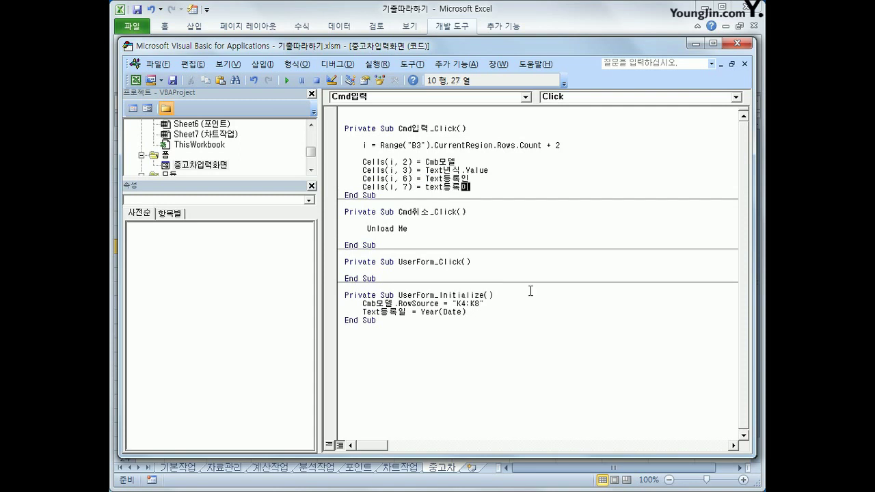
key(BackSpace)
text(value)
key(Down)
Step: Enter 빼꼼카, year 2007 and a registrant's name in the form and submit it
click(729, 42)
click(598, 179)
click(486, 194)
click(479, 209)
click(439, 228)
text(200)
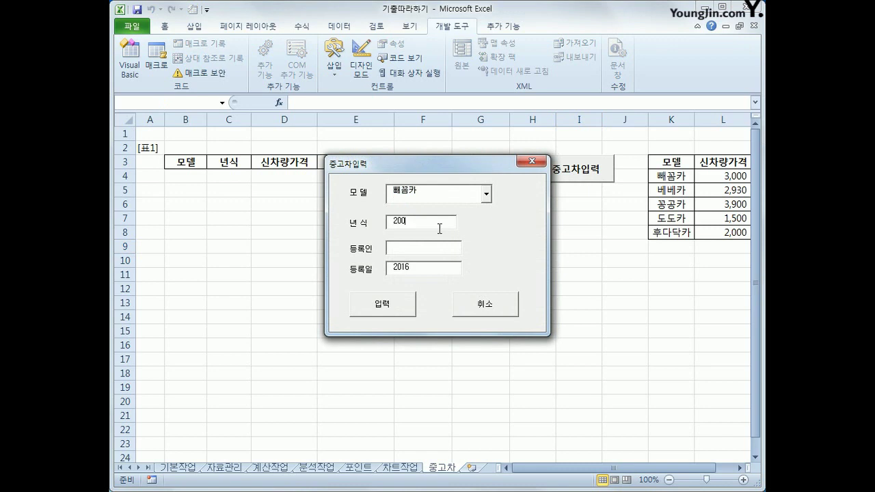
text(7)
click(415, 249)
click(397, 312)
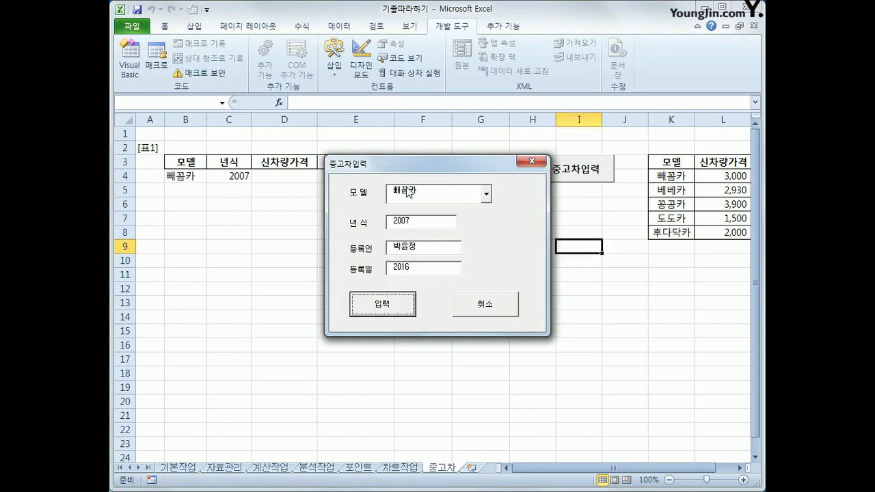
Step: Move the form aside to check the new row, then close the form
drag(413, 165, 354, 252)
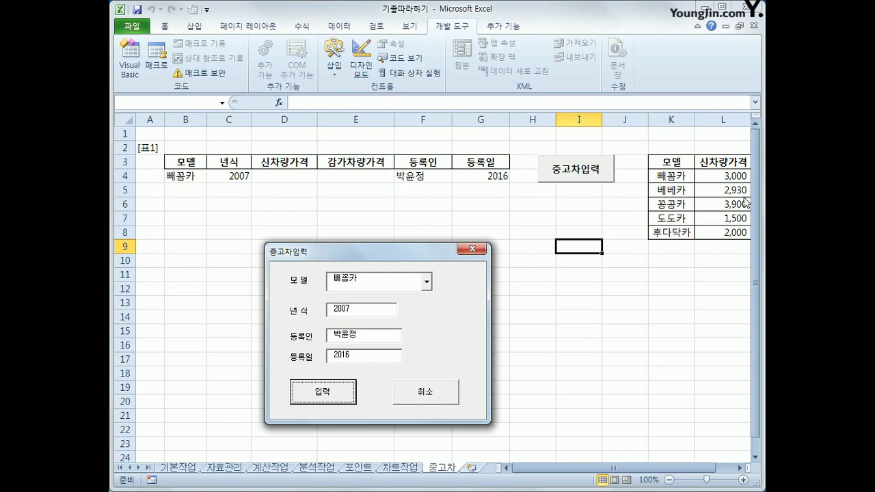
click(426, 282)
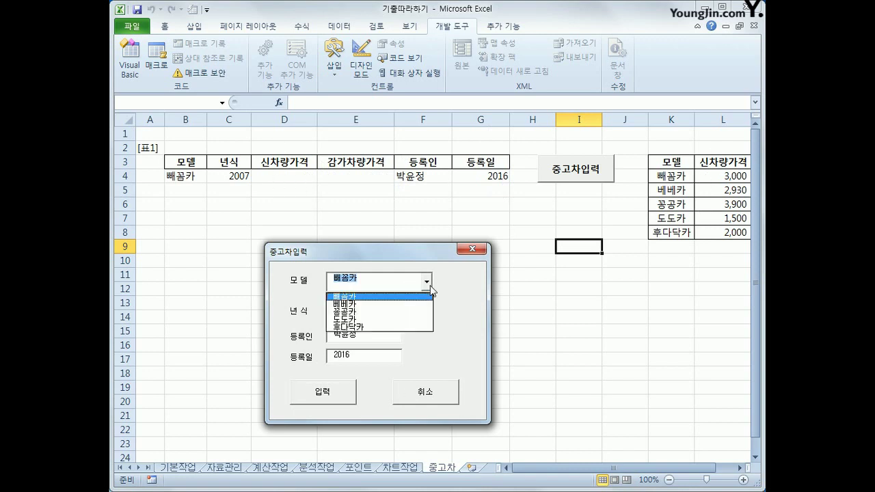
click(421, 299)
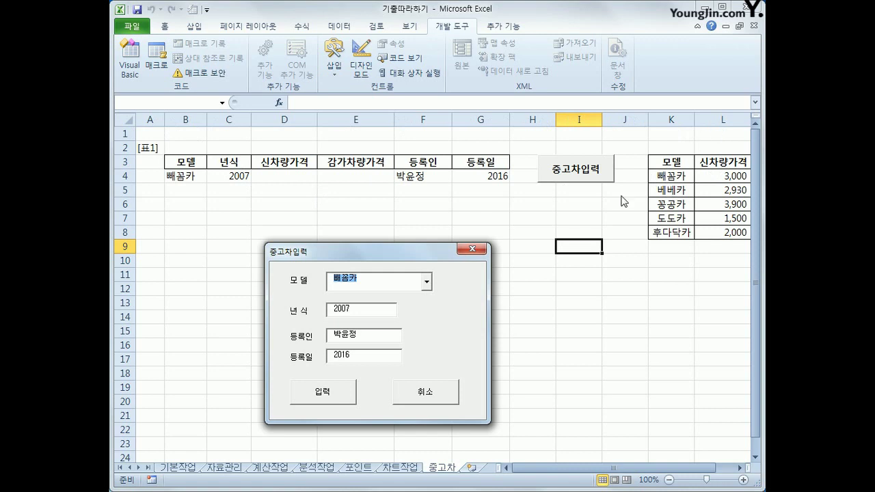
click(476, 250)
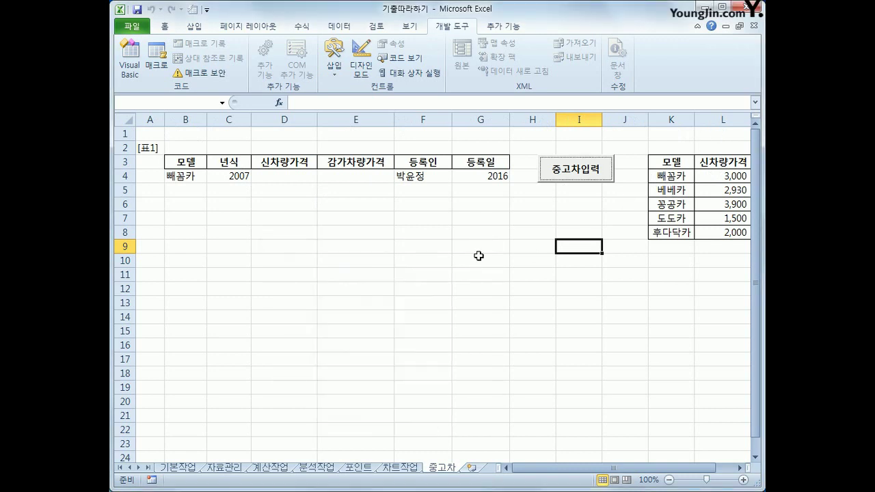
Step: In the VBA editor, duplicate the Cells(i, 3) year line below itself
click(129, 63)
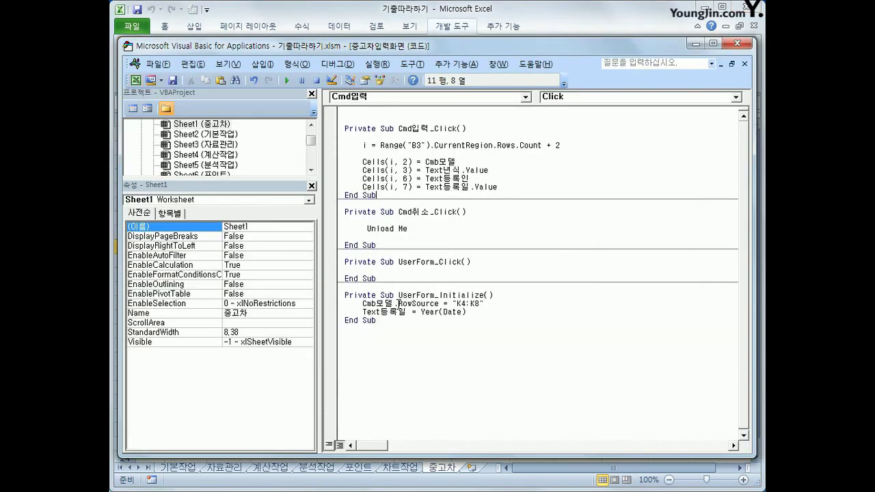
click(494, 170)
key(Return)
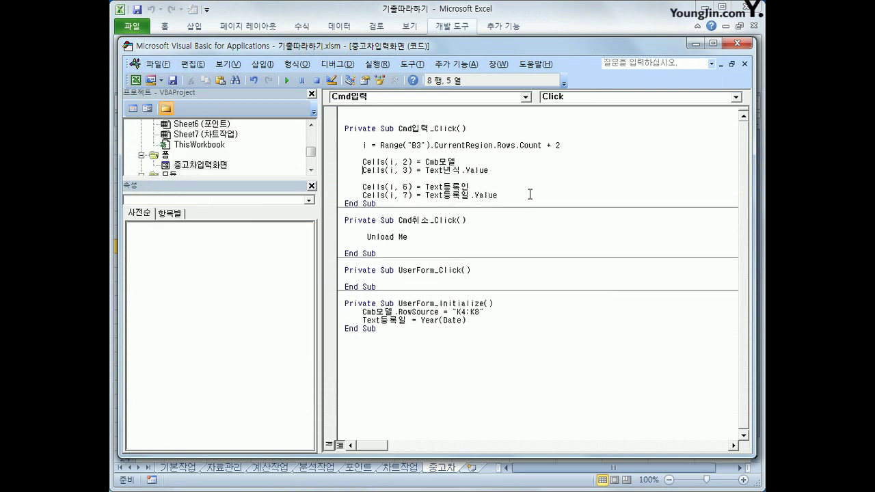
key(shift+End)
key(ctrl+c)
key(Down)
key(ctrl+v)
Step: Change the copy to Cells(i, 4) = Cells(Cmb모델.ListIndex + 4, 12) for the new price
key(ctrl+Left)
key(ctrl+Left)
key(ctrl+Left)
key(ctrl+Left)
key(ctrl+Left)
key(BackSpace)
text(4)
key(End)
key(shift+Left)
key(shift+Left)
key(shift+Left)
key(shift+Left)
key(shift+Left)
key(shift+Left)
key(shift+Left)
key(shift+Left)
key(shift+Left)
key(shift+Left)
key(shift+Left)
key(shift+Left)
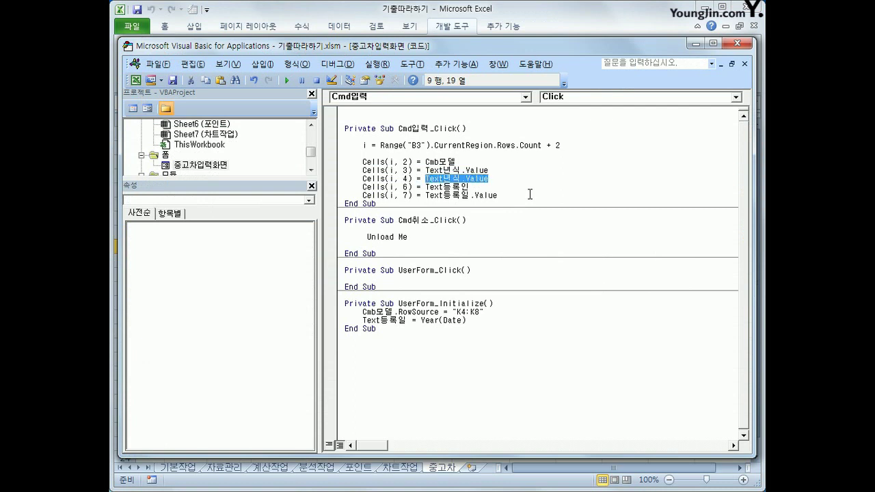
text(ce)
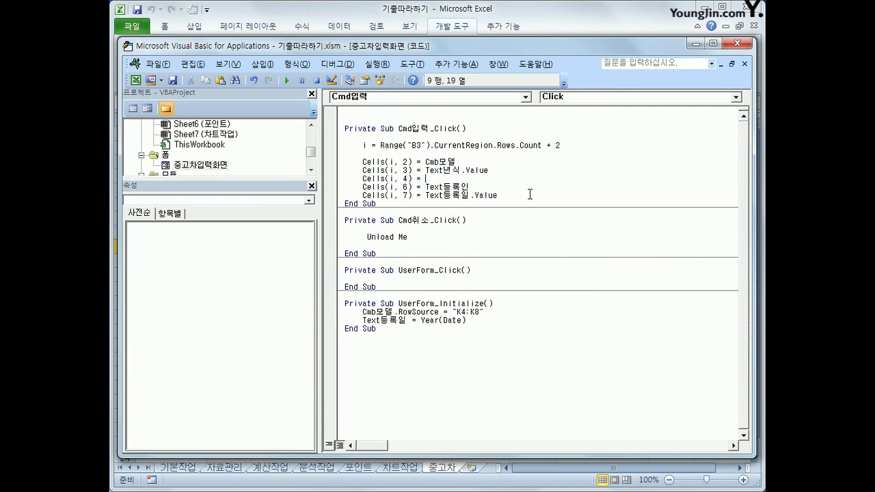
text(lls()
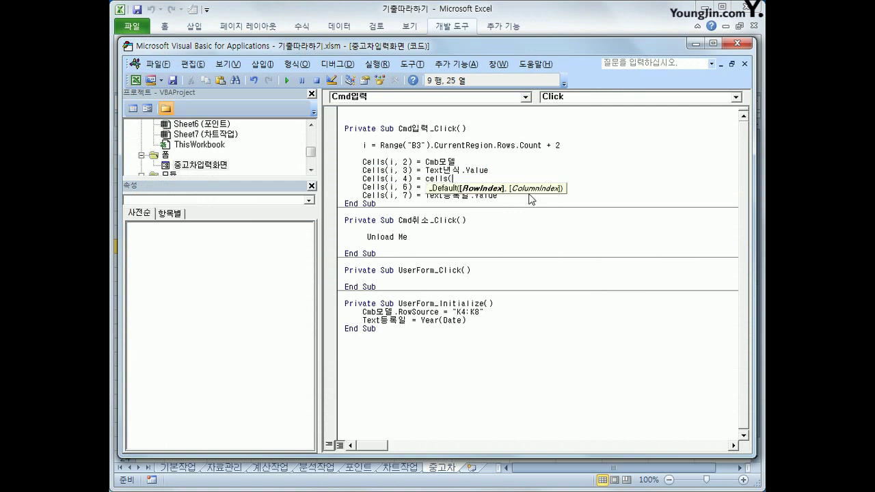
text(cmb모델.ListIndex + 4,)
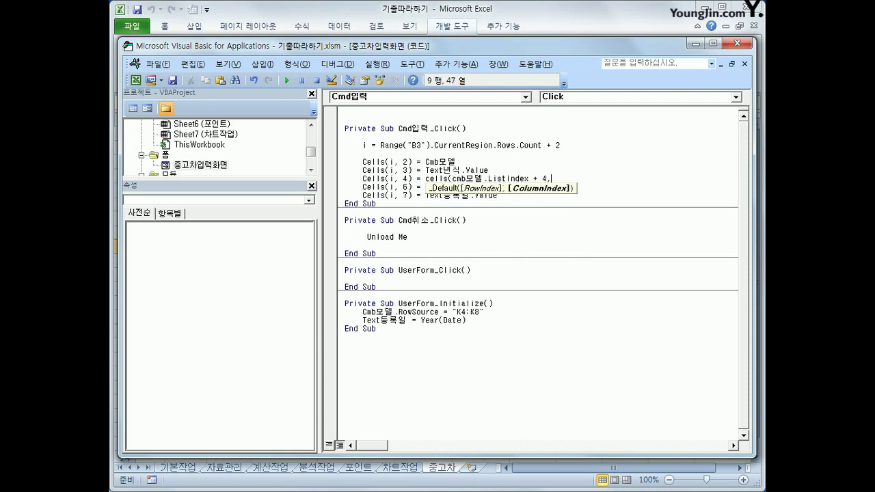
text( 12))
key(Down)
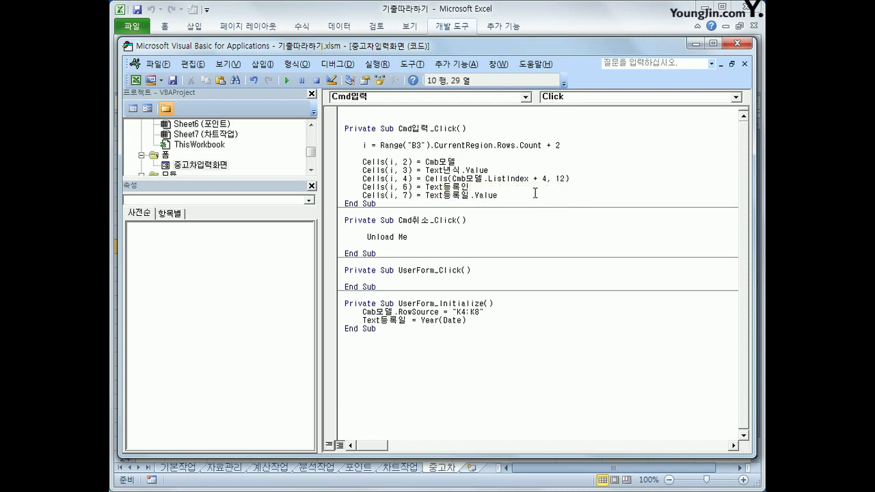
Step: Submit a form entry of 빼꼼카, year 2008 and a registrant's name
click(730, 43)
click(562, 174)
click(486, 195)
key(Up)
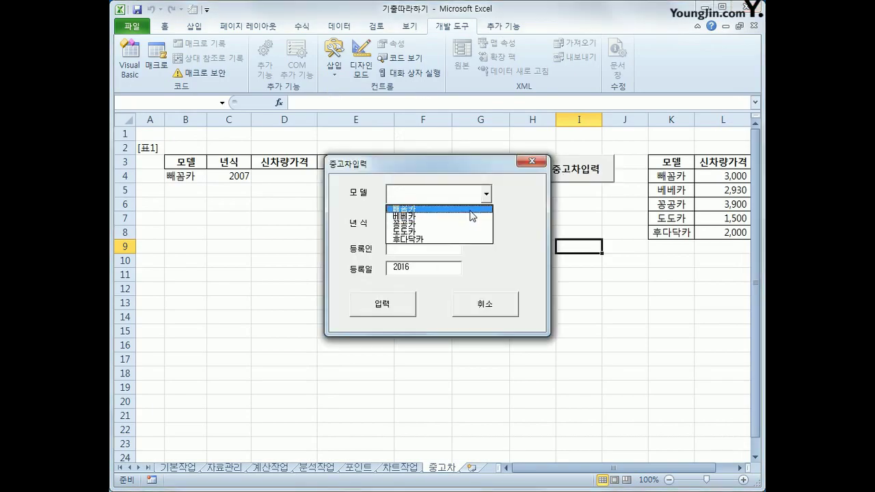
key(Return)
click(436, 222)
text(2008)
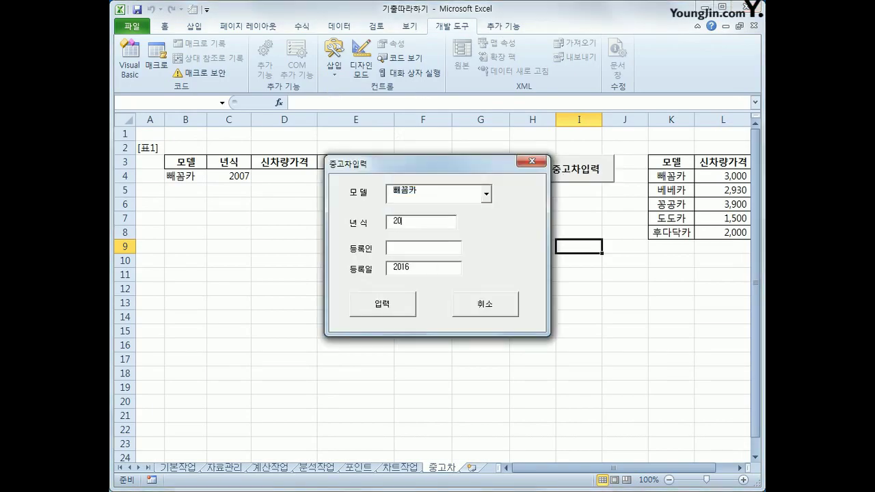
key(Tab)
click(423, 251)
click(392, 305)
Step: Move the form aside, cancel it, and check the empty depreciated price in E5
drag(419, 160, 360, 253)
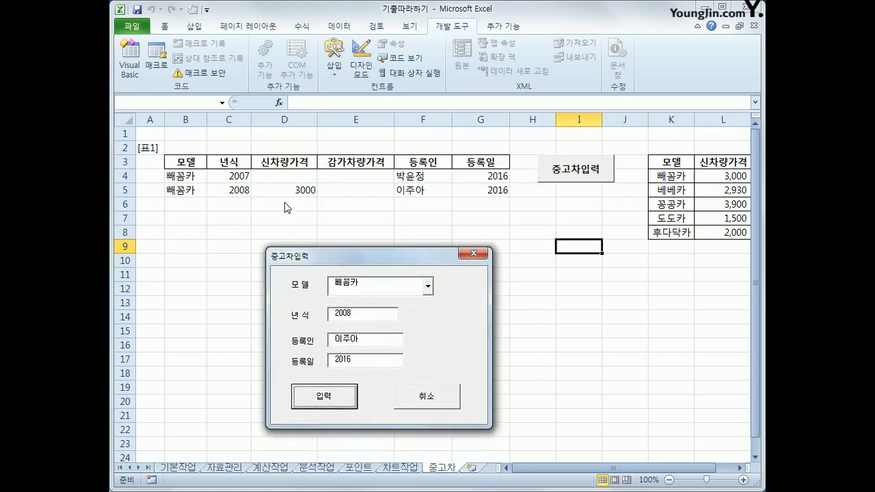
click(425, 406)
click(369, 192)
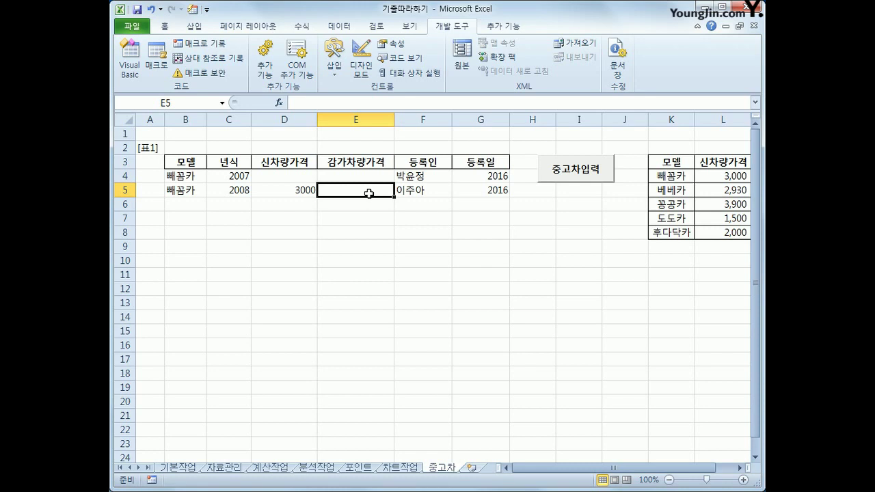
Step: Add a Cells(i, 5) line below Cells(i, 4) by pasting the year line and changing its column to 5
click(129, 65)
click(583, 182)
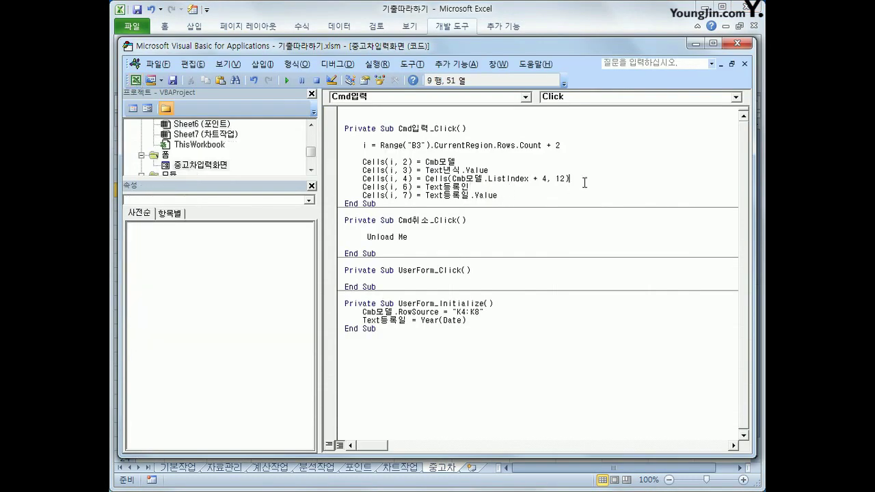
key(Return)
key(ctrl+v)
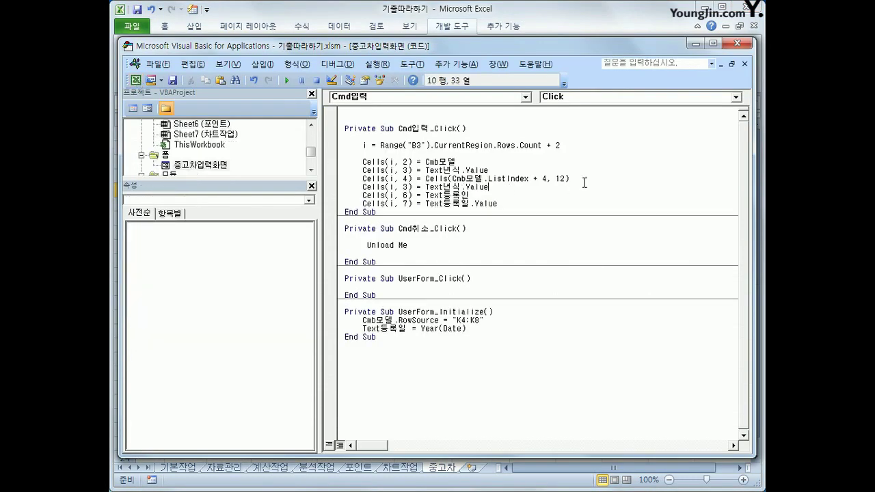
key(Left)
key(Left)
key(Left)
key(Left)
key(Left)
key(Left)
key(Left)
key(Left)
key(Left)
key(Left)
key(Left)
key(Left)
key(Left)
key(Left)
key(Left)
key(Left)
key(BackSpace)
text(5)
Step: Set the Cells(i, 5) value to Cells(i, 4) * 0.8 ^ (Text등록일 - Text년식)
key(Right)
key(Right)
key(Right)
key(shift+End)
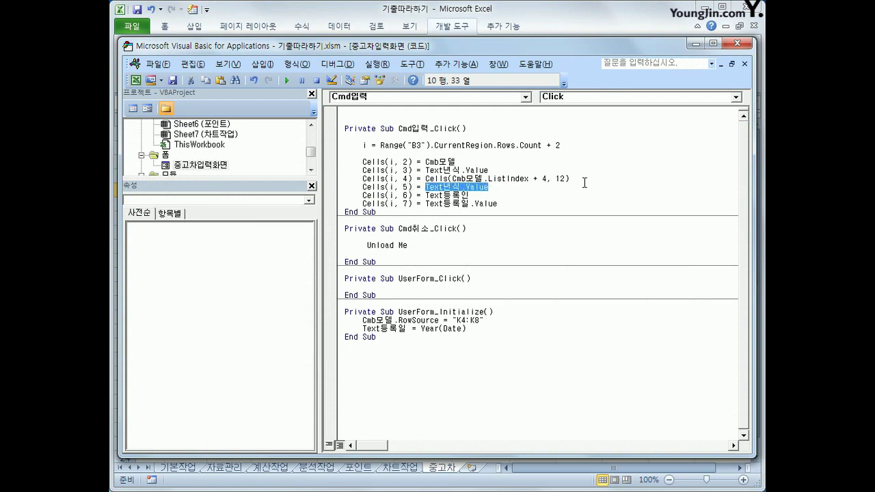
text(cells(i,4) )
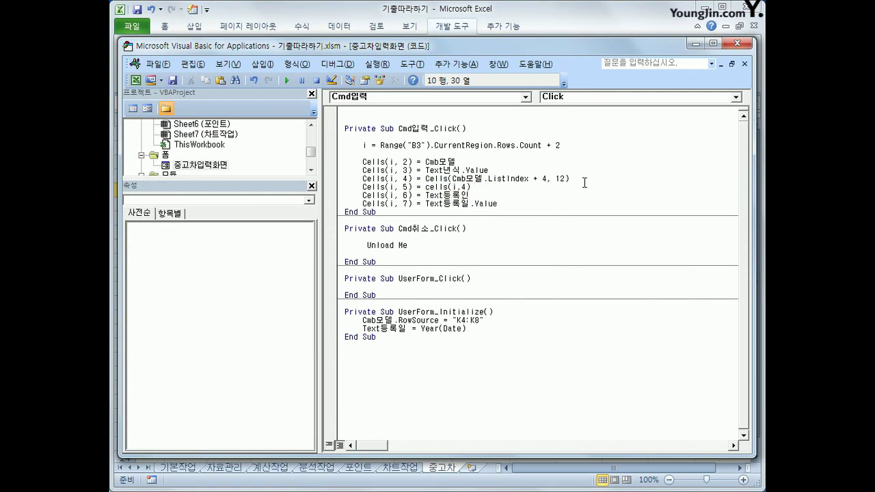
text(* 0.8 ^(cells(i,)
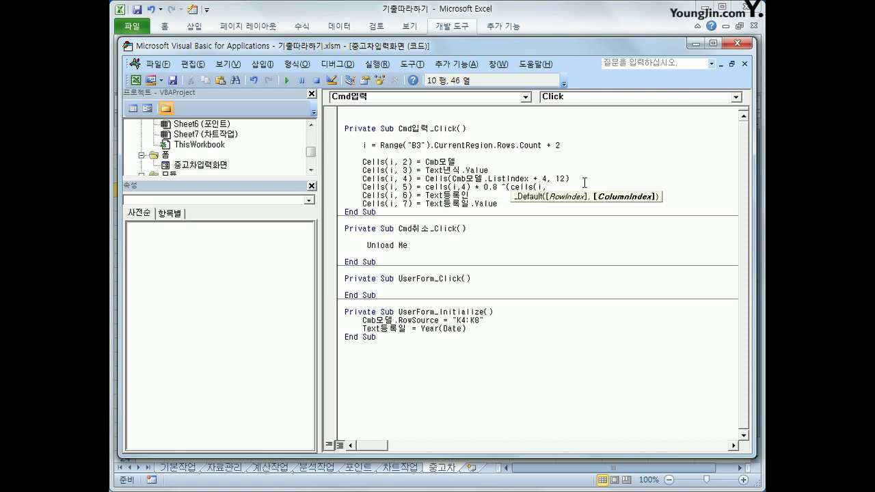
key(BackSpace)
key(BackSpace)
key(BackSpace)
key(BackSpace)
key(BackSpace)
key(BackSpace)
key(BackSpace)
key(BackSpace)
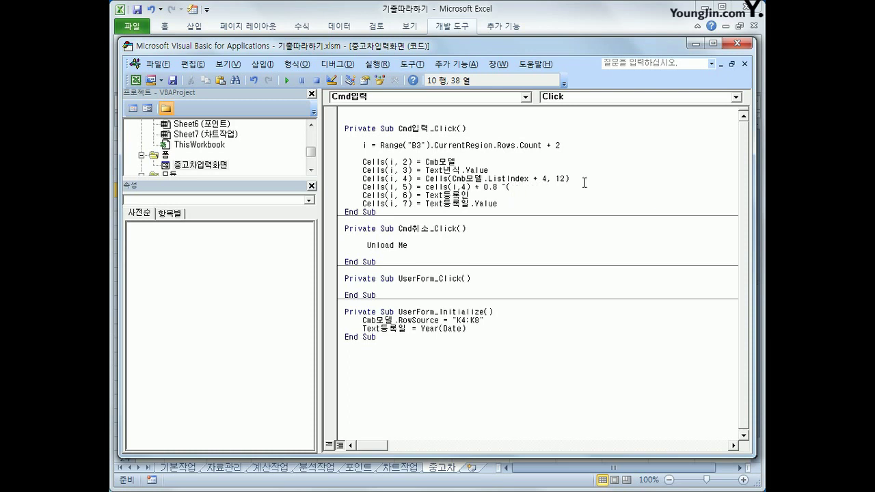
text(textㄷ)
text(등록일)
text( - )
text(text)
text(년식))
Step: Insert the line If Text년식 = "" Or Text등록일 < Text년식 Then above the depreciation formula
key(Return)
key(Up)
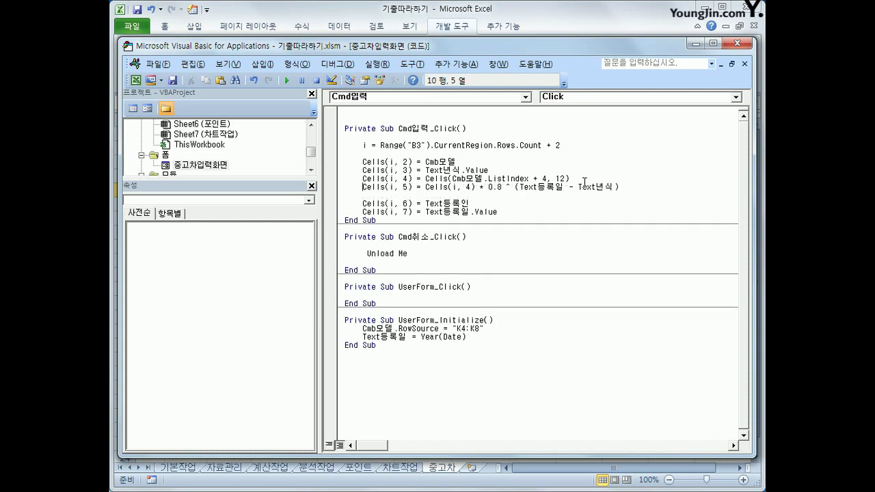
key(Return)
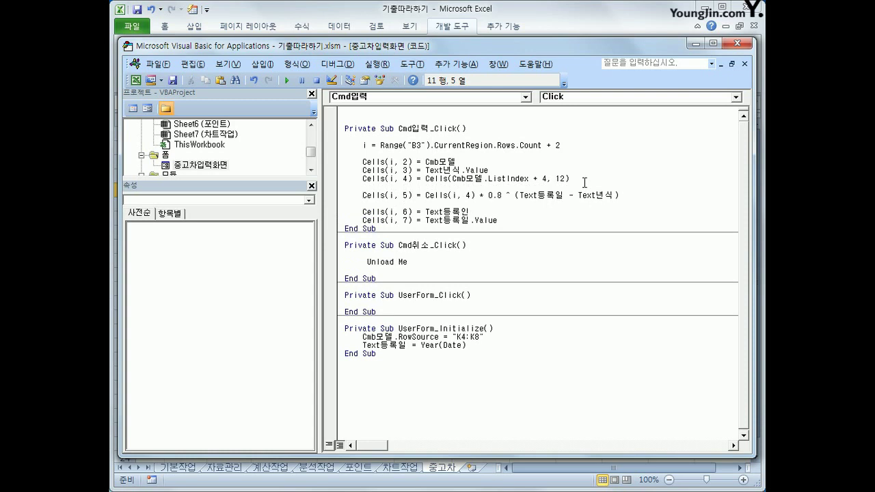
key(Up)
key(Return)
text(if)
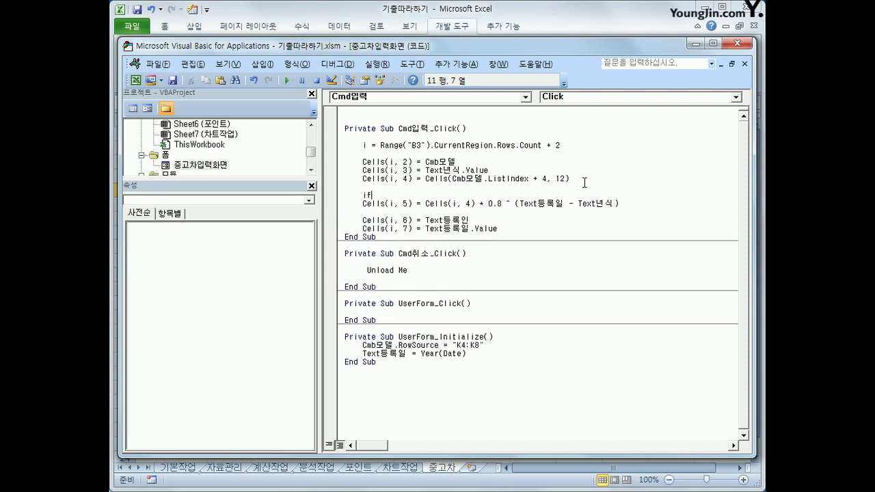
text( text년식 ="" or textㄷ등록)
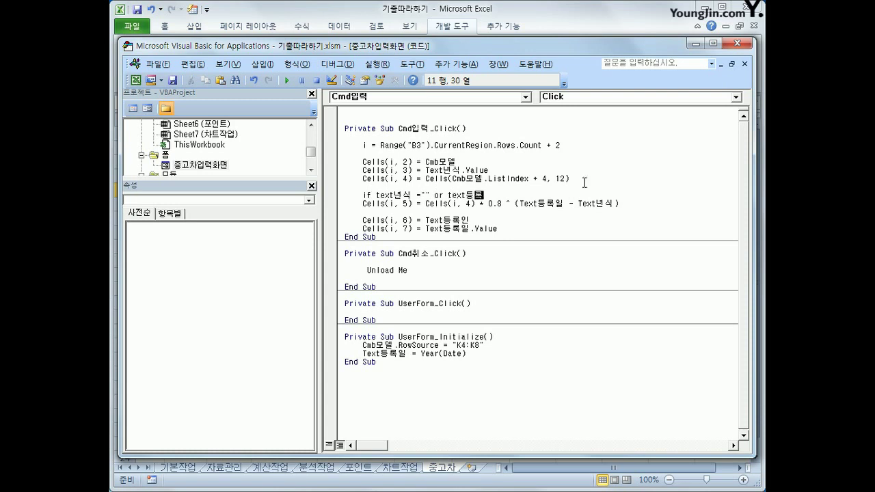
text(일 <text년식 ㅅ)
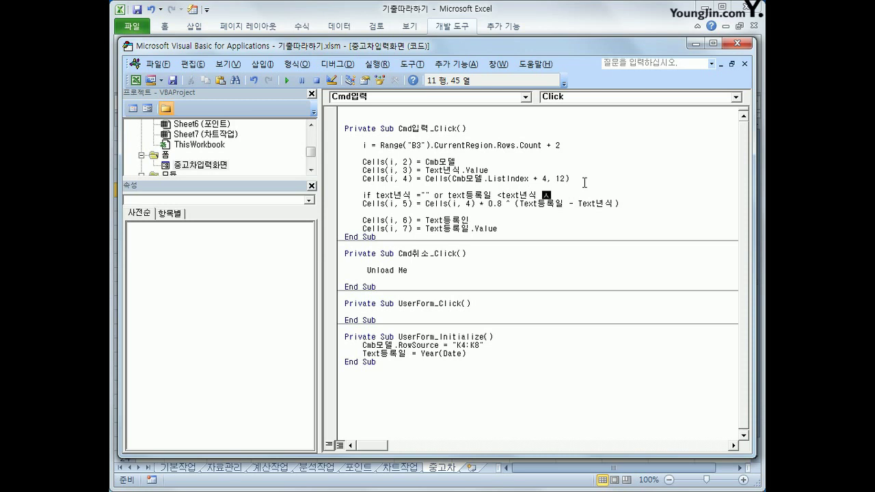
text(tie)
key(BackSpace)
key(BackSpace)
text(hen)
key(Return)
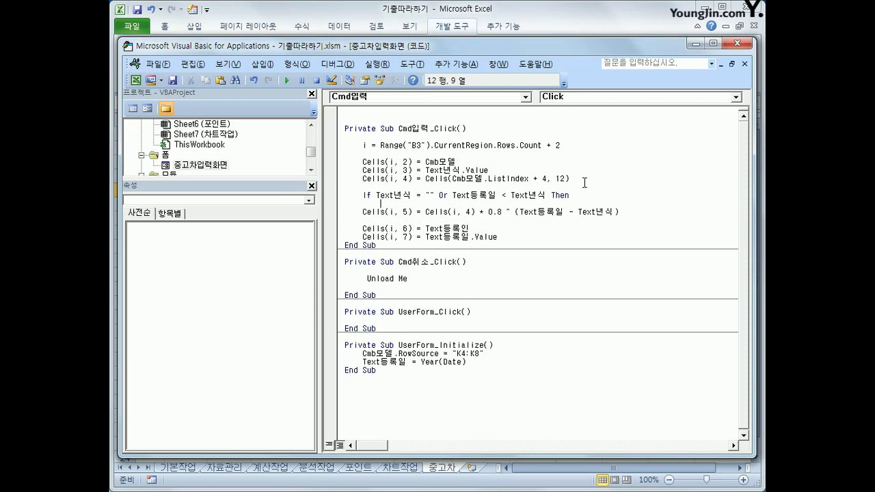
Step: Write Cells(i, 5) = "입력오류" as the If branch
text(ce)
text(ll)
key(BackSpace)
text(s)
key(BackSpace)
text(ls(i, )
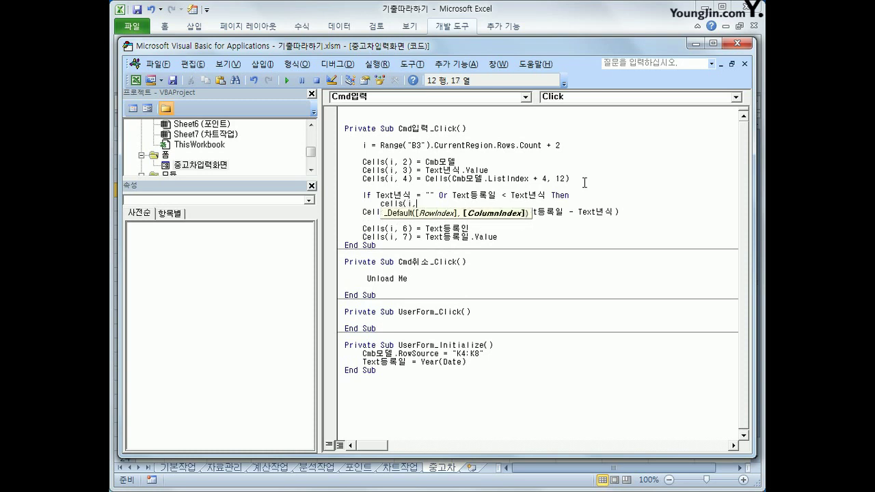
text(5) = "입력오류")
key(Return)
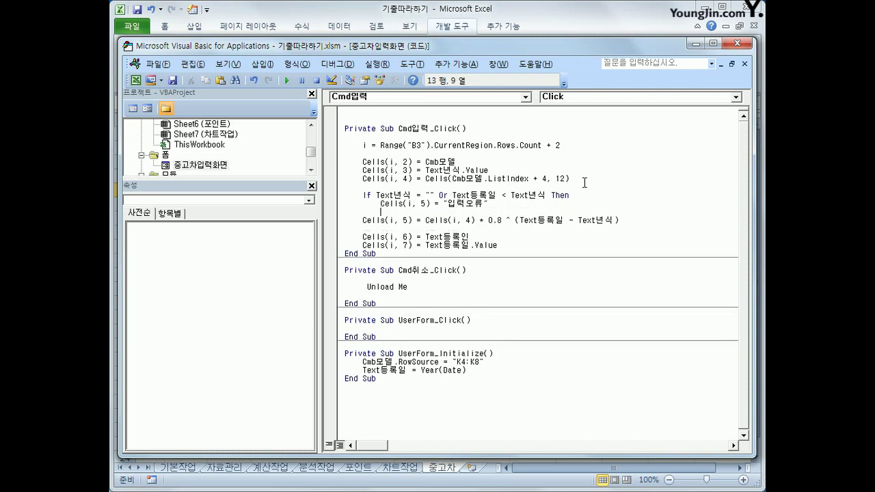
Step: Add Else before the depreciation formula line and close the block with End If
key(BackSpace)
text(else)
key(Return)
key(Tab)
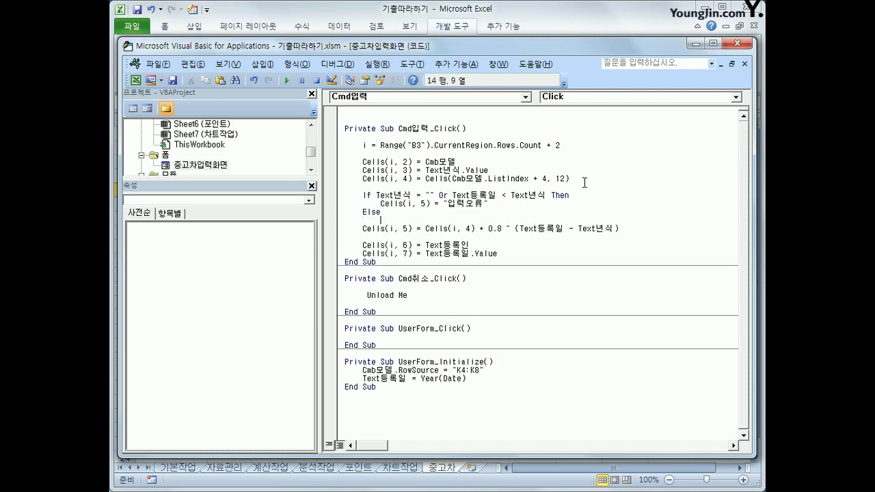
key(Delete)
key(Delete)
key(Delete)
key(Delete)
key(Delete)
key(End)
key(Return)
key(BackSpace)
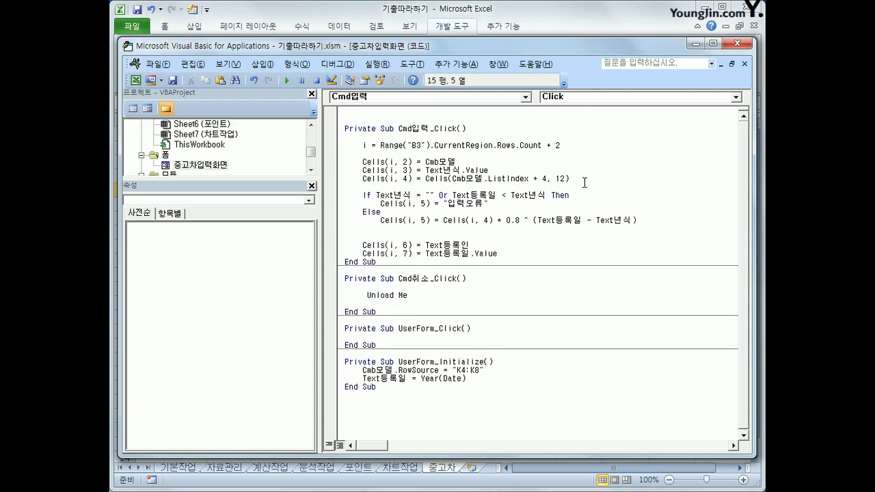
text(end if)
key(Return)
key(Down)
key(Down)
key(Right)
key(Right)
key(Right)
key(Right)
key(Right)
key(Right)
Step: Run the 중고차입력 form and submit 빼꼼카, year 2009, and a registrant name, giving 629.1456
click(740, 45)
click(566, 179)
click(487, 195)
click(471, 205)
click(422, 223)
text(2009)
key(Tab)
click(413, 250)
text(ghdr)
key(BackSpace)
key(BackSpace)
key(BackSpace)
key(BackSpace)
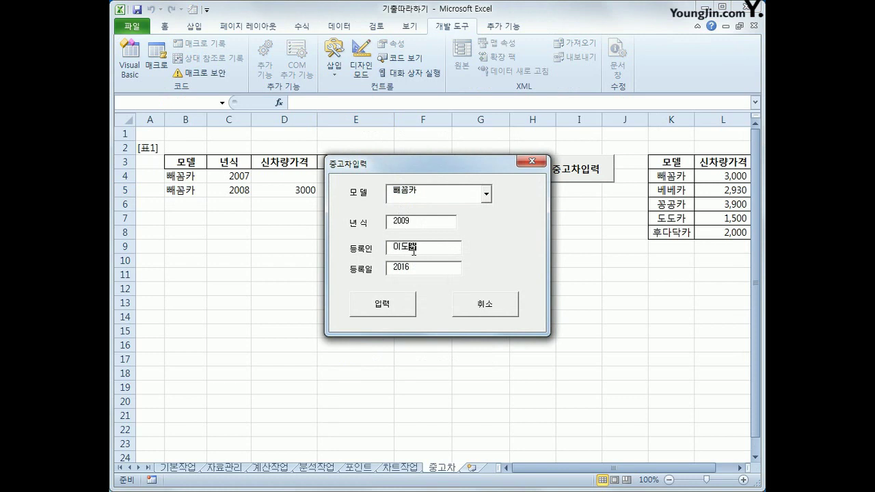
click(398, 305)
Step: Resubmit with year 2018, then with a blank year, both producing 입력오류
drag(438, 166, 514, 244)
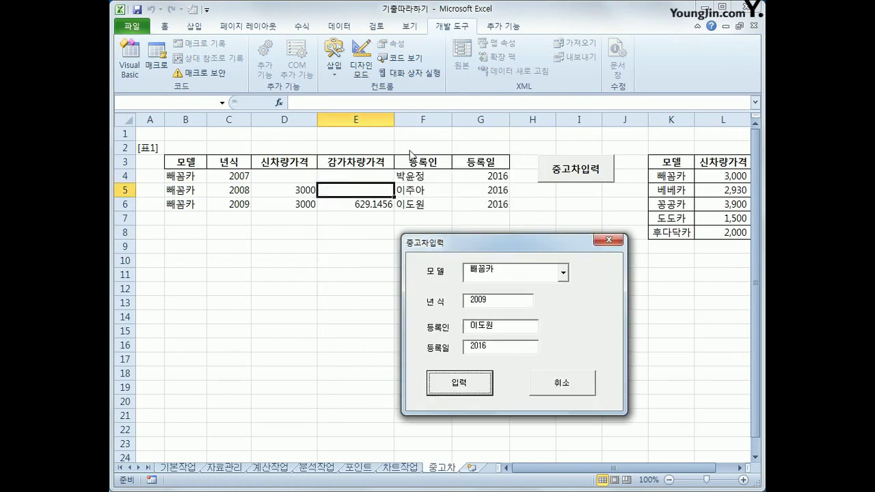
drag(498, 304, 444, 300)
text(2)
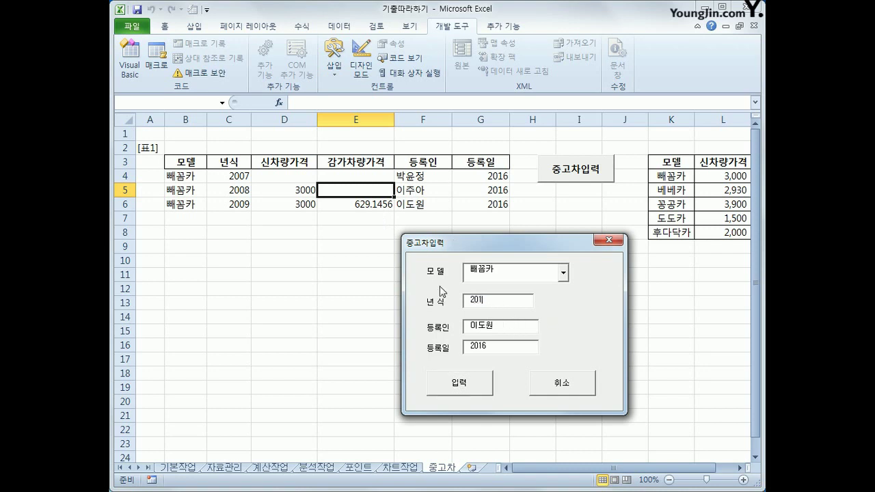
click(458, 384)
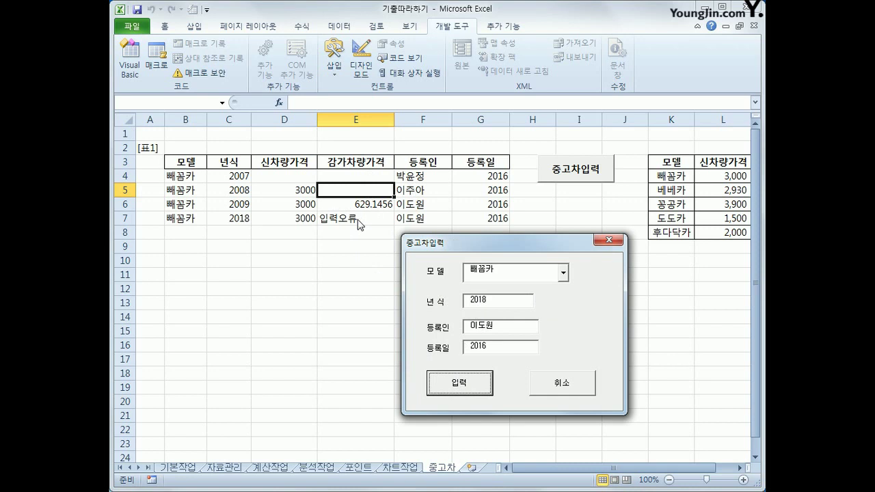
drag(492, 299, 435, 295)
key(BackSpace)
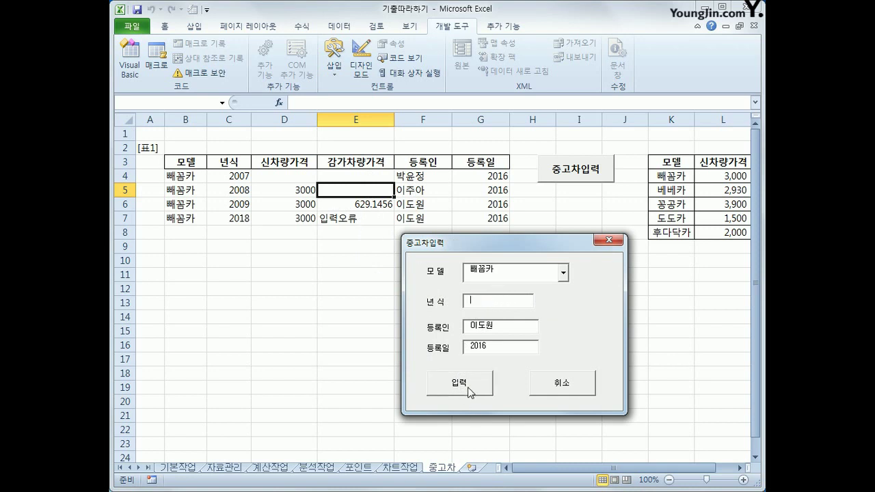
click(468, 387)
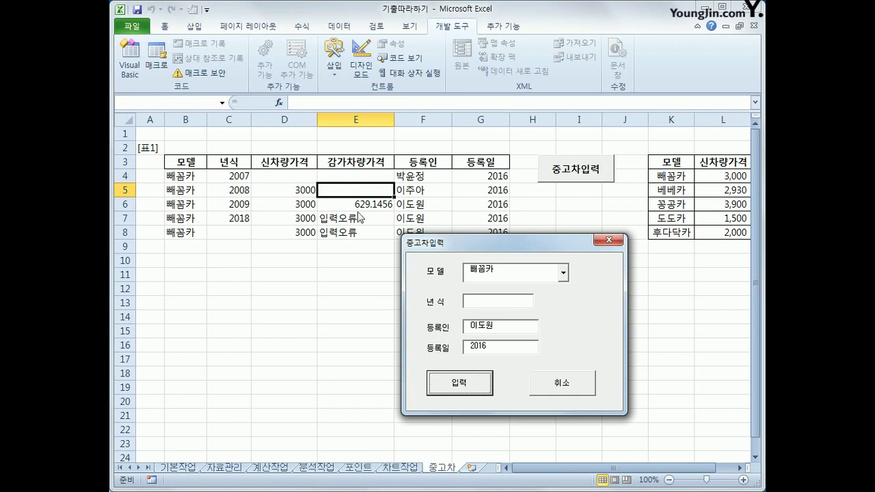
Step: Close the form and review the filled table rows 4 to 8
click(564, 382)
click(566, 374)
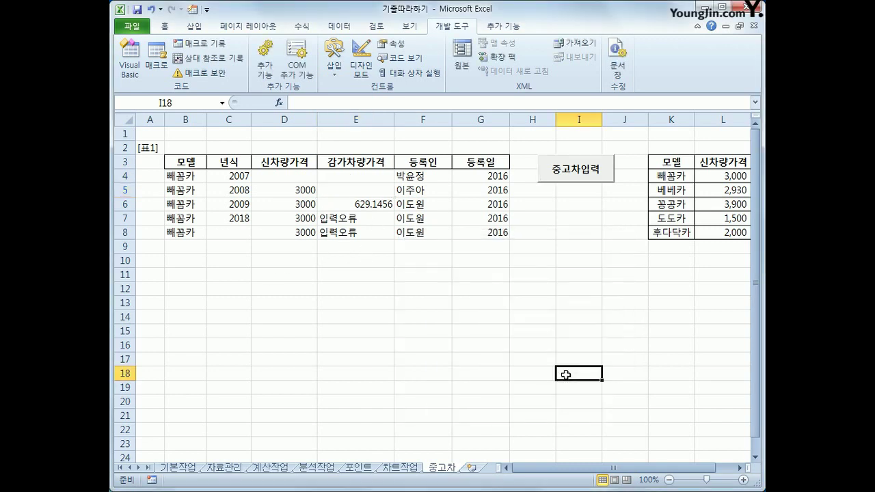
drag(198, 177, 482, 238)
click(542, 320)
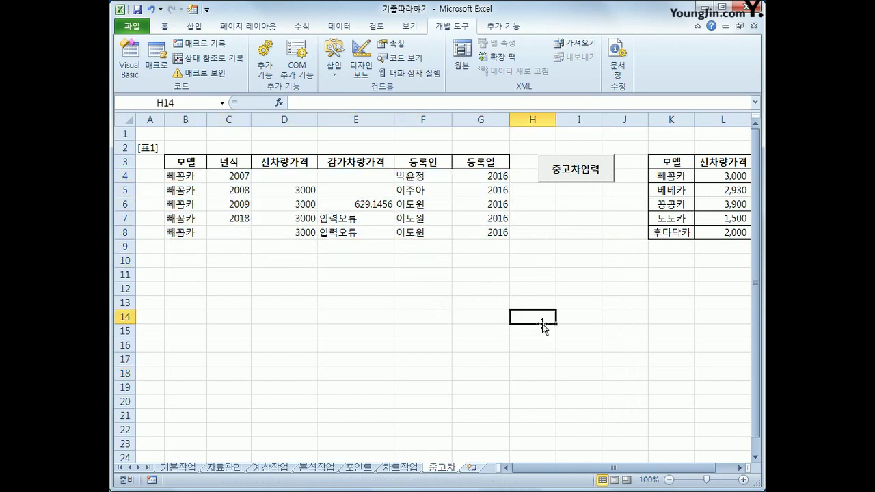